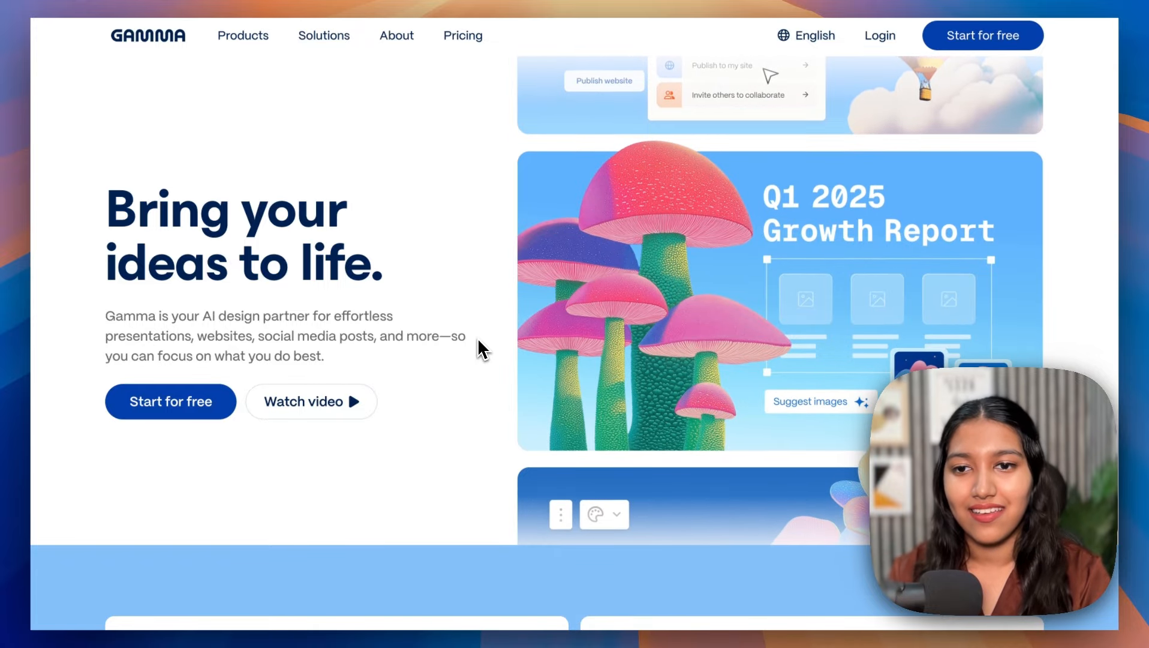
# Step: Start using Gamma for free from its home page
pyautogui.scroll(-8, 1076, 187)
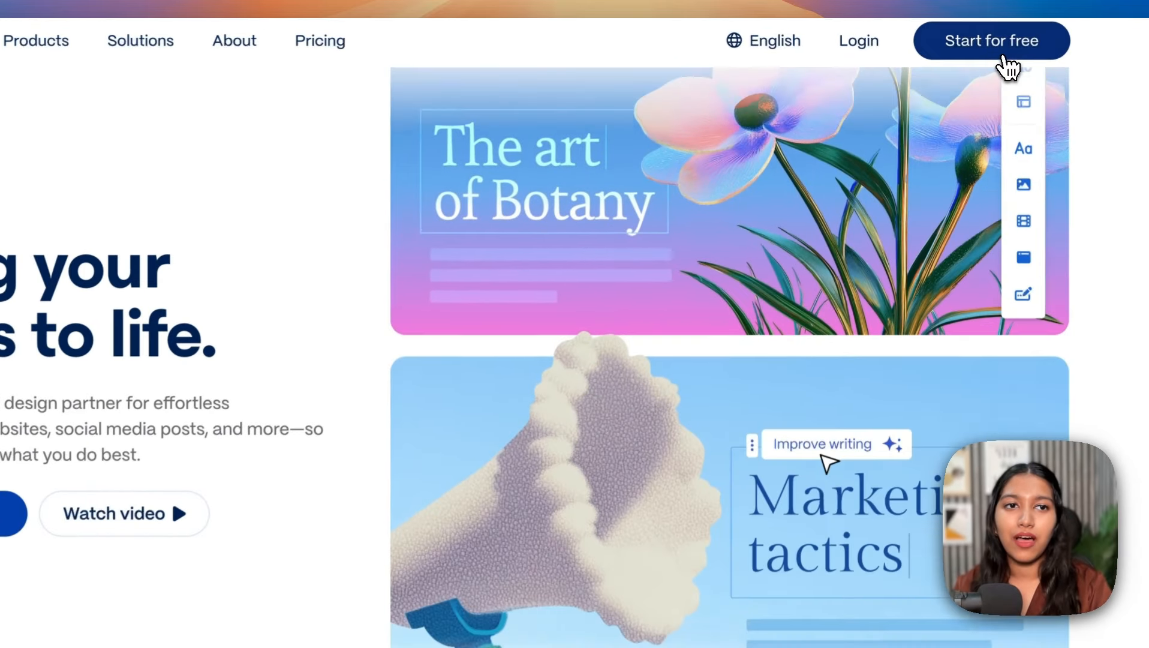
pyautogui.click(995, 46)
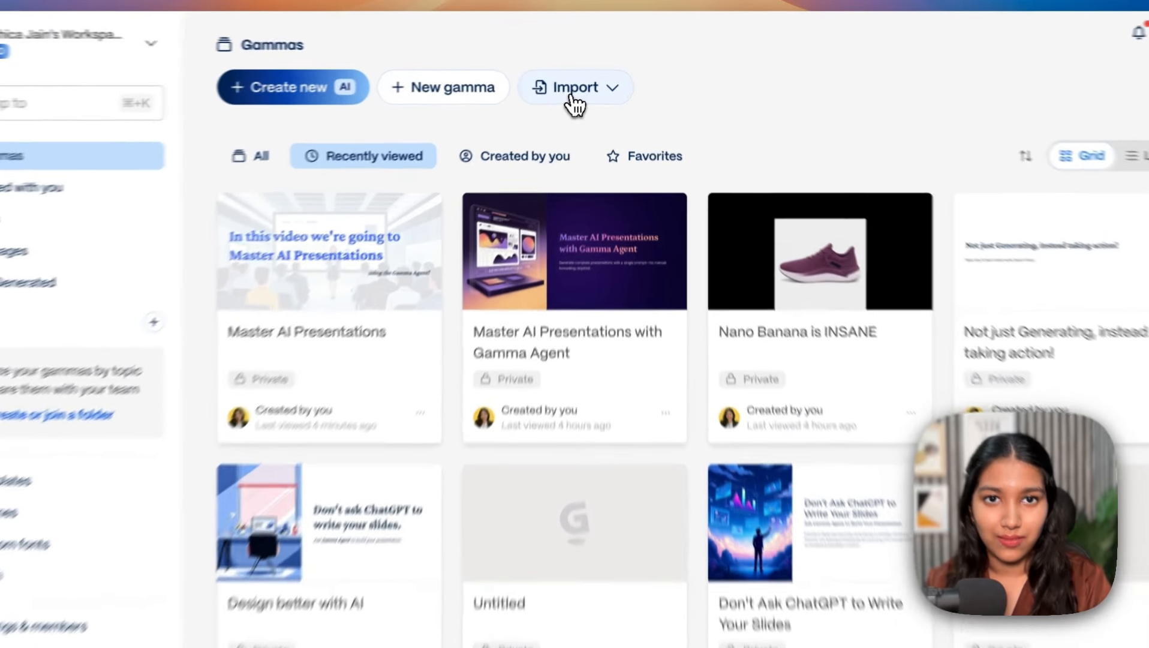
# Step: Check the import options, and start a new AI creation with the Generate method based on a one-line prompt
pyautogui.click(571, 95)
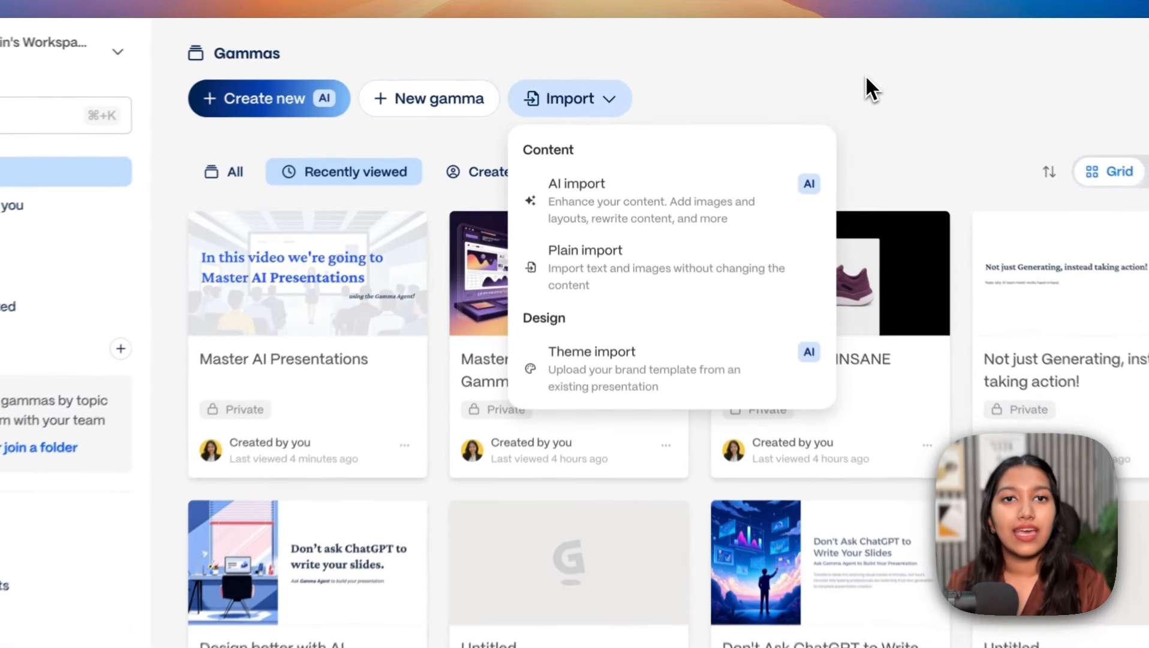
pyautogui.click(867, 84)
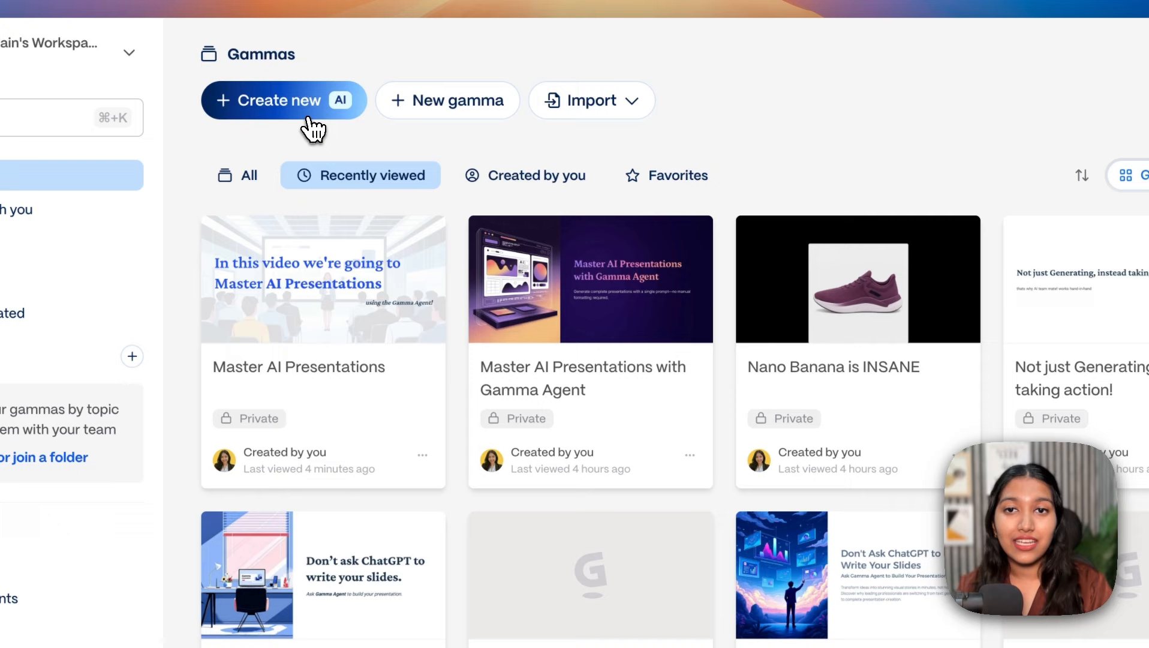
pyautogui.click(308, 119)
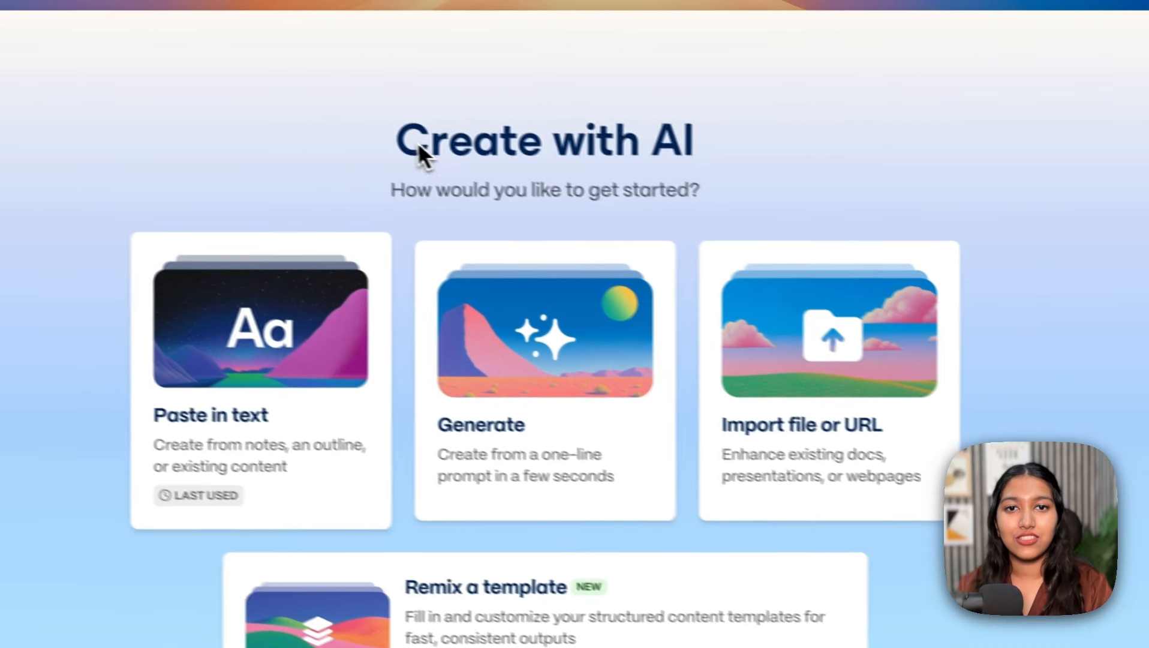
pyautogui.moveTo(476, 126); pyautogui.dragTo(716, 124)
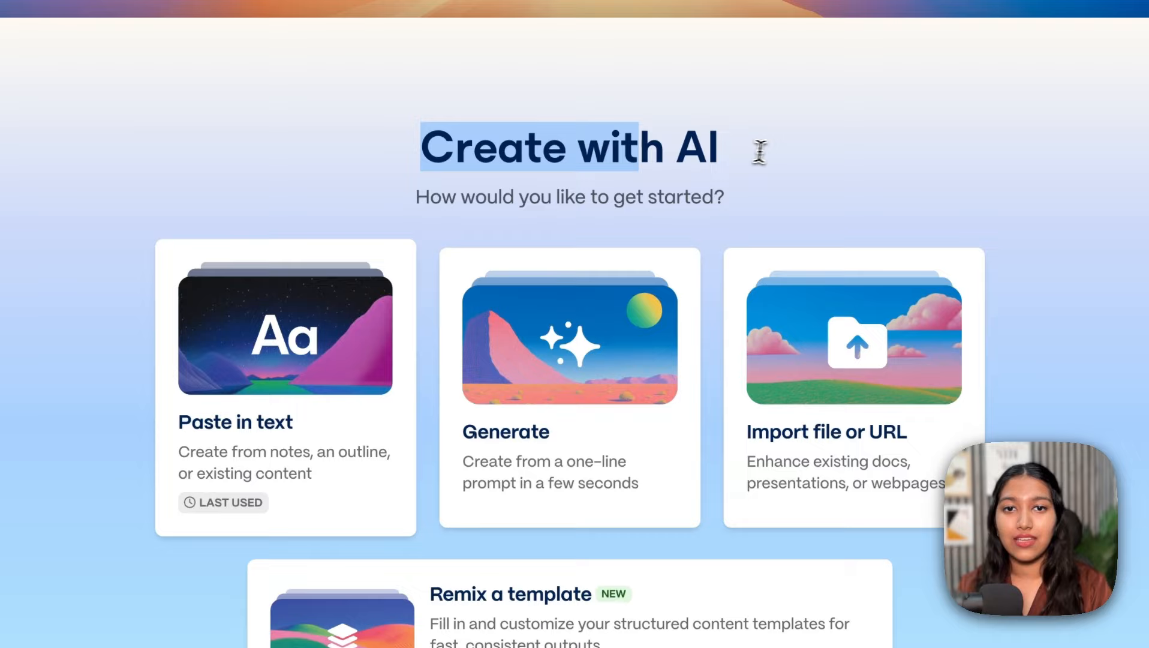
pyautogui.moveTo(418, 211); pyautogui.dragTo(783, 204)
pyautogui.click(783, 203)
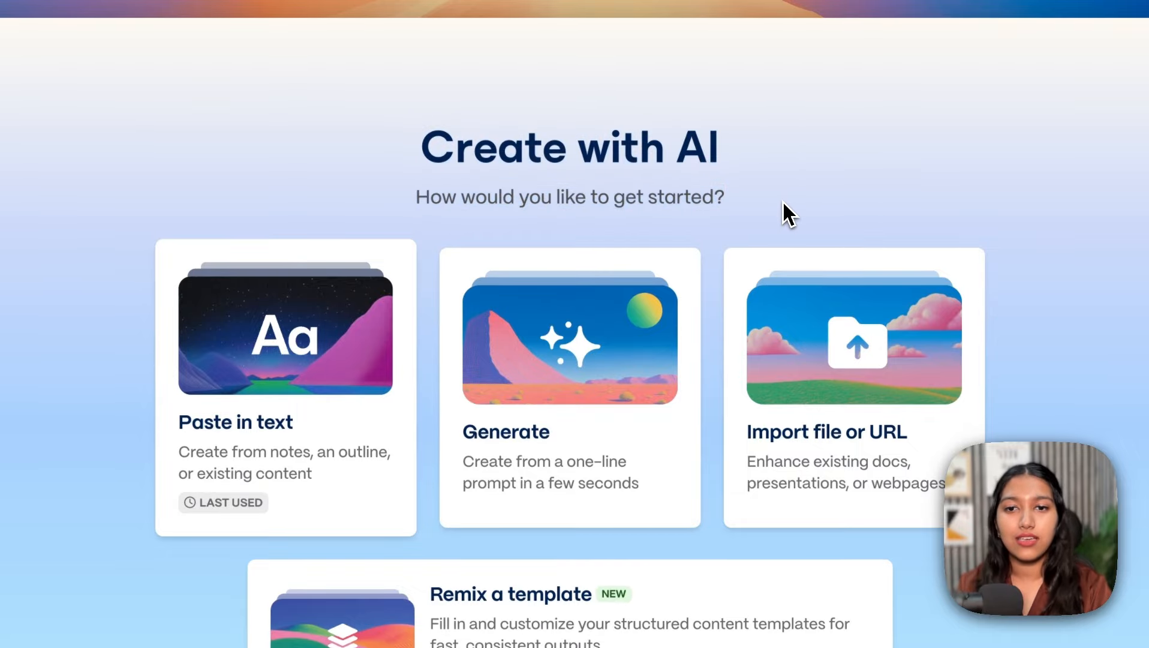
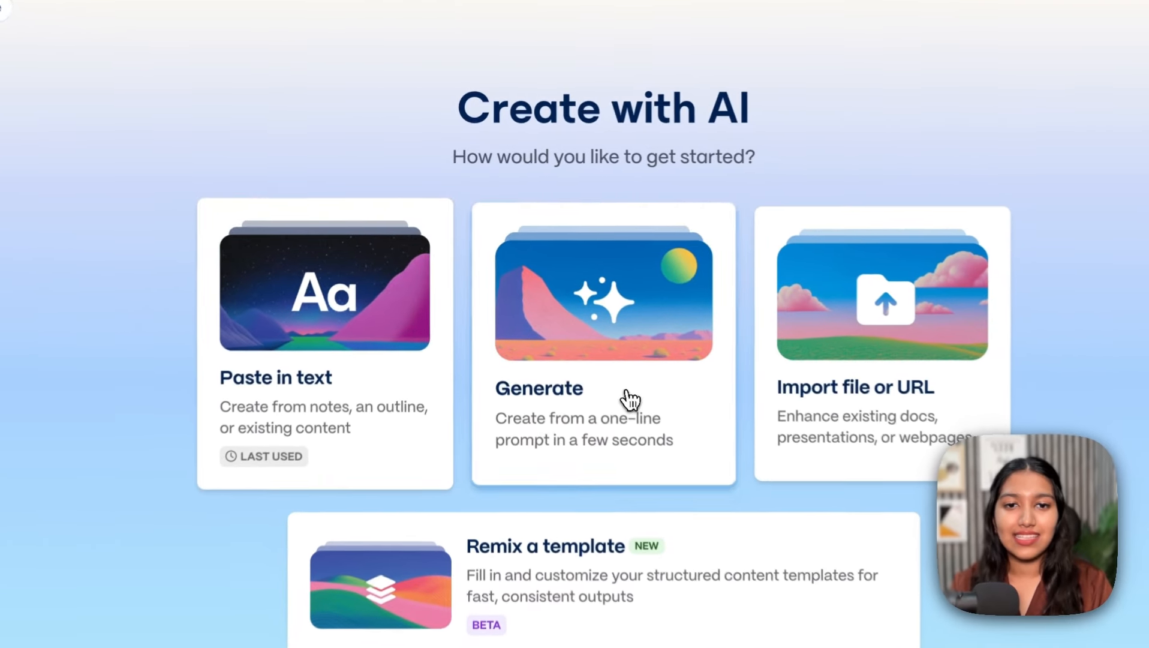
pyautogui.click(590, 346)
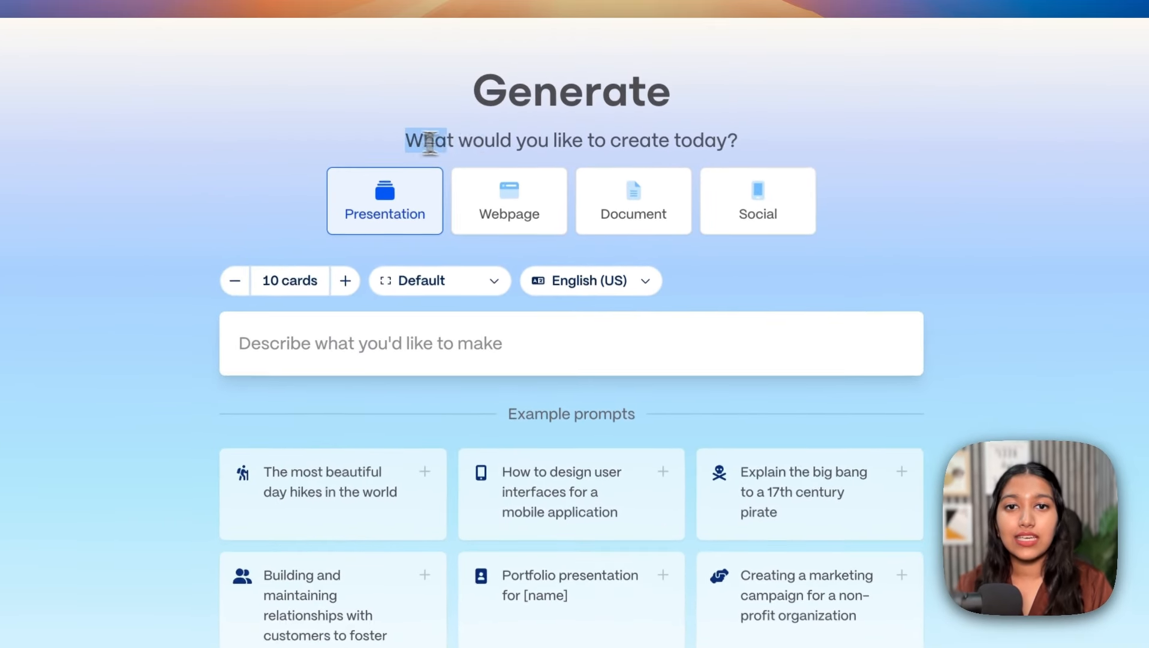
# Step: Try the Webpage, Document and Social output types and return to Presentation
pyautogui.moveTo(447, 113); pyautogui.dragTo(757, 139)
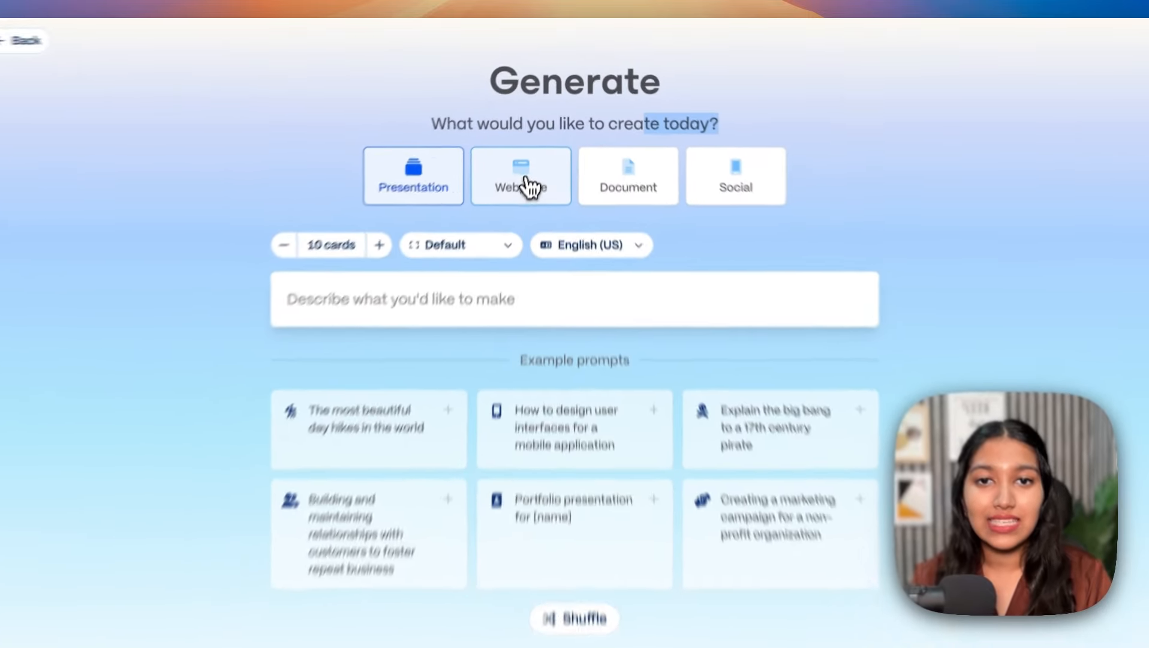
pyautogui.click(530, 167)
pyautogui.click(625, 168)
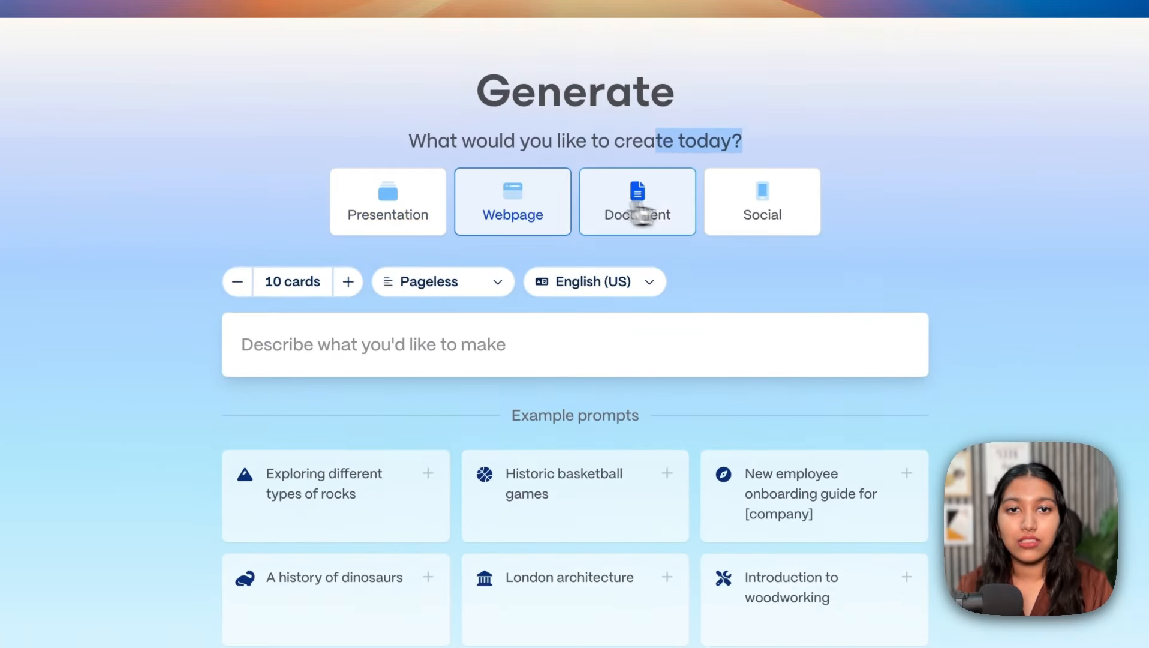
pyautogui.click(759, 206)
pyautogui.click(408, 212)
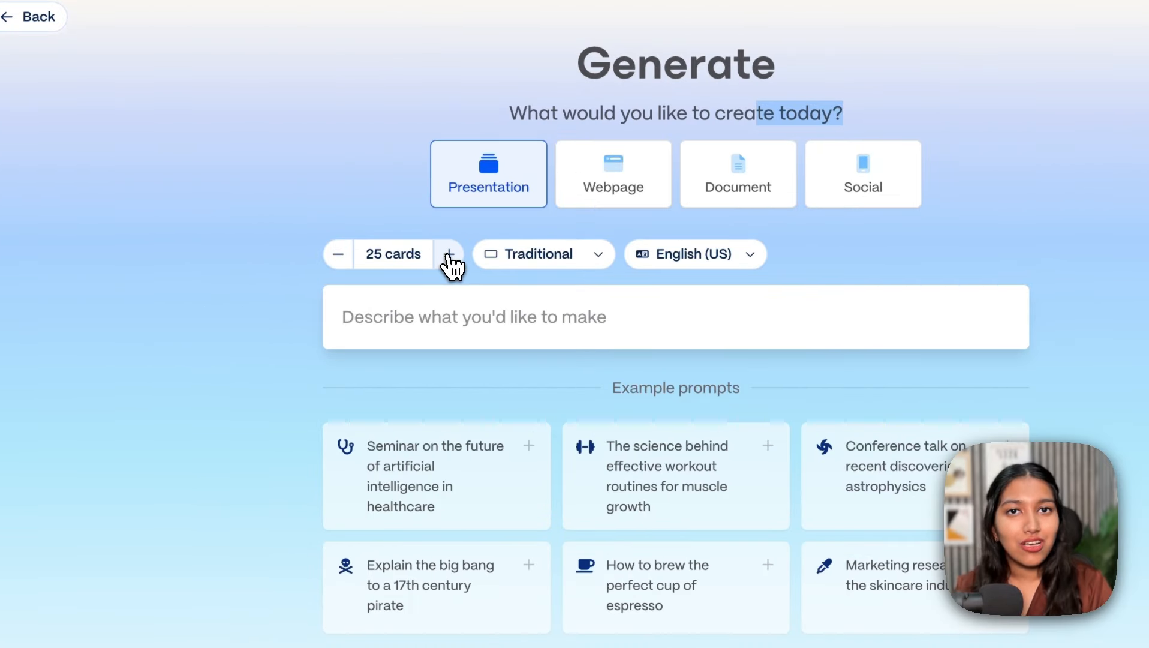
# Step: Adjust the number of cards for the presentation and set it to 15
pyautogui.click(448, 254)
pyautogui.click(448, 254)
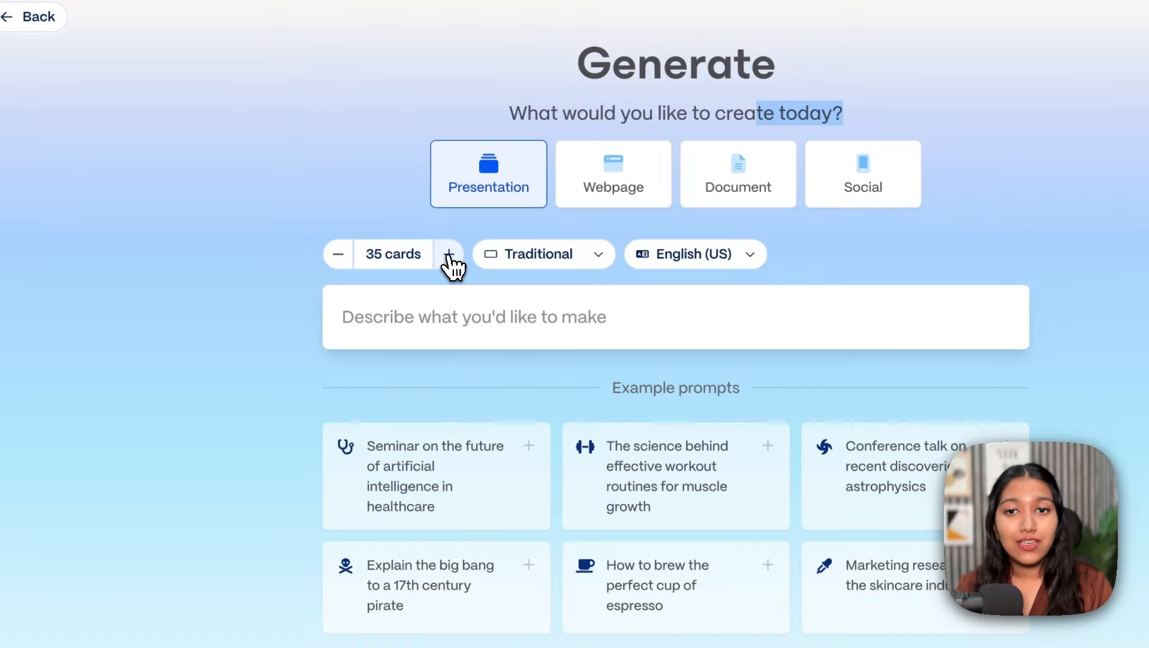
pyautogui.click(448, 254)
pyautogui.click(449, 254)
pyautogui.click(449, 255)
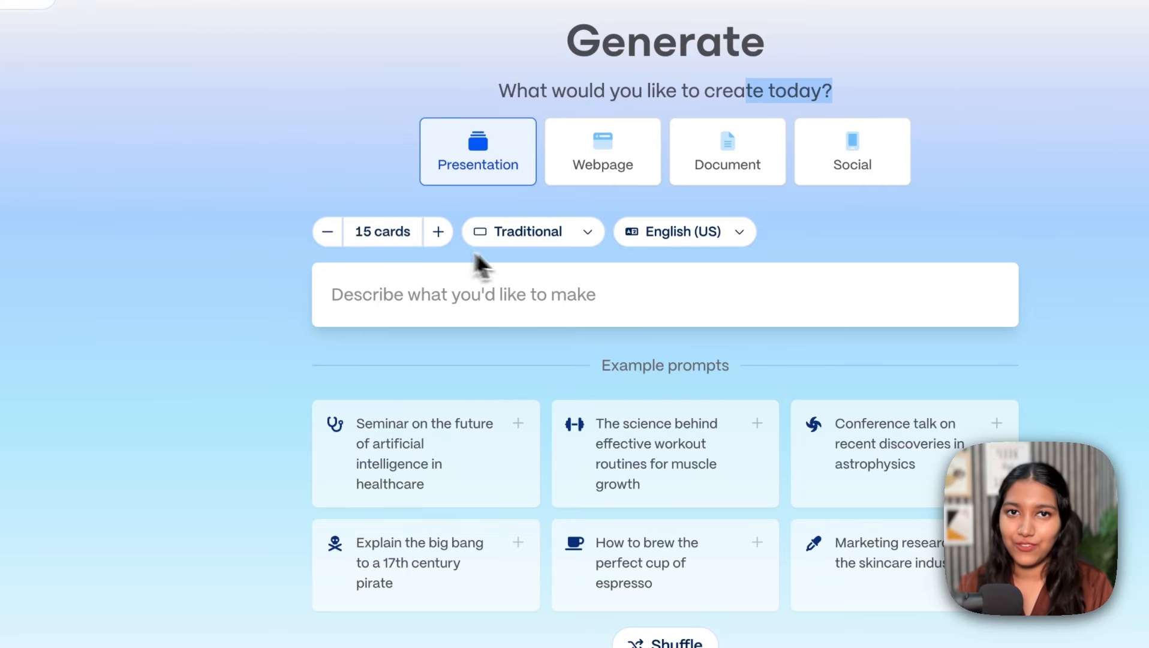
# Step: Set the presentation's page style to Default (Fluid)
pyautogui.click(518, 238)
pyautogui.moveTo(557, 279); pyautogui.dragTo(474, 294)
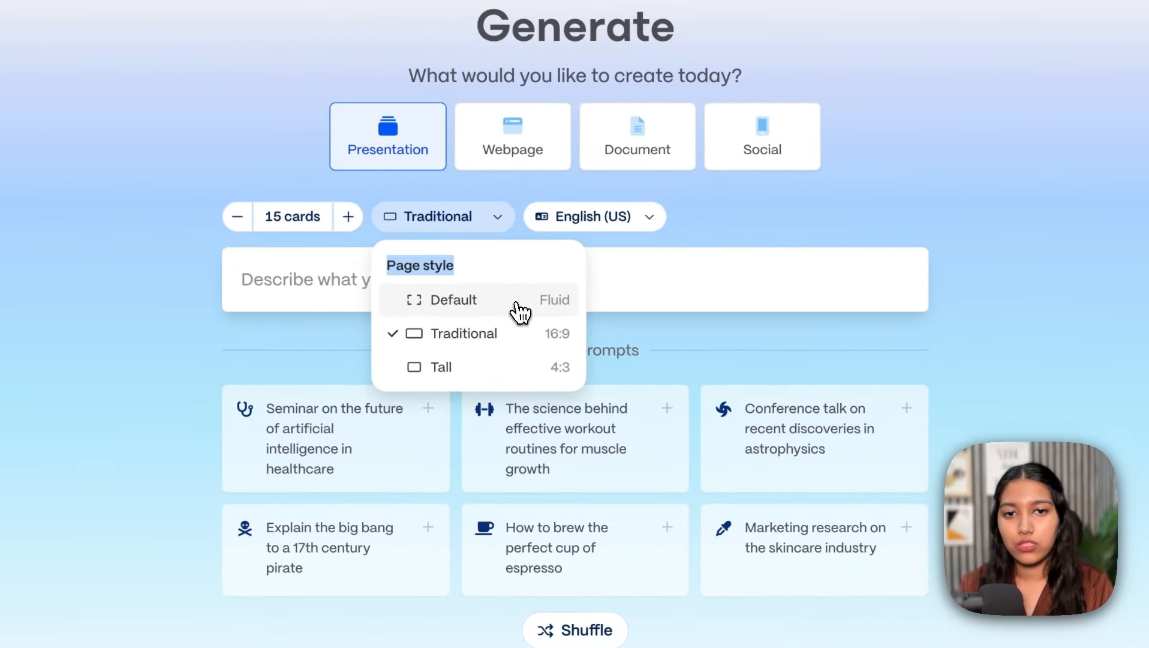
pyautogui.click(531, 294)
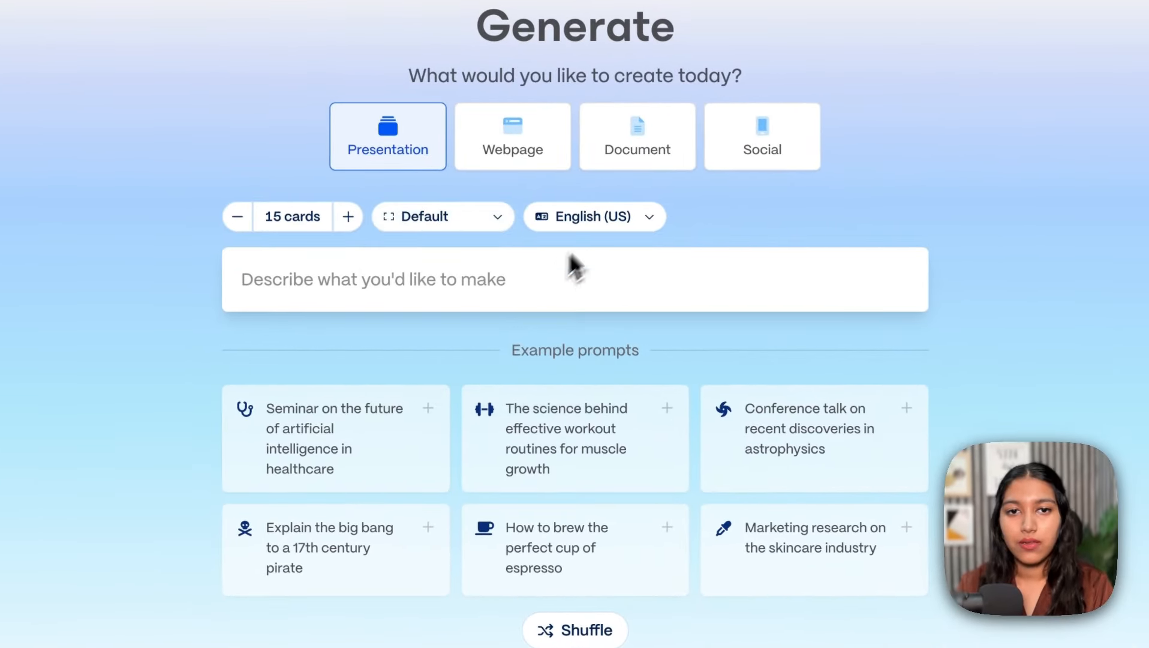
# Step: Browse the available output languages and close the list, keeping English (US)
pyautogui.click(594, 217)
pyautogui.scroll(-5, 627, 369)
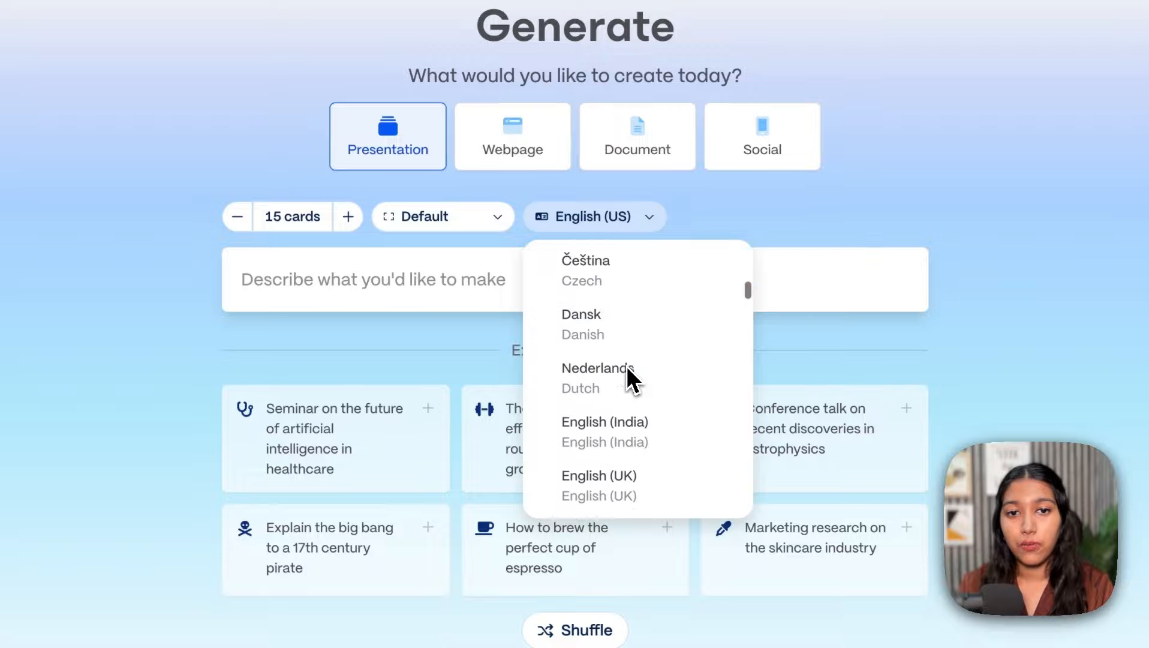
pyautogui.scroll(-10, 627, 369)
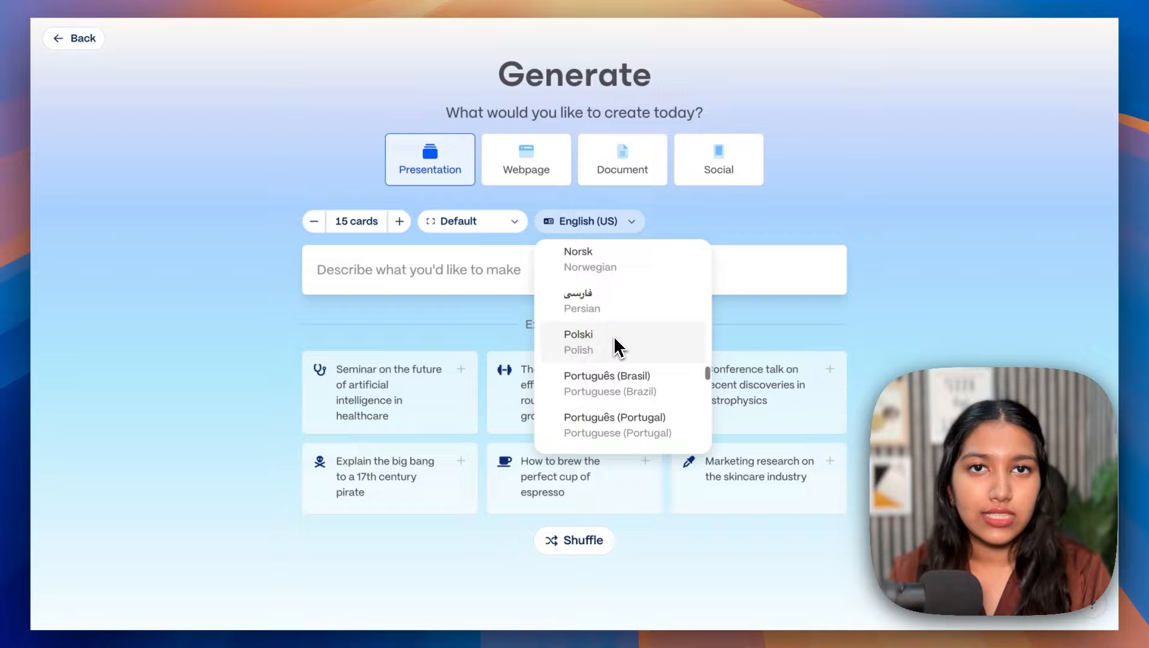
pyautogui.scroll(-5, 614, 339)
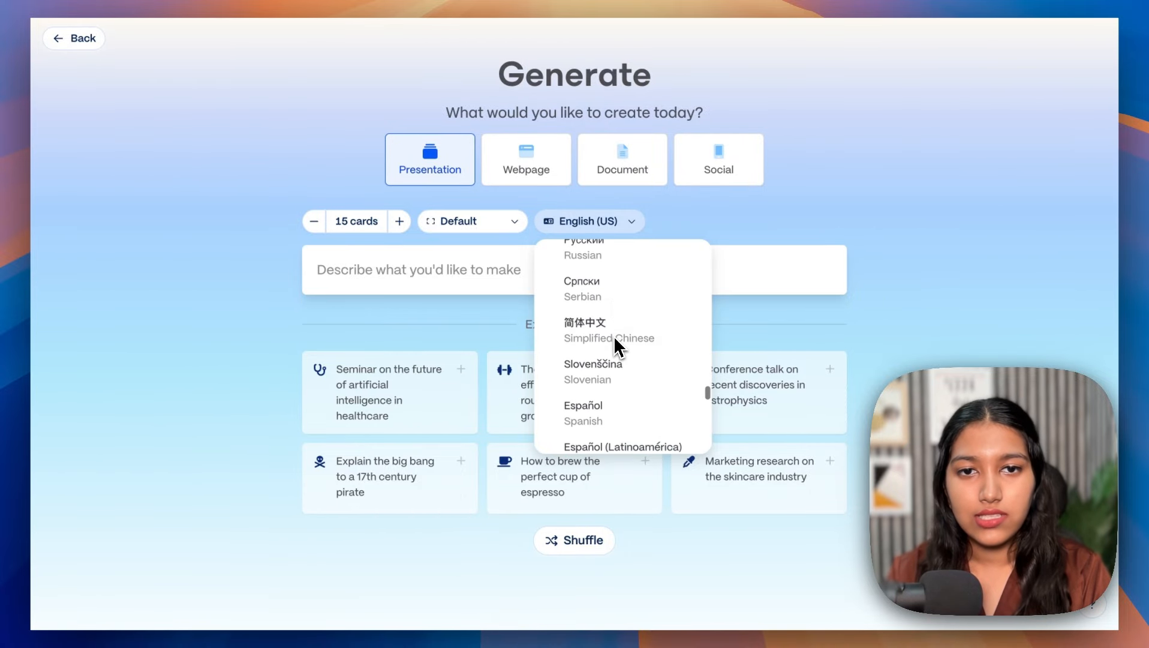
pyautogui.scroll(-8, 614, 339)
pyautogui.scroll(15, 614, 339)
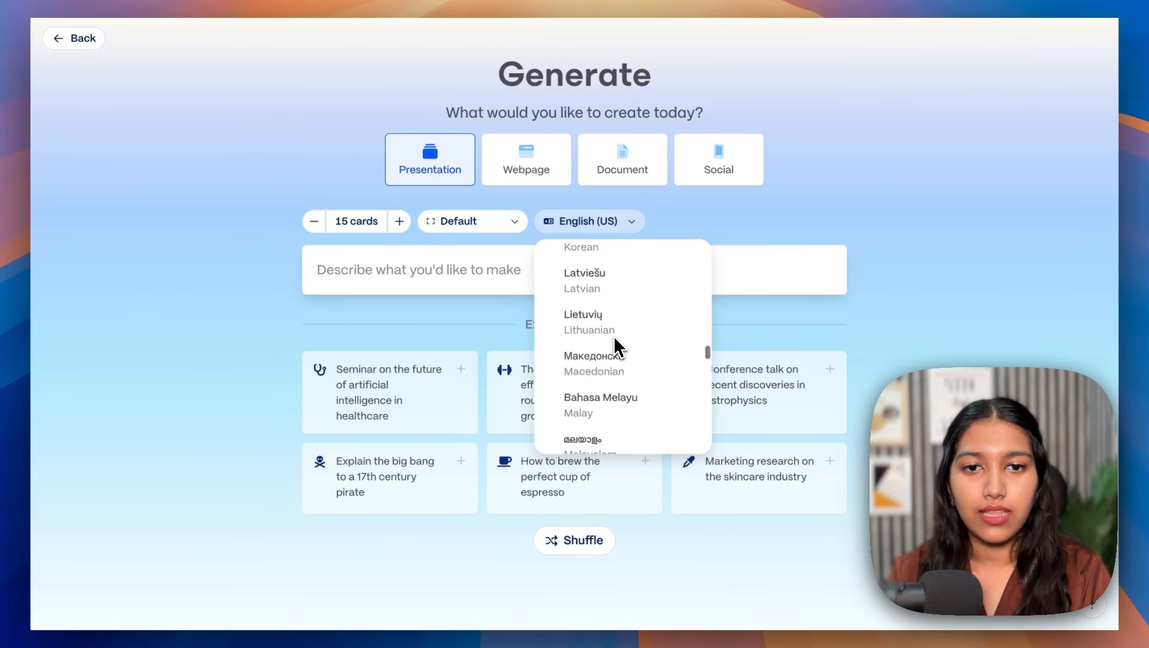
pyautogui.scroll(15, 613, 335)
pyautogui.click(704, 232)
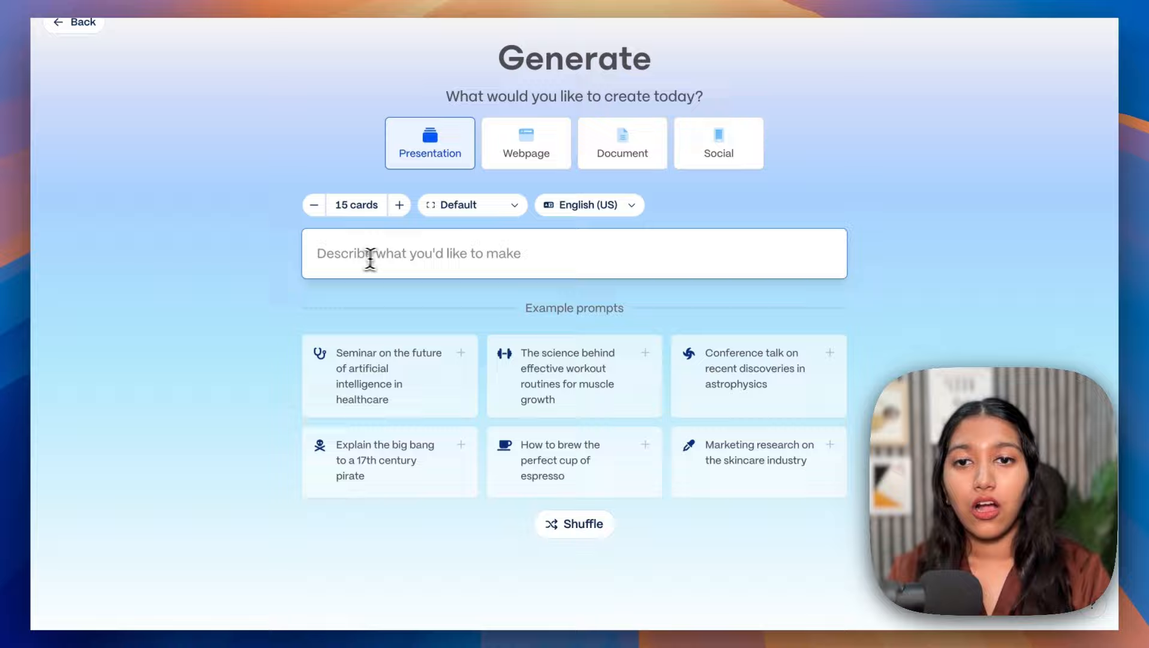
# Step: Use the example prompt "Seminar on the future of artificial intelligence in healthcare" as the presentation description
pyautogui.click(252, 287)
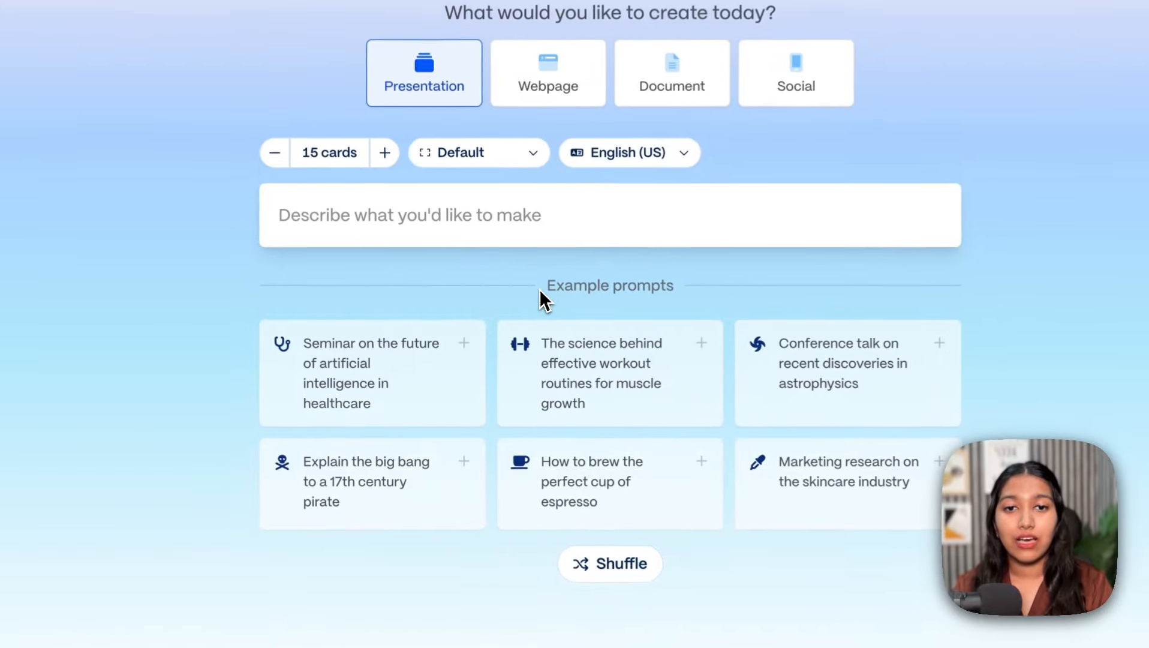
pyautogui.moveTo(524, 310); pyautogui.dragTo(625, 309)
pyautogui.click(625, 309)
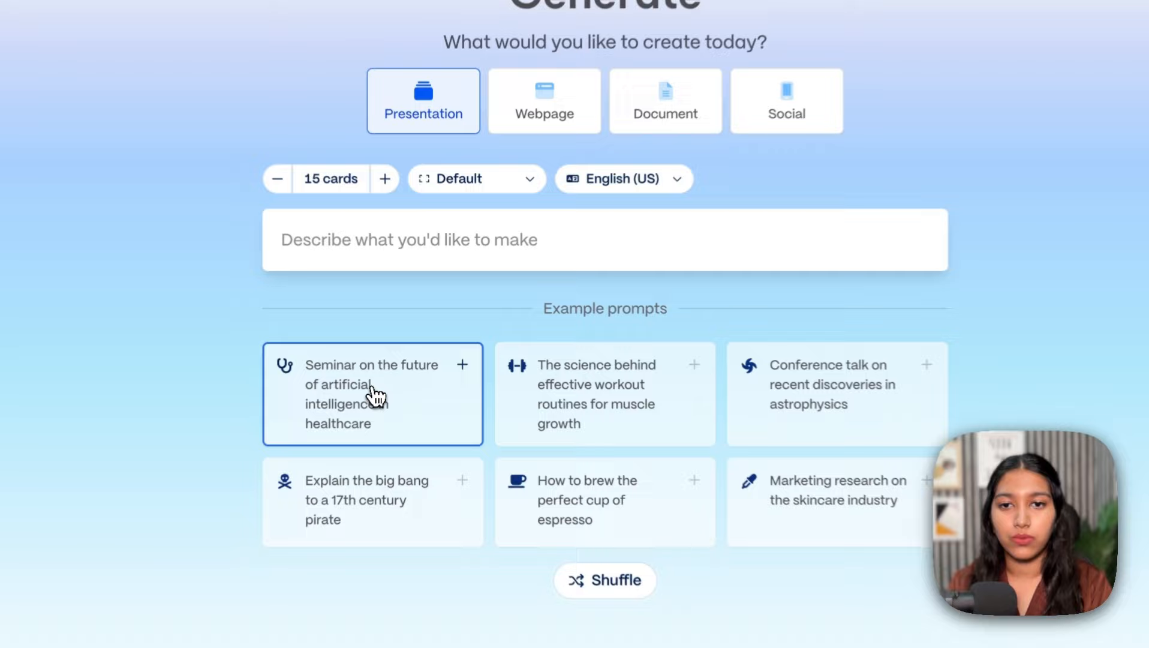
pyautogui.click(388, 372)
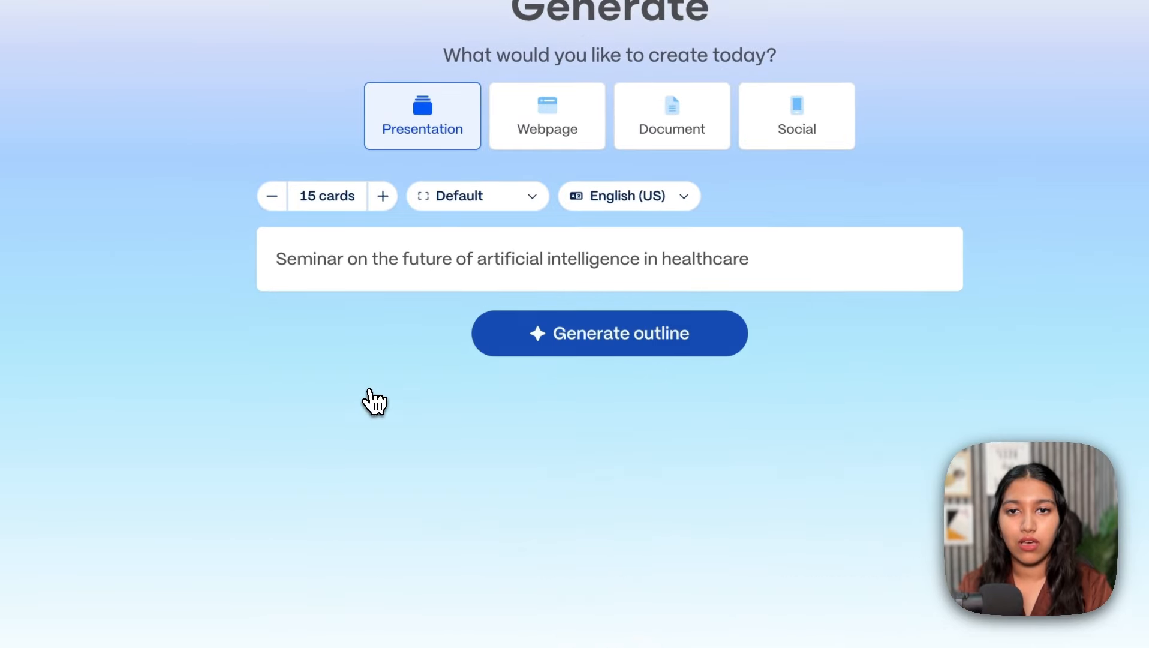
# Step: Review the wording of the healthcare seminar prompt and generate the outline from it
pyautogui.moveTo(414, 267)
pyautogui.mouseDown()
pyautogui.moveTo(277, 266)
pyautogui.moveTo(508, 259)
pyautogui.mouseUp()
pyautogui.click(277, 266)
pyautogui.click(509, 256)
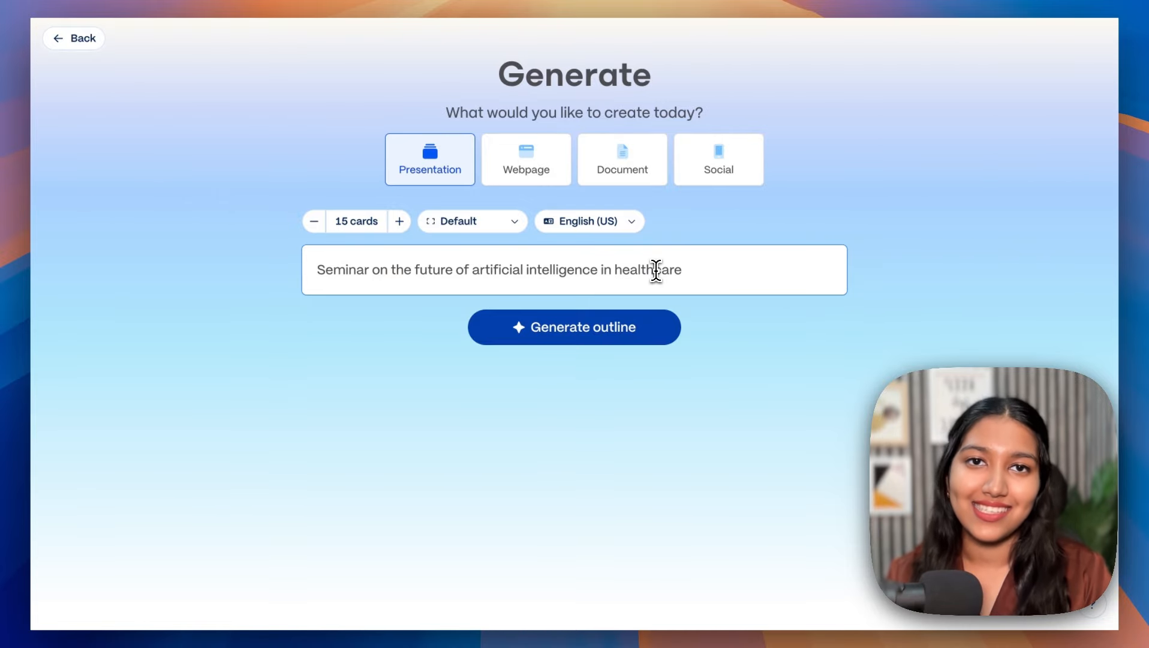
pyautogui.click(684, 270)
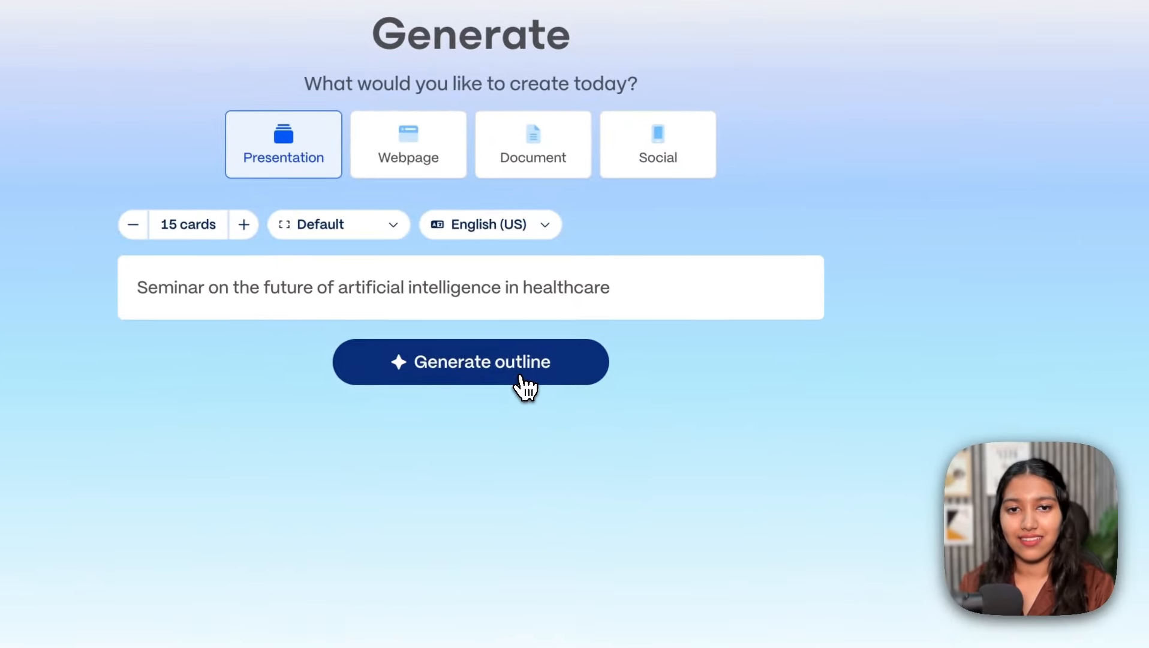
pyautogui.click(563, 343)
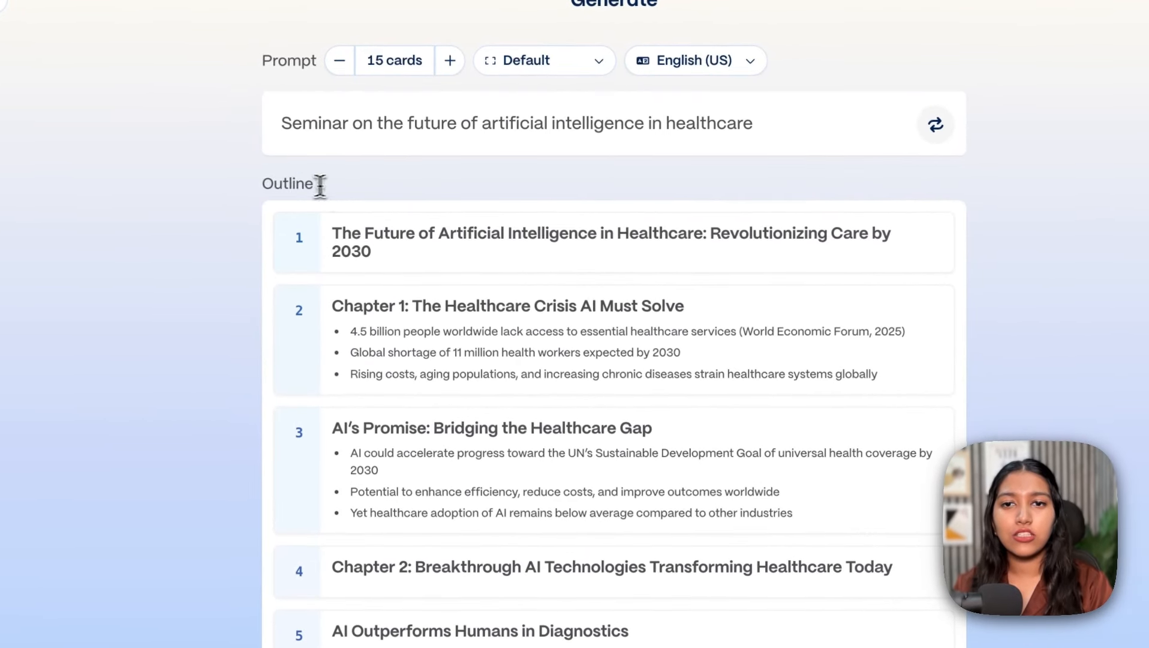
# Step: Look over the first outline cards and delete ": Revolutionizing Care by 2030" from the title of card 1
pyautogui.moveTo(346, 181); pyautogui.dragTo(289, 181)
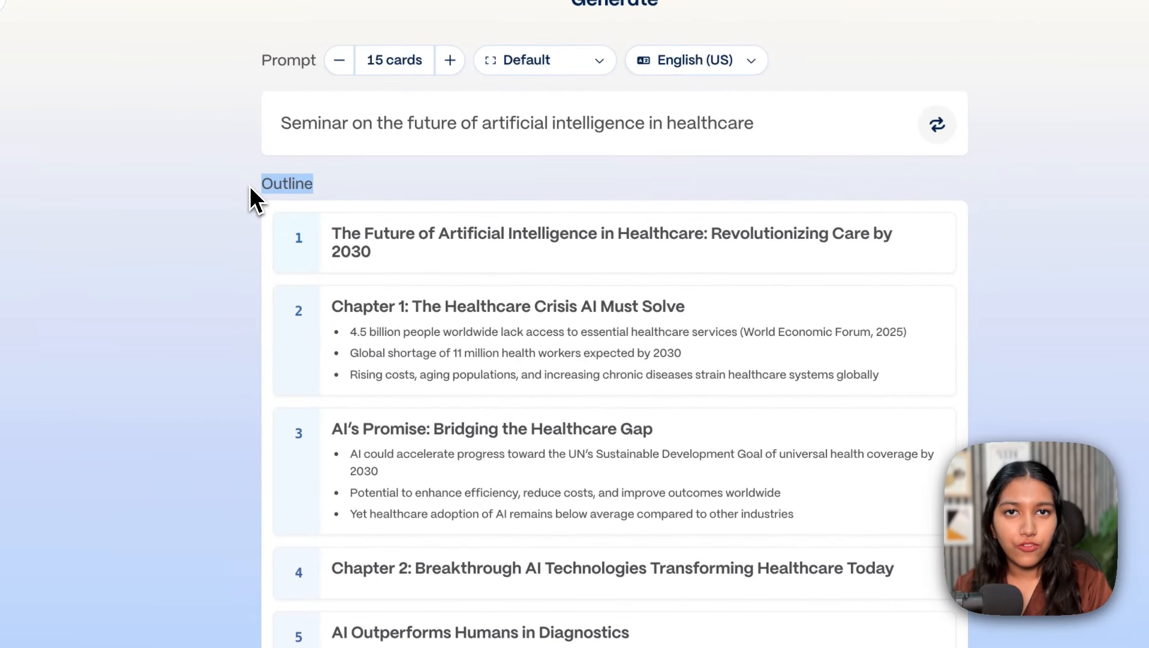
pyautogui.click(264, 185)
pyautogui.click(446, 352)
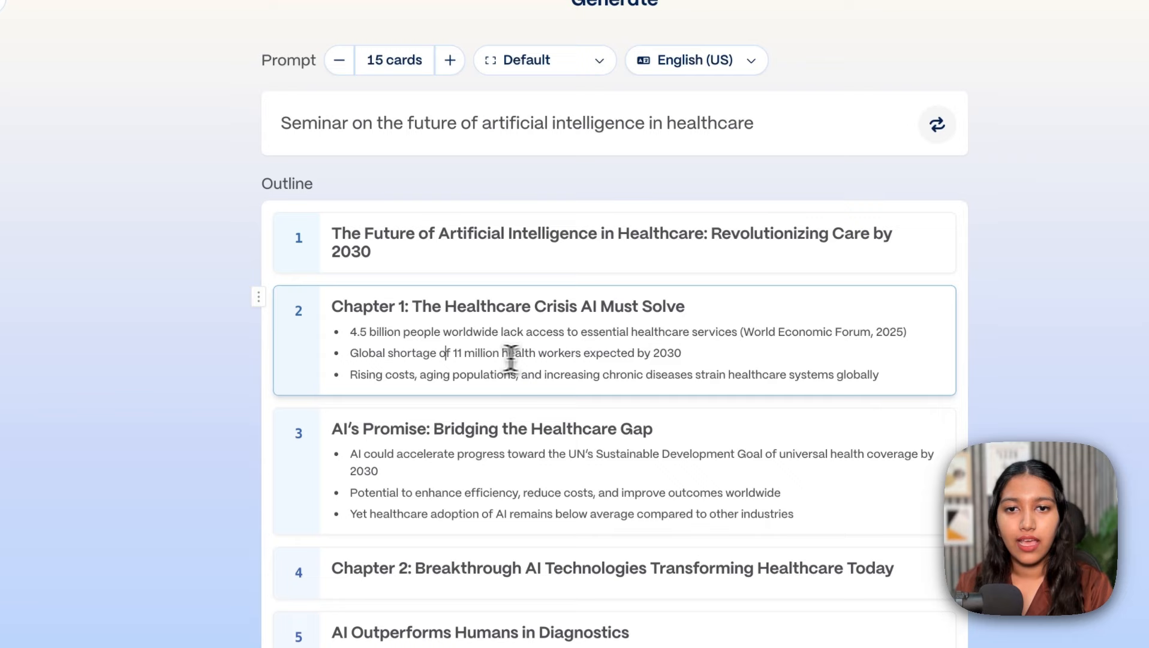
pyautogui.scroll(-1, 535, 355)
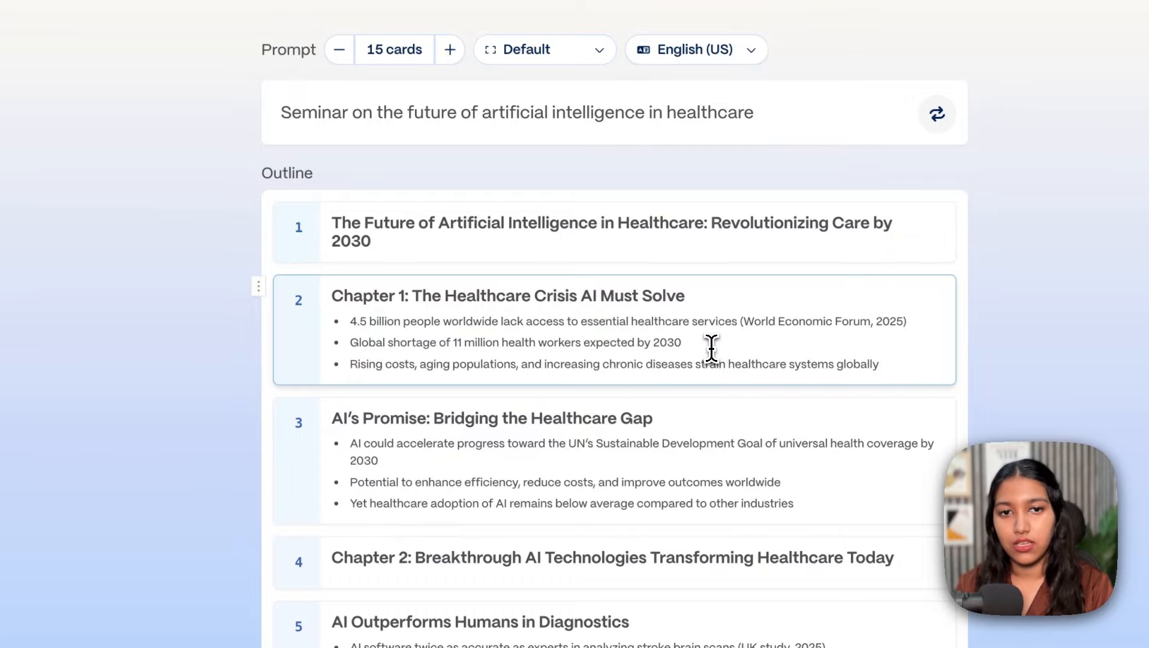
pyautogui.scroll(-2, 711, 348)
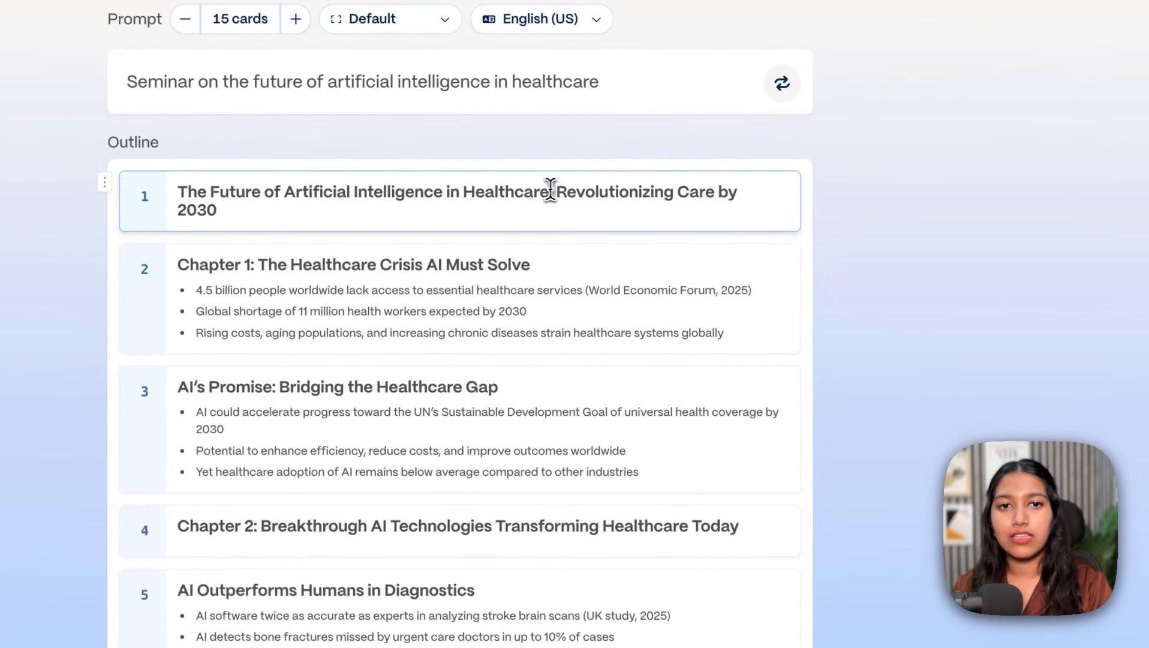
pyautogui.moveTo(645, 39); pyautogui.dragTo(669, 39)
pyautogui.moveTo(573, 191); pyautogui.dragTo(580, 207)
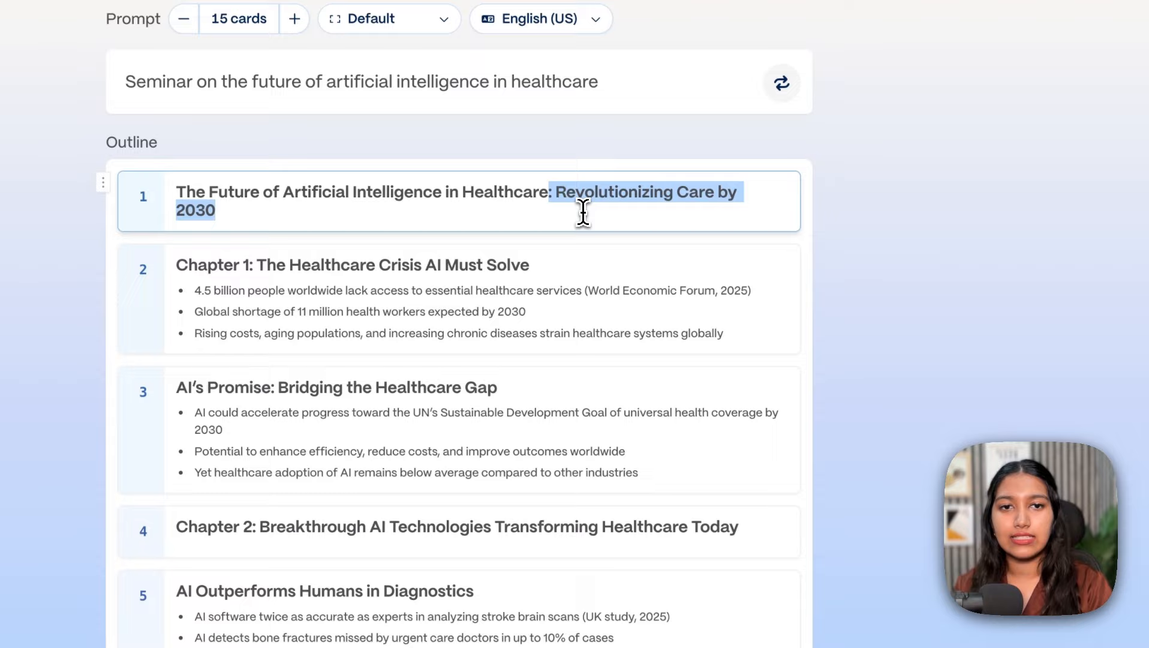
pyautogui.press('BackSpace')
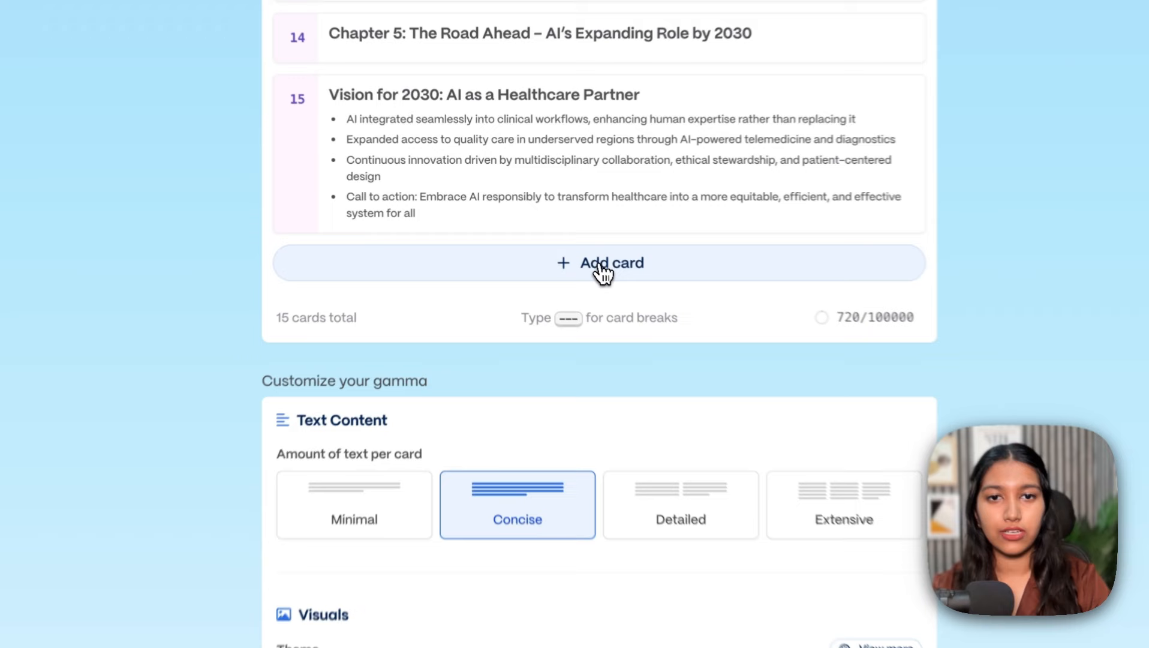
# Step: Add a new card 16 at the end of the outline with the text "Conclusion"
pyautogui.click(577, 252)
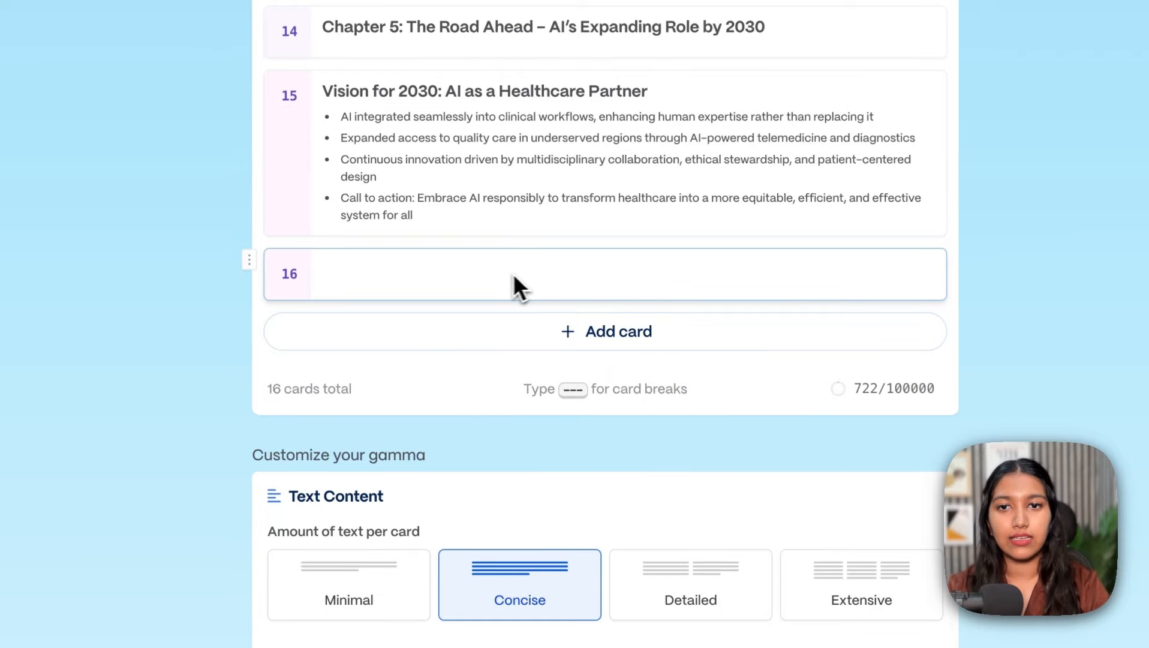
pyautogui.write('Conclu')
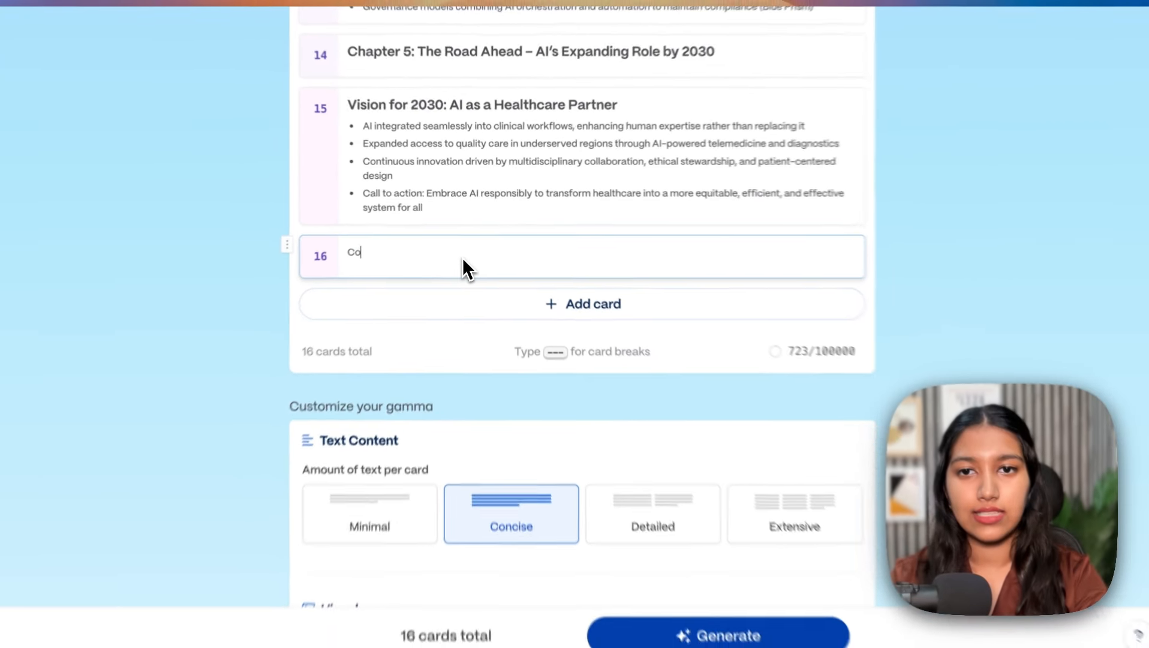
pyautogui.write('sion')
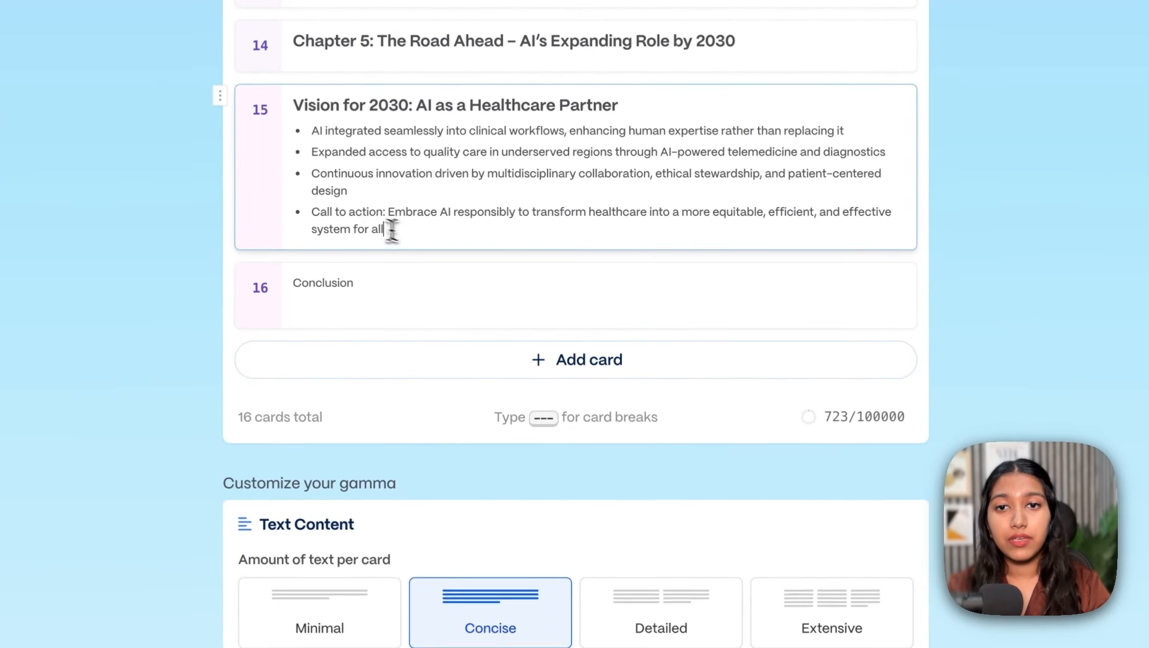
# Step: Move the "Call to action" bullet from card 15 into the Conclusion card and remove the empty bullet left behind
pyautogui.moveTo(427, 205); pyautogui.dragTo(367, 195)
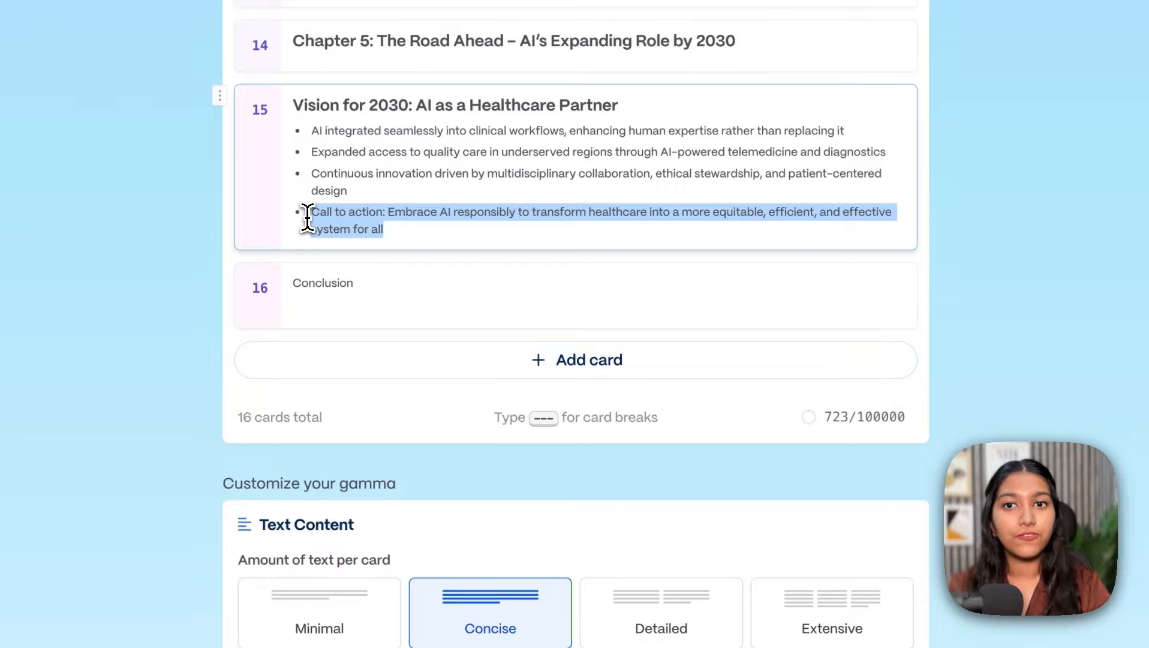
pyautogui.hotkey('ctrl', 'x')
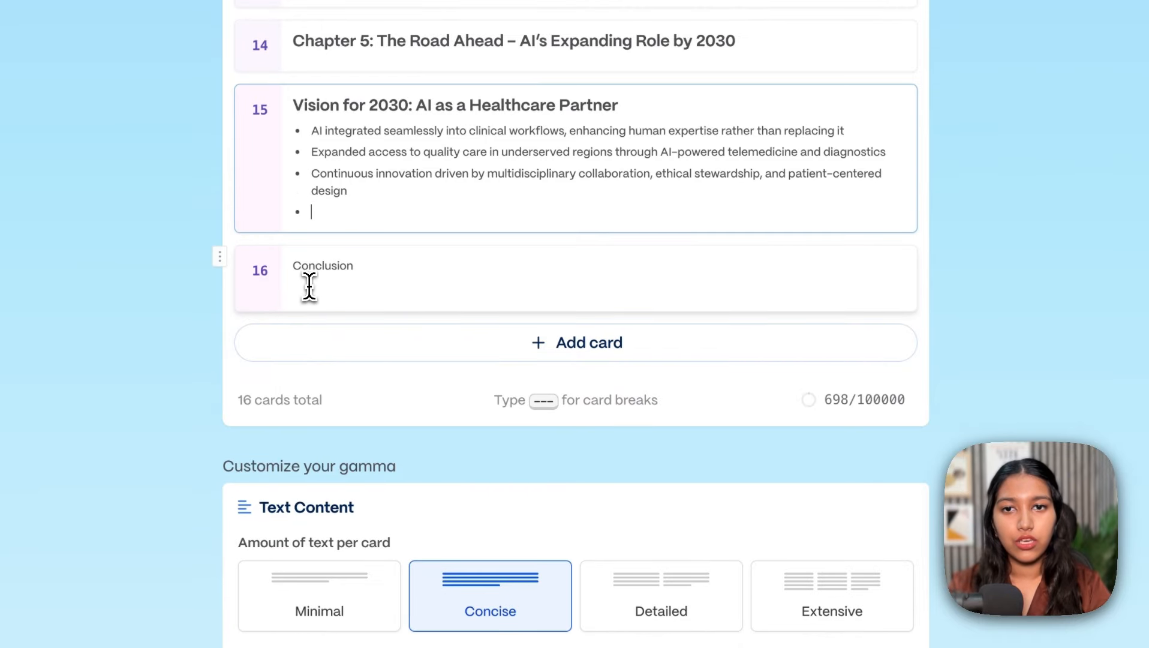
pyautogui.click(308, 289)
pyautogui.hotkey('ctrl', 'v')
pyautogui.click(321, 218)
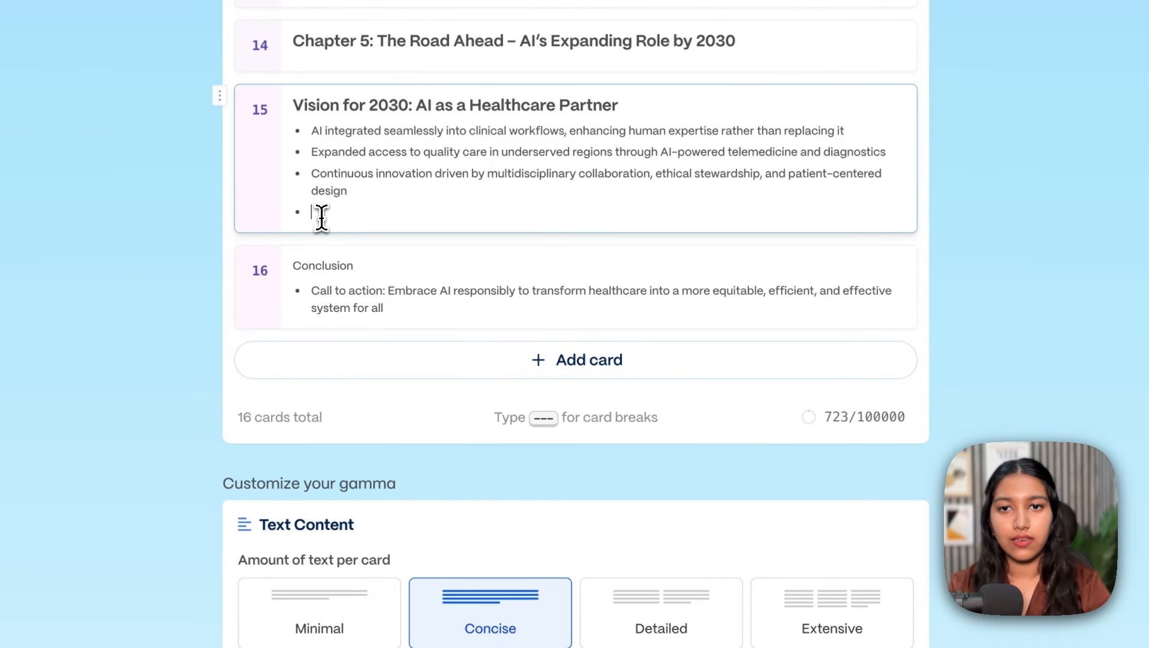
pyautogui.press('BackSpace')
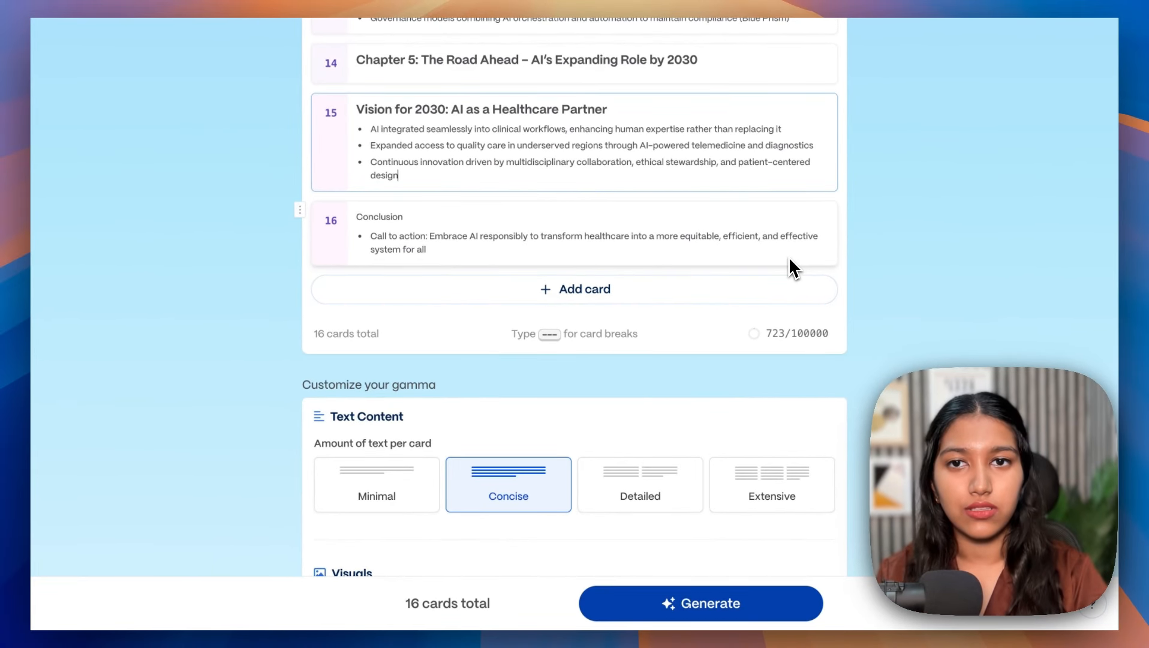
# Step: Try reordering the outline by lifting the "Chapter 5: The Road Ahead" card and putting it back in its place
pyautogui.scroll(3, 789, 259)
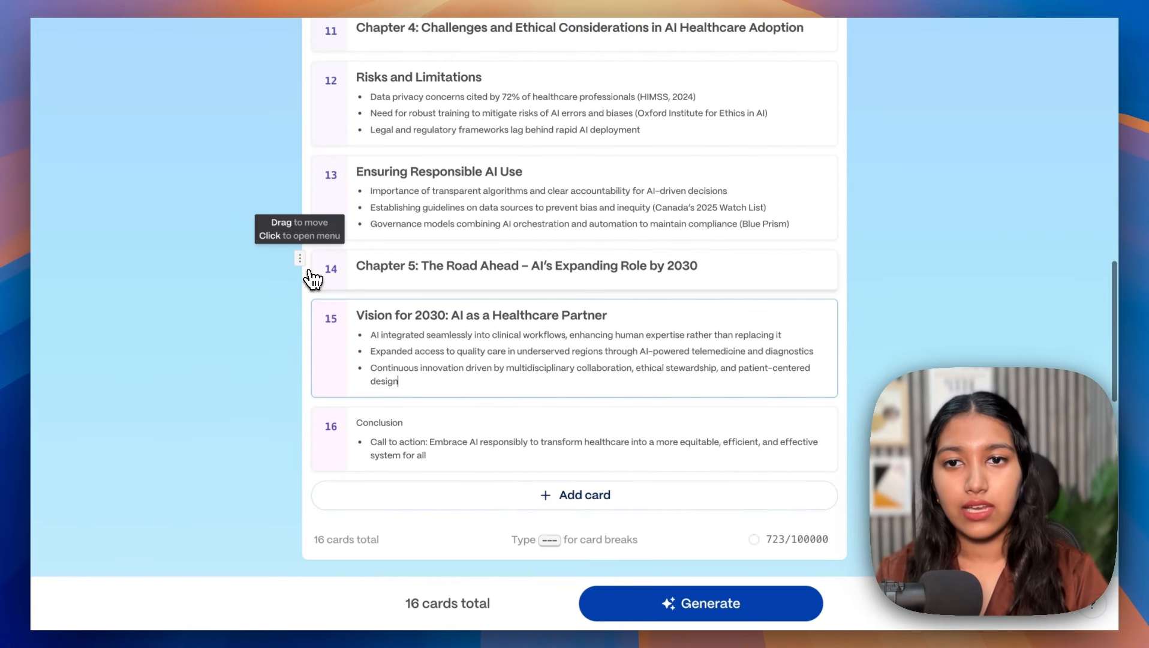
pyautogui.moveTo(301, 256); pyautogui.dragTo(318, 313)
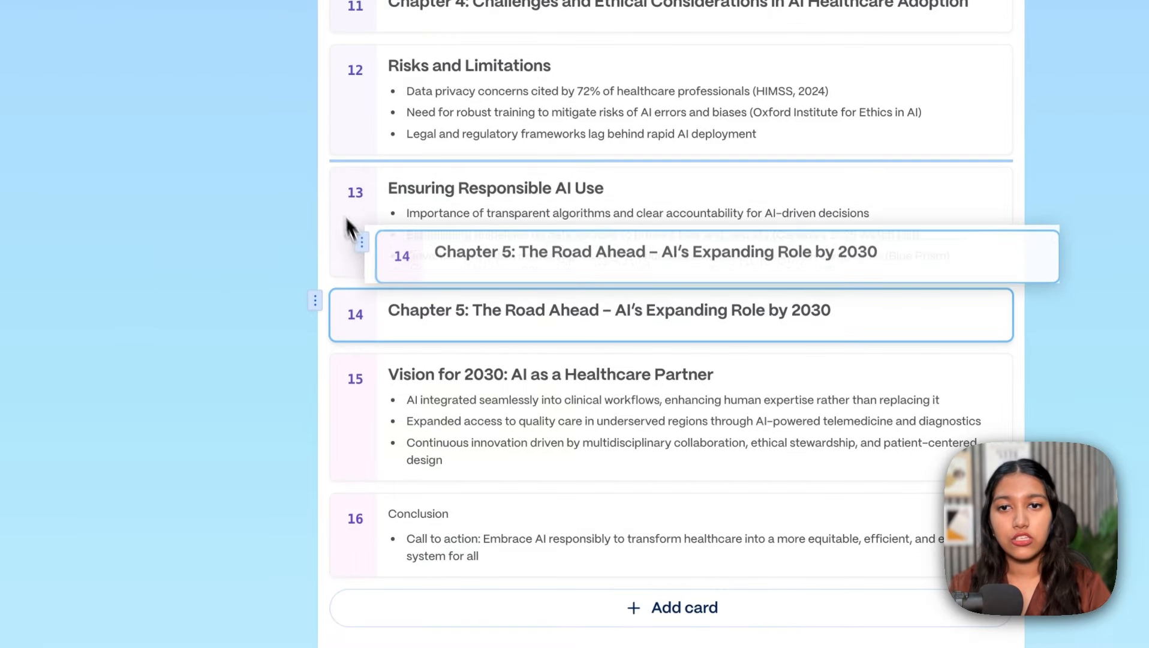
pyautogui.scroll(2, 579, 234)
pyautogui.scroll(3, 575, 223)
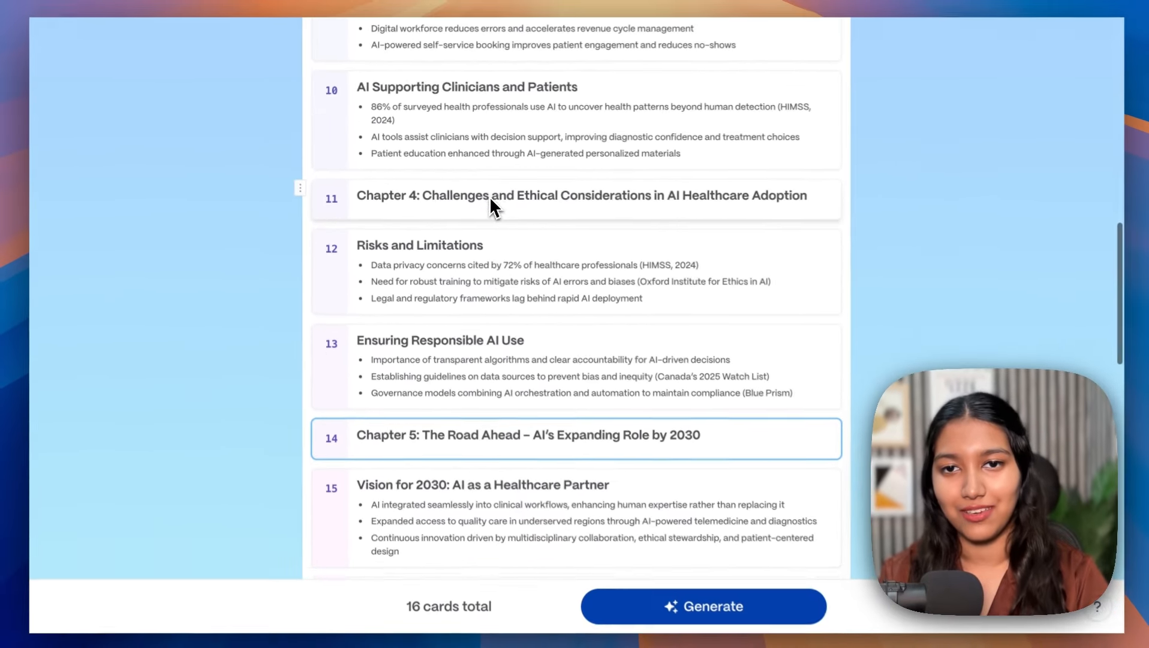
# Step: Examine the customization settings for the amount of text per card and the popular visual themes
pyautogui.scroll(-15, 489, 204)
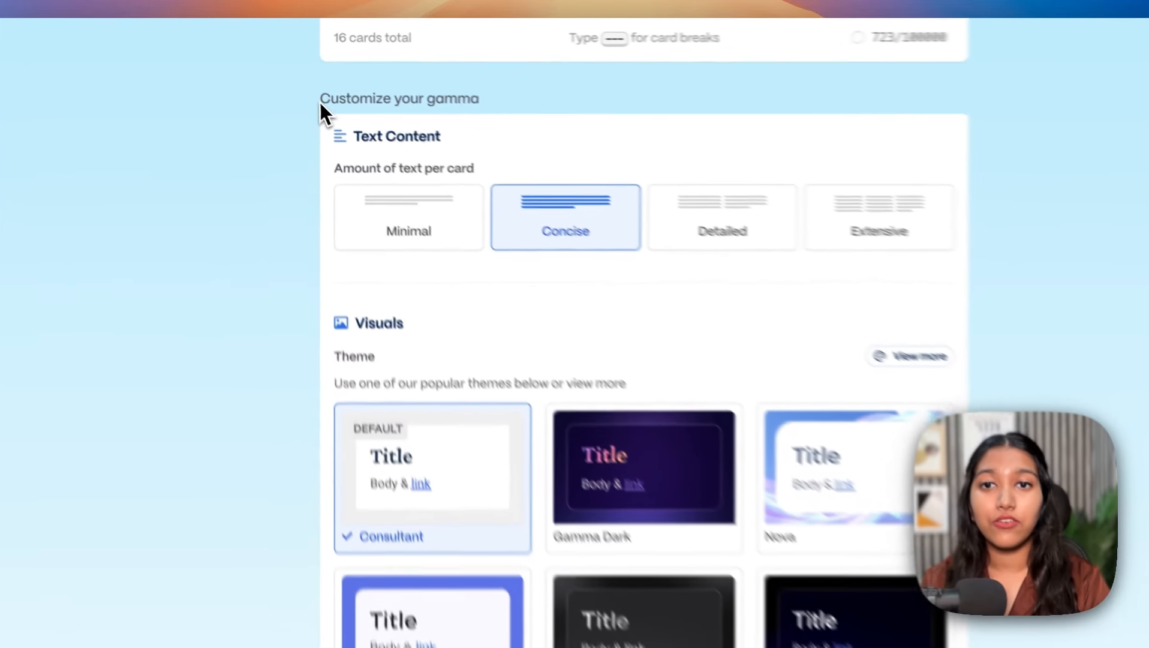
pyautogui.moveTo(301, 90); pyautogui.dragTo(491, 108)
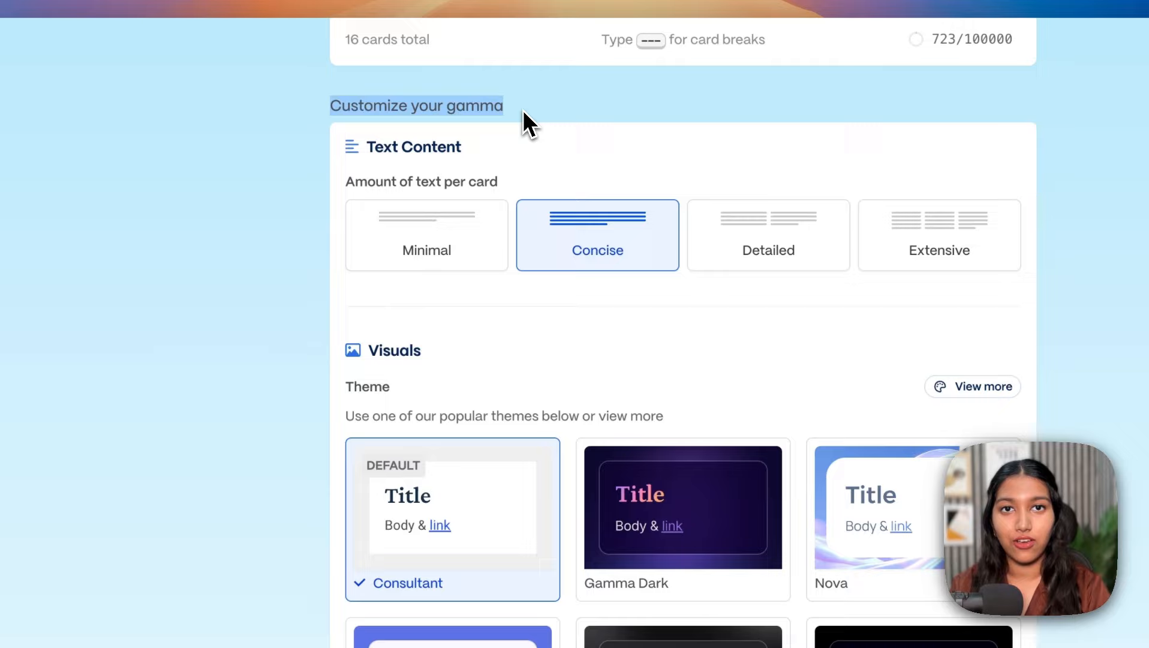
pyautogui.moveTo(522, 110); pyautogui.dragTo(444, 106)
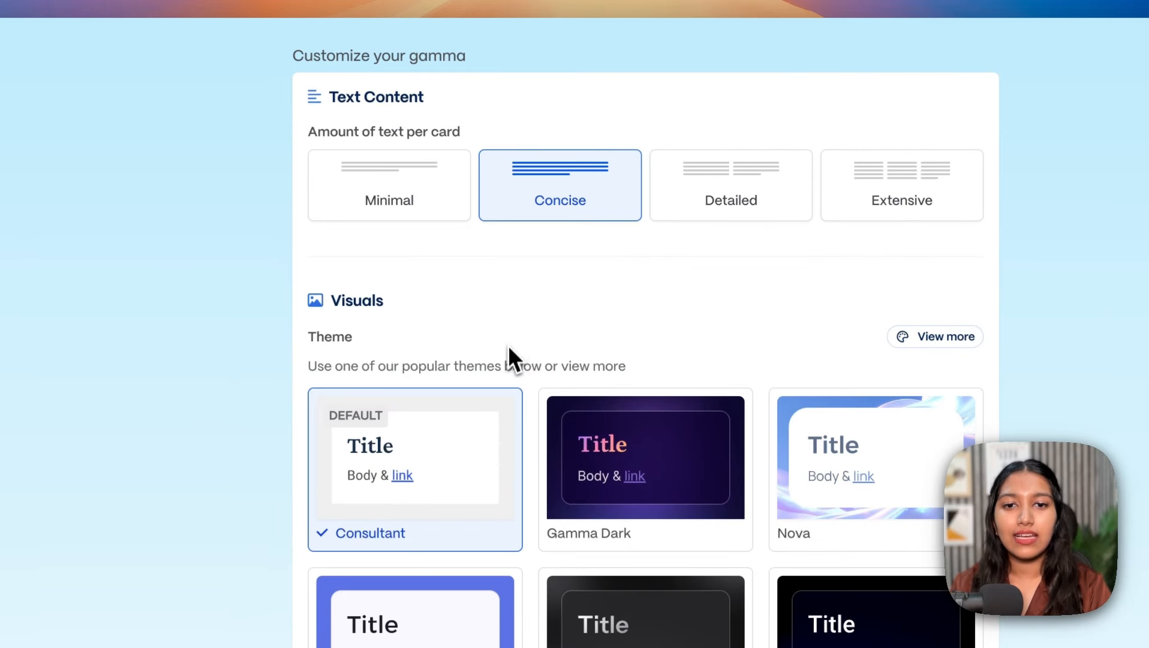
pyautogui.scroll(-5, 473, 314)
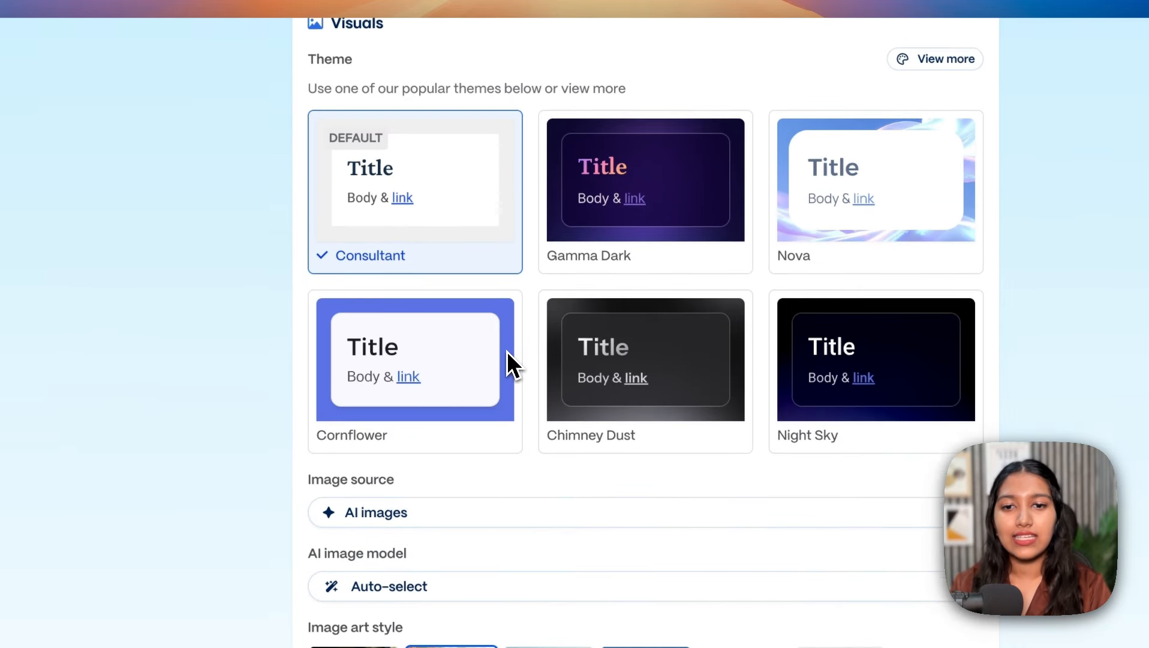
pyautogui.scroll(4, 472, 285)
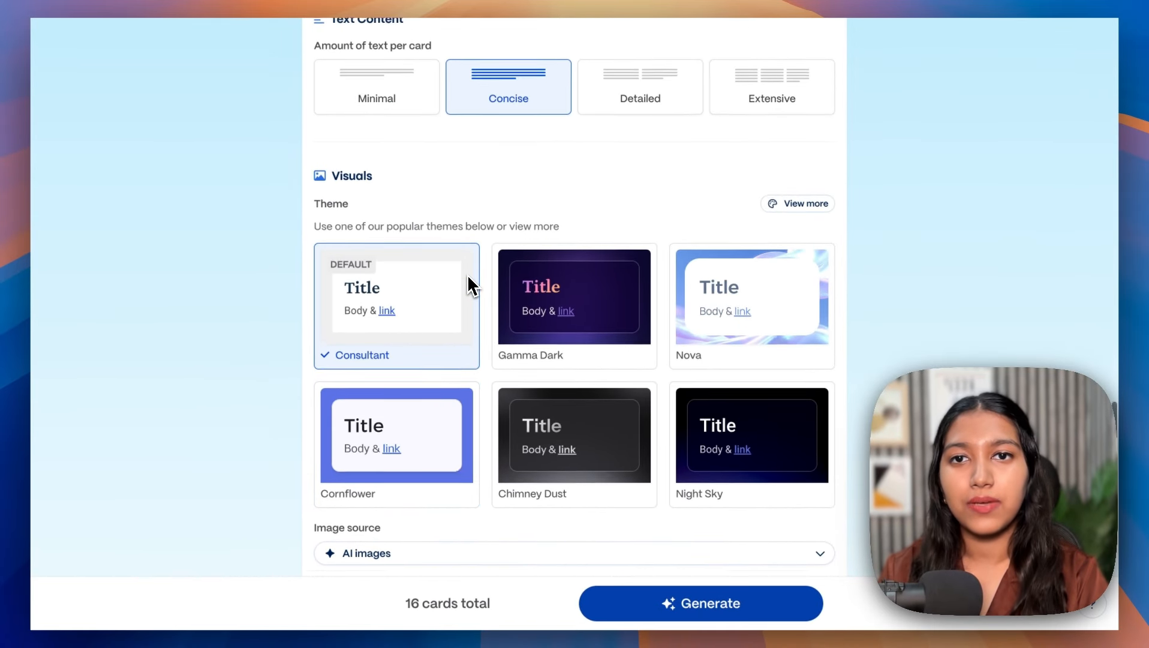
pyautogui.scroll(1, 469, 277)
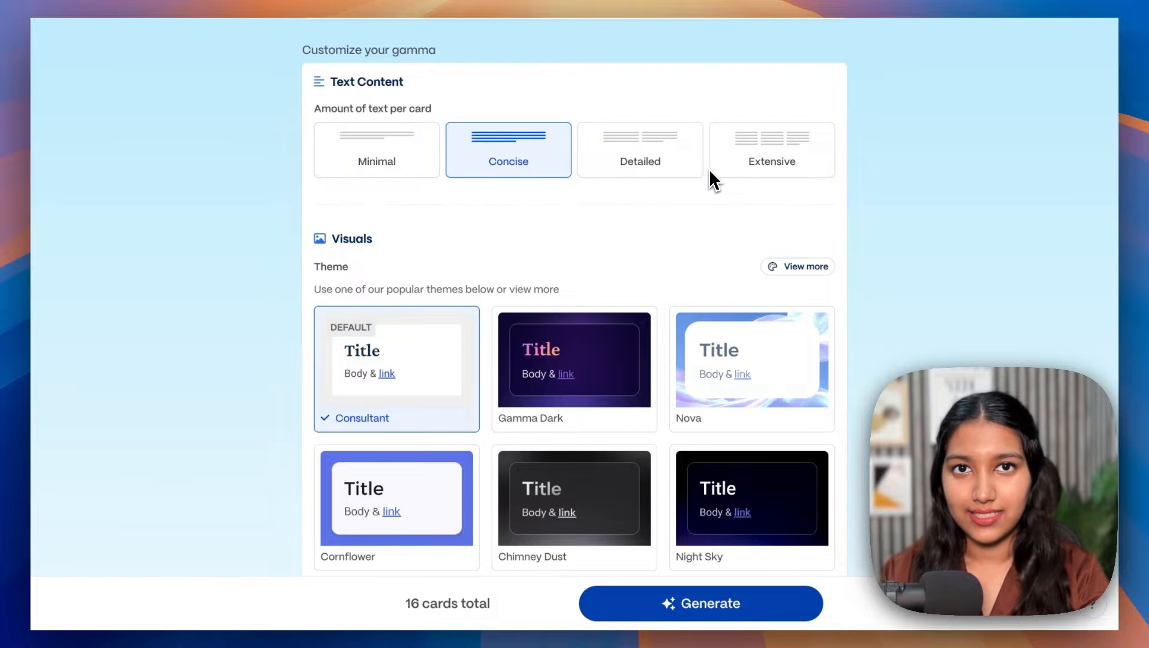
pyautogui.scroll(-3, 930, 202)
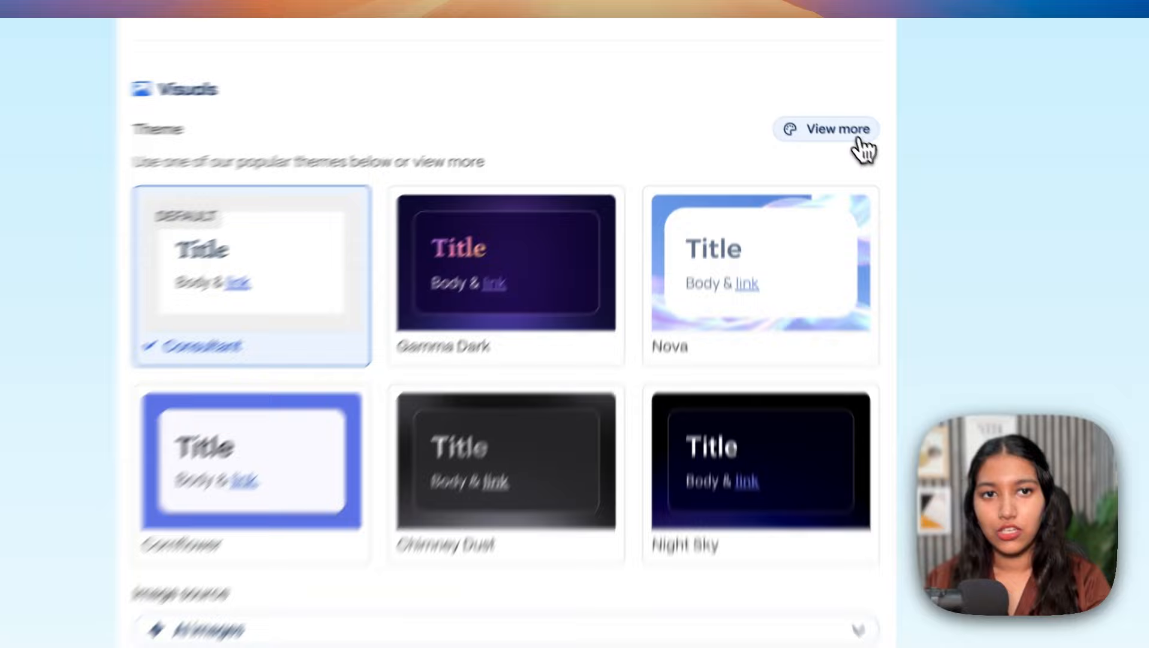
# Step: Open the full theme collection and browse through the standard themes
pyautogui.click(800, 96)
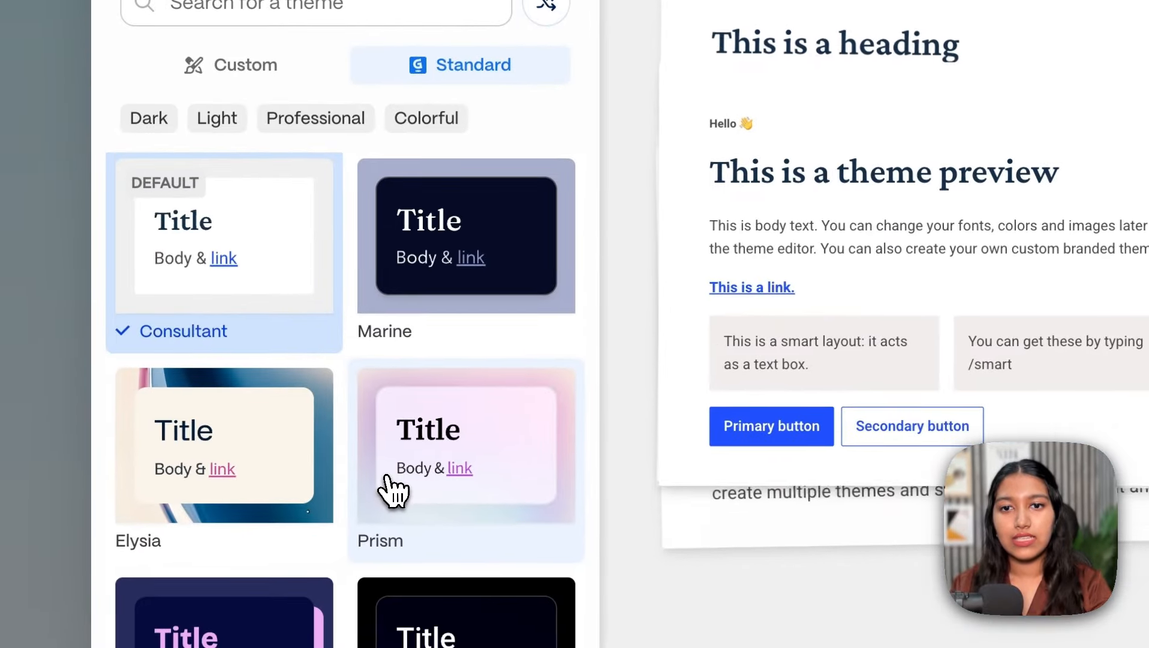
pyautogui.scroll(-15, 384, 480)
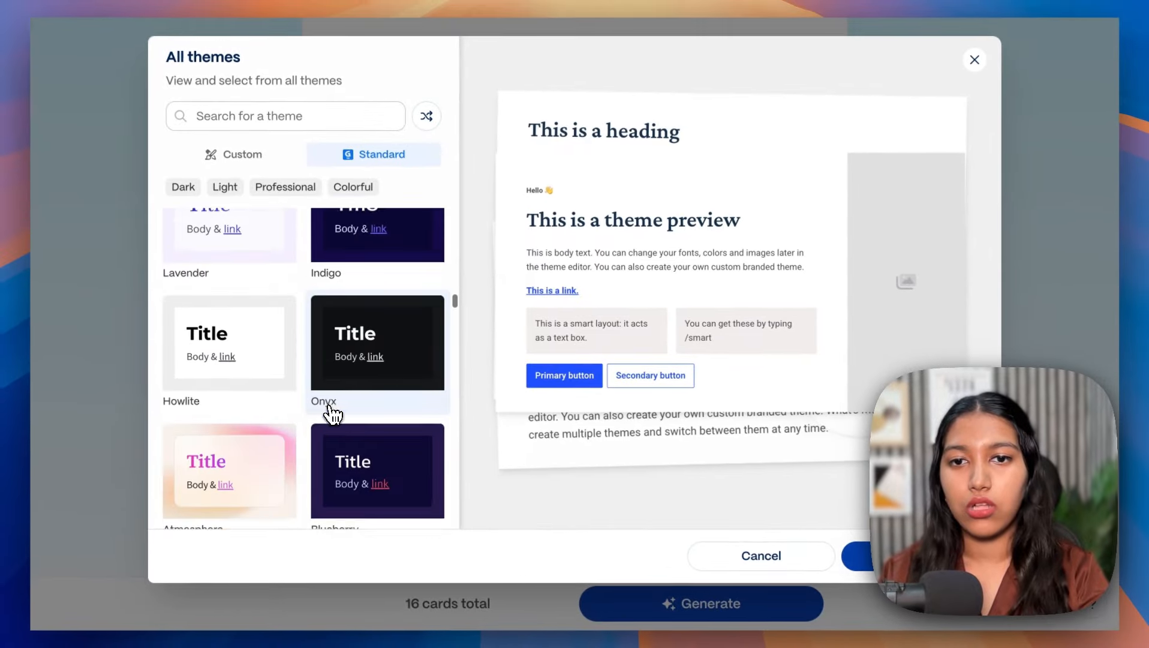
pyautogui.scroll(-3, 332, 414)
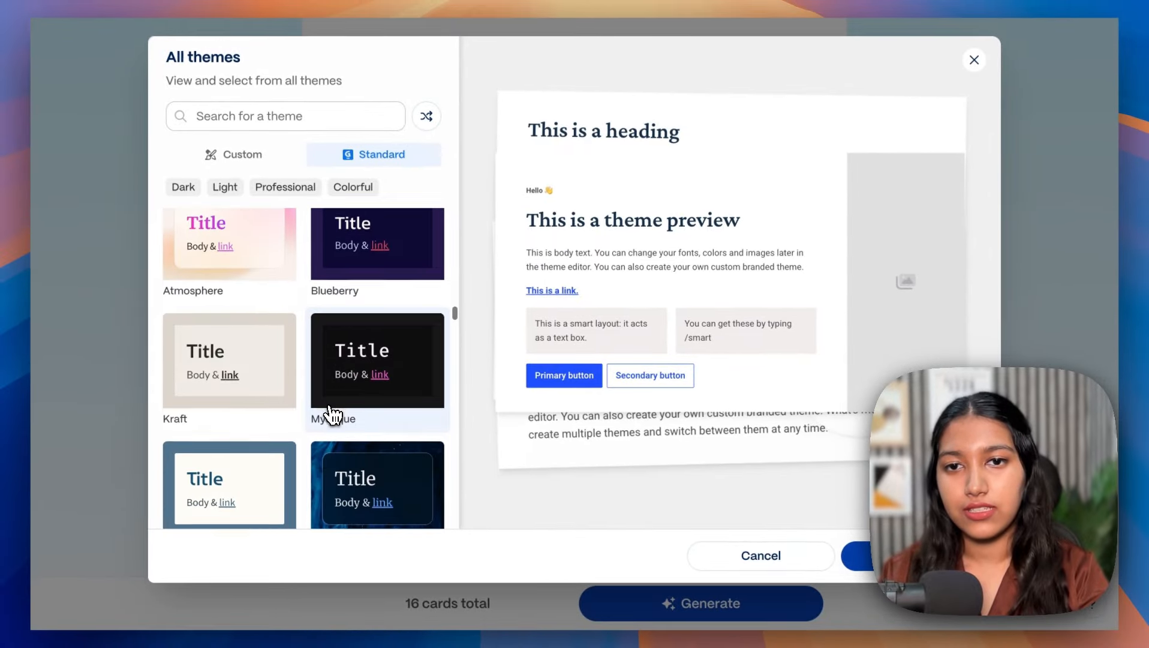
pyautogui.scroll(-10, 372, 360)
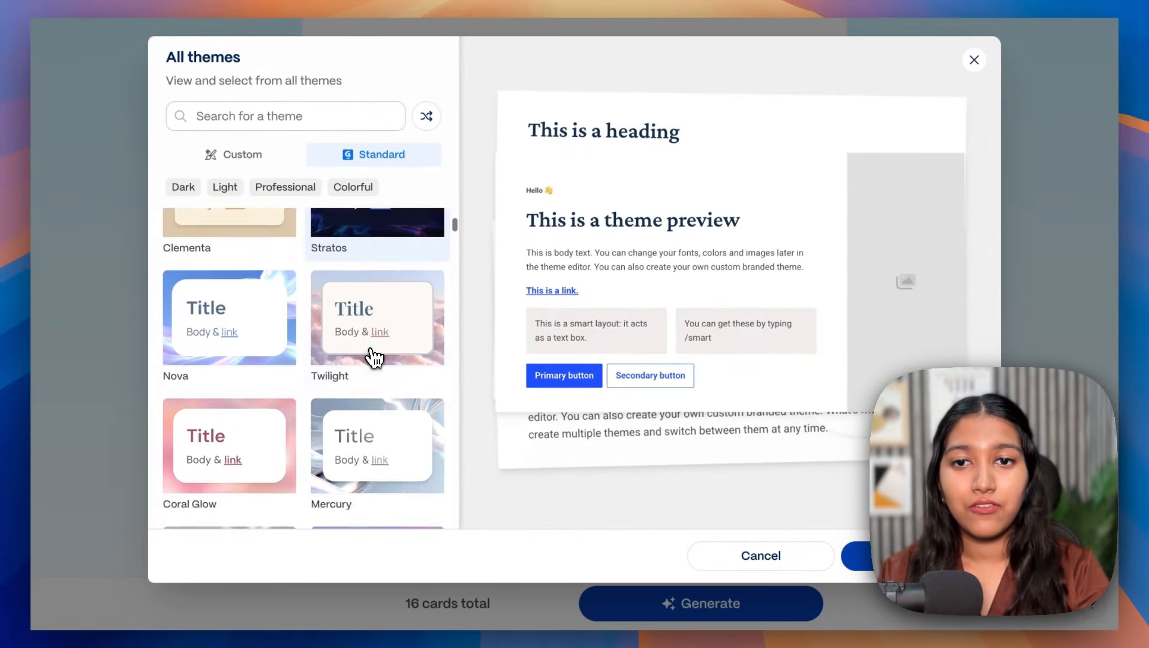
pyautogui.scroll(7, 373, 357)
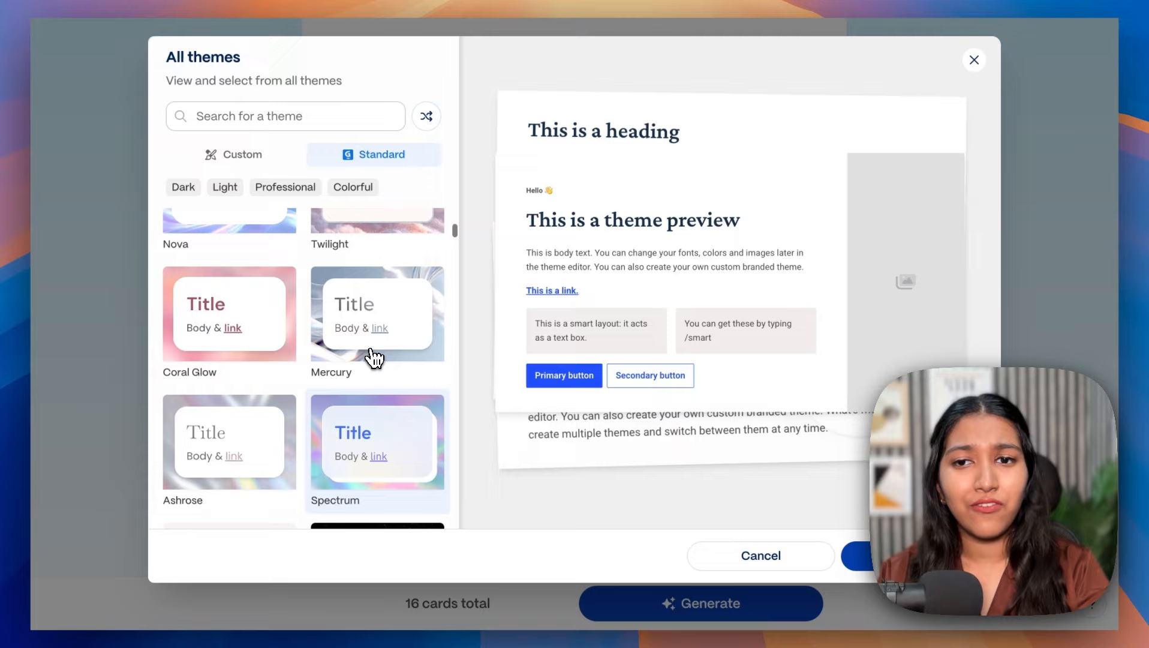
pyautogui.scroll(-3, 375, 353)
pyautogui.scroll(-15, 375, 354)
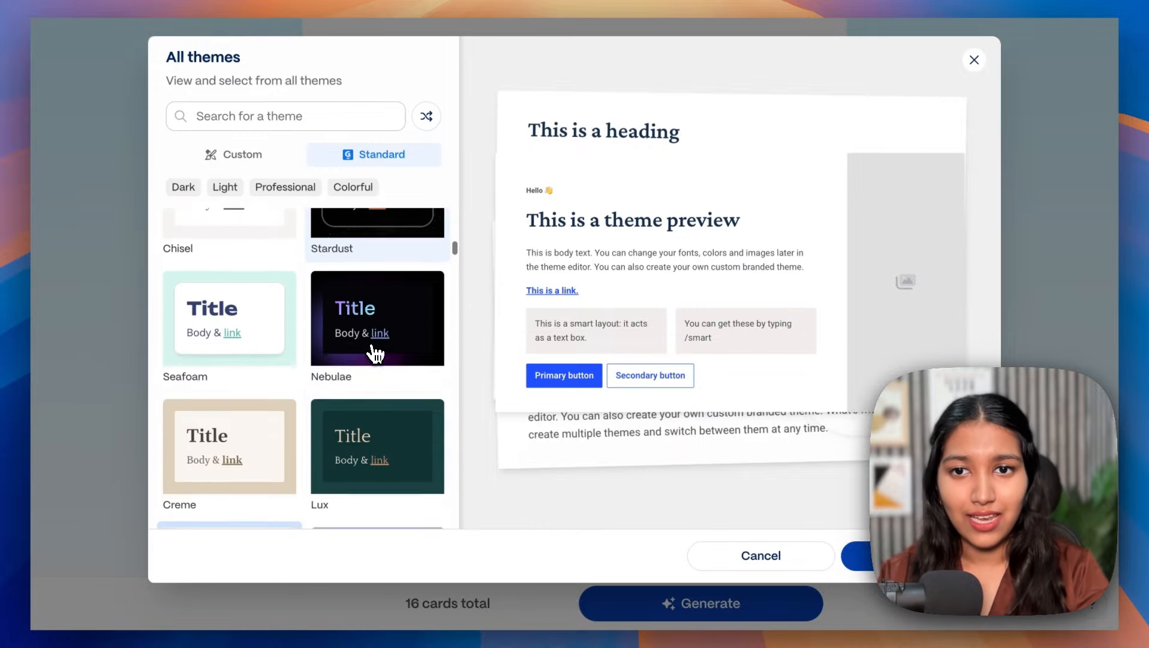
pyautogui.scroll(-2, 374, 352)
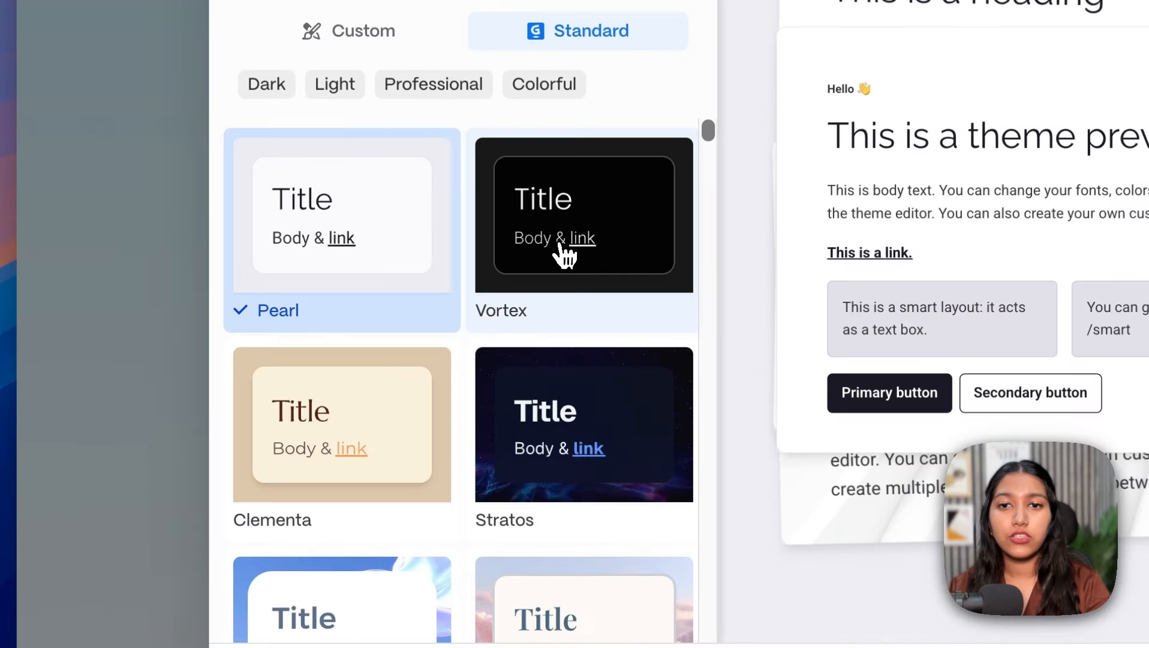
# Step: Preview the Vortex, Clementa, Stratos, Twilight and Nova themes one after another
pyautogui.click(559, 252)
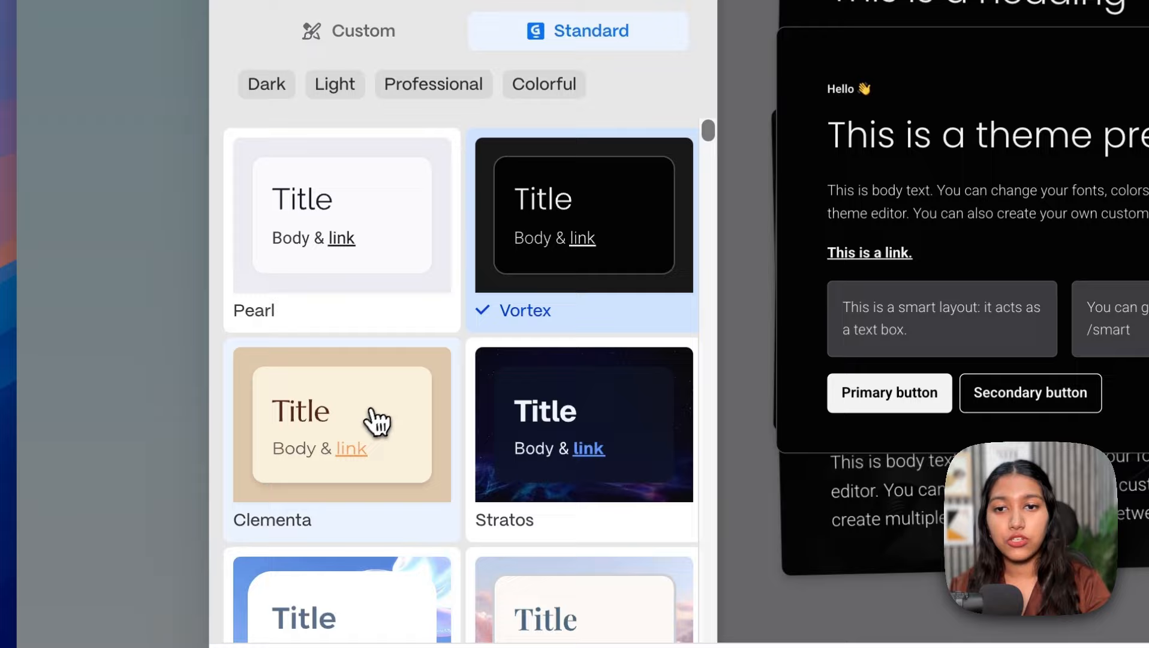
pyautogui.click(377, 423)
pyautogui.click(591, 423)
pyautogui.scroll(-1, 593, 426)
pyautogui.scroll(-3, 587, 412)
pyautogui.click(585, 414)
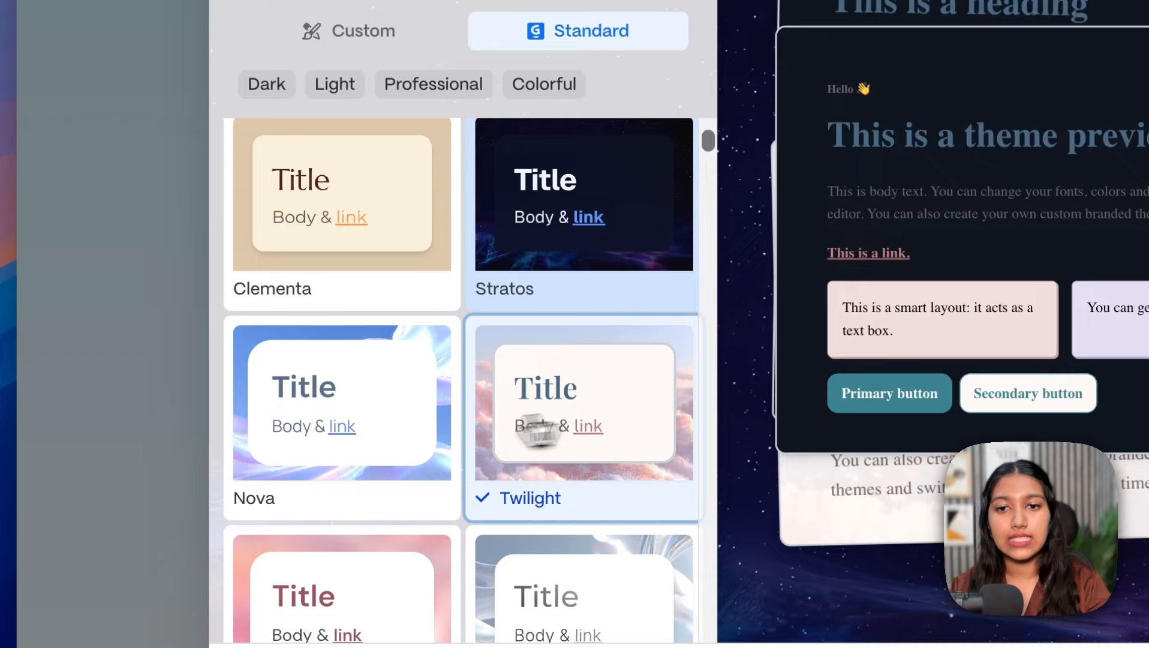
pyautogui.click(370, 430)
# Step: Compare the Coral Glow, Ashrose and Mercury themes in the preview and select Coral Glow
pyautogui.scroll(-4, 376, 446)
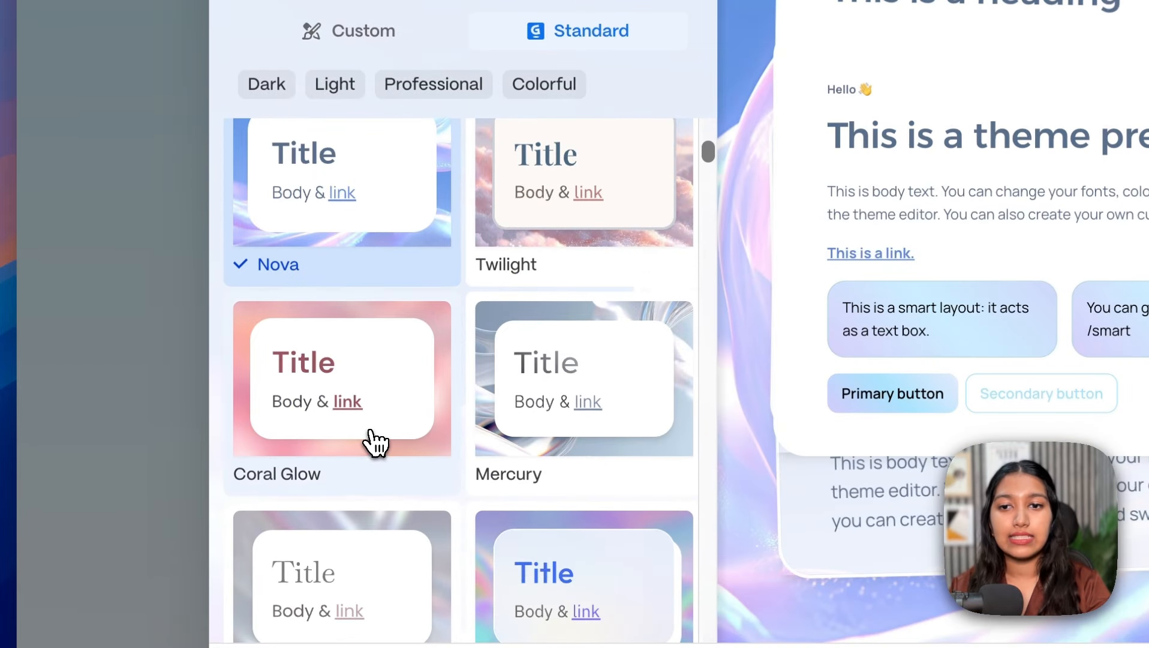
pyautogui.click(377, 445)
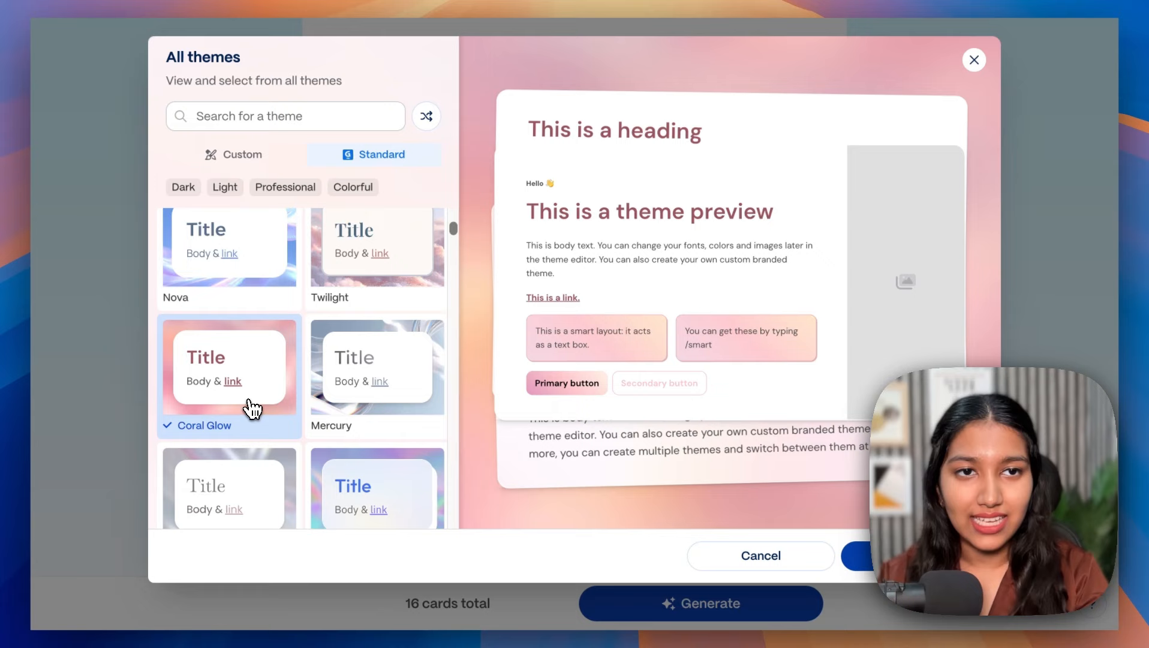
pyautogui.scroll(-1, 260, 402)
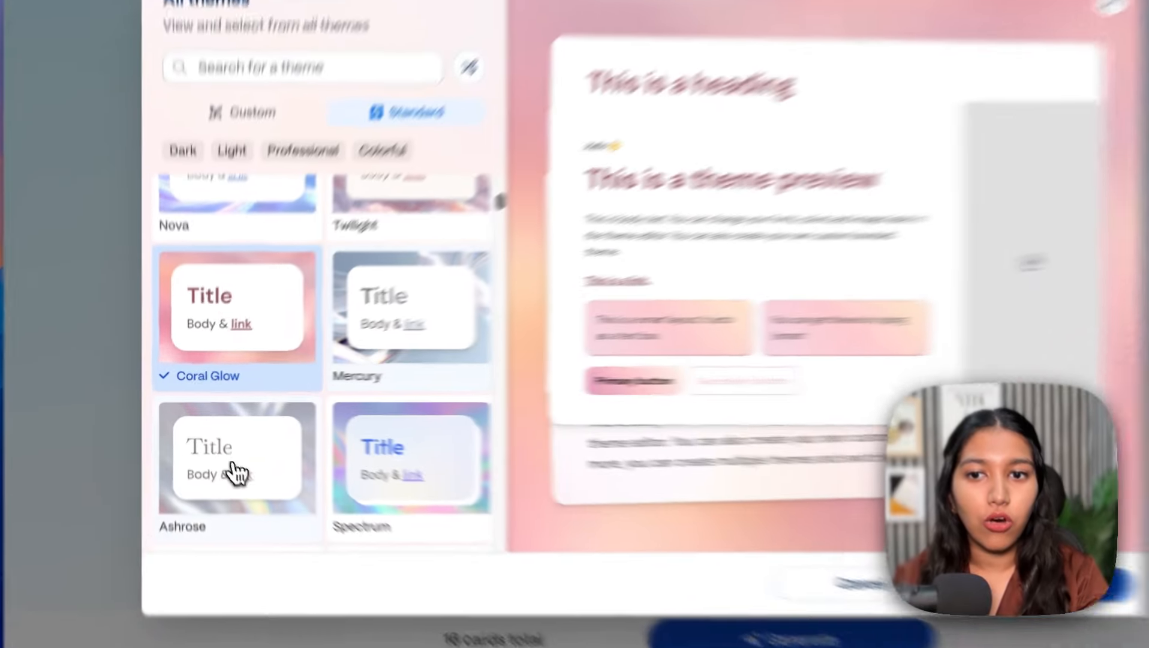
pyautogui.click(220, 468)
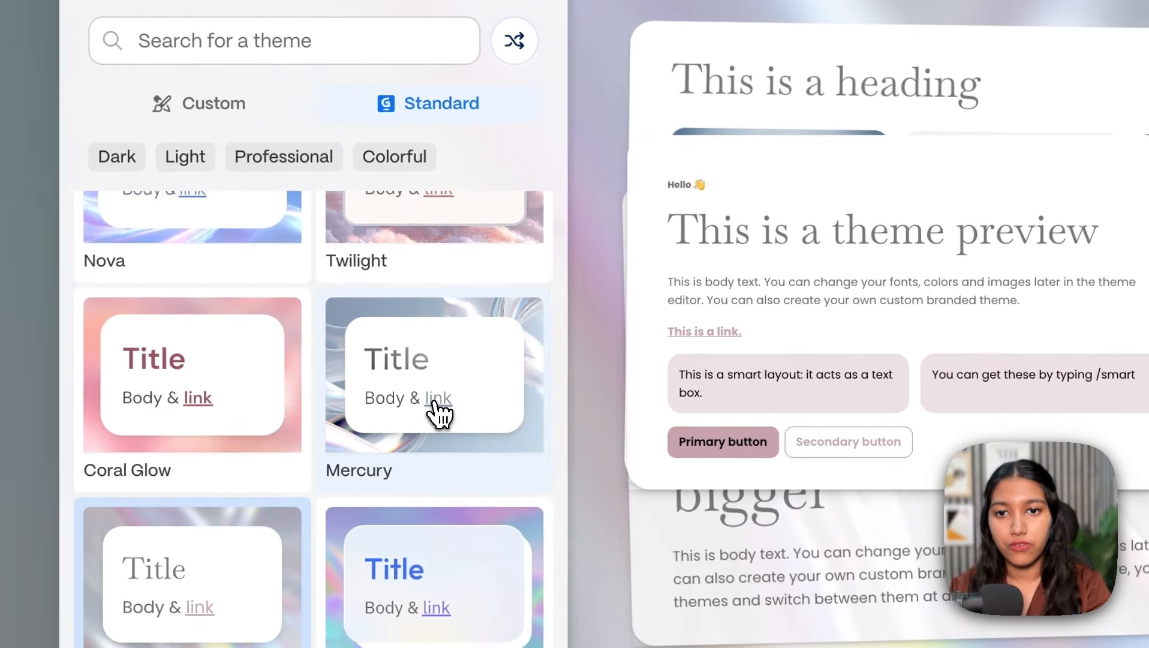
pyautogui.click(229, 417)
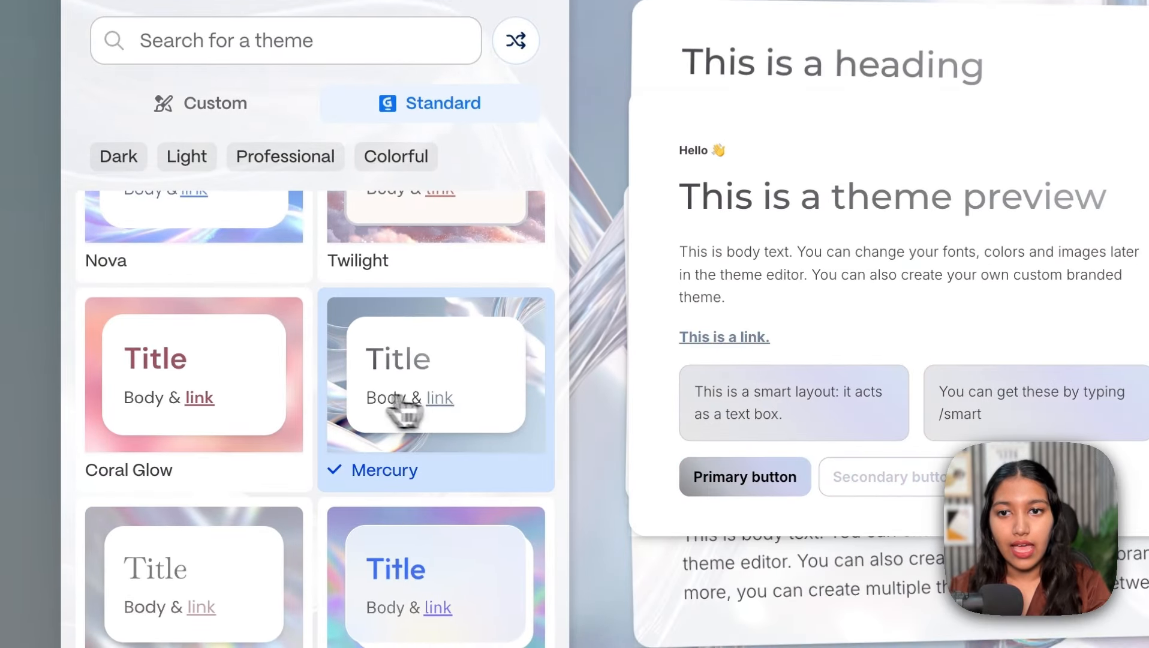
pyautogui.click(248, 415)
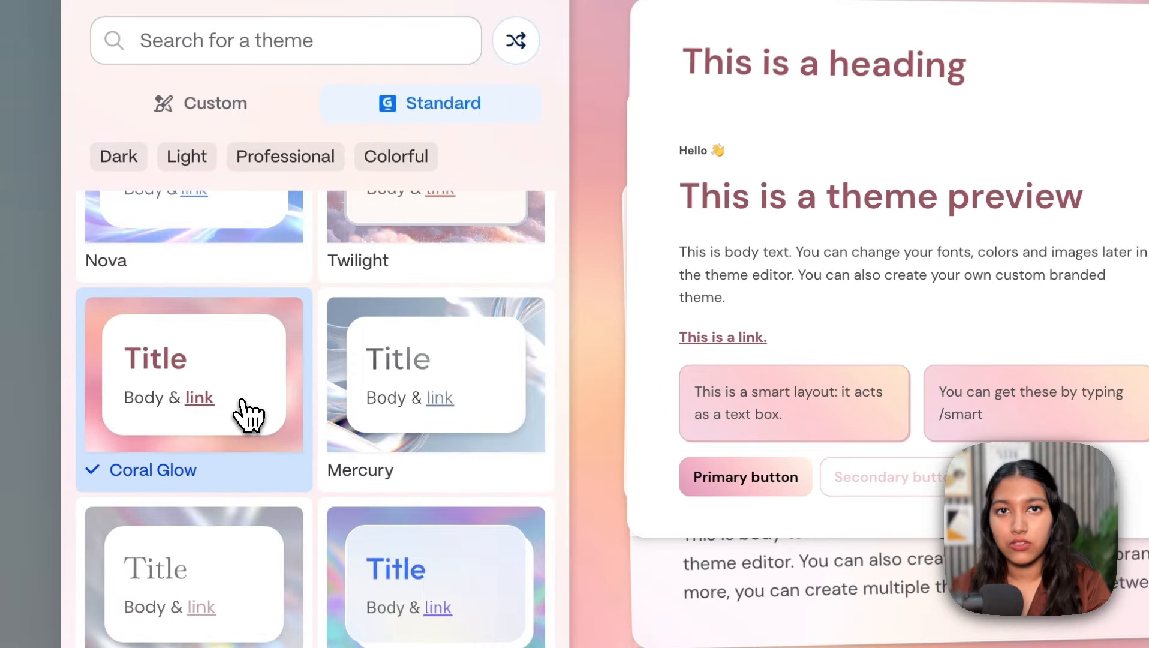
pyautogui.click(405, 401)
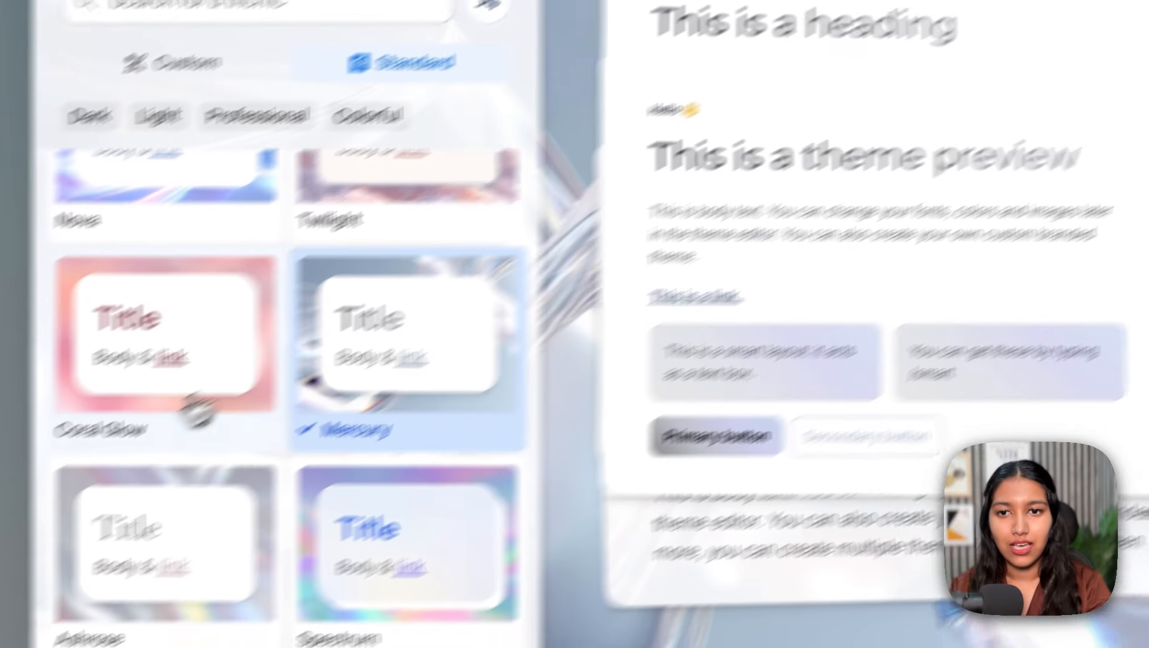
pyautogui.click(198, 411)
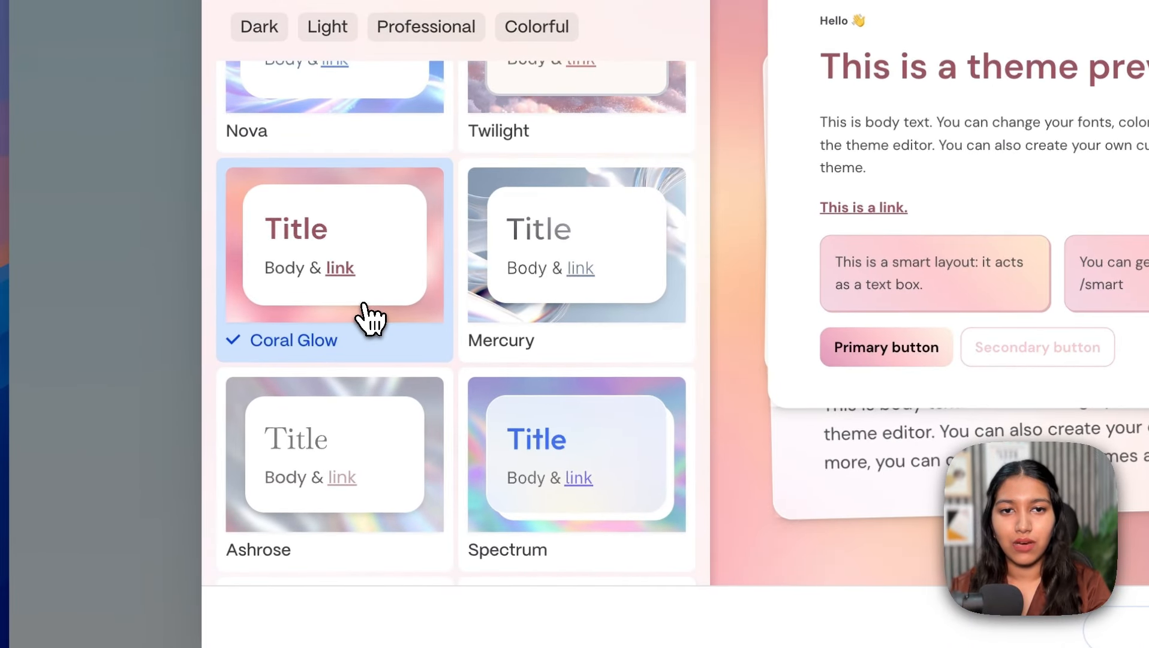
pyautogui.scroll(-5, 371, 321)
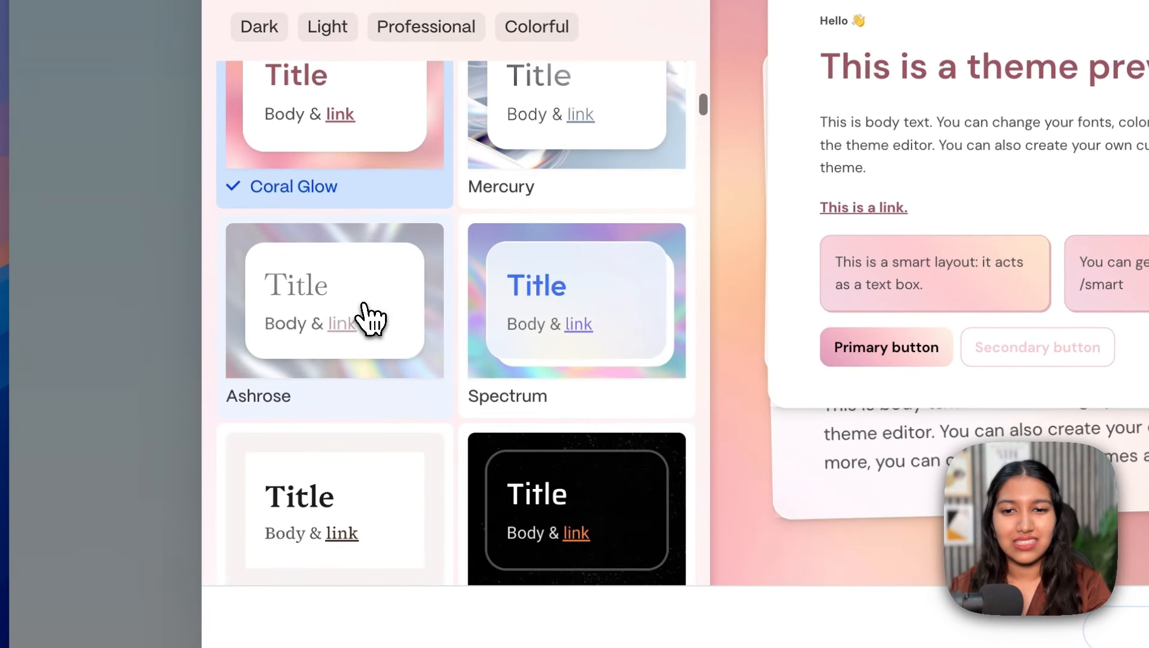
# Step: Compare the Spectrum and Chisel themes in the preview, returning to Spectrum
pyautogui.click(570, 266)
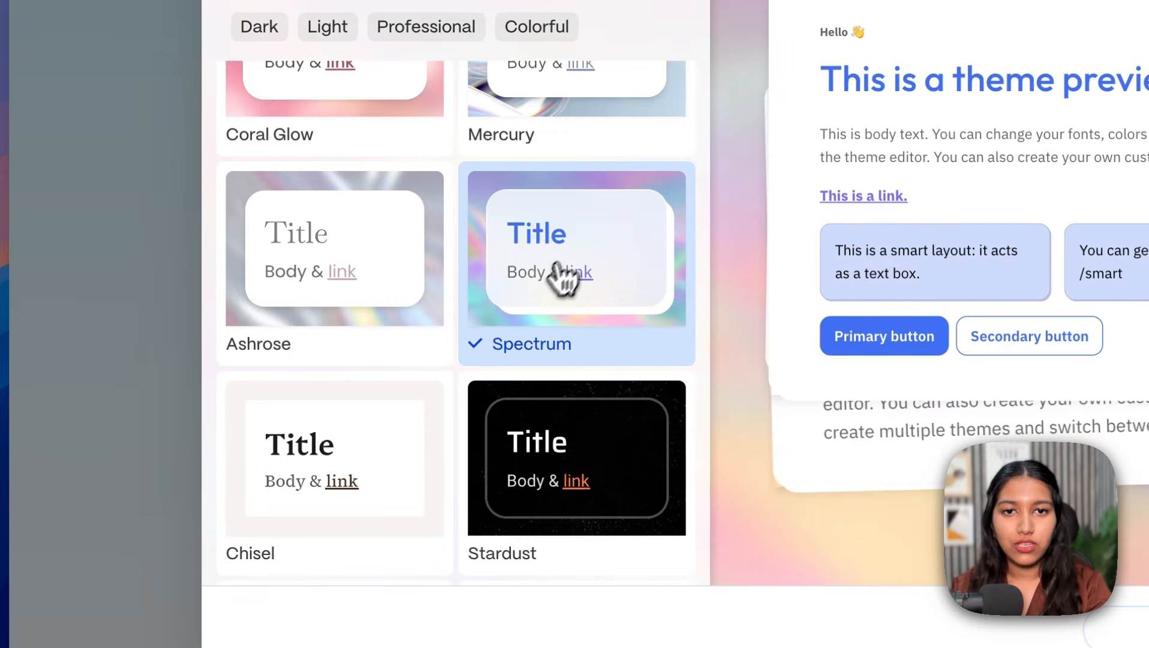
pyautogui.click(415, 444)
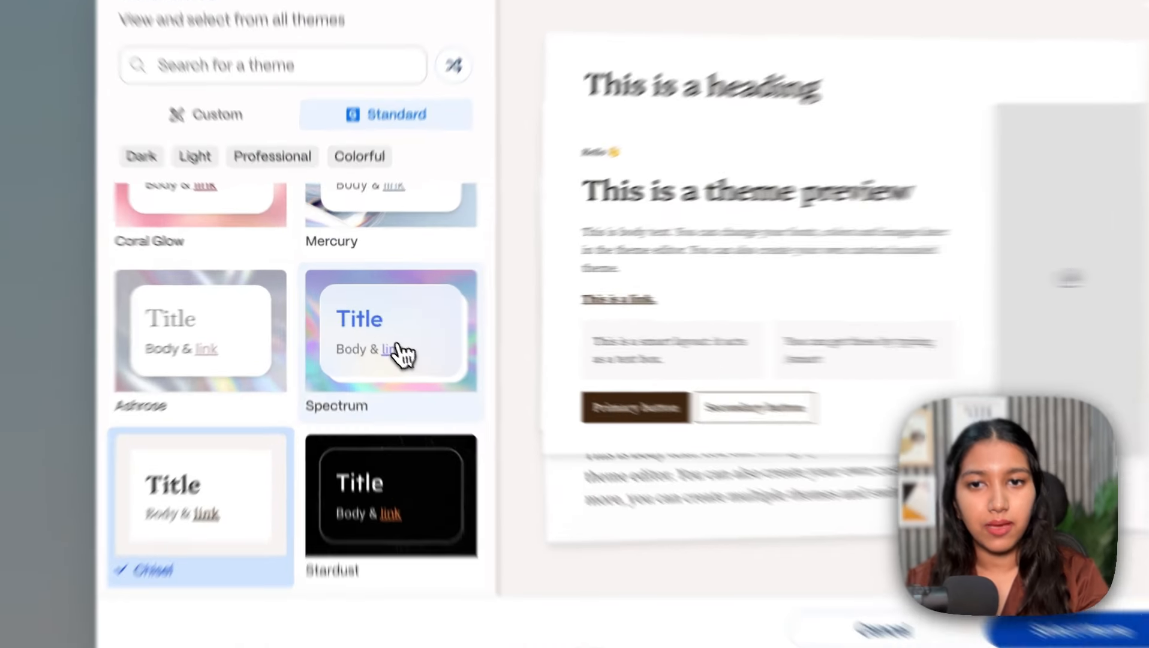
pyautogui.click(369, 337)
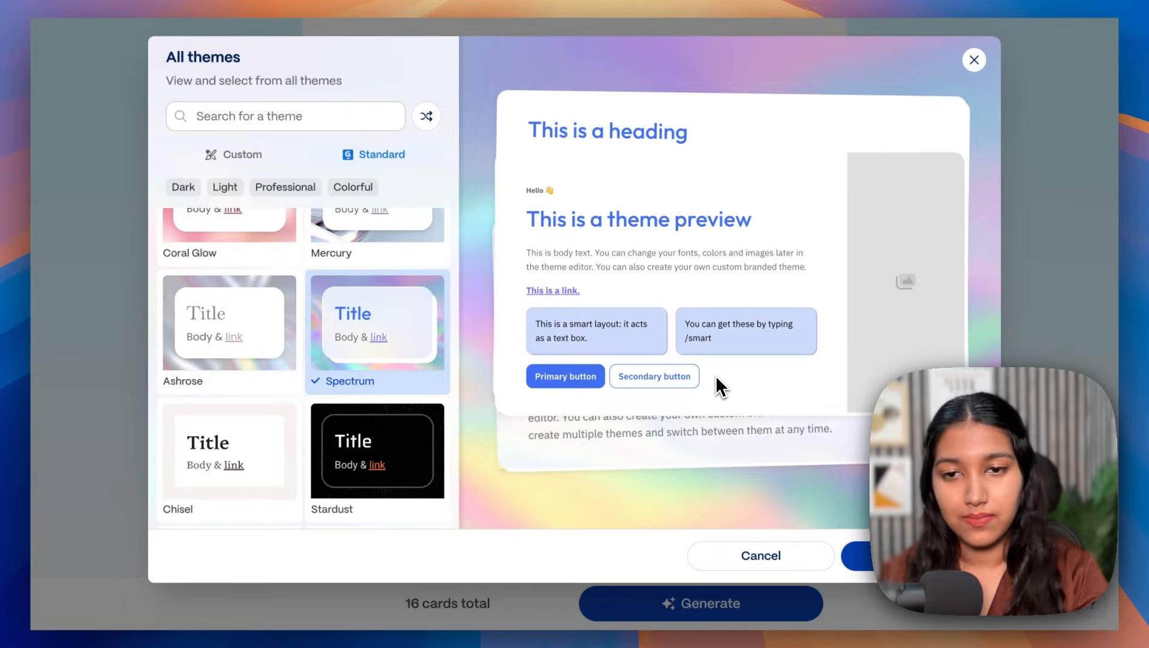
pyautogui.scroll(-1, 313, 442)
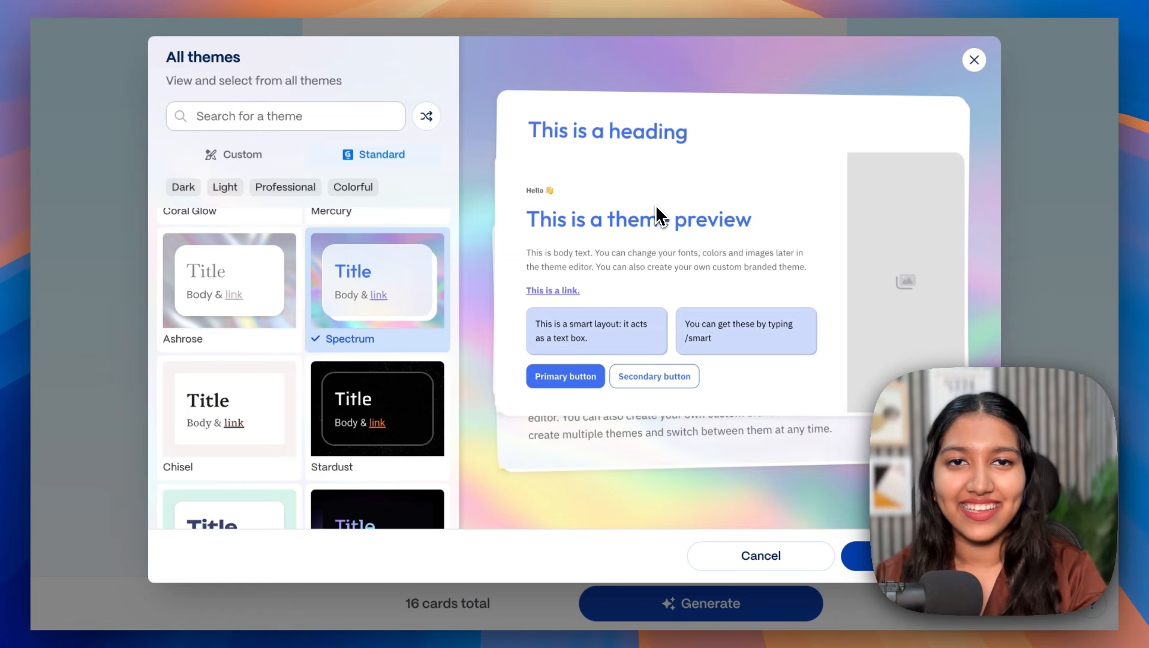
# Step: Choose the default Consultant theme from the standard collection and apply it to the presentation
pyautogui.scroll(-5, 372, 300)
pyautogui.click(251, 468)
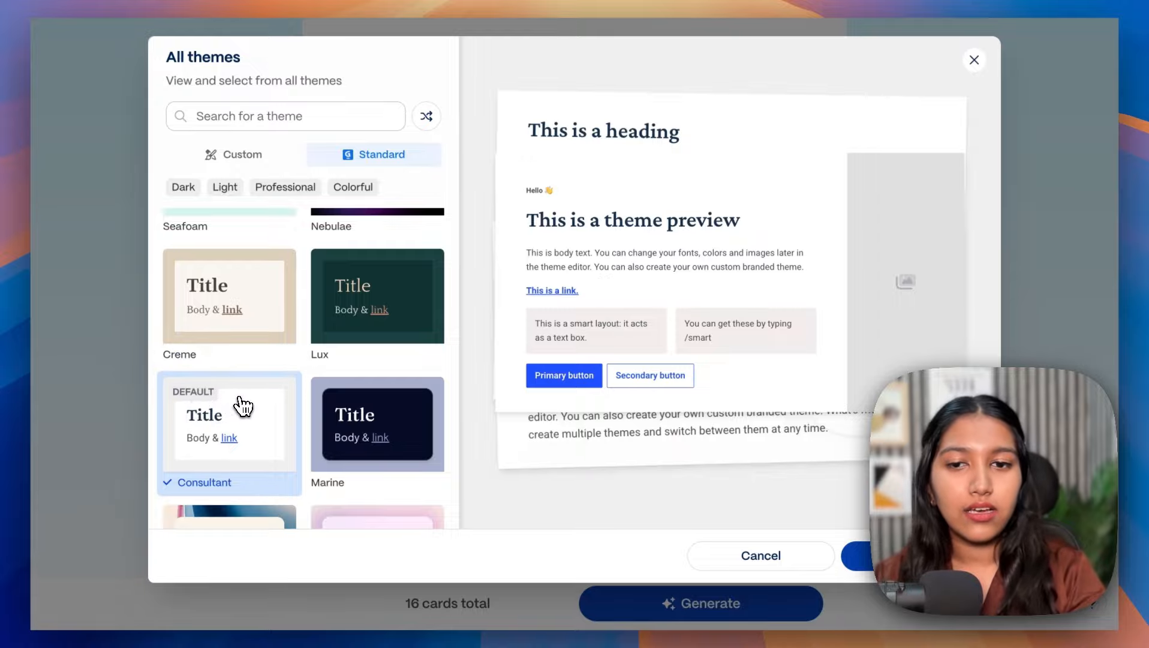
pyautogui.scroll(-5, 243, 406)
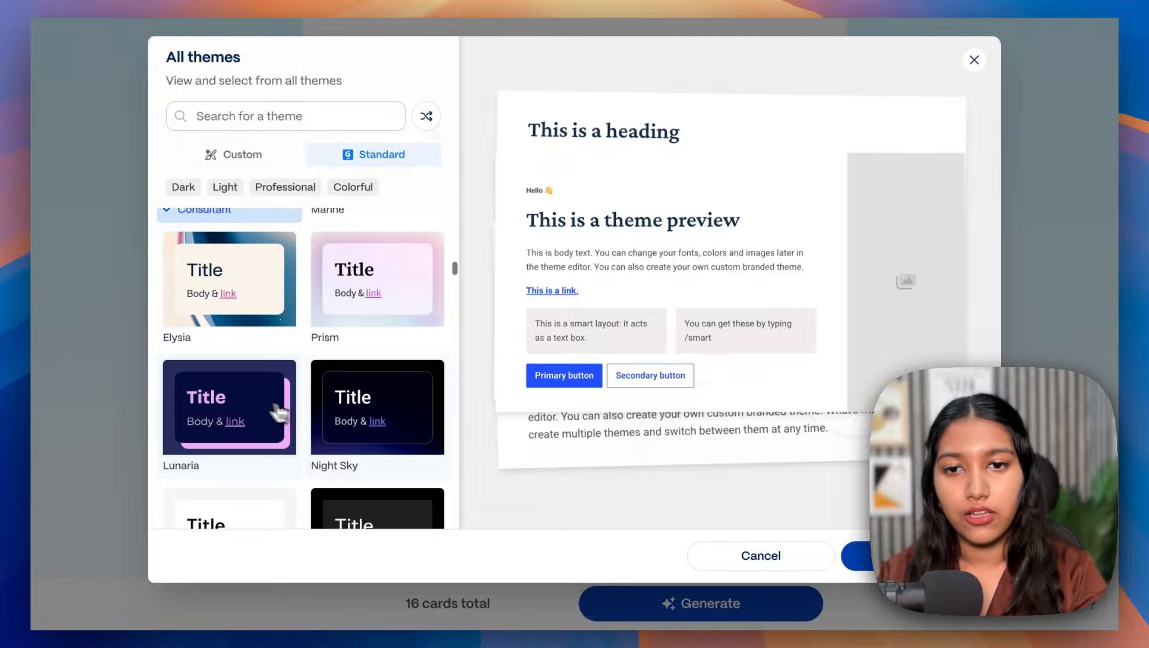
pyautogui.scroll(-5, 279, 412)
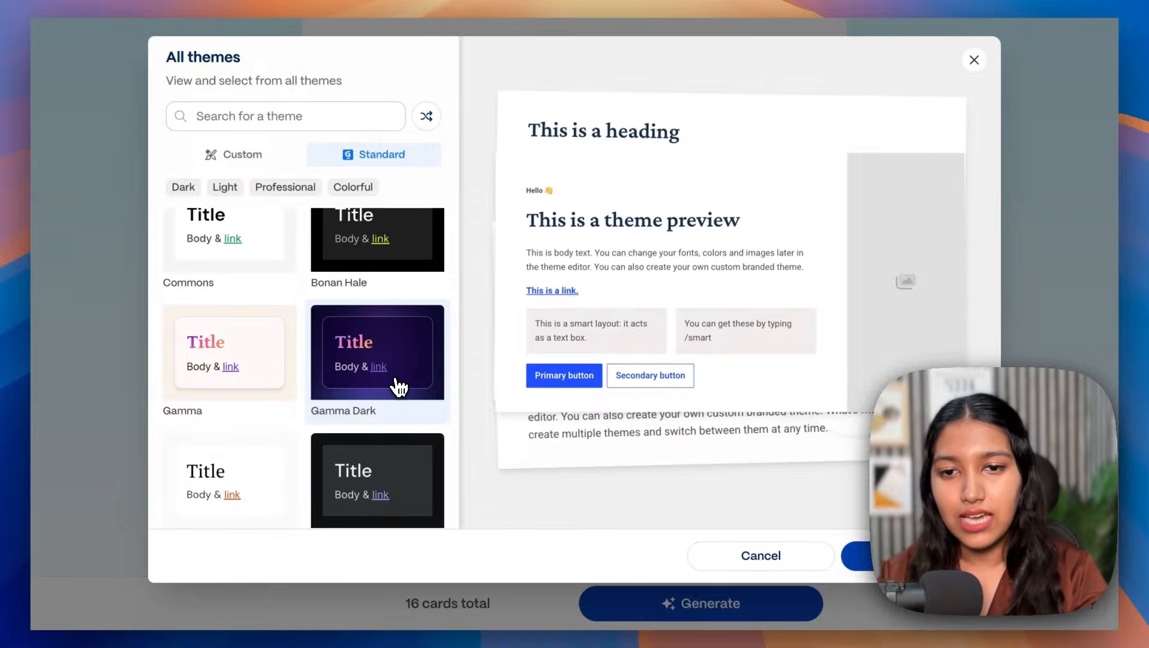
pyautogui.scroll(-5, 398, 387)
pyautogui.scroll(10, 398, 387)
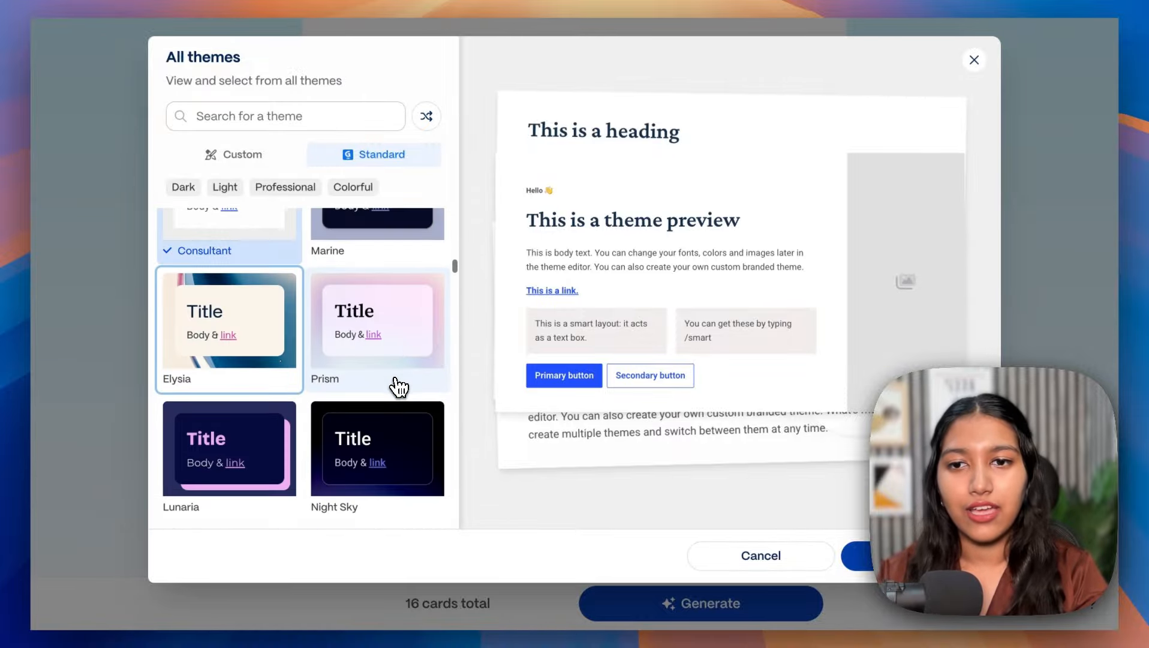
pyautogui.scroll(-2, 399, 387)
pyautogui.scroll(2, 399, 387)
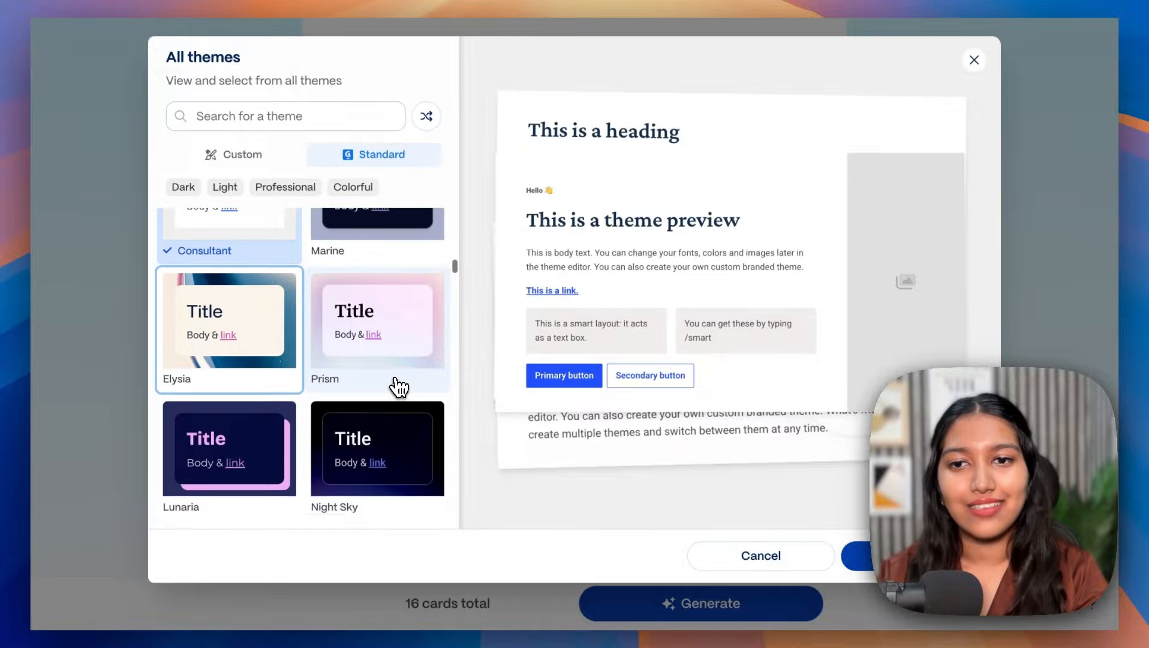
pyautogui.scroll(1, 399, 387)
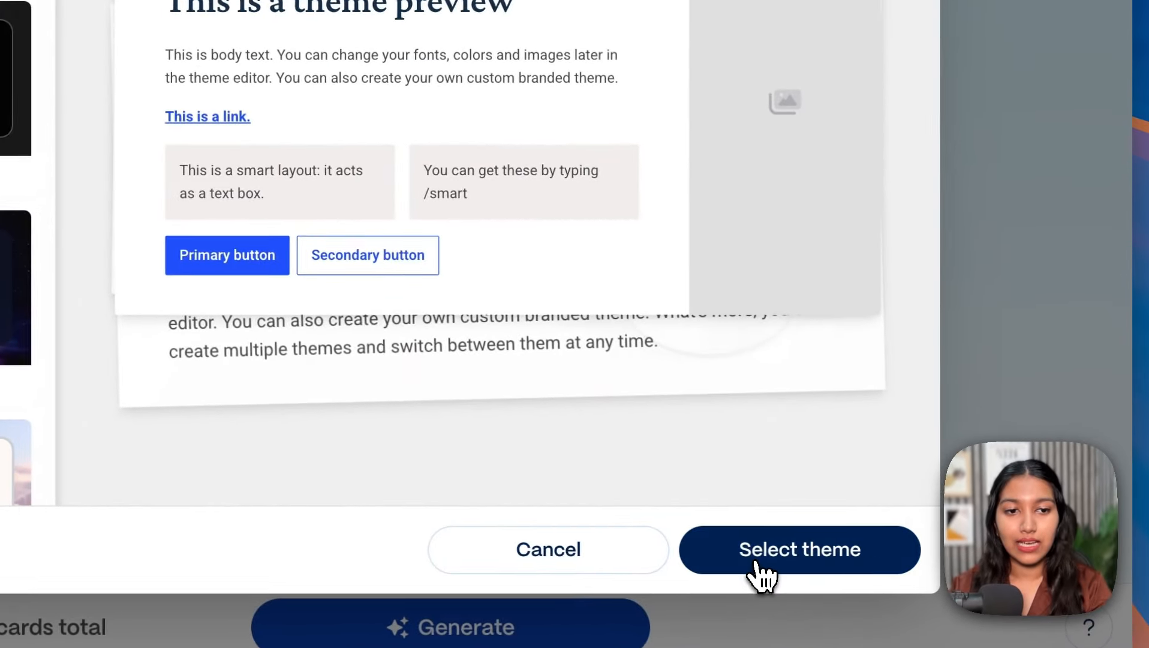
pyautogui.click(758, 567)
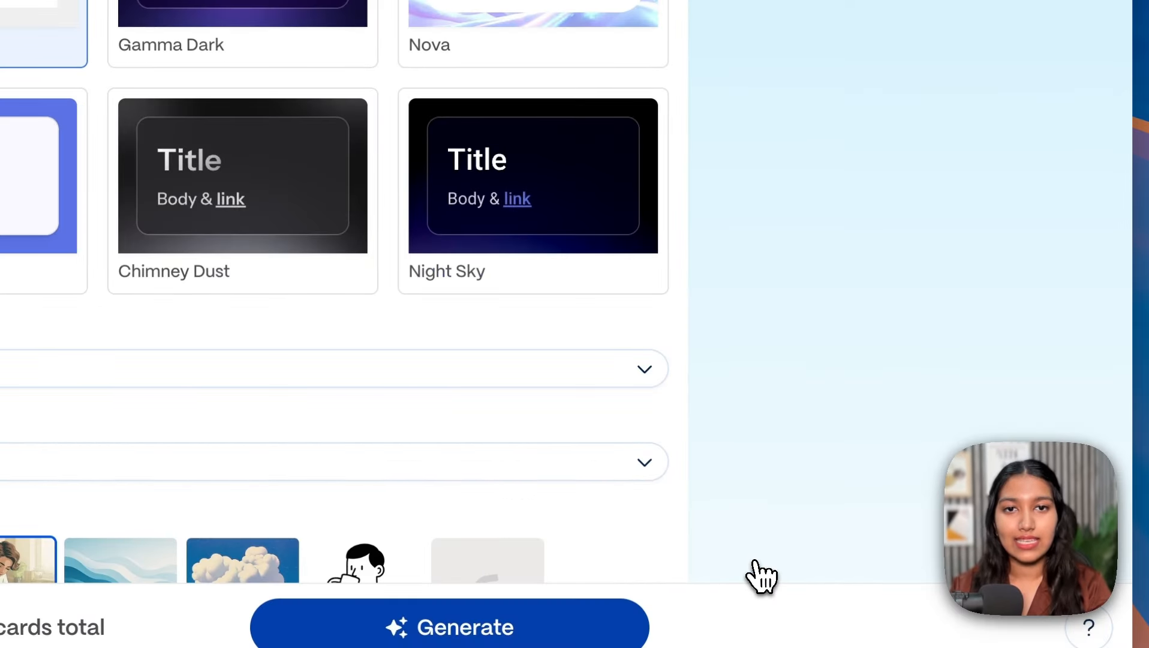
# Step: Examine the available image sources for the presentation, keeping AI images as the source
pyautogui.scroll(-5, 770, 259)
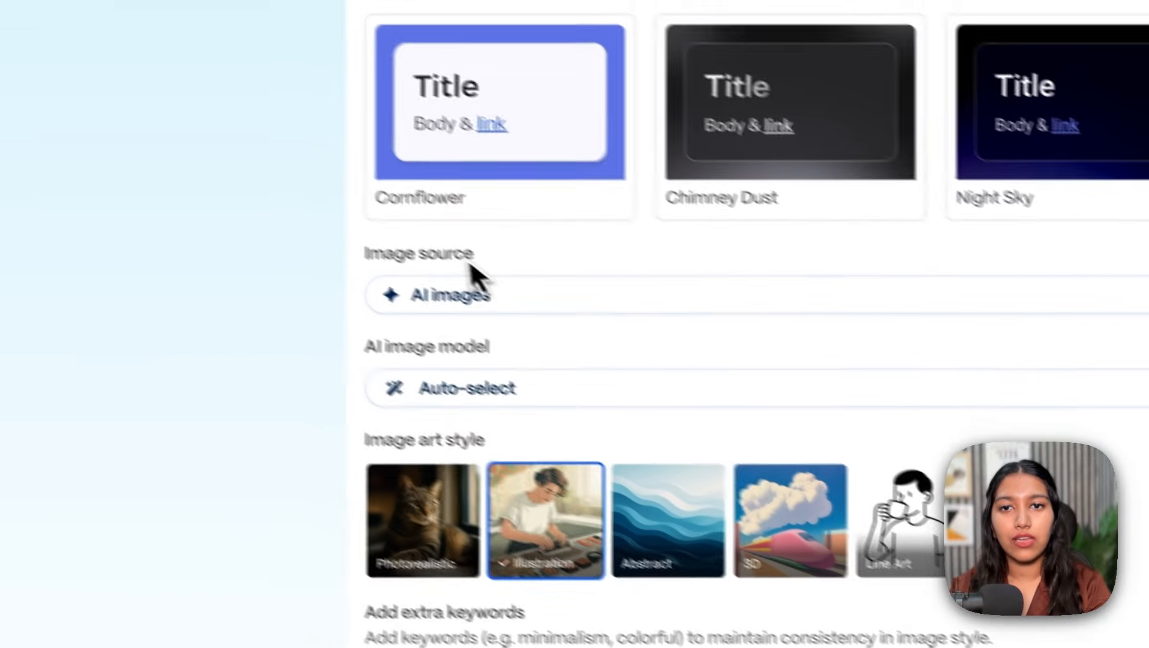
pyautogui.moveTo(397, 277); pyautogui.dragTo(509, 276)
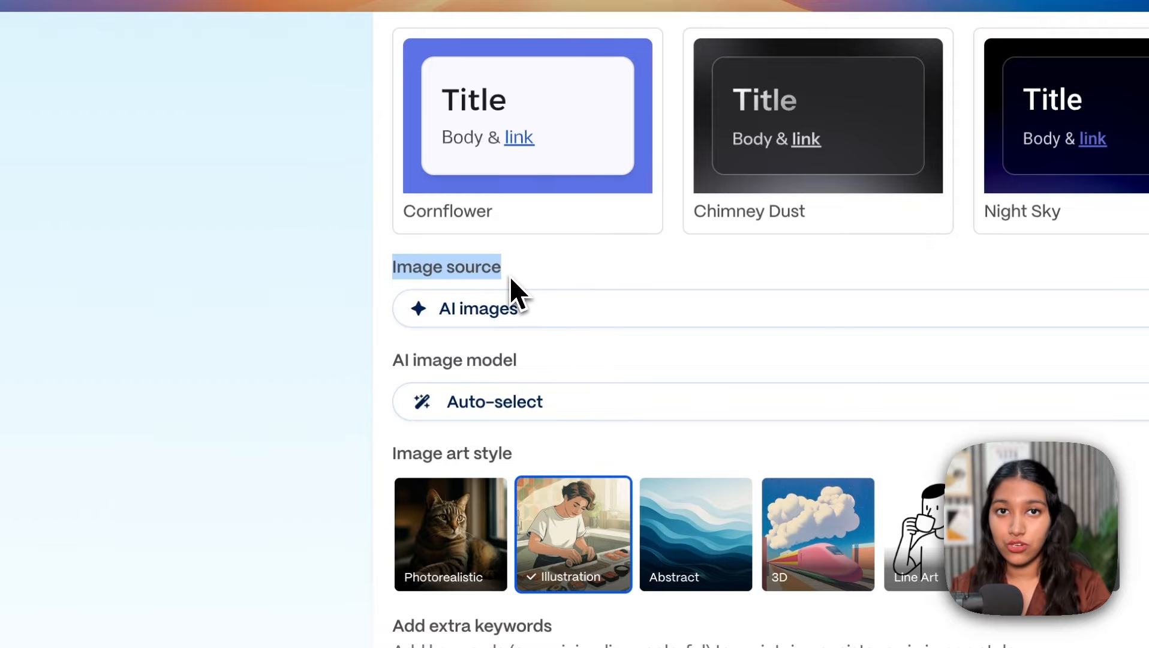
pyautogui.click(509, 275)
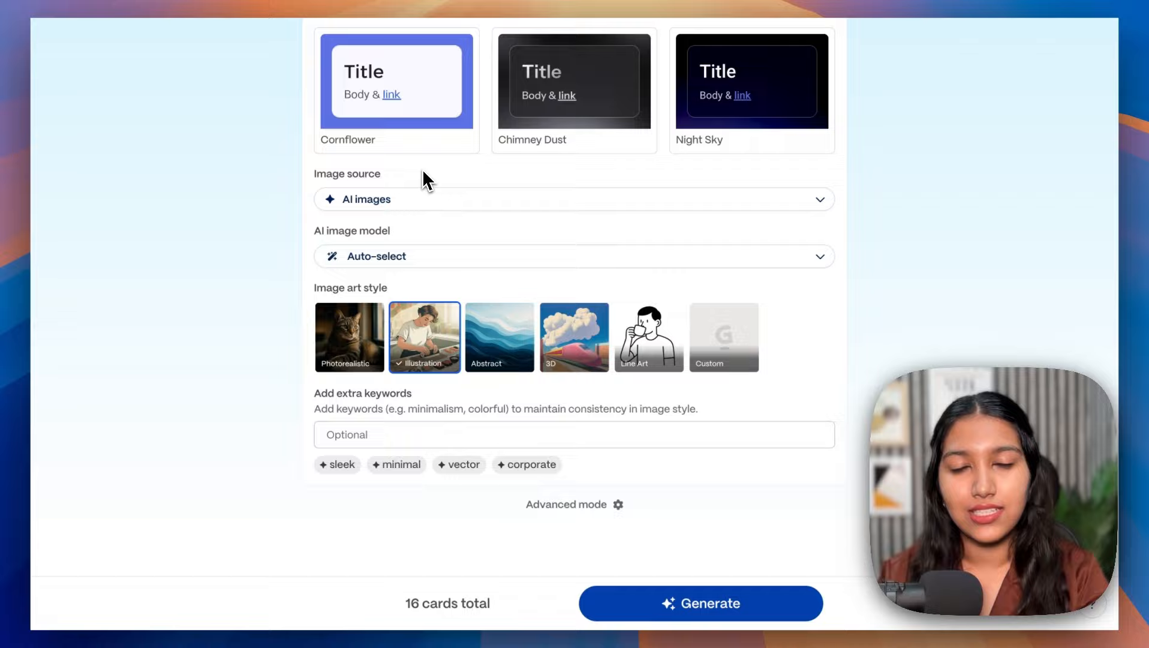
pyautogui.click(427, 199)
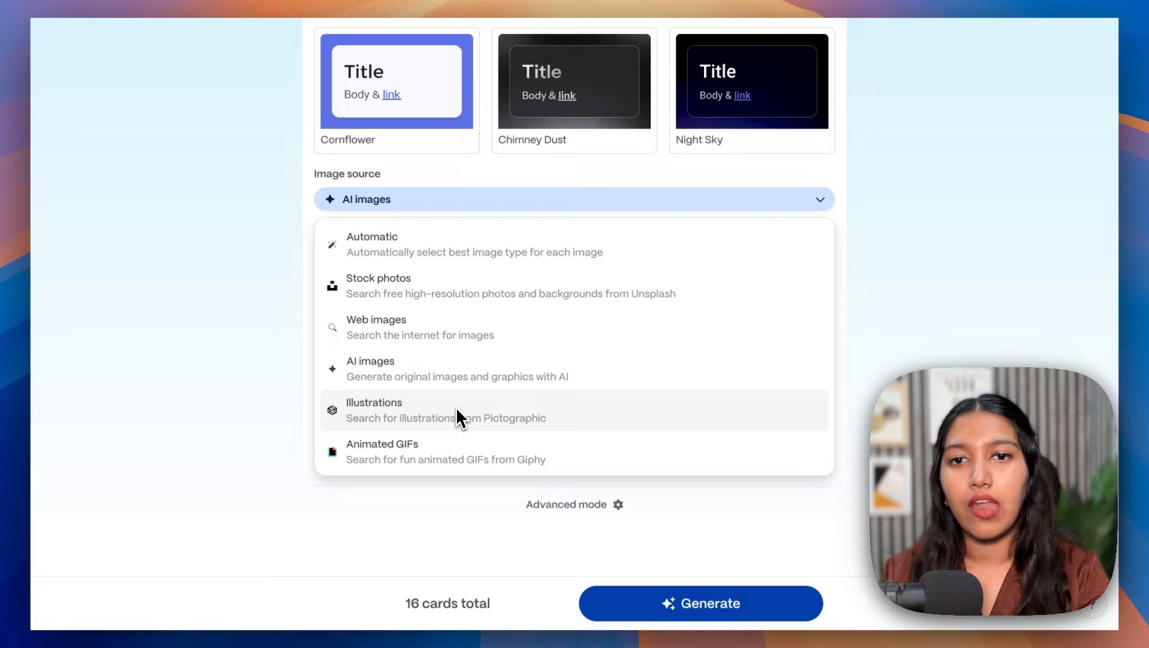
pyautogui.click(503, 203)
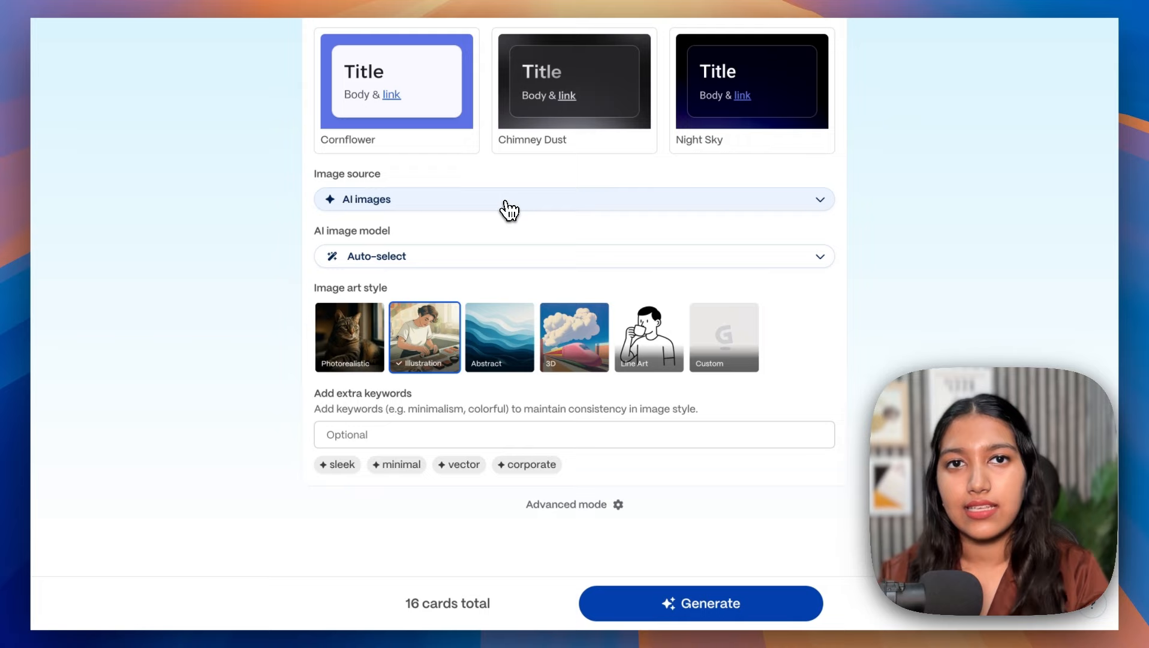
# Step: Examine the basic and advanced AI image models offered, including their example images and strengths
pyautogui.click(504, 256)
pyautogui.scroll(-3, 449, 378)
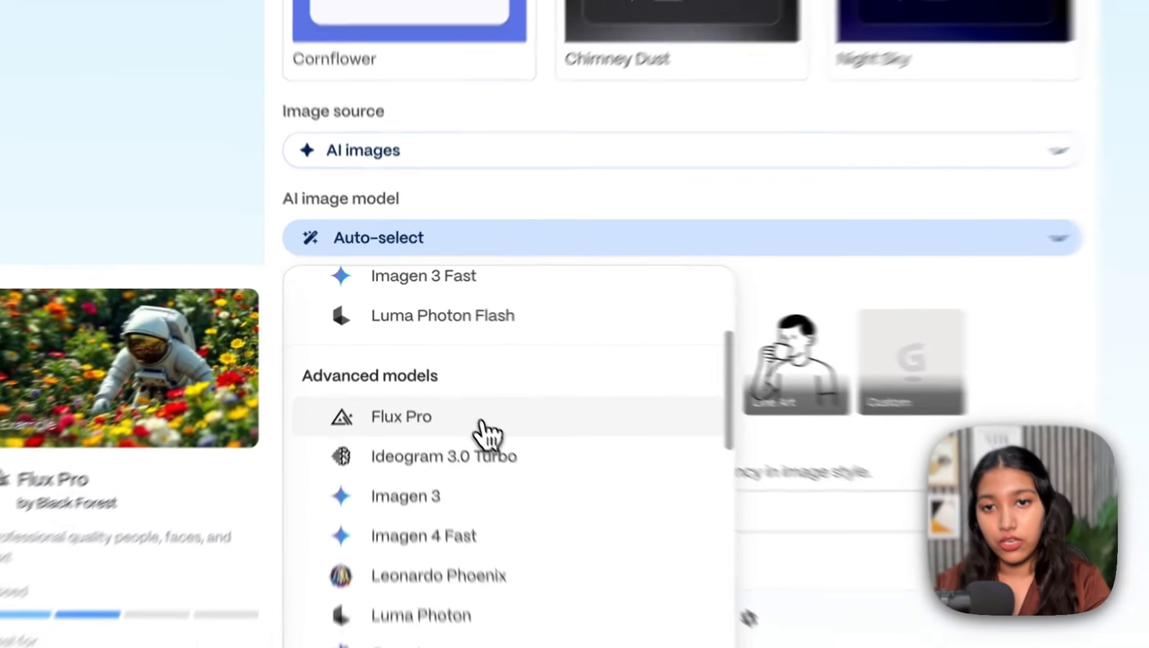
pyautogui.scroll(3, 488, 432)
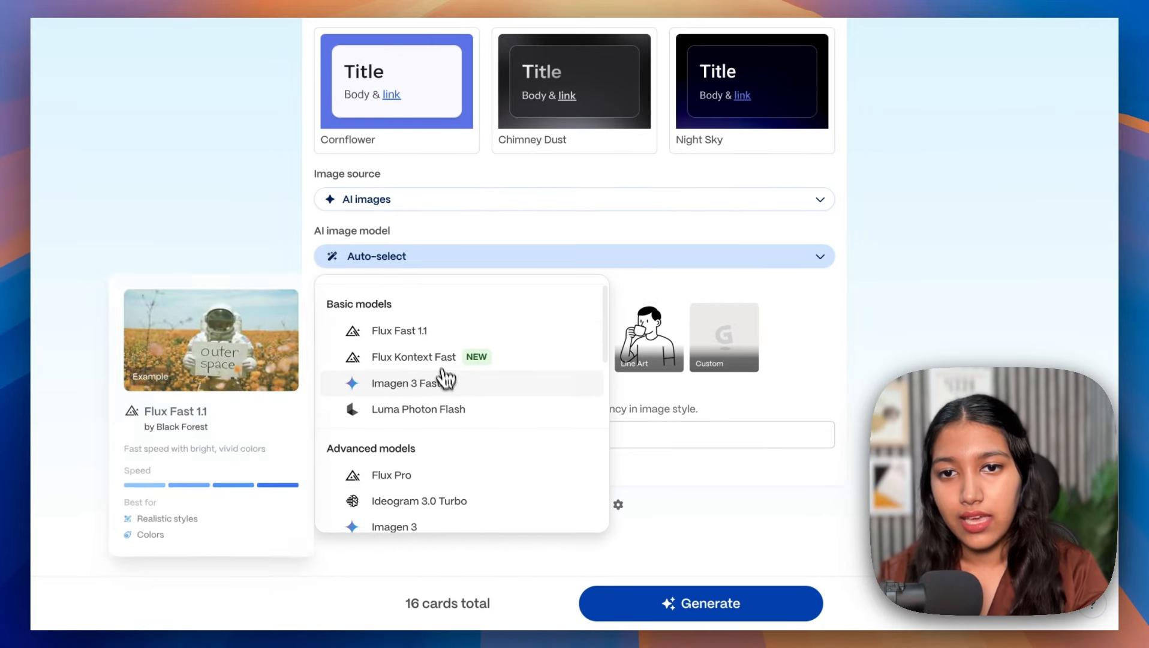
pyautogui.scroll(-3, 448, 399)
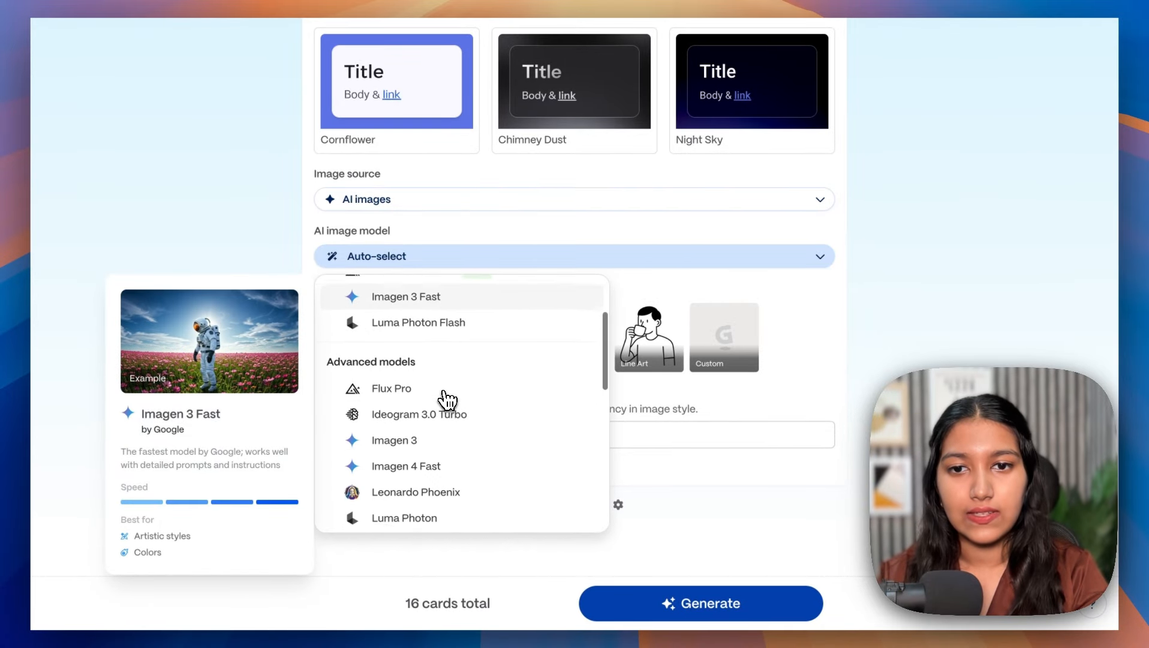
pyautogui.scroll(5, 439, 445)
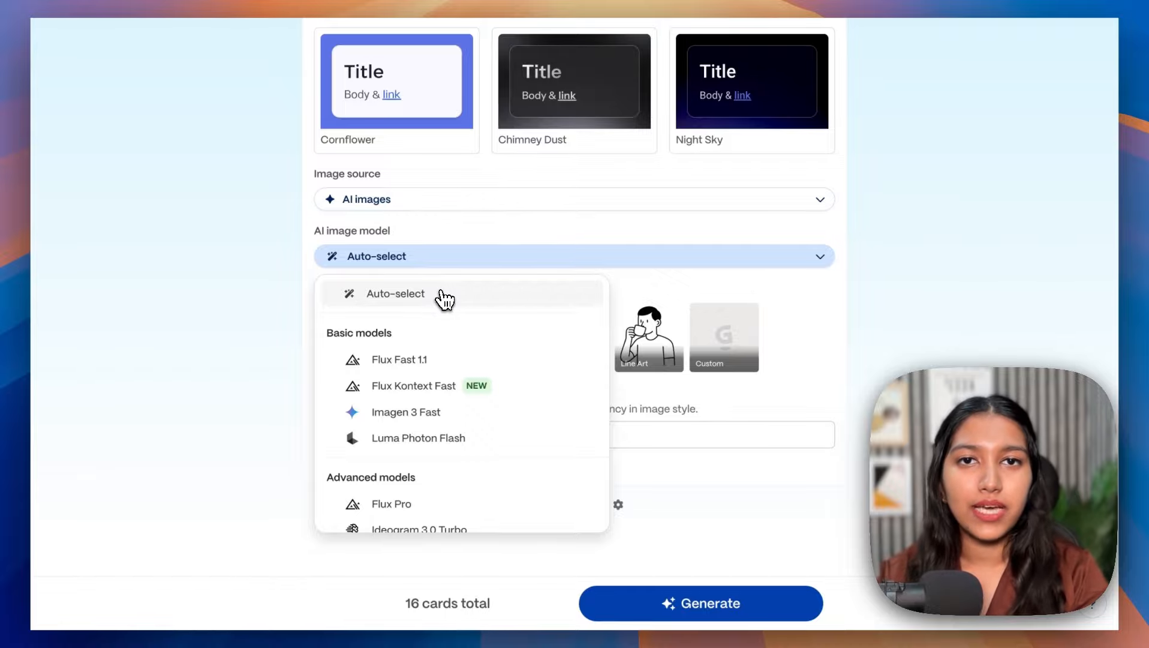
pyautogui.moveTo(423, 367)
pyautogui.scroll(-4, 424, 375)
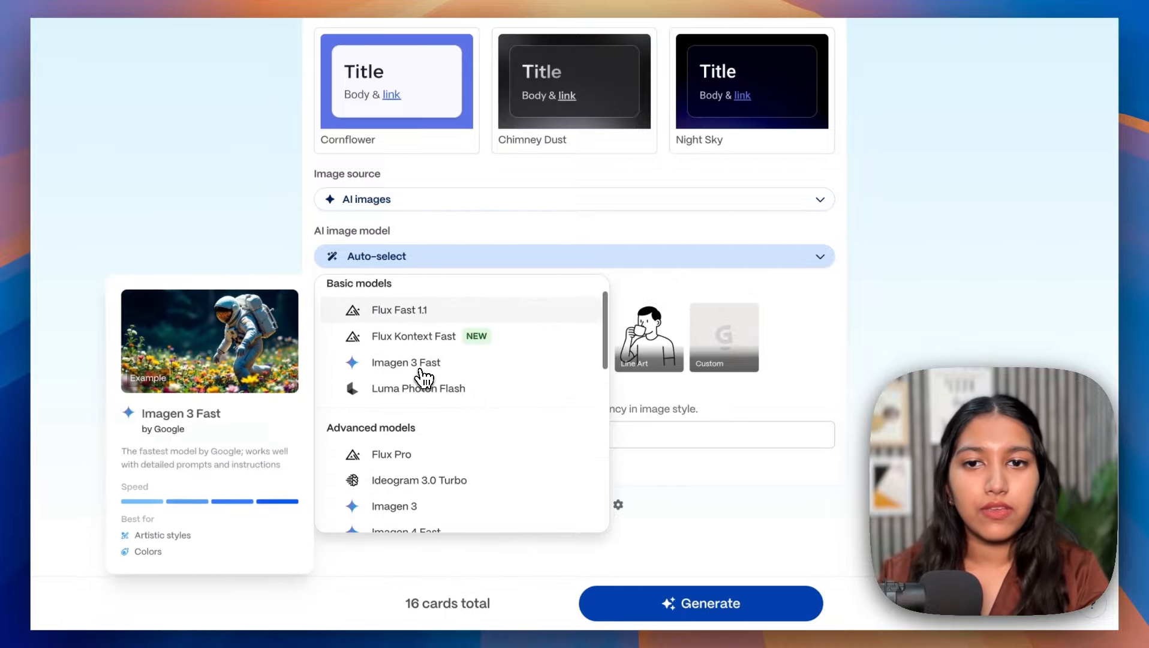
pyautogui.scroll(-5, 423, 376)
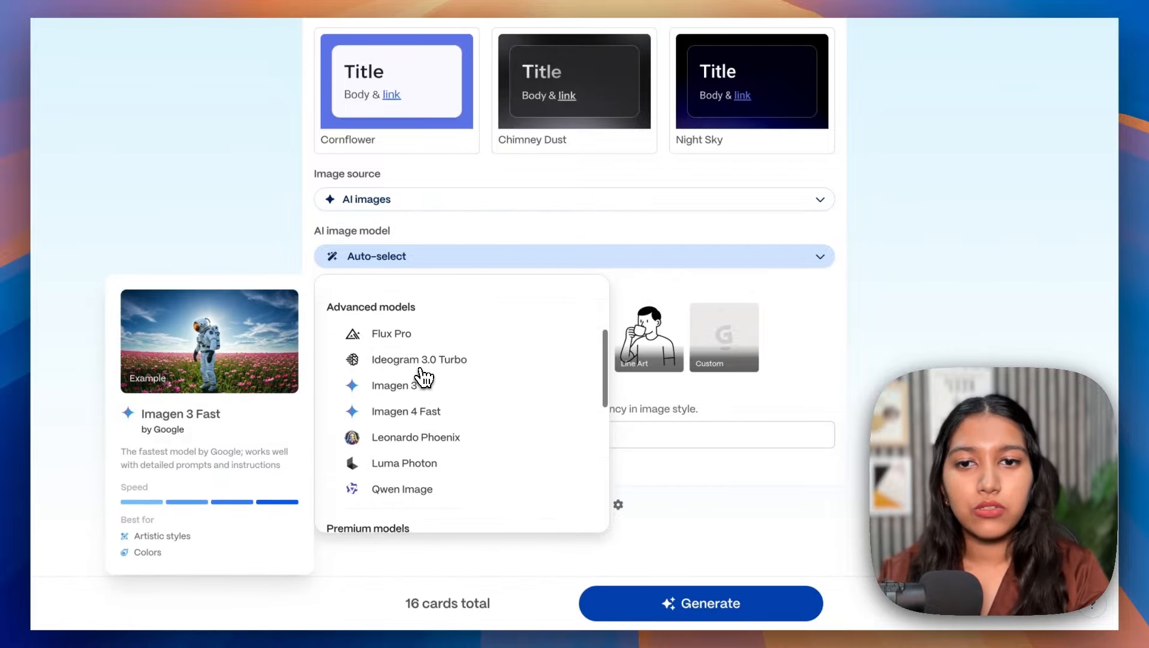
pyautogui.scroll(-1, 421, 371)
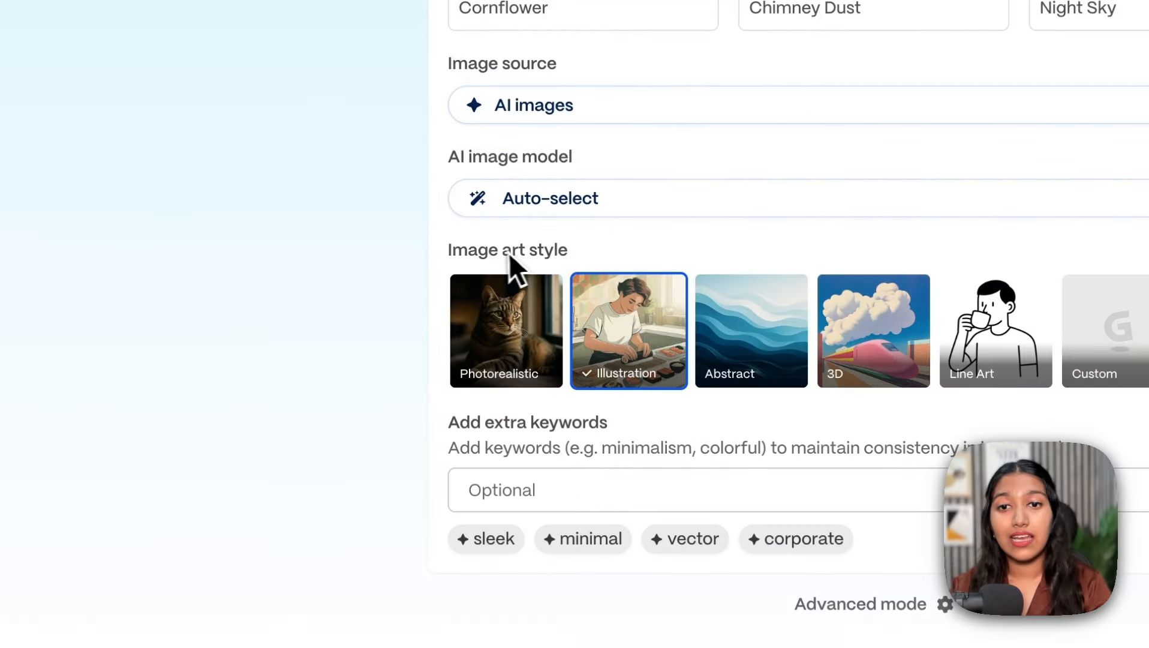
# Step: Review the image art style choices and the description of the extra keywords for consistent image style
pyautogui.moveTo(500, 251); pyautogui.dragTo(580, 251)
pyautogui.click(579, 252)
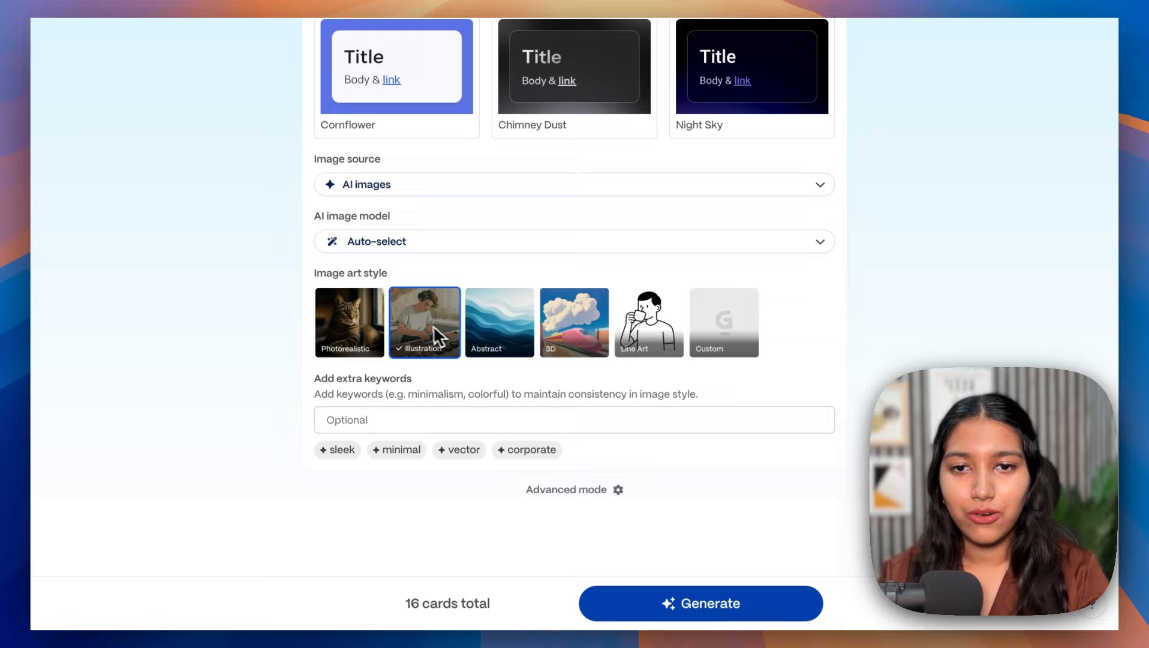
pyautogui.click(507, 411)
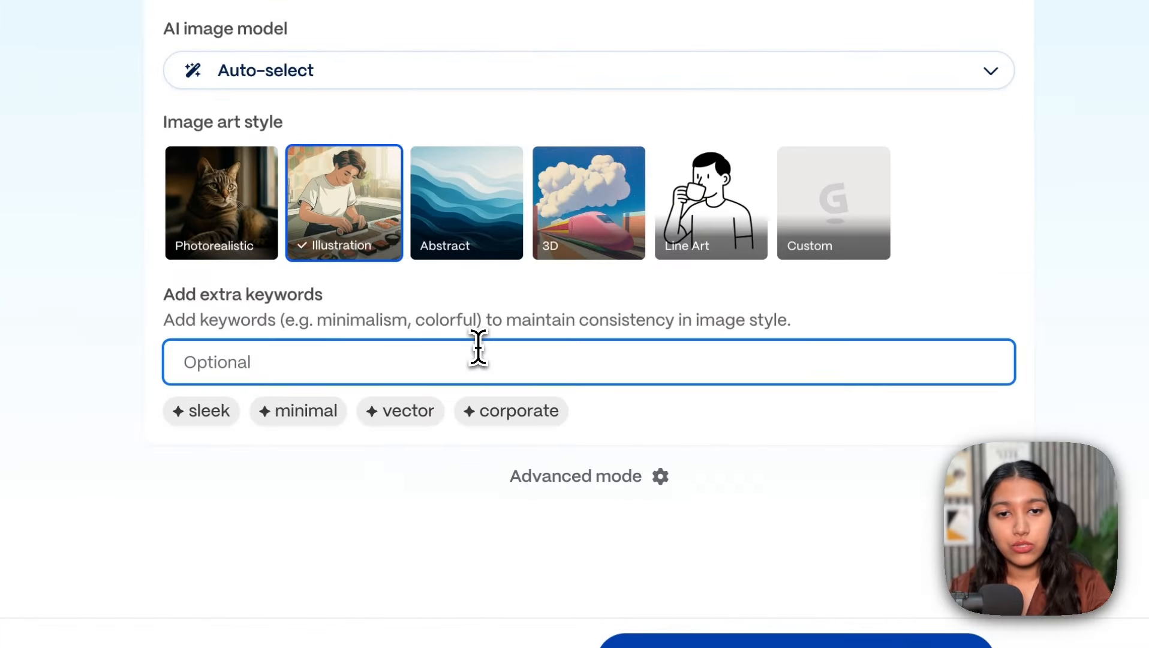
pyautogui.moveTo(507, 322)
pyautogui.mouseDown()
pyautogui.moveTo(786, 322)
pyautogui.moveTo(500, 313)
pyautogui.mouseUp()
pyautogui.click(820, 322)
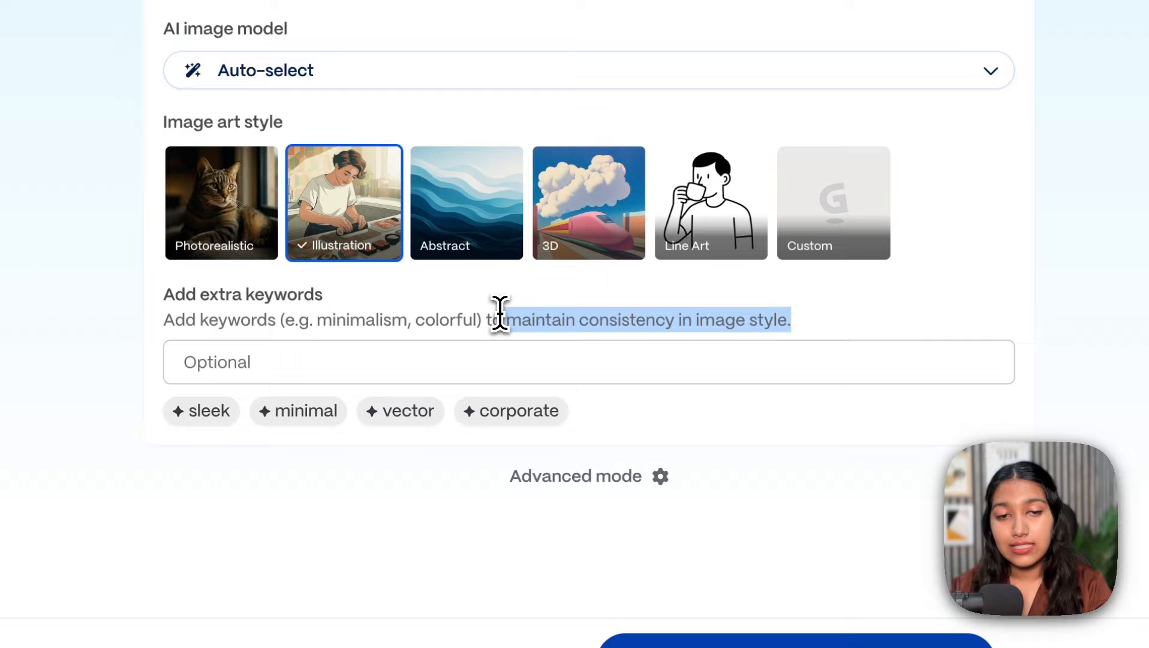
pyautogui.click(659, 320)
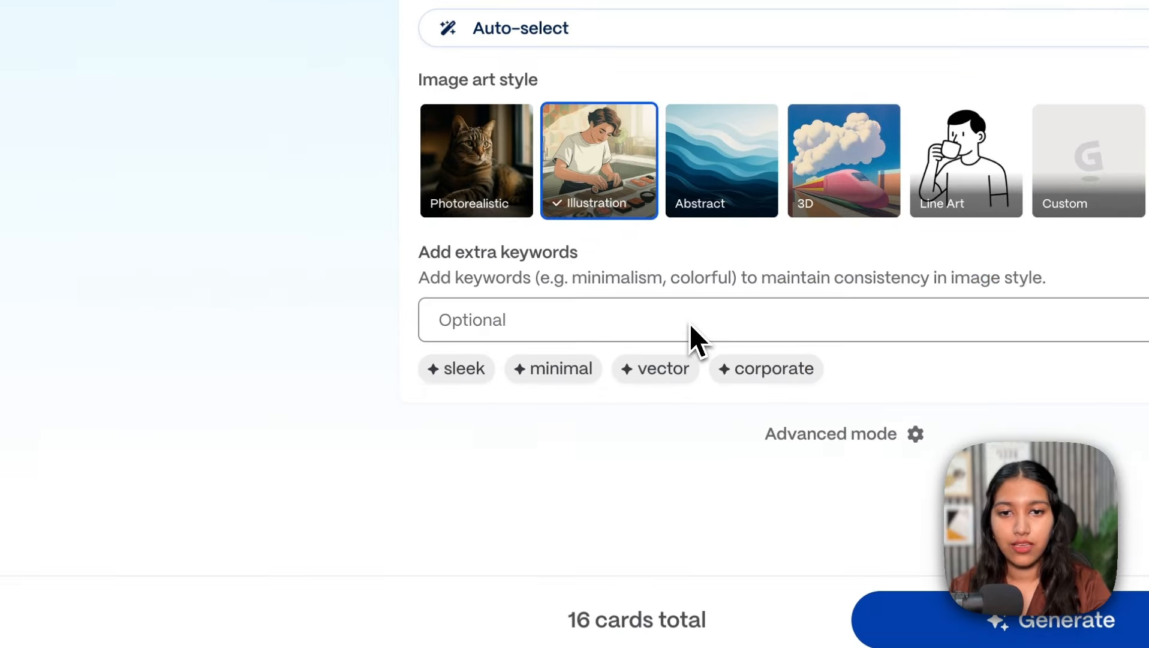
# Step: Add the suggested image keywords corporate, sleek and precise, and remove sleek and precise again to keep only corporate
pyautogui.click(755, 370)
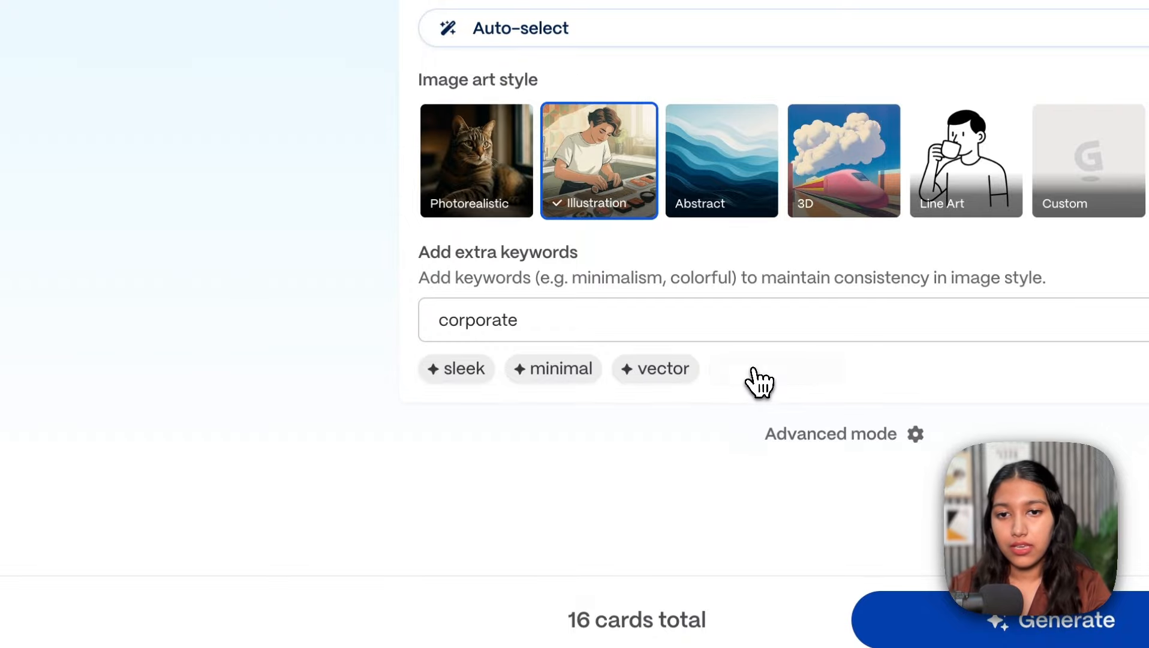
pyautogui.click(460, 369)
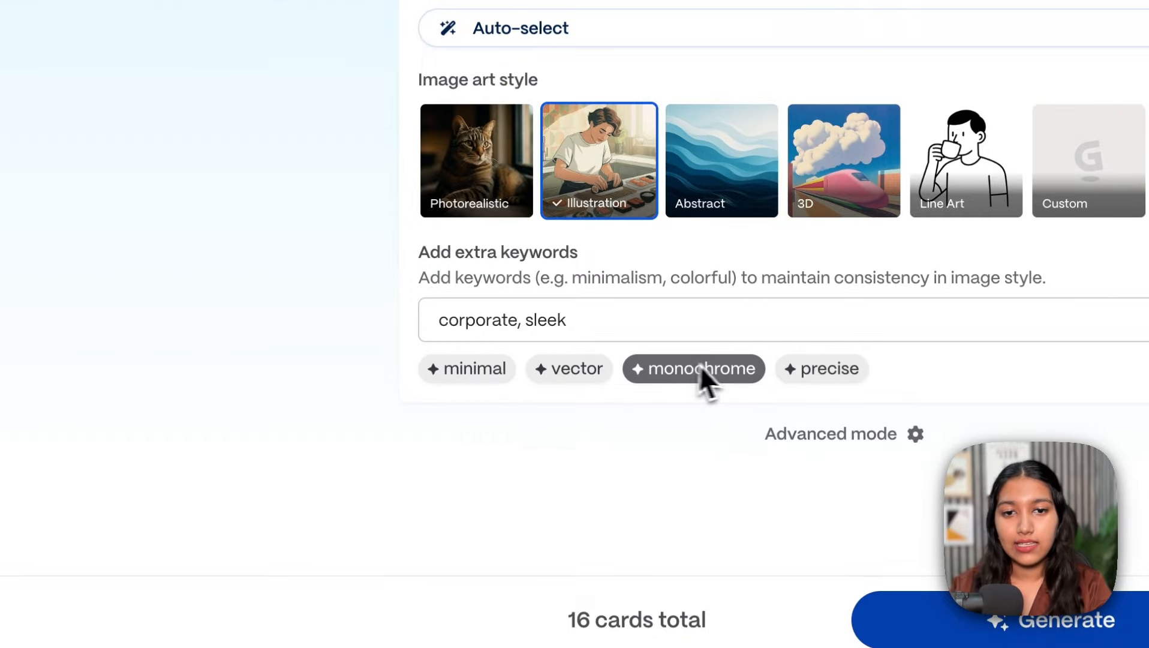
pyautogui.click(822, 368)
pyautogui.moveTo(675, 319); pyautogui.dragTo(521, 316)
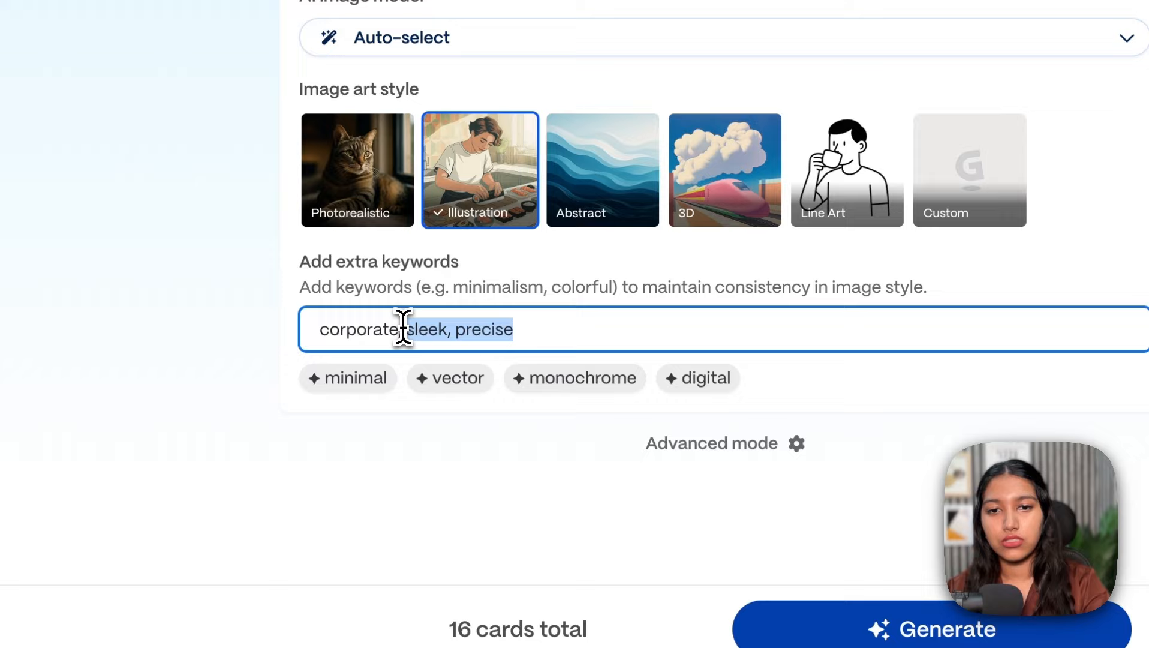
pyautogui.press('BackSpace')
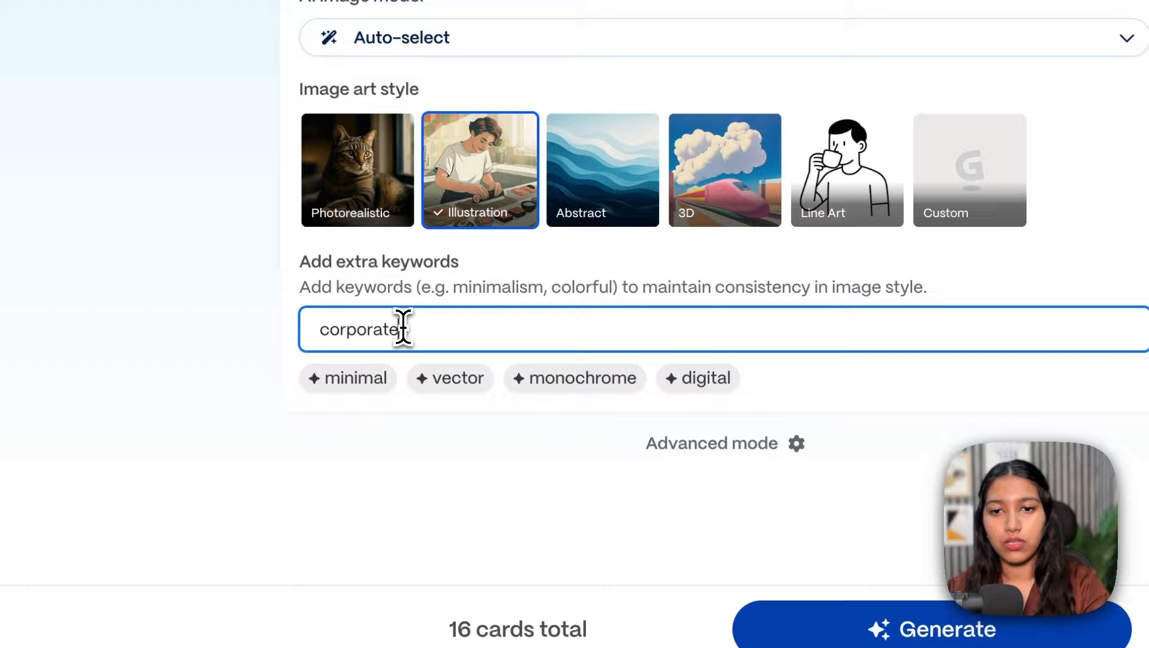
# Step: Open advanced mode and examine the text content settings for amount of text, target audience and tone
pyautogui.click(796, 445)
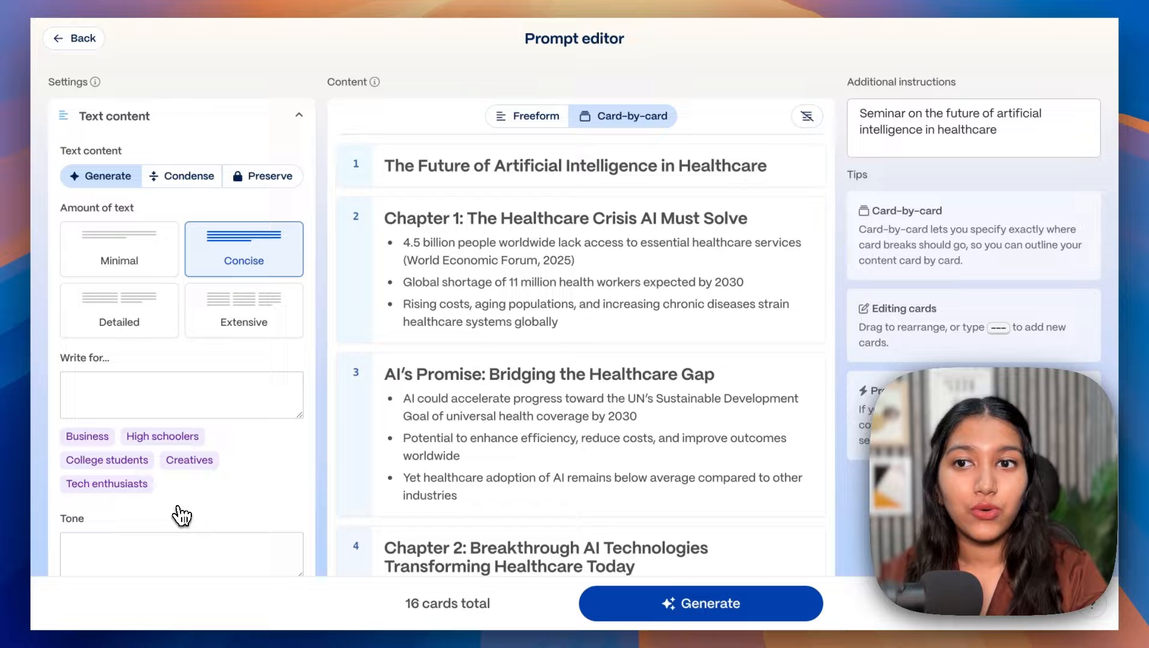
pyautogui.scroll(-1, 182, 514)
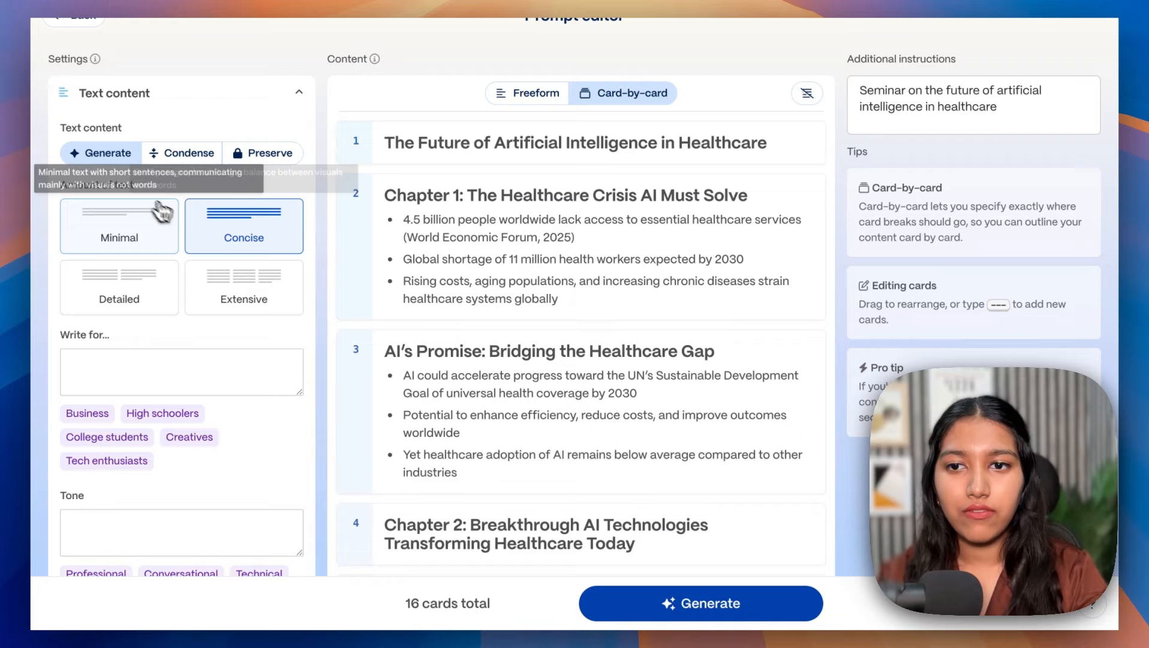
pyautogui.click(183, 369)
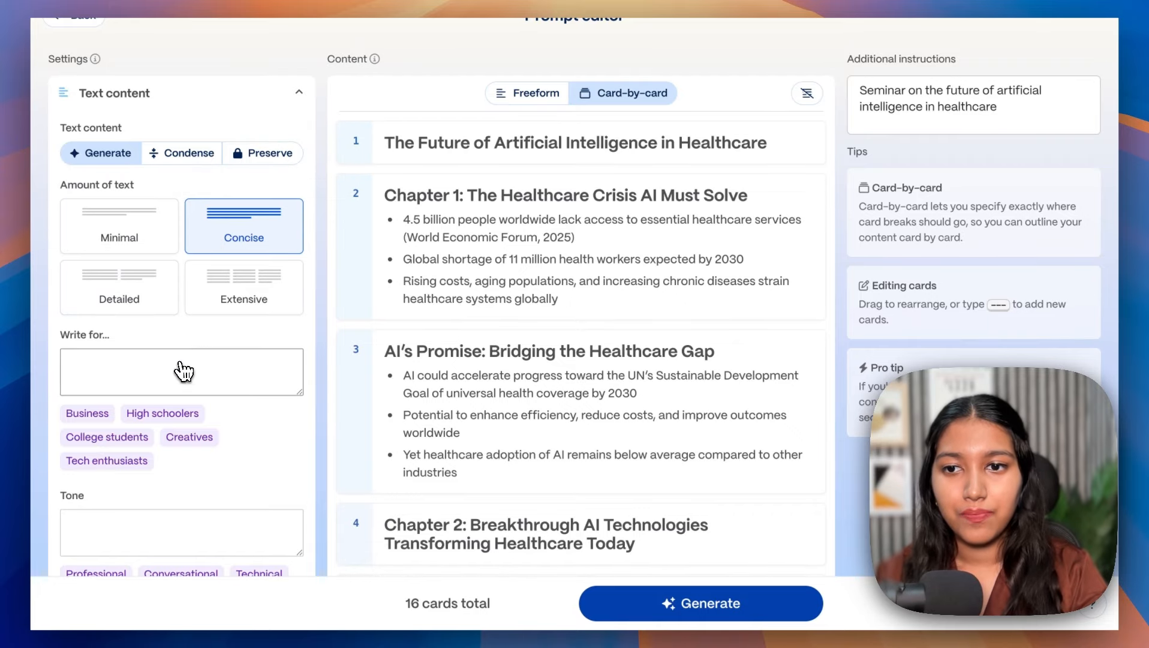
pyautogui.scroll(-2, 154, 349)
pyautogui.scroll(-2, 192, 295)
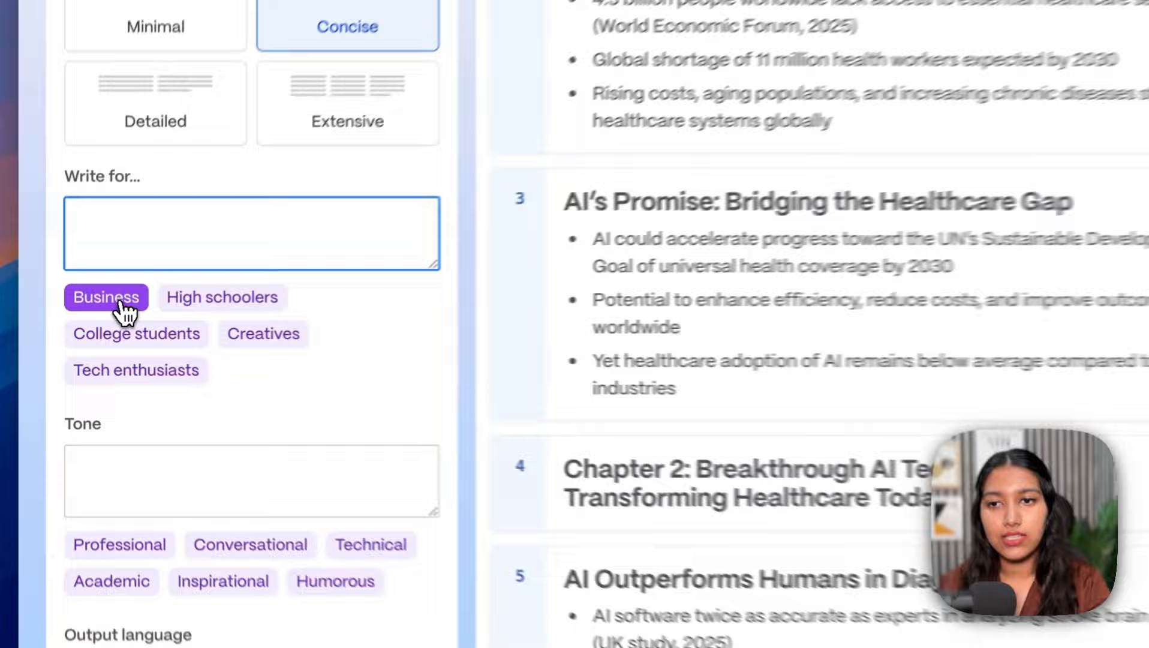
# Step: Choose the suggested Business audience for the text content and review the additional instructions and audience settings
pyautogui.click(87, 314)
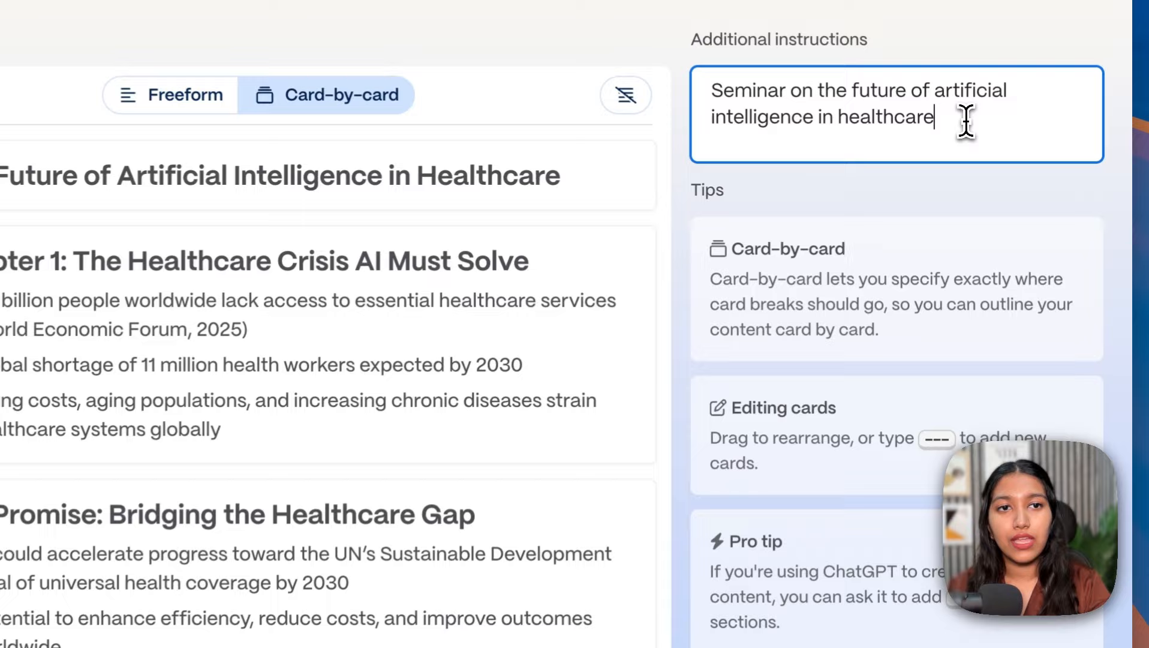
pyautogui.moveTo(964, 118); pyautogui.dragTo(687, 103)
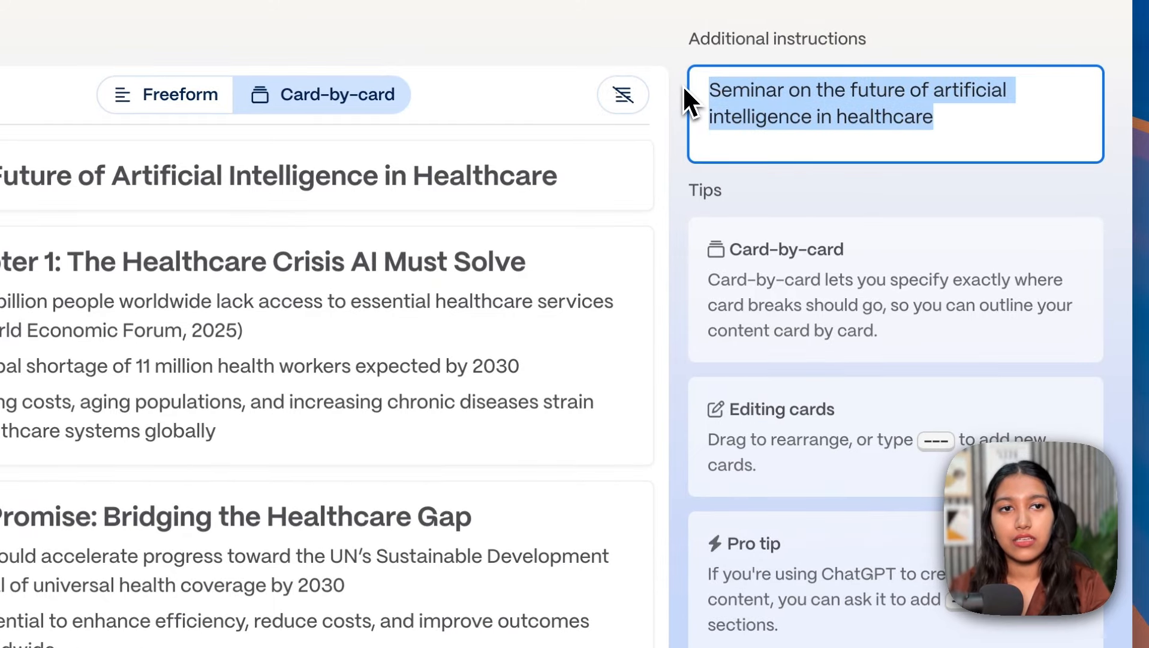
pyautogui.click(903, 115)
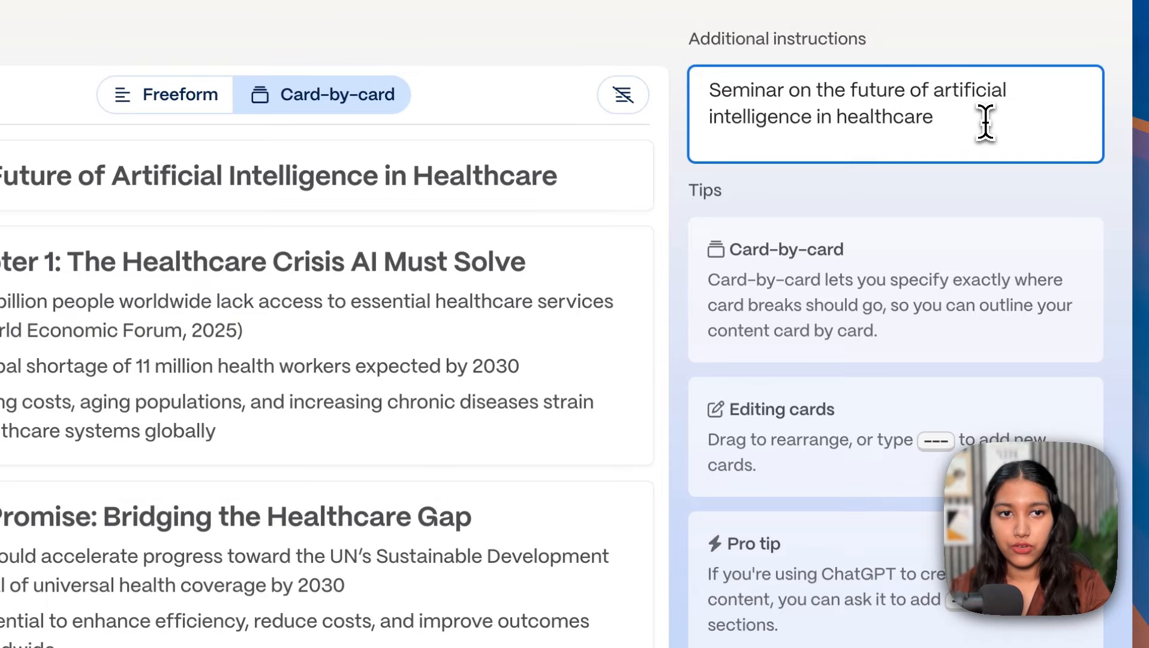
pyautogui.scroll(-2, 984, 120)
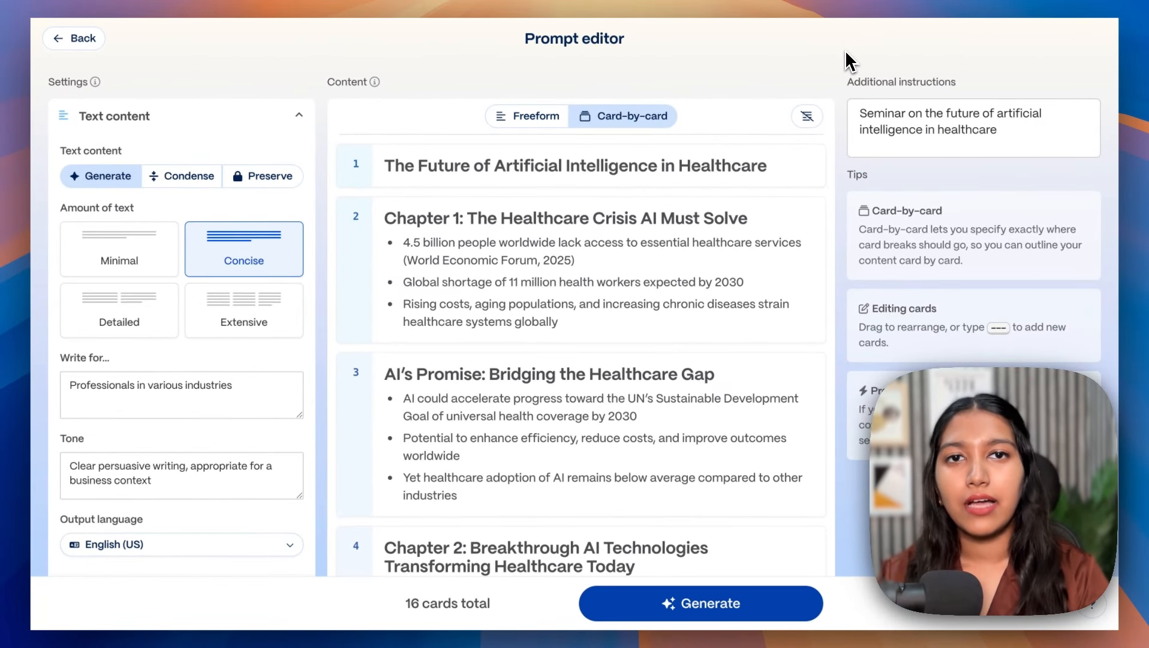
pyautogui.scroll(-1, 847, 58)
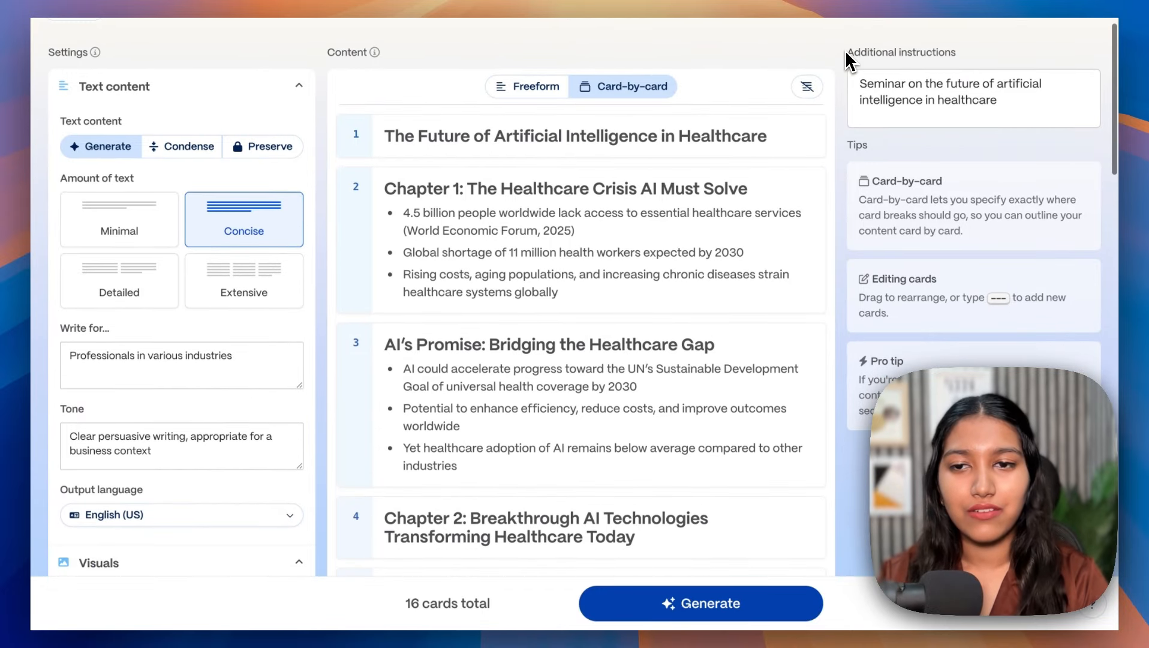
pyautogui.scroll(-3, 159, 318)
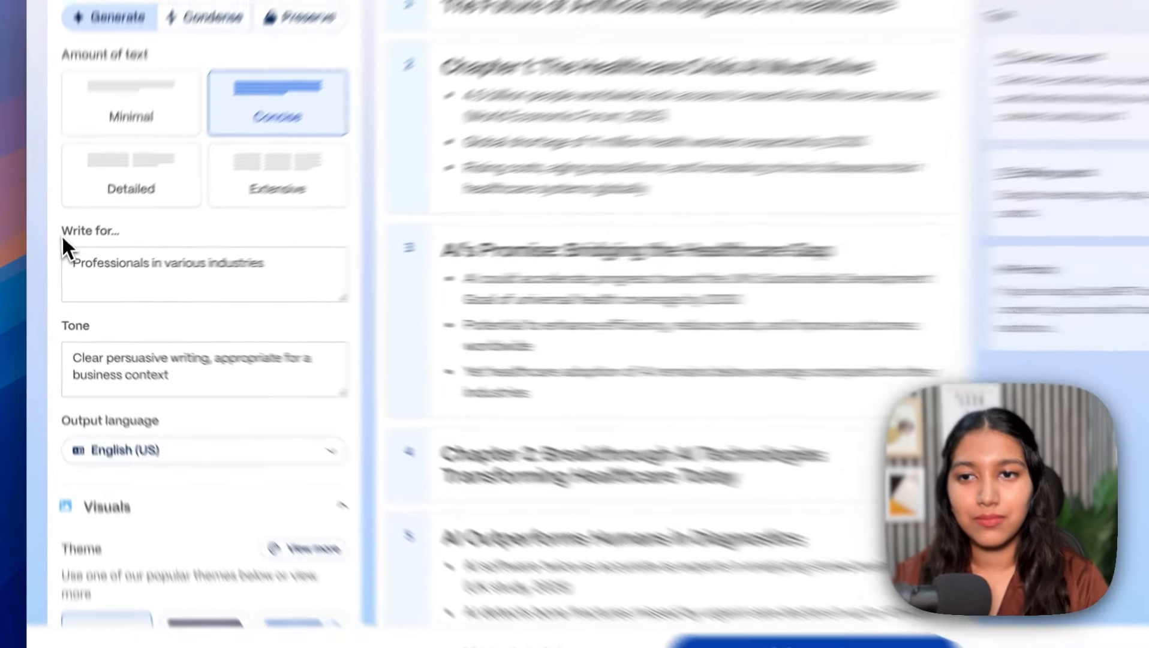
pyautogui.moveTo(62, 237); pyautogui.dragTo(137, 237)
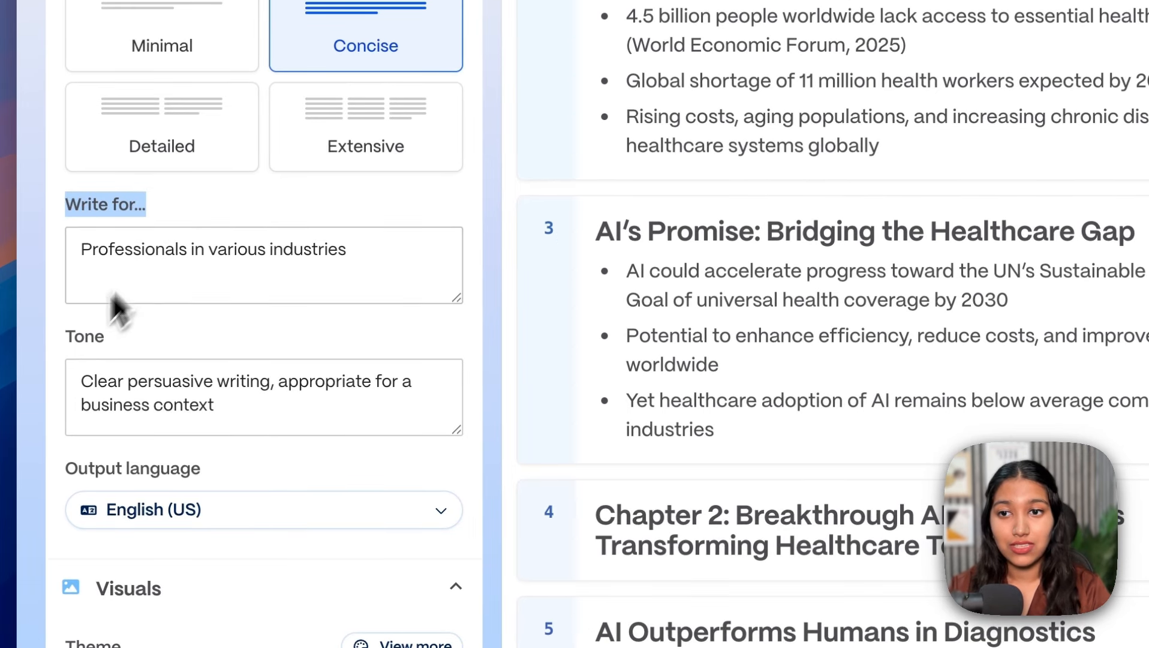
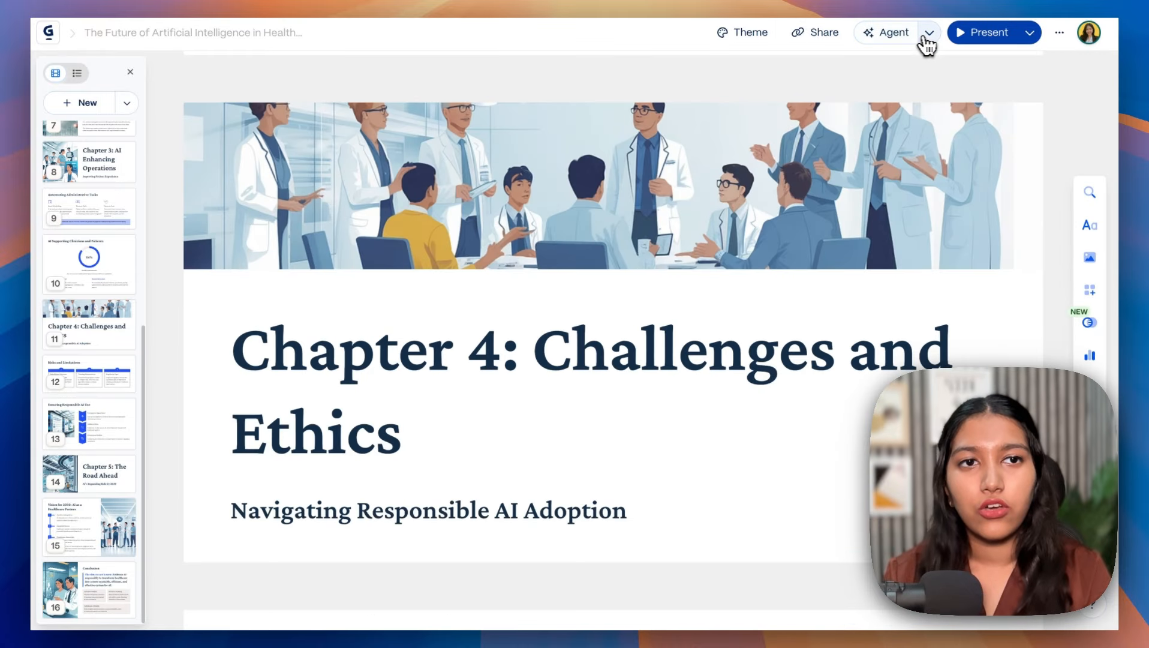
# Step: Check the Agent's quick edit suggestions for all cards, open the Agent and clear its previous conversation
pyautogui.click(929, 36)
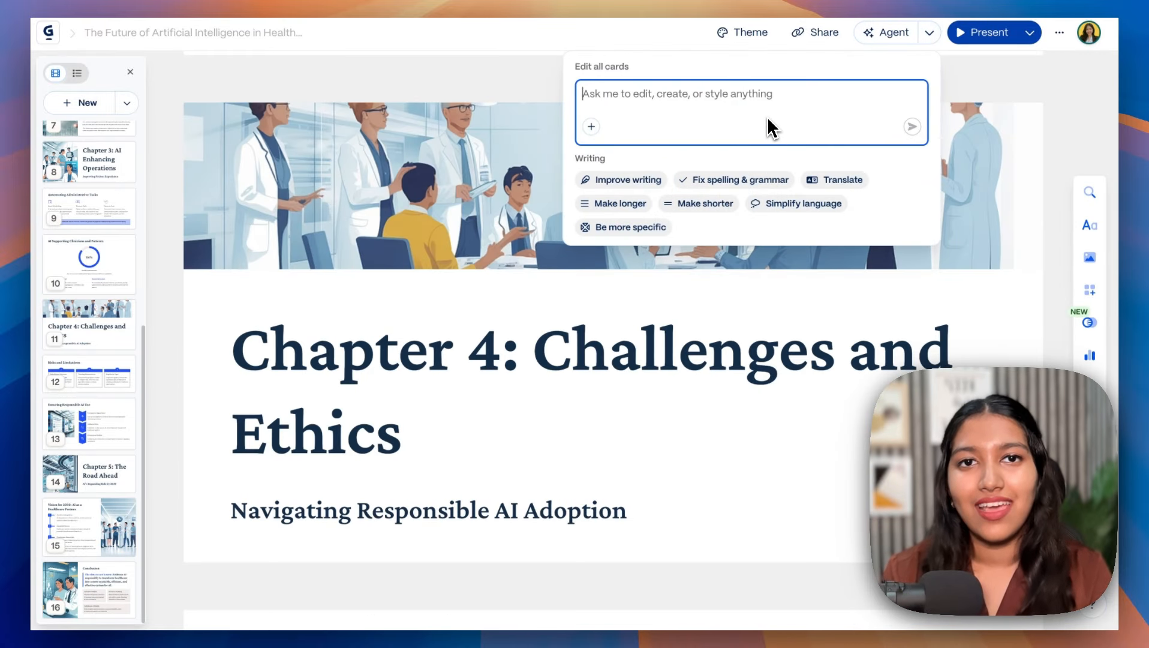
pyautogui.click(899, 37)
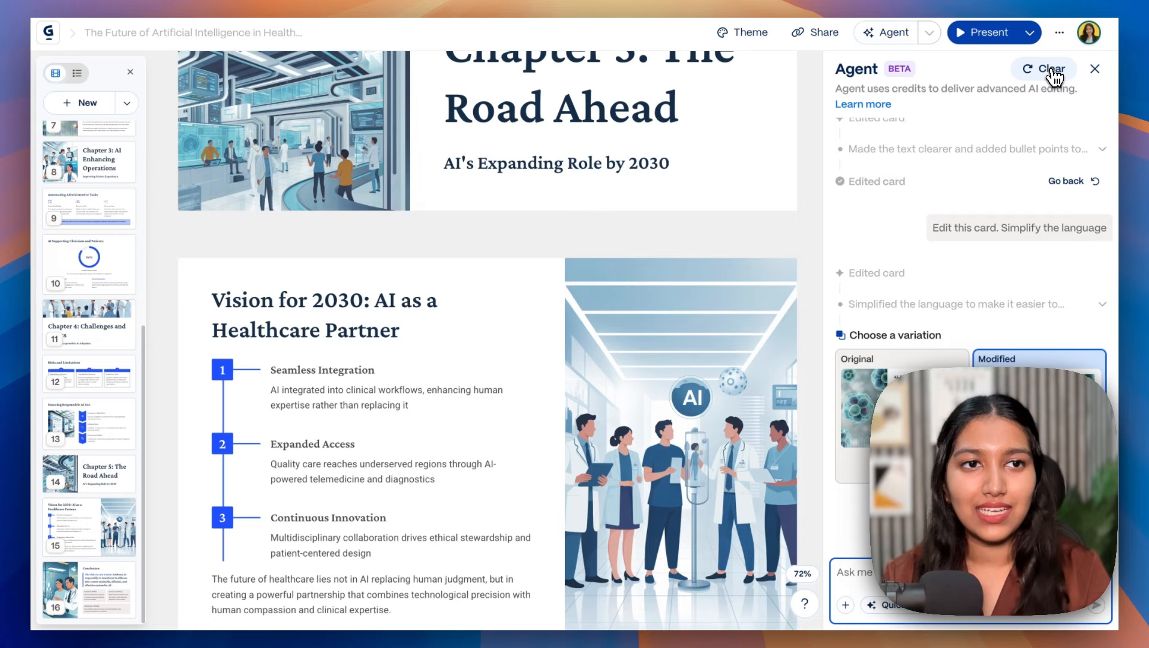
pyautogui.click(1051, 73)
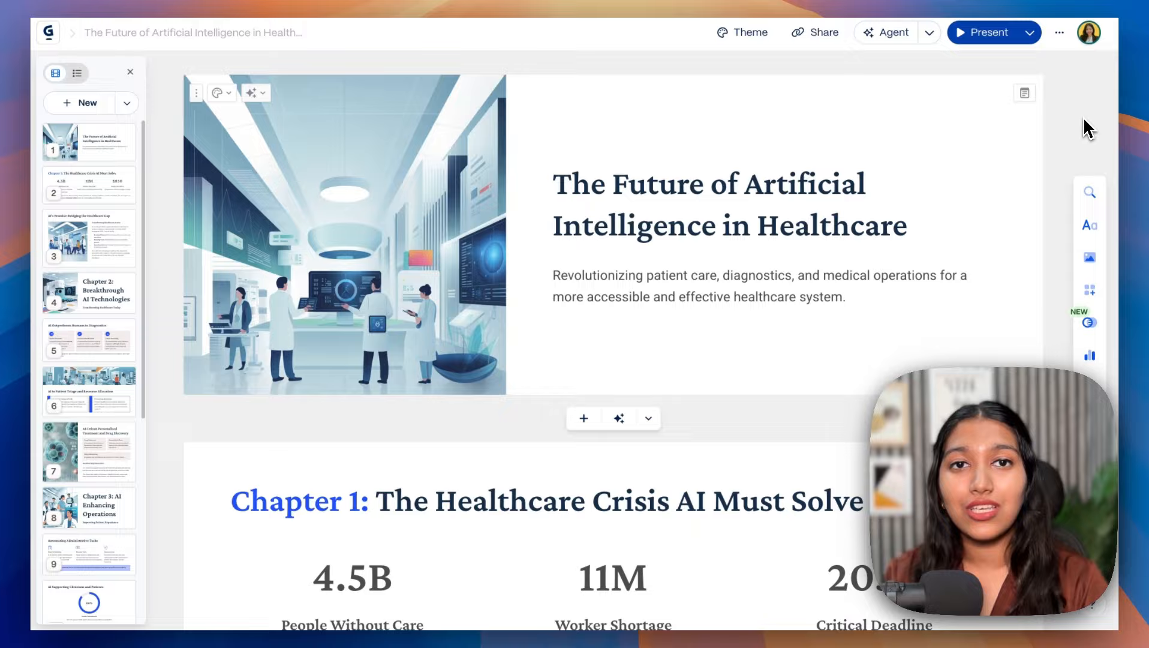
# Step: Examine the wording of the title card and the statistics on the Chapter 1 card for missing sources
pyautogui.scroll(-5, 931, 341)
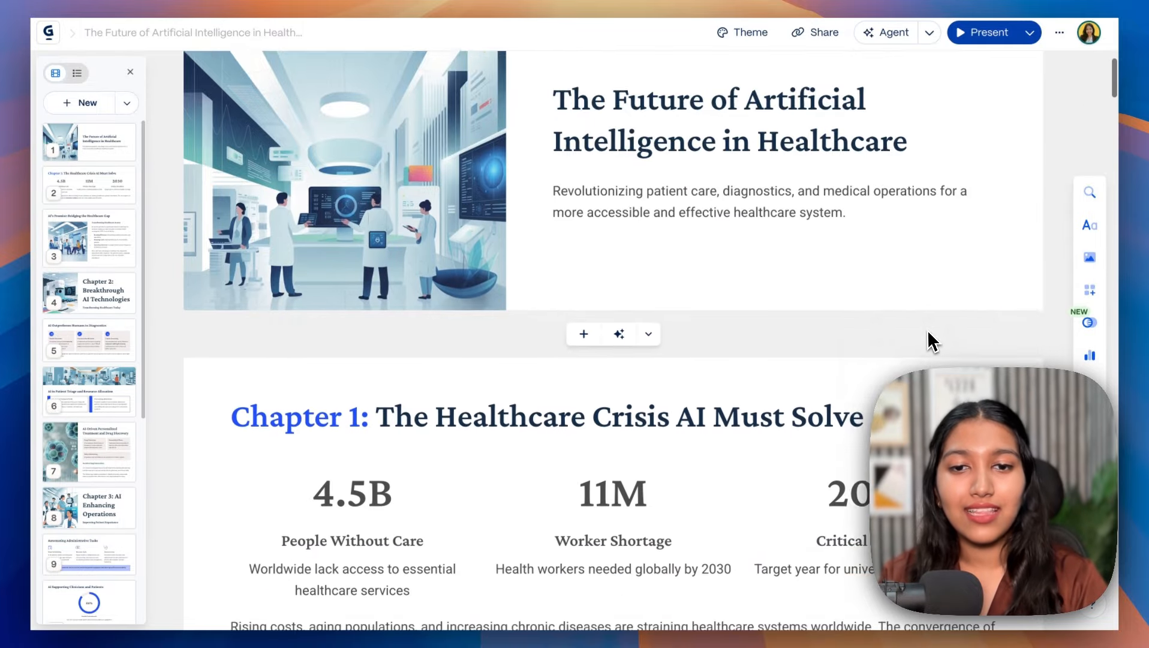
pyautogui.scroll(-2, 927, 341)
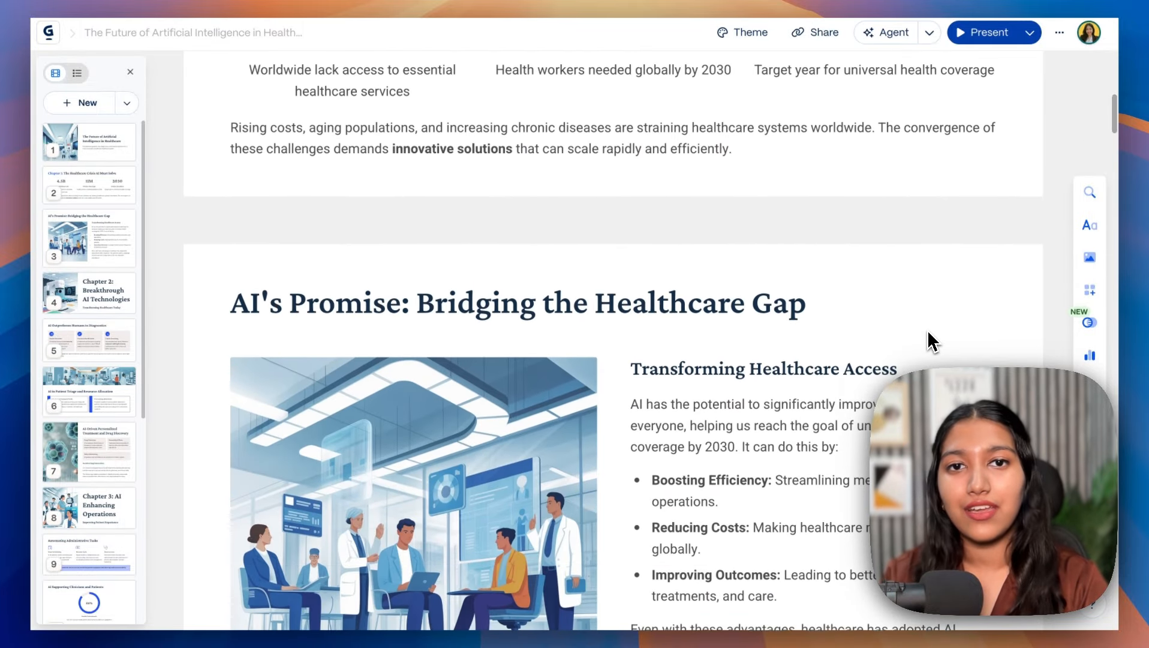
pyautogui.scroll(5, 927, 341)
pyautogui.scroll(4, 928, 333)
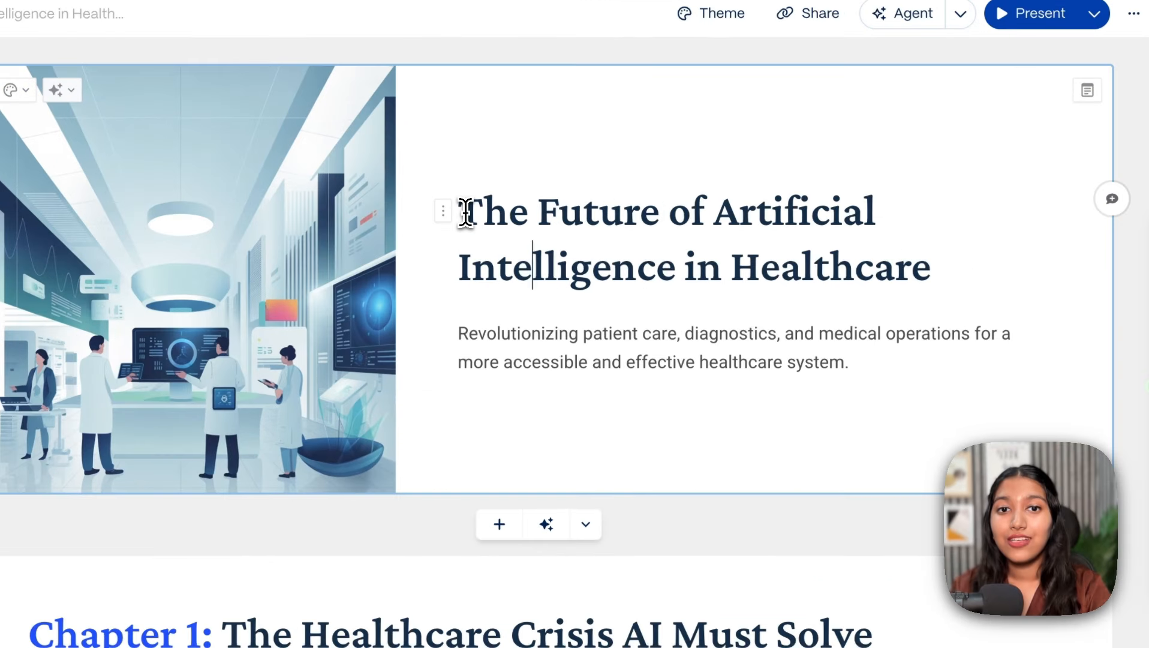
pyautogui.moveTo(558, 184); pyautogui.dragTo(876, 181)
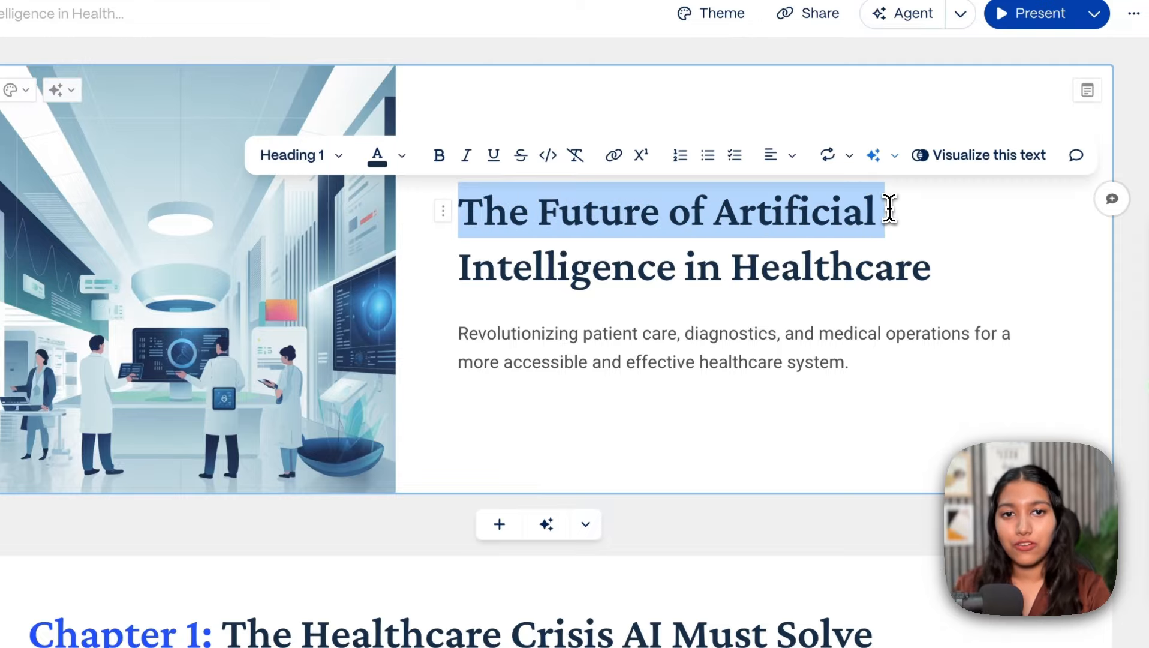
pyautogui.moveTo(460, 267); pyautogui.dragTo(927, 270)
pyautogui.scroll(-5, 928, 270)
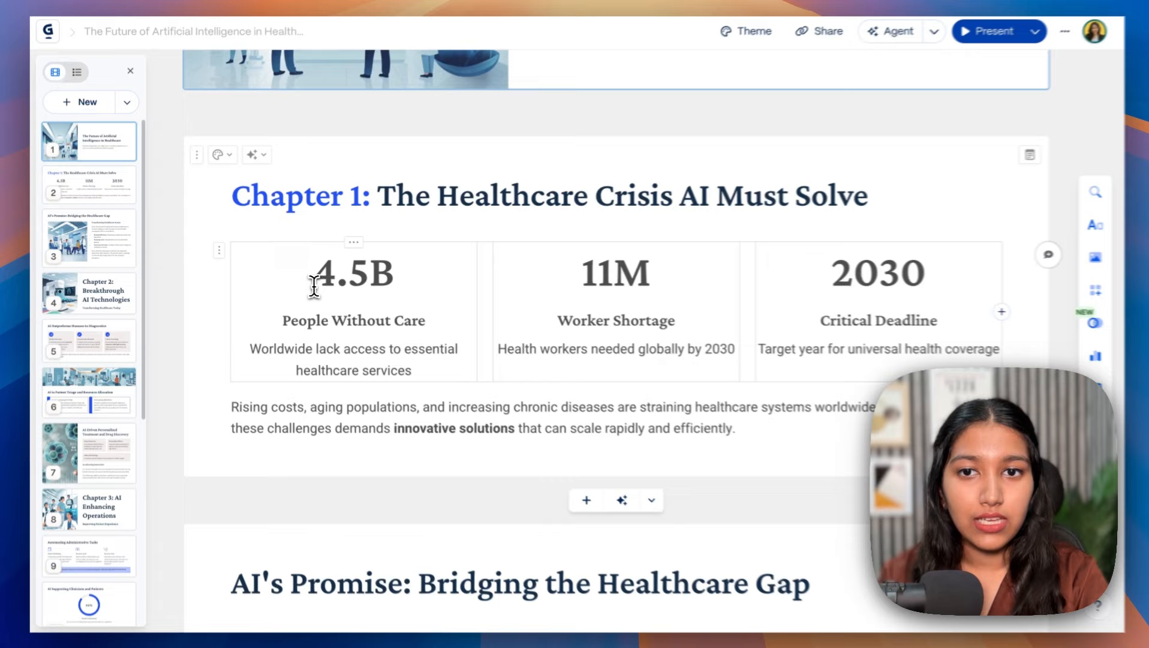
pyautogui.doubleClick(330, 278)
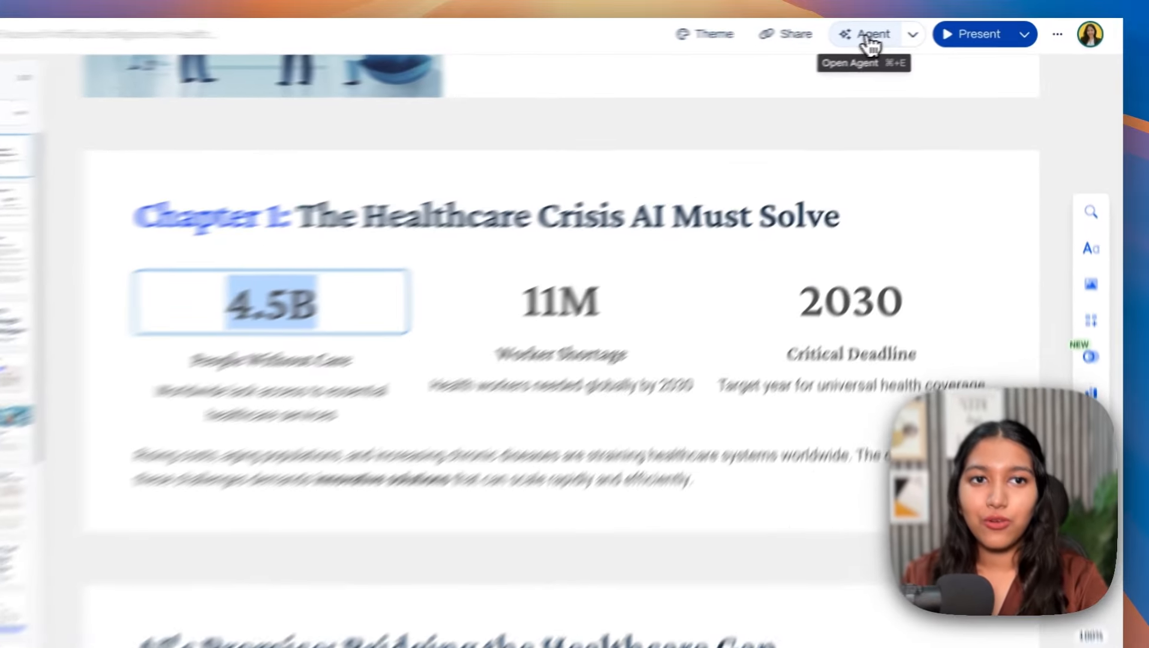
# Step: Have the Agent research supporting evidence or data points from credible web sources with citations, and read through its proposed options
pyautogui.click(889, 37)
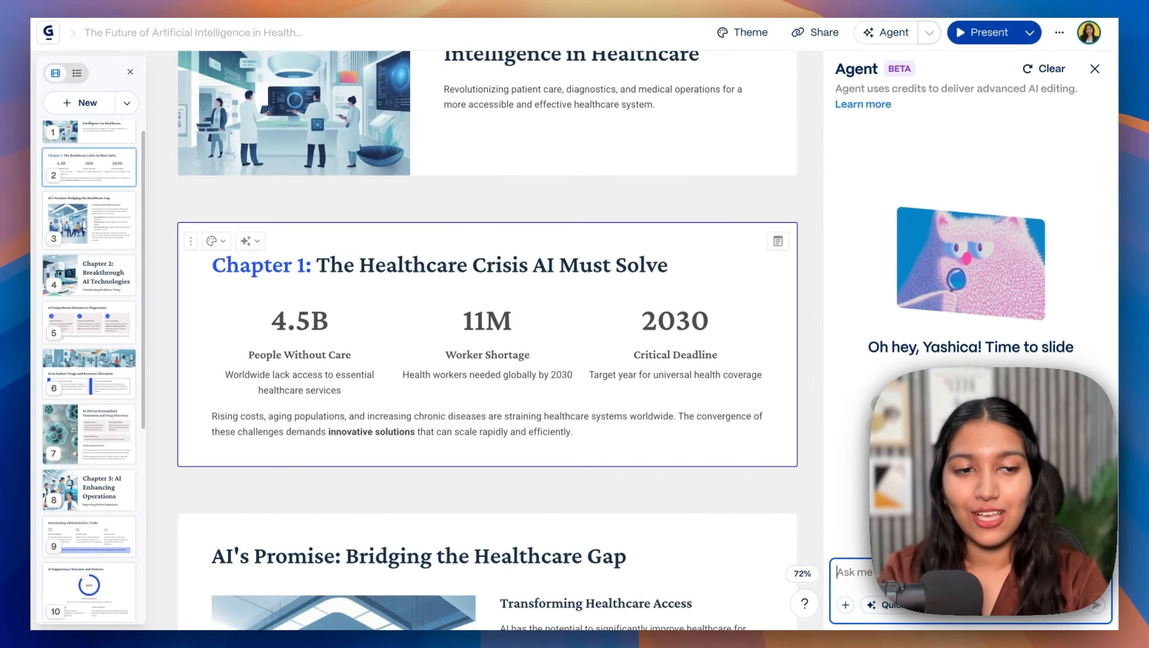
pyautogui.click(928, 404)
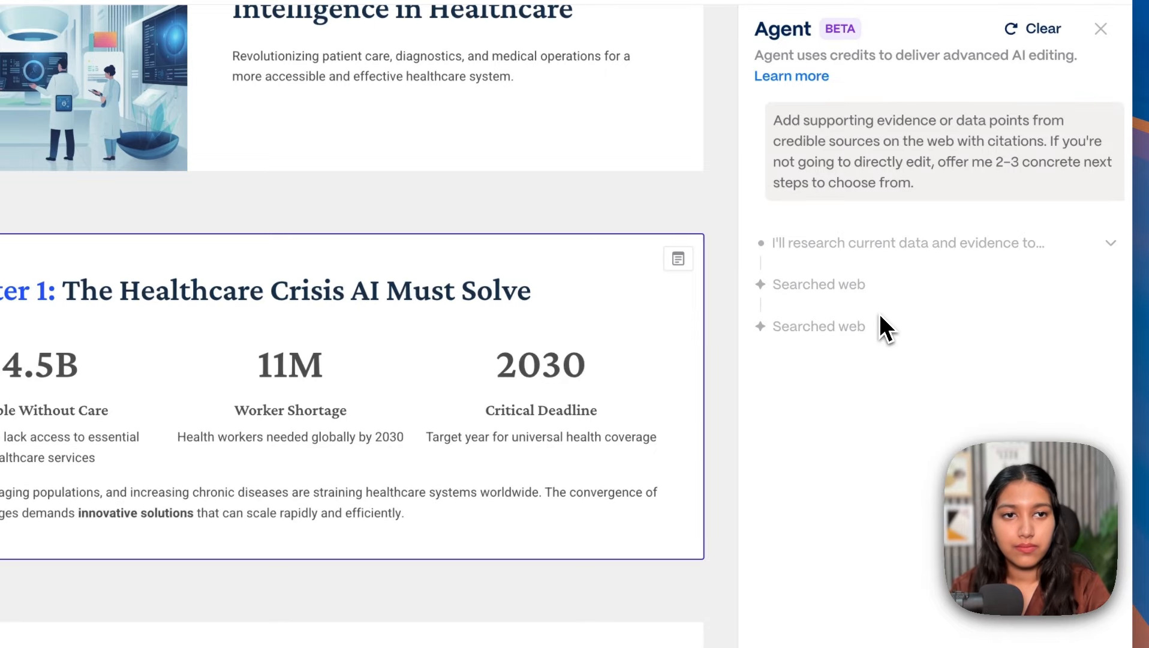
pyautogui.scroll(-3, 928, 404)
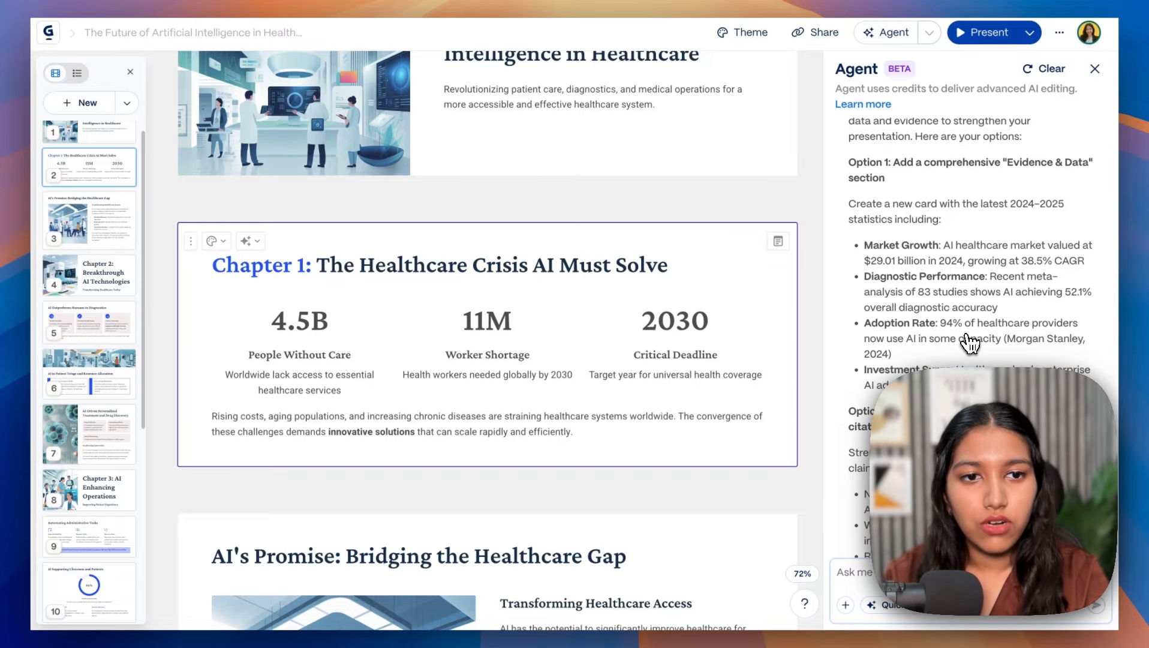
pyautogui.scroll(-3, 970, 343)
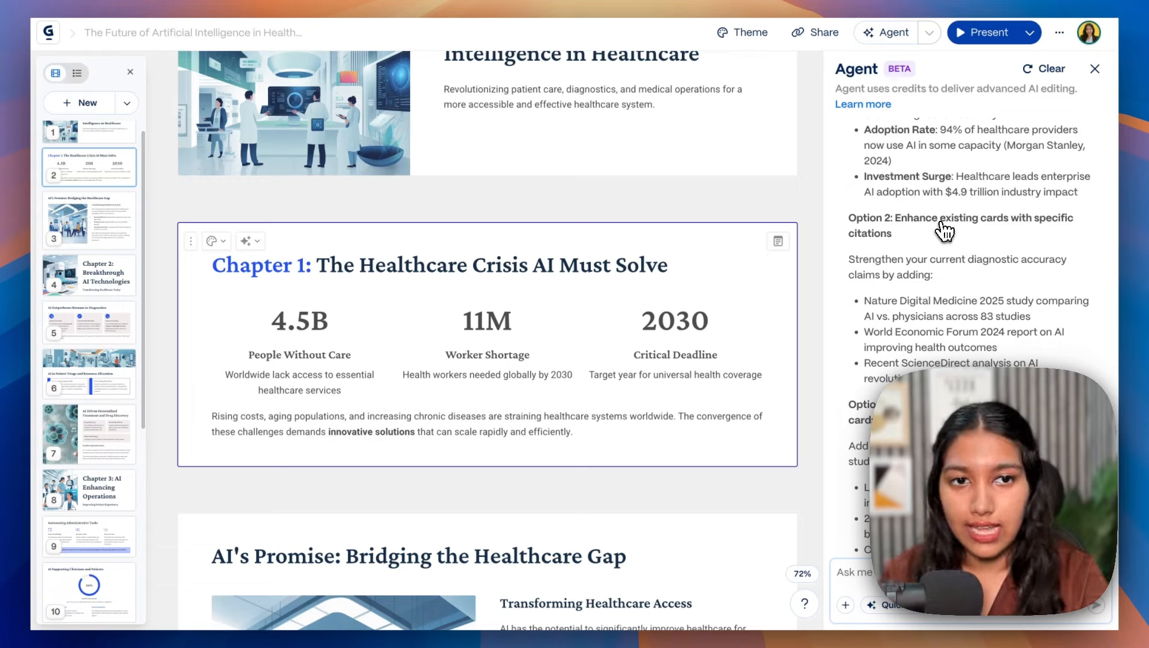
pyautogui.scroll(-2, 945, 231)
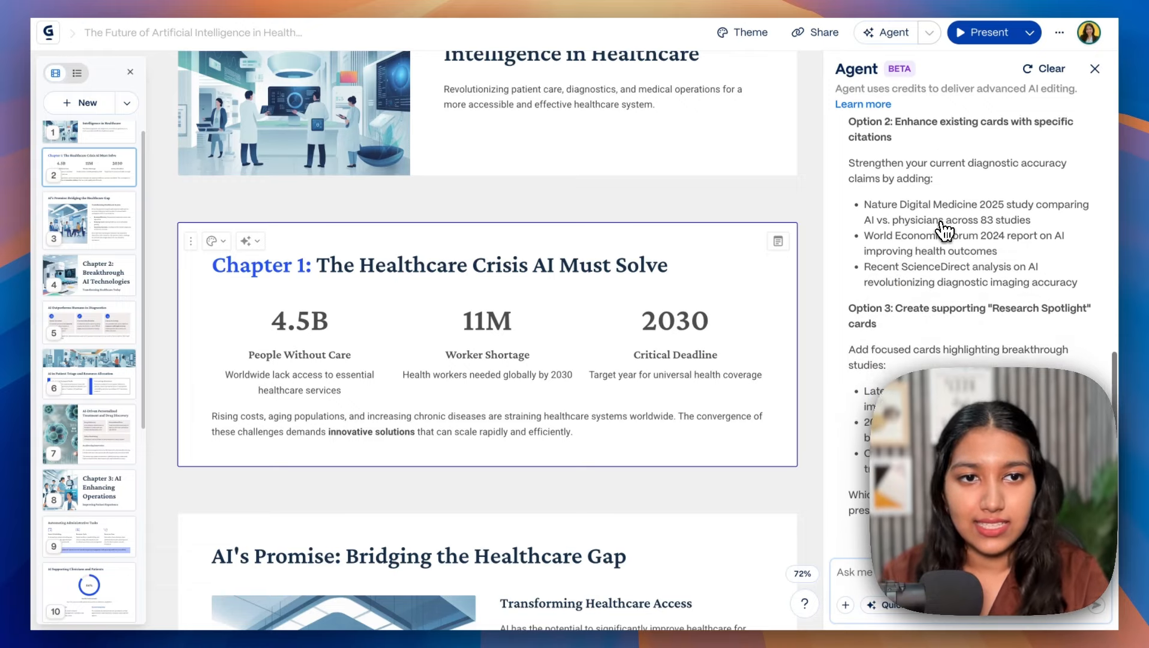
pyautogui.scroll(1, 926, 309)
# Step: Reply "Option 2" to the Agent so it enhances the existing cards with specific citations
pyautogui.click(866, 572)
pyautogui.write('Optio')
pyautogui.write('n ')
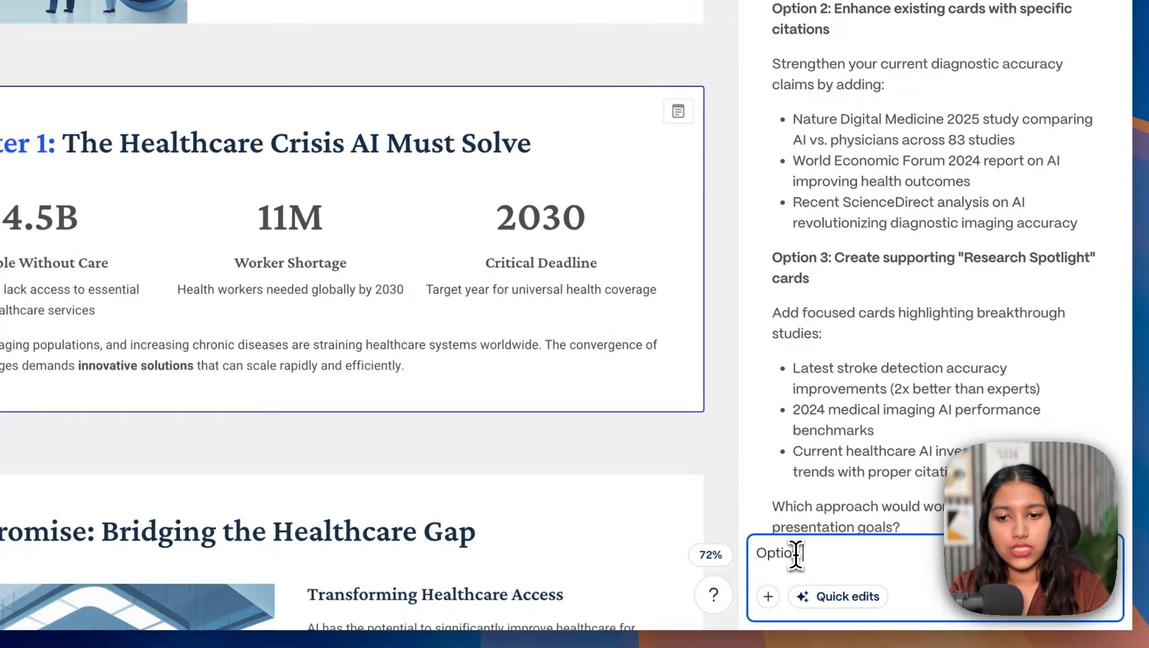
pyautogui.write('2')
pyautogui.press('Return')
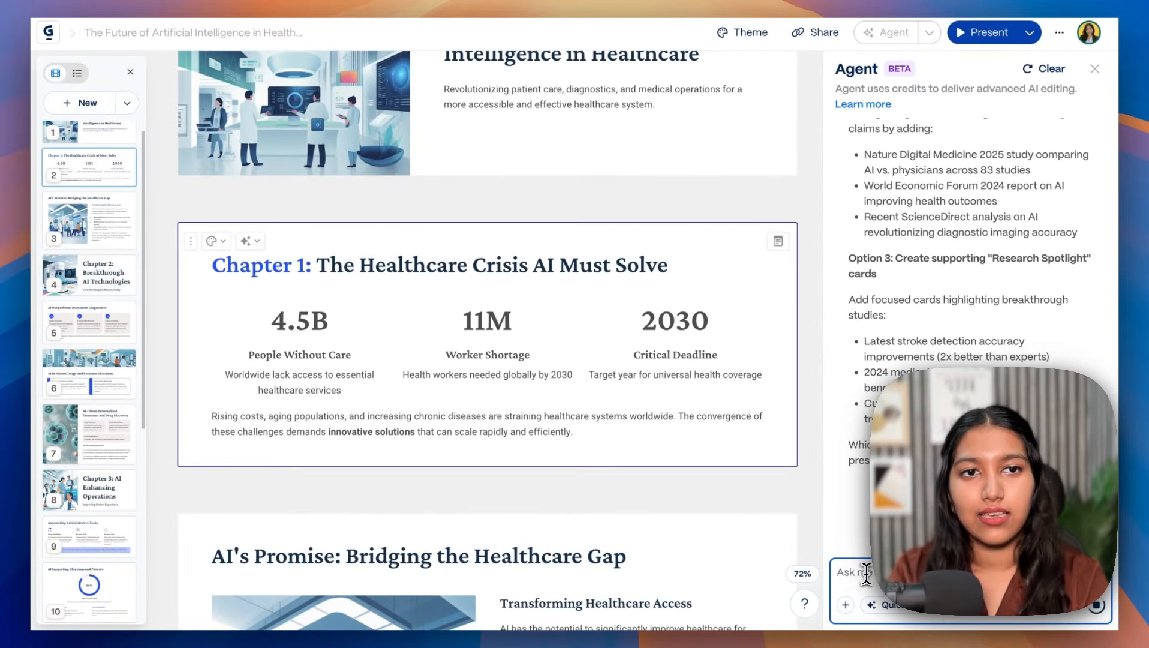
# Step: Follow the Agent's edits across the cards and examine the cited adoption text on the AI's Promise card
pyautogui.scroll(1, 807, 496)
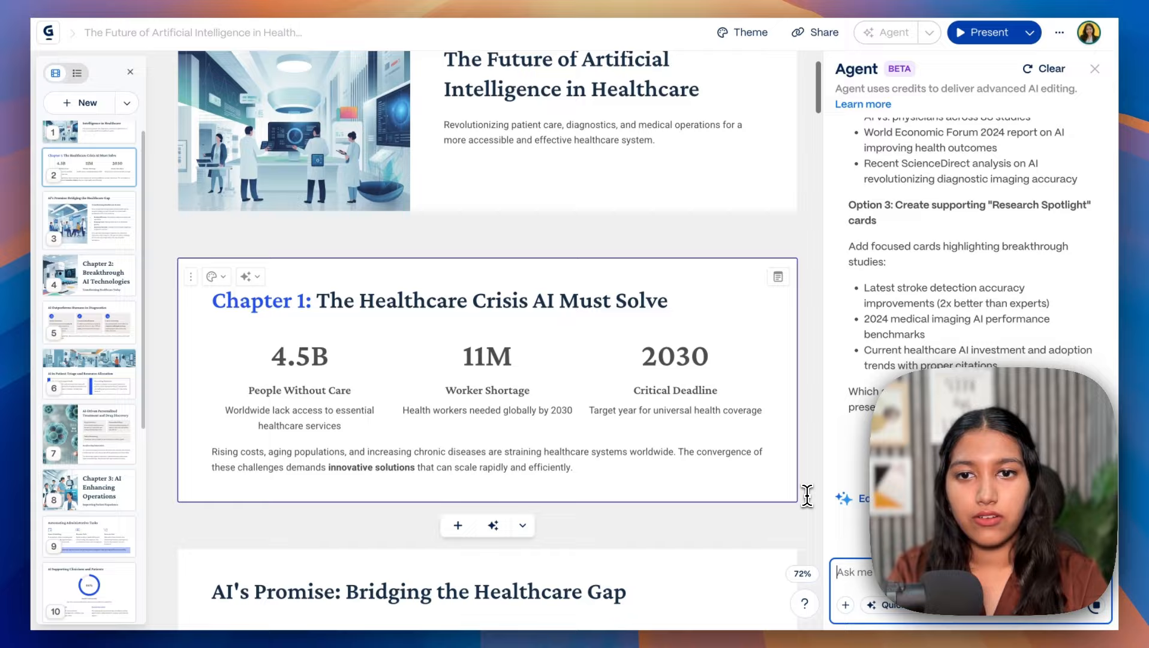
pyautogui.scroll(1, 806, 496)
pyautogui.scroll(-15, 807, 496)
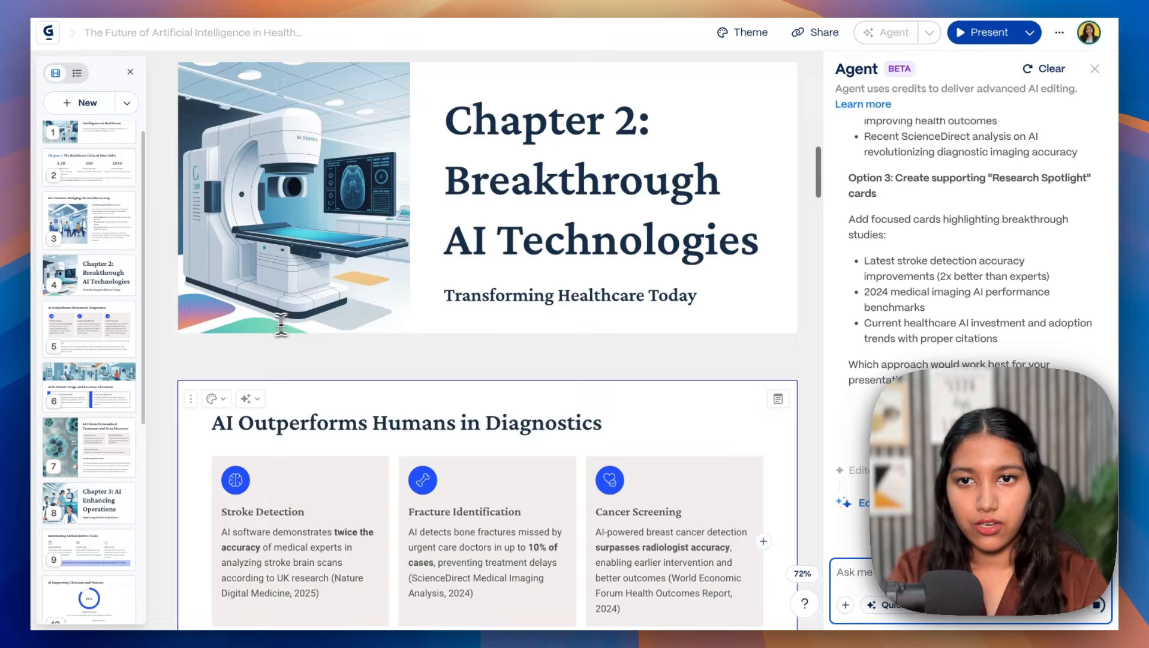
pyautogui.scroll(8, 293, 330)
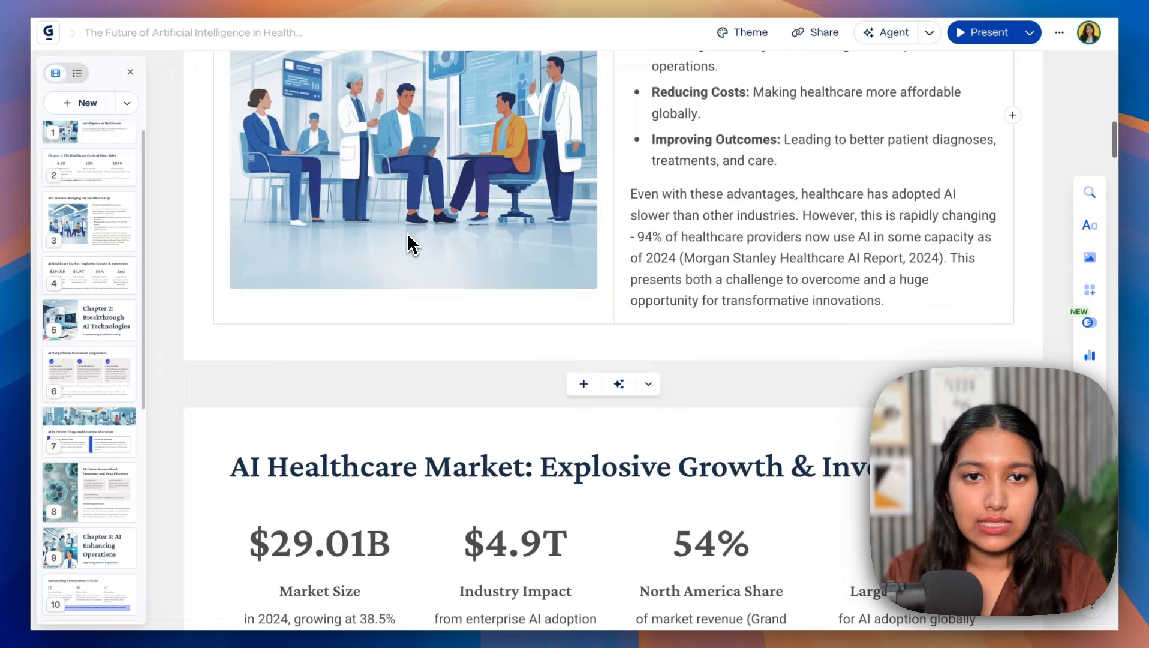
pyautogui.scroll(-1, 407, 240)
pyautogui.scroll(4, 408, 240)
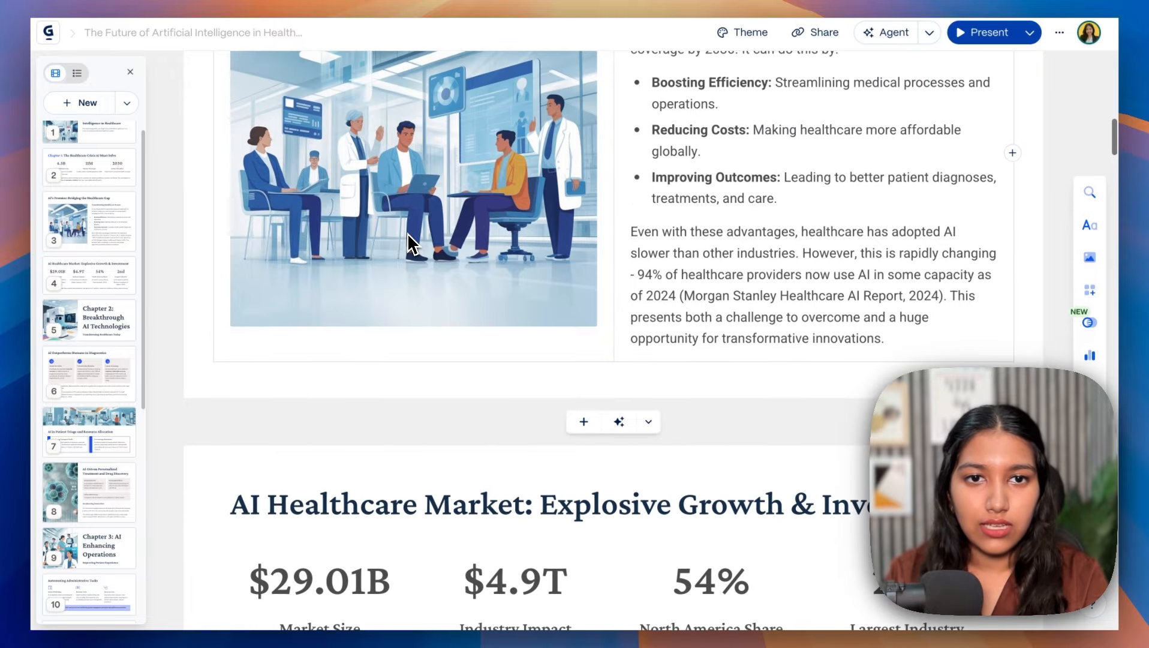
pyautogui.scroll(-2, 408, 234)
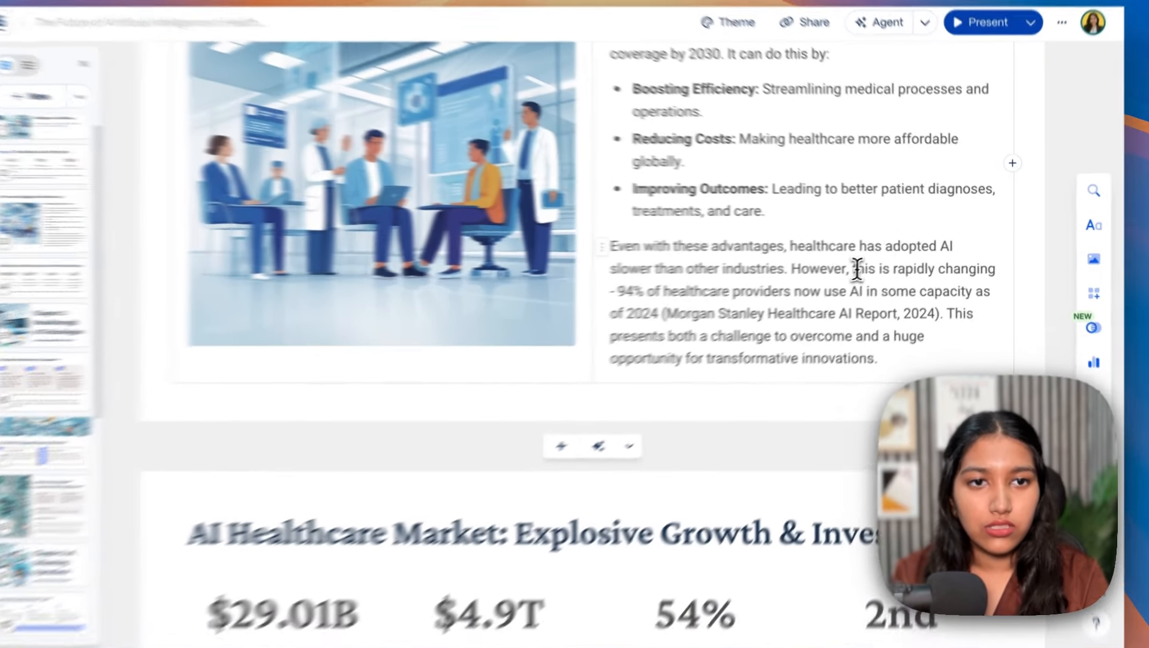
pyautogui.moveTo(898, 266); pyautogui.dragTo(893, 266)
pyautogui.click(902, 279)
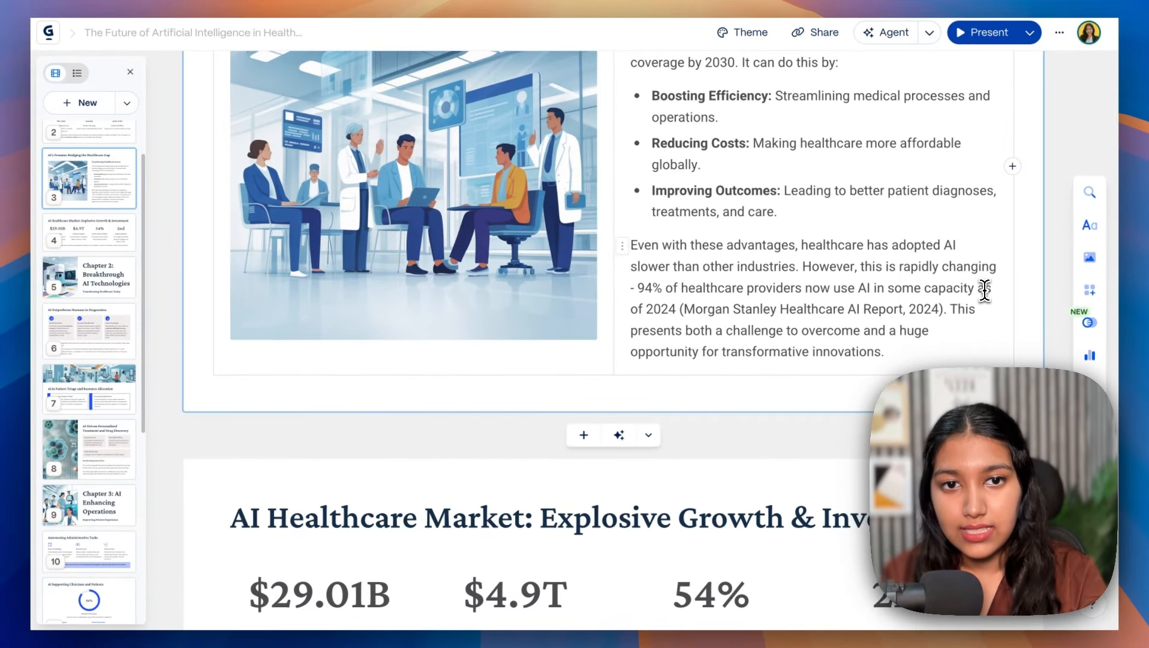
# Step: Check the source citations under the statistics on the AI Healthcare Market card
pyautogui.scroll(-7, 984, 288)
pyautogui.moveTo(286, 252); pyautogui.dragTo(385, 287)
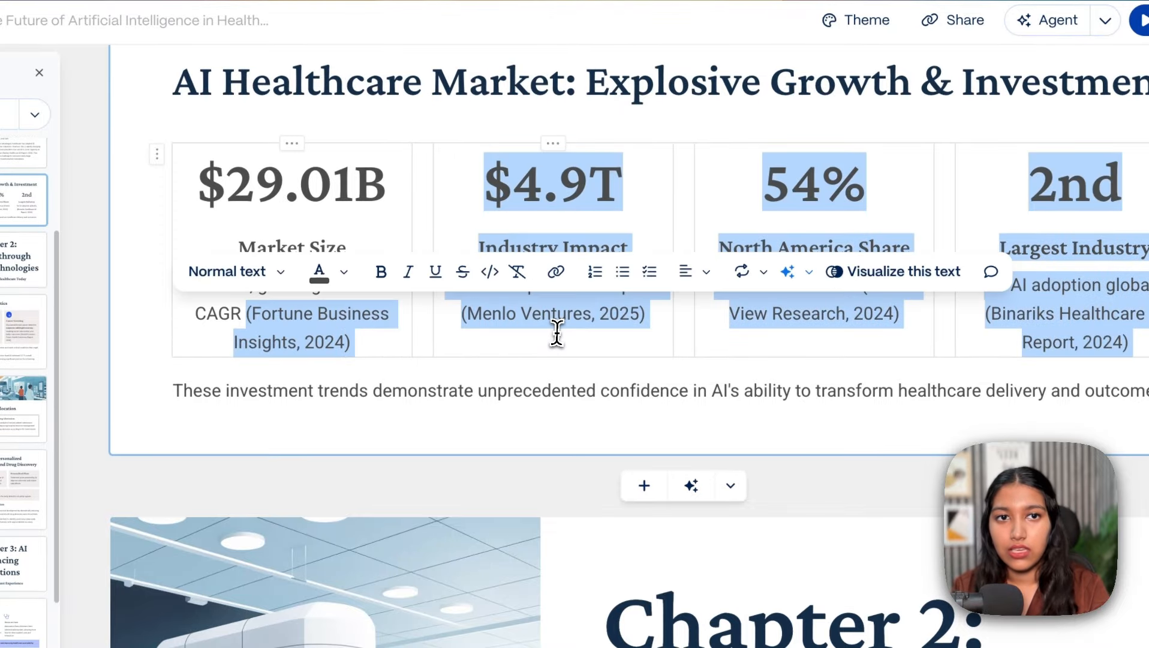
pyautogui.moveTo(561, 333); pyautogui.dragTo(768, 336)
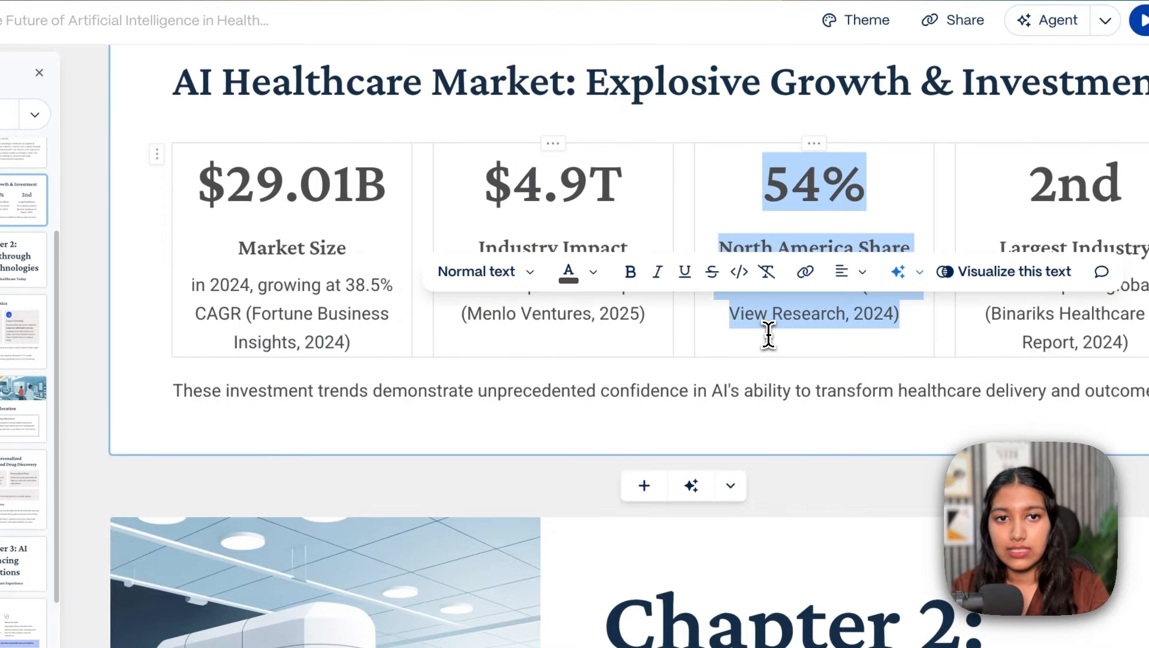
pyautogui.click(768, 336)
# Step: Examine the citations on the AI Outperforms Humans in Diagnostics card and look through the cards after it
pyautogui.scroll(-5, 769, 335)
pyautogui.scroll(-10, 768, 334)
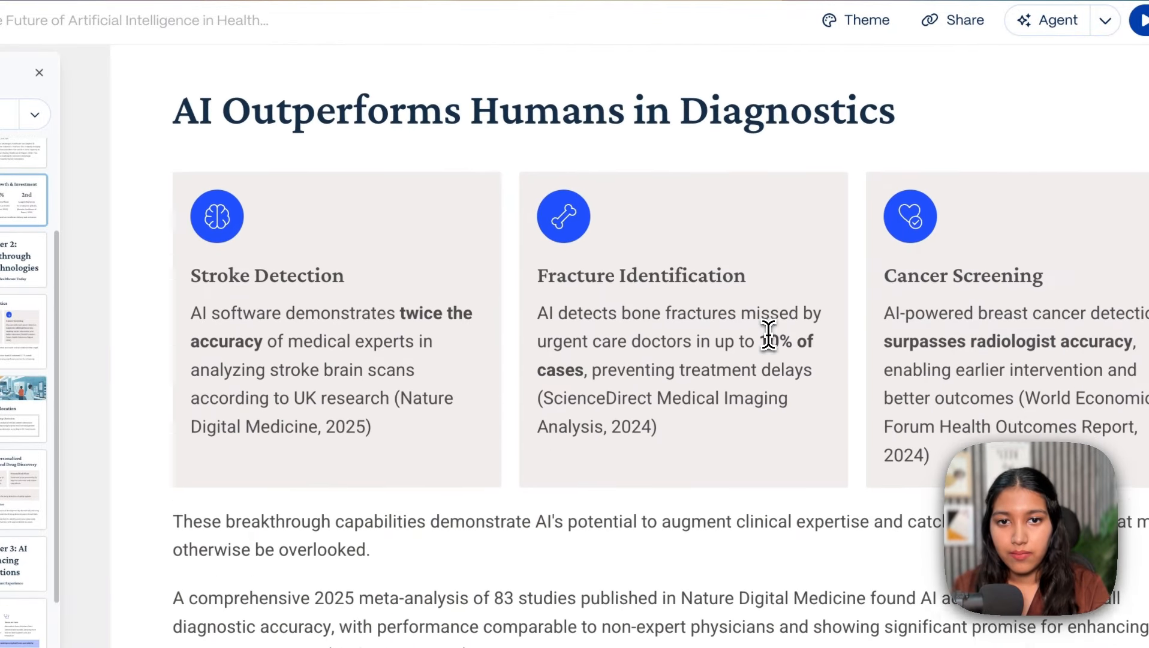
pyautogui.moveTo(658, 410); pyautogui.dragTo(532, 388)
pyautogui.click(532, 388)
pyautogui.moveTo(374, 413); pyautogui.dragTo(397, 380)
pyautogui.scroll(-3, 461, 402)
pyautogui.moveTo(477, 438); pyautogui.dragTo(295, 436)
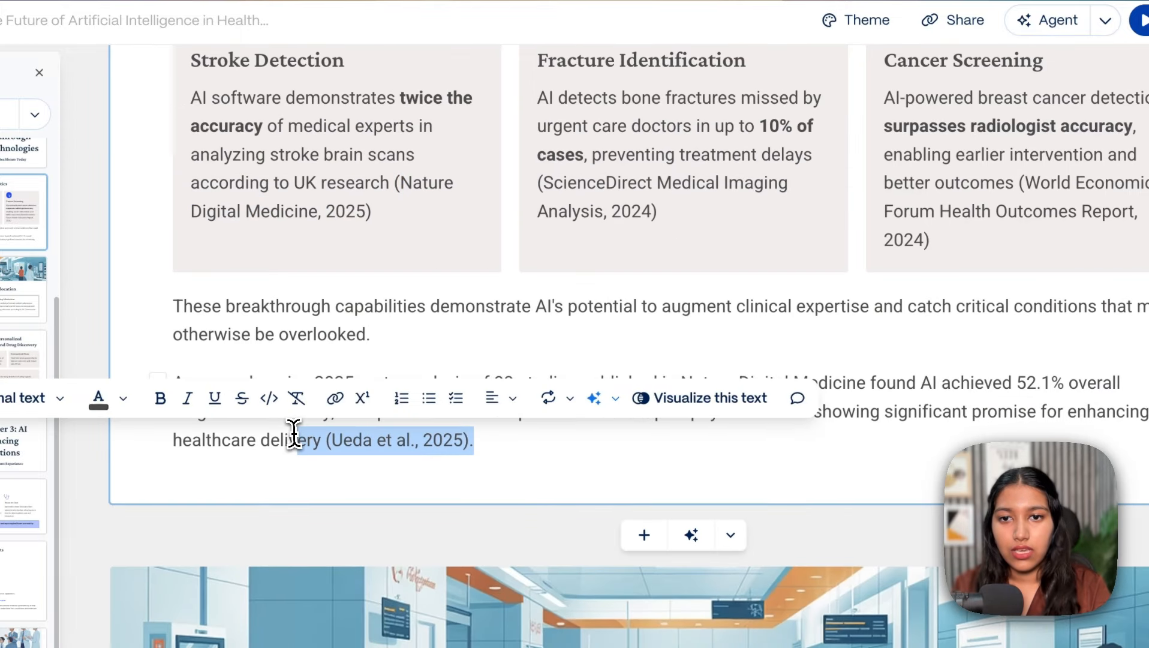
pyautogui.scroll(-8, 295, 431)
pyautogui.scroll(-15, 295, 447)
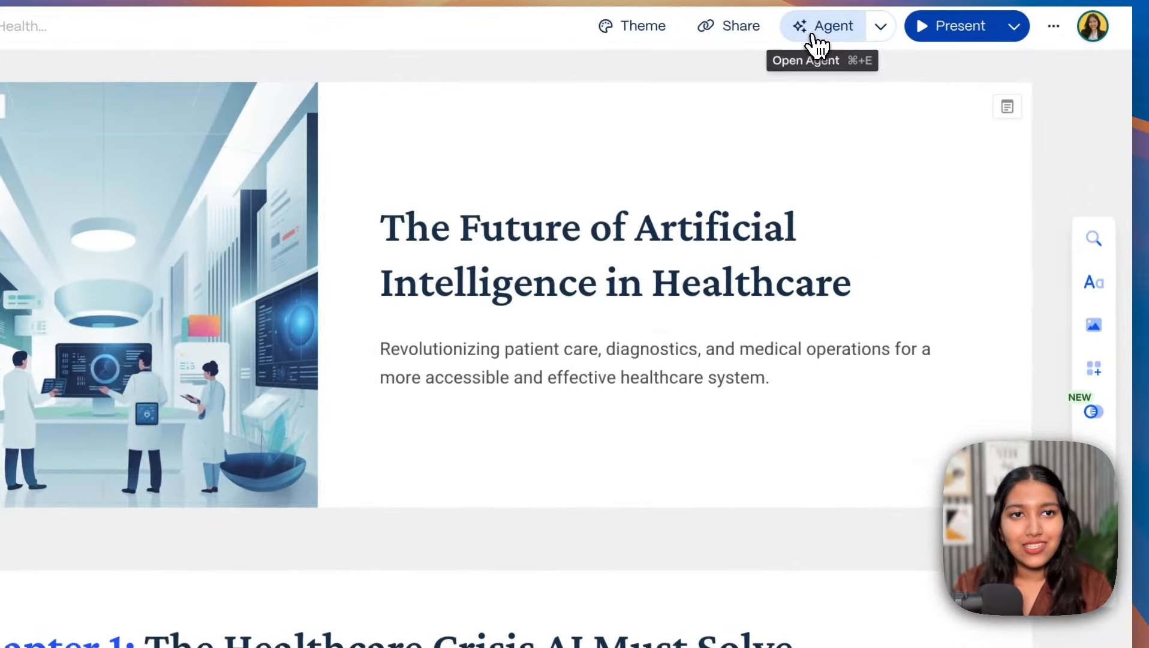
# Step: Clear the previous Agent conversation and ask the Agent to verify the presentation's statistics and correct inaccurate claims
pyautogui.click(868, 34)
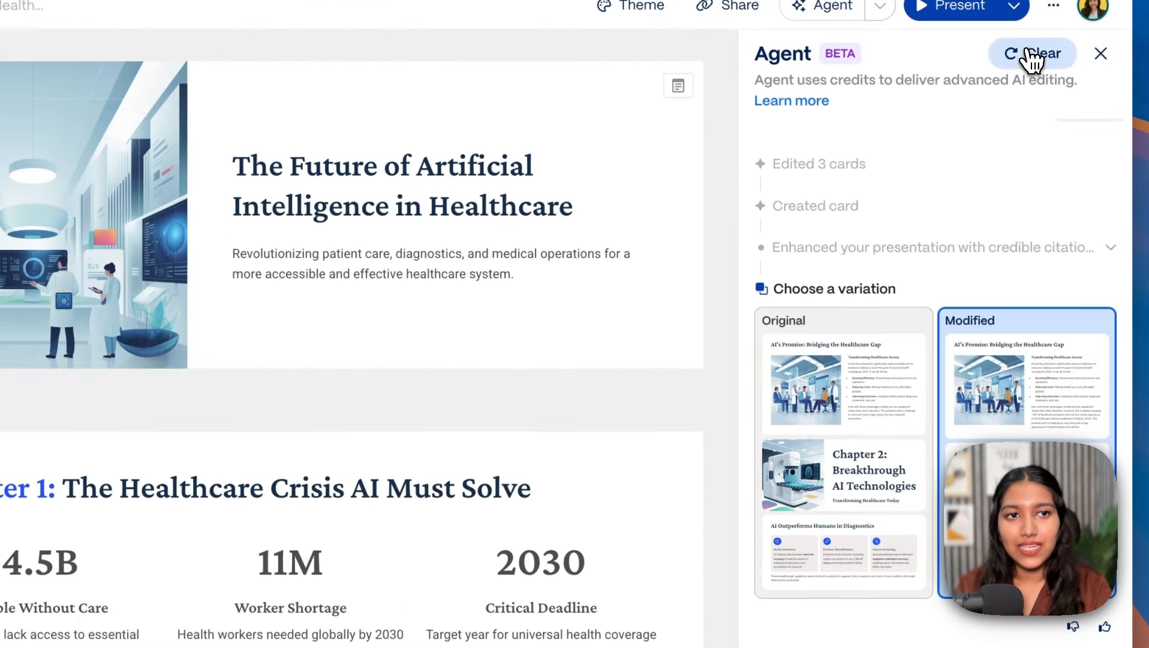
pyautogui.click(1037, 73)
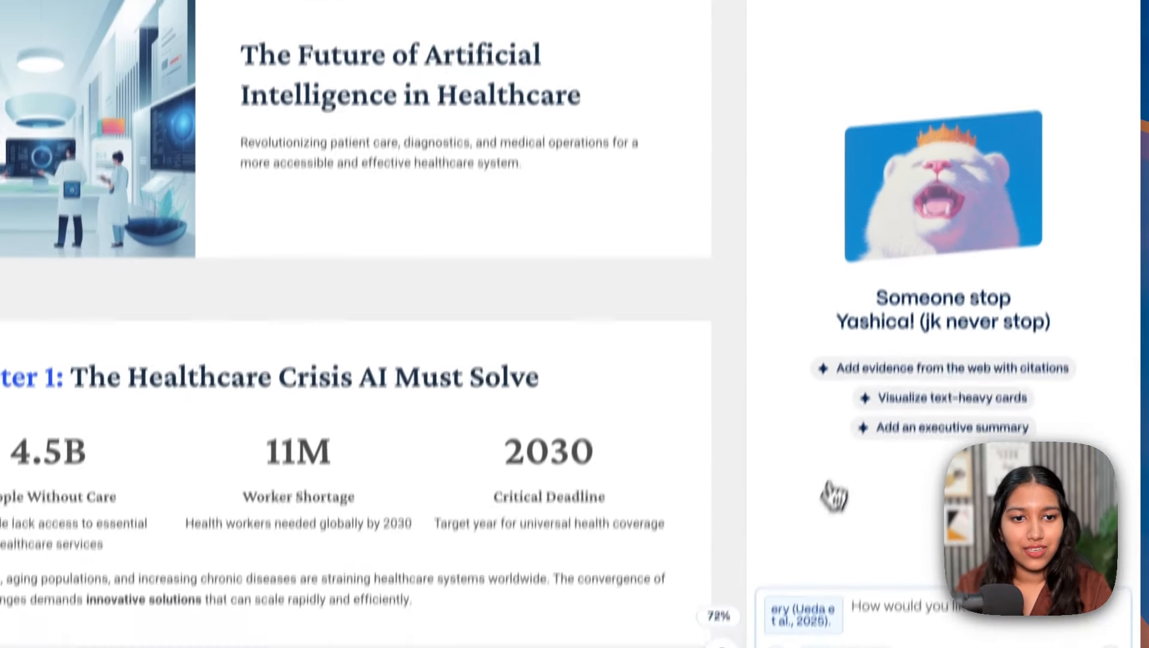
pyautogui.click(792, 540)
pyautogui.write('Pleas')
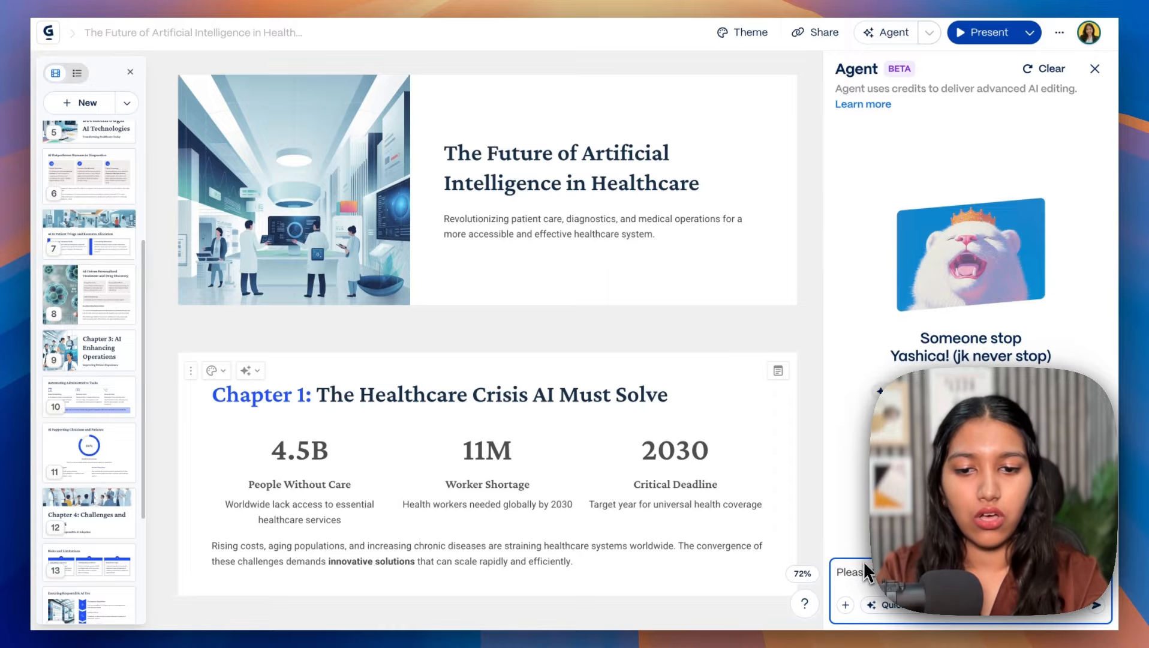
pyautogui.press('Return')
# Step: Read the Agent's fact-check report, covering the verified statistics, the corrected inaccuracies and the additional verified details
pyautogui.scroll(-10, 591, 369)
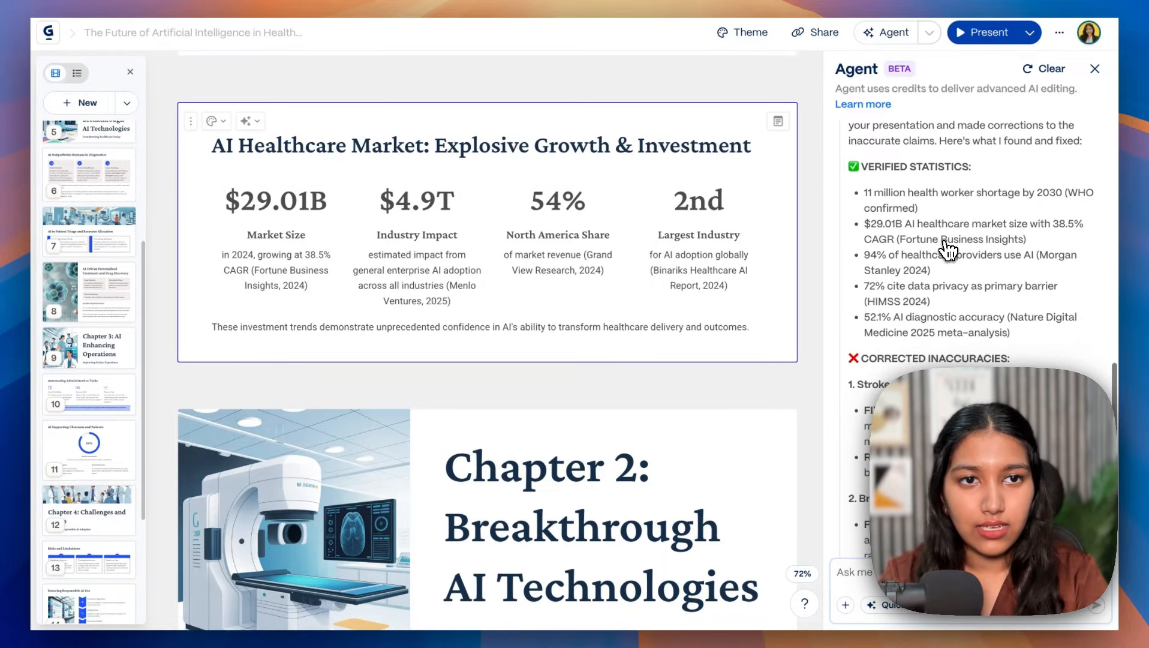
pyautogui.scroll(-4, 947, 250)
pyautogui.scroll(-2, 948, 250)
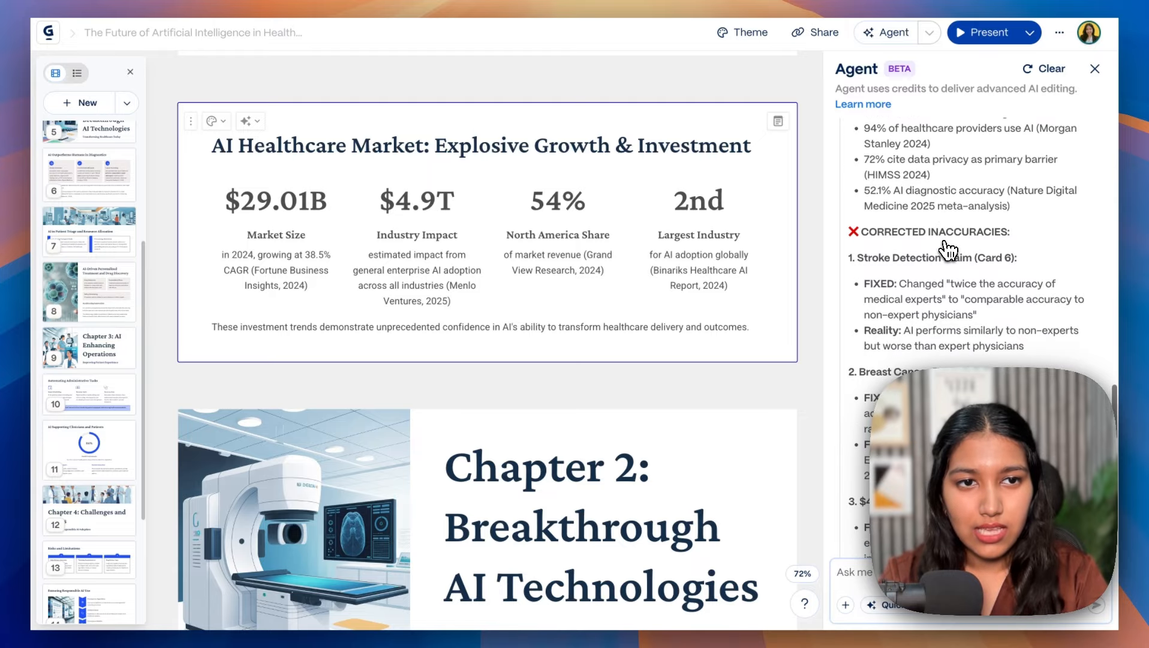
pyautogui.scroll(-1, 947, 247)
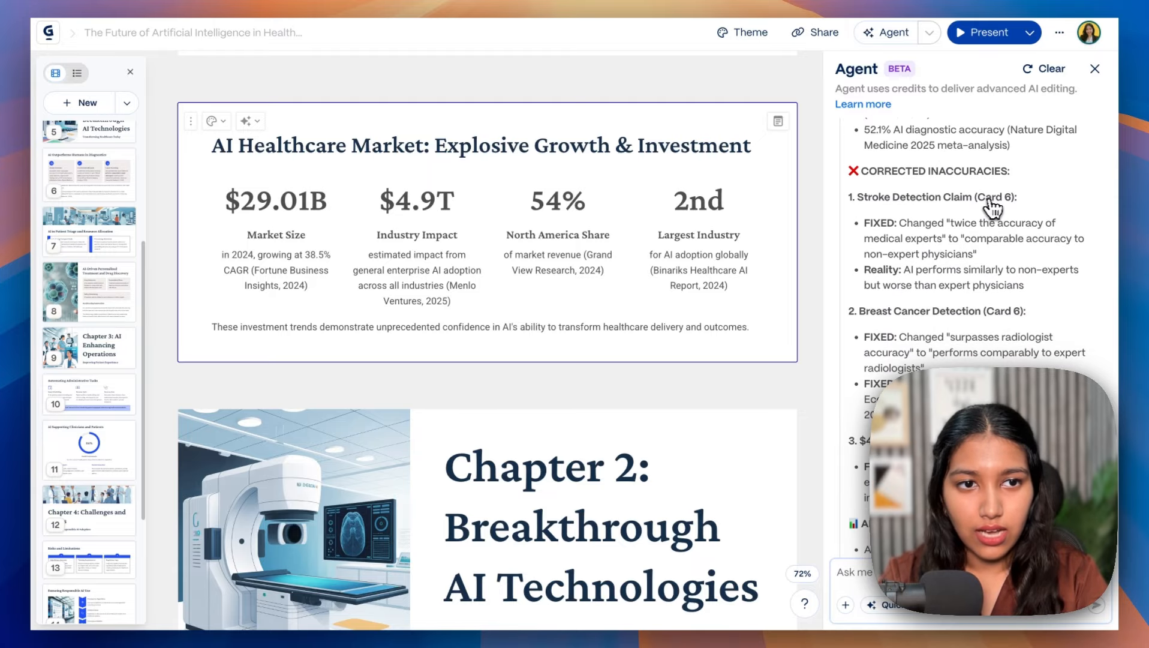
pyautogui.scroll(-5, 935, 312)
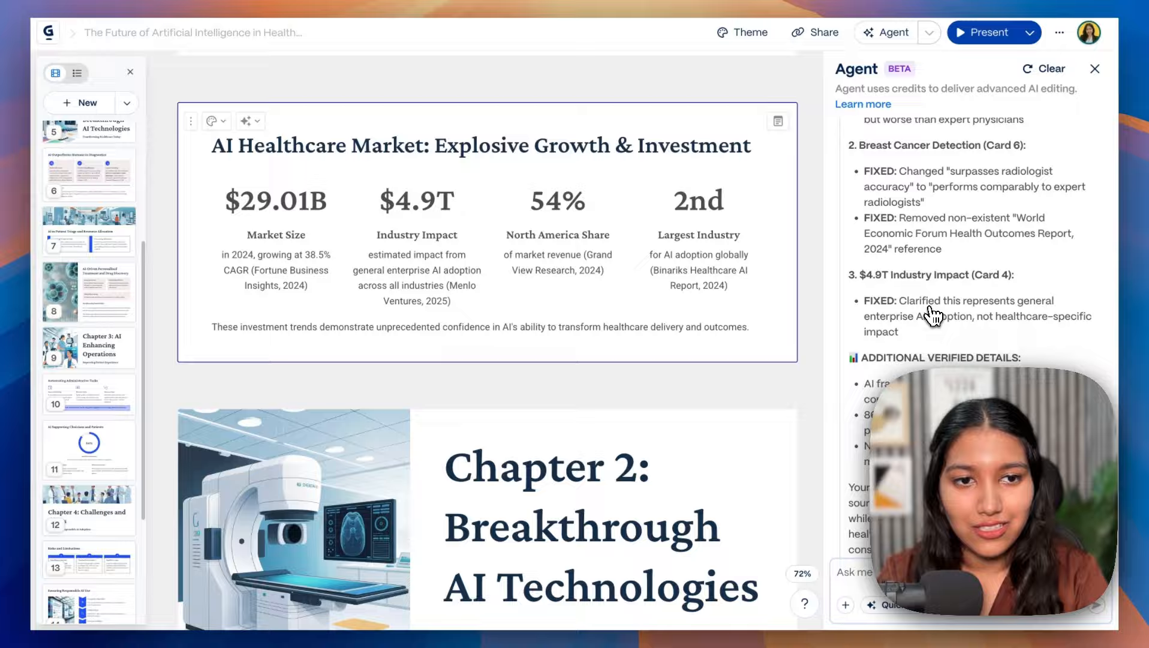
pyautogui.scroll(-4, 936, 318)
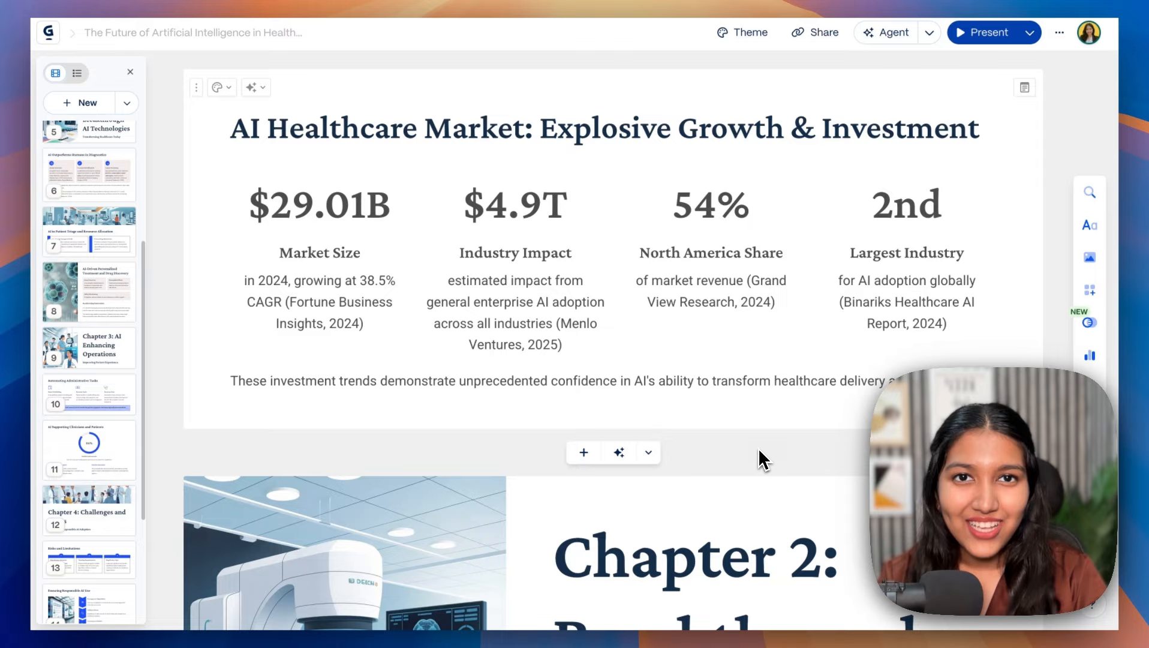
# Step: Ask the Agent to "Handle opposing views" in the presentation
pyautogui.scroll(3, 759, 450)
pyautogui.click(883, 34)
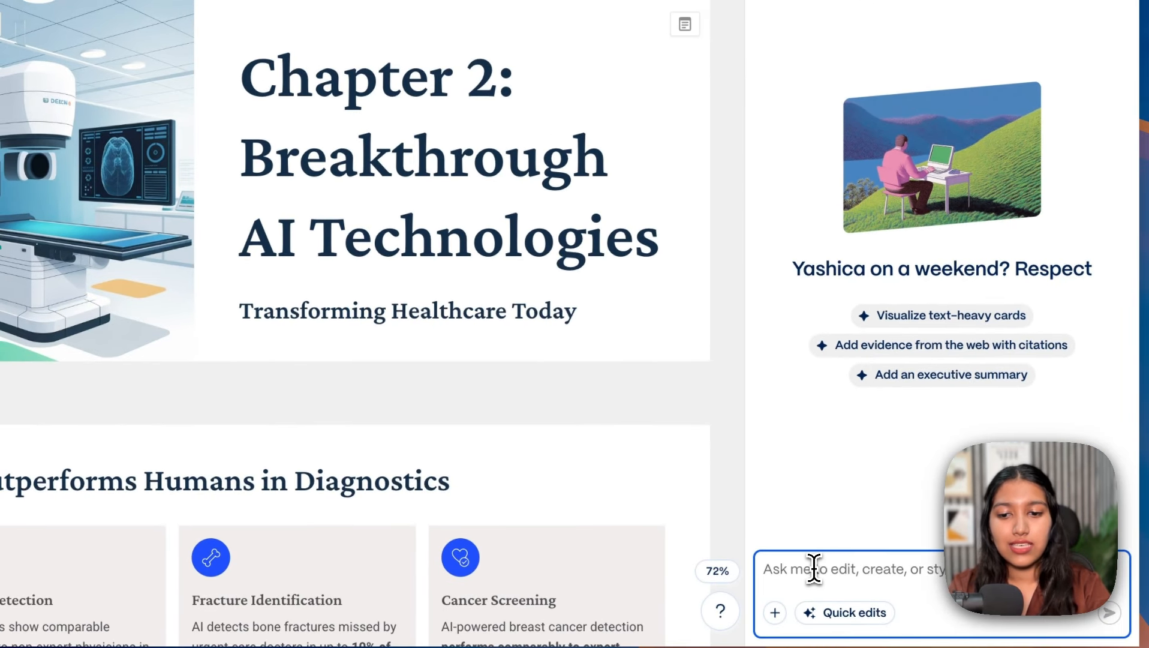
pyautogui.write('Hand')
pyautogui.write('le')
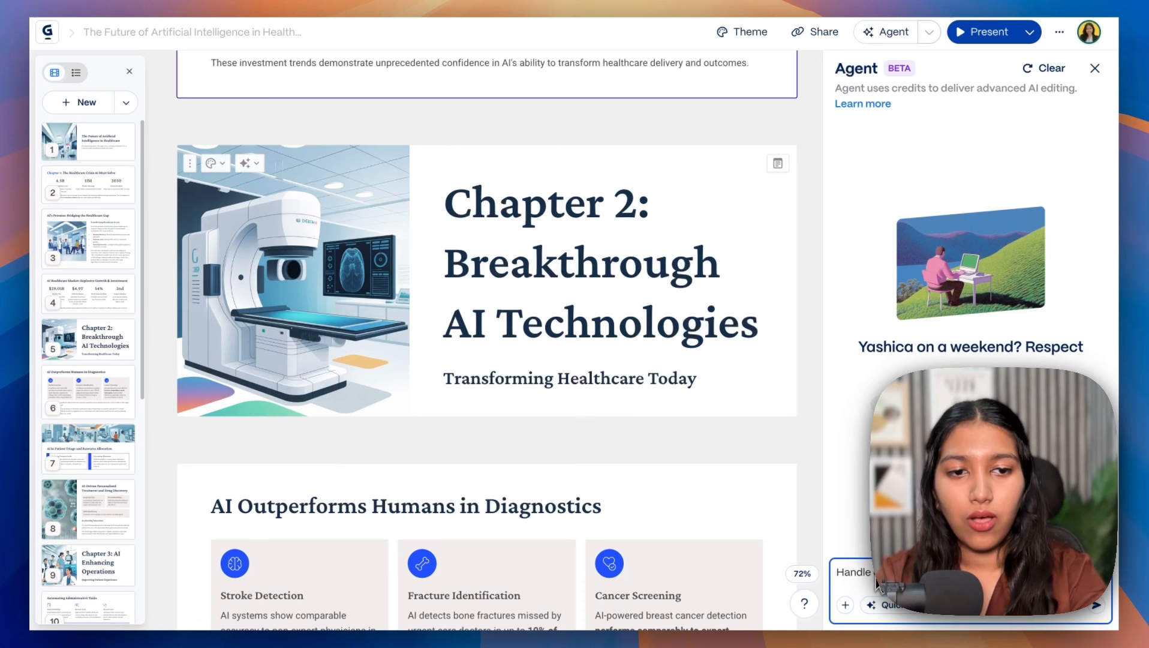
pyautogui.write(' opposing views')
pyautogui.press('Return')
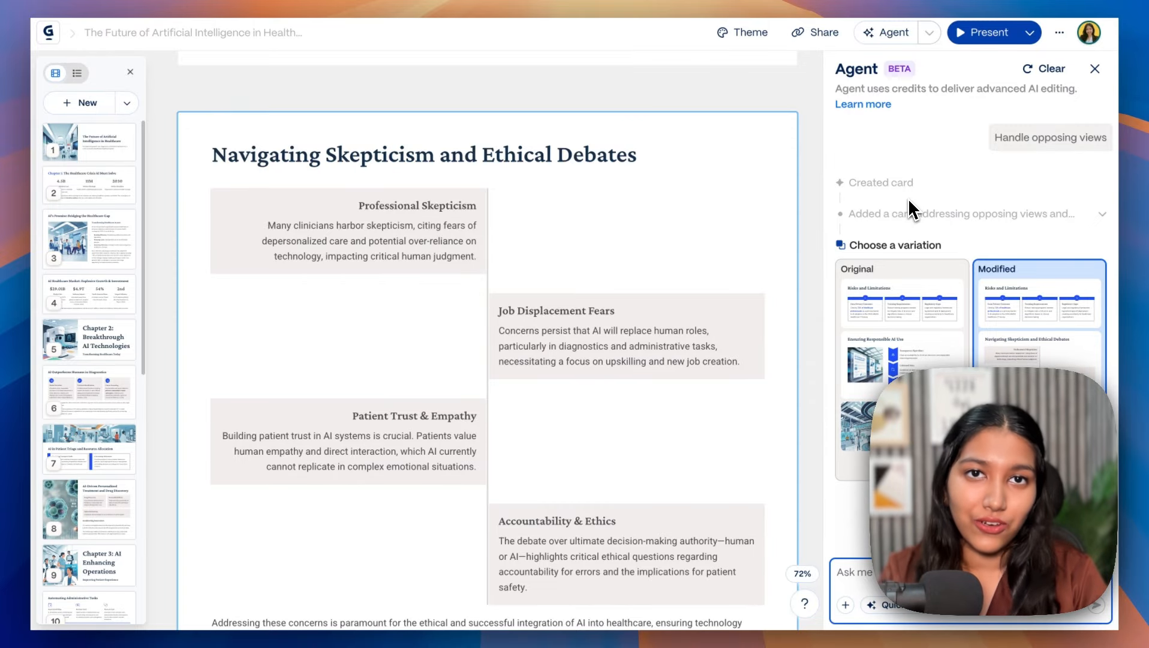
# Step: Examine the Navigating Skepticism and Ethical Debates card, going through its title and its four objection headings
pyautogui.scroll(-6, 687, 275)
pyautogui.scroll(10, 484, 300)
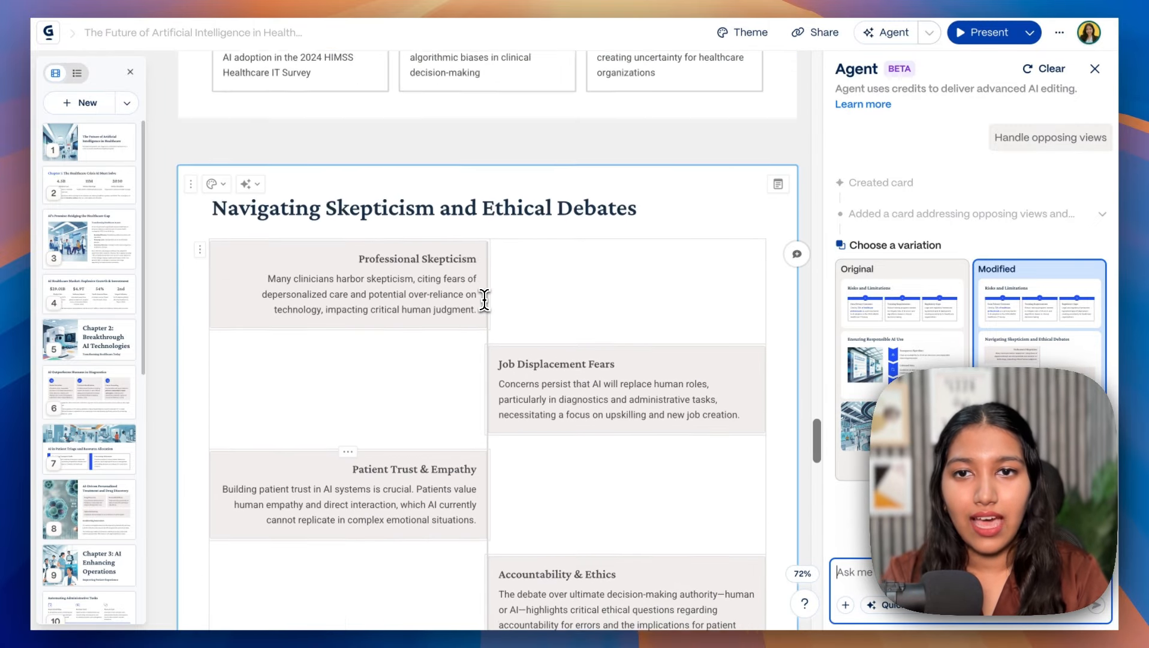
pyautogui.scroll(-4, 484, 300)
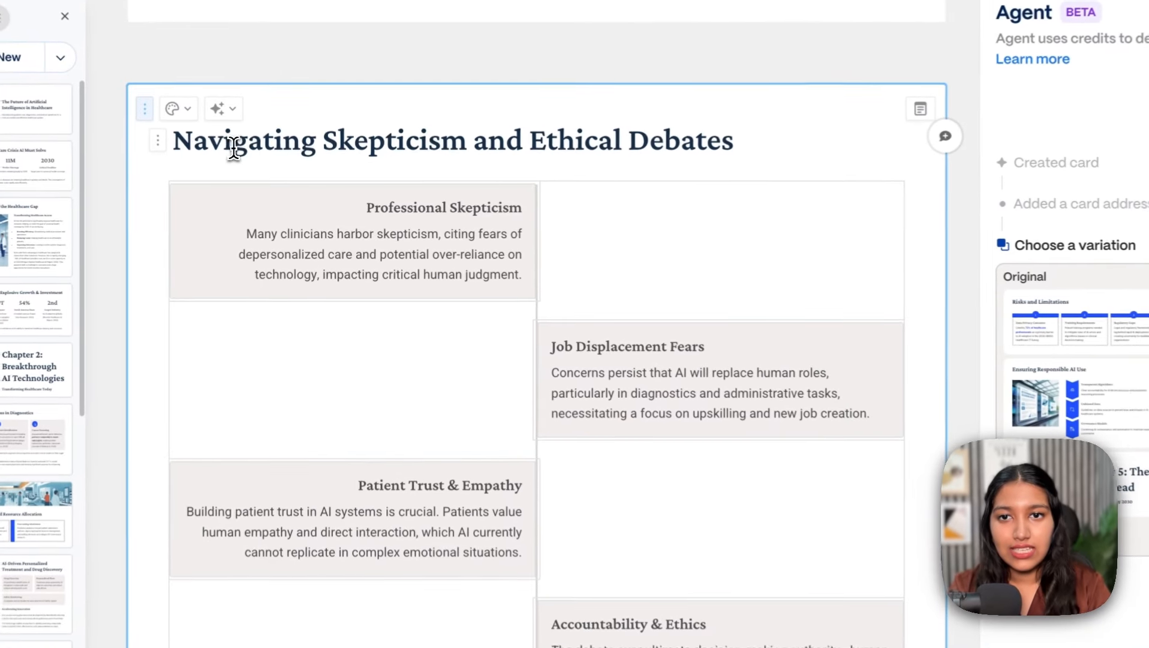
pyautogui.moveTo(211, 168); pyautogui.dragTo(516, 166)
pyautogui.click(577, 138)
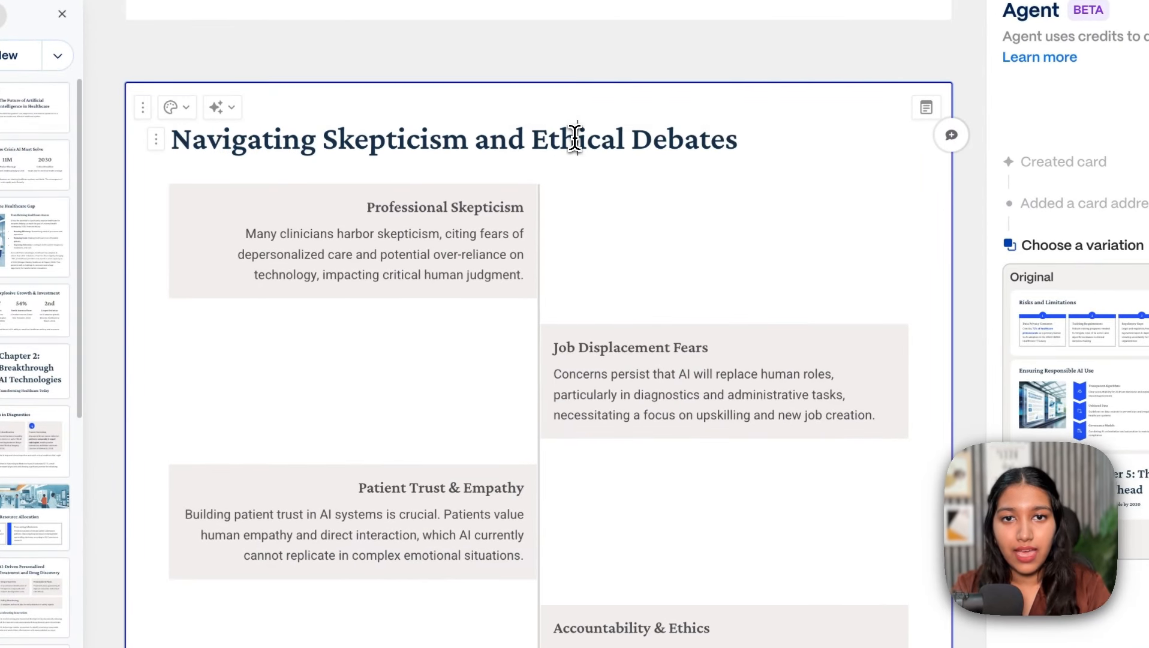
pyautogui.click(380, 209)
pyautogui.moveTo(382, 208); pyautogui.dragTo(523, 207)
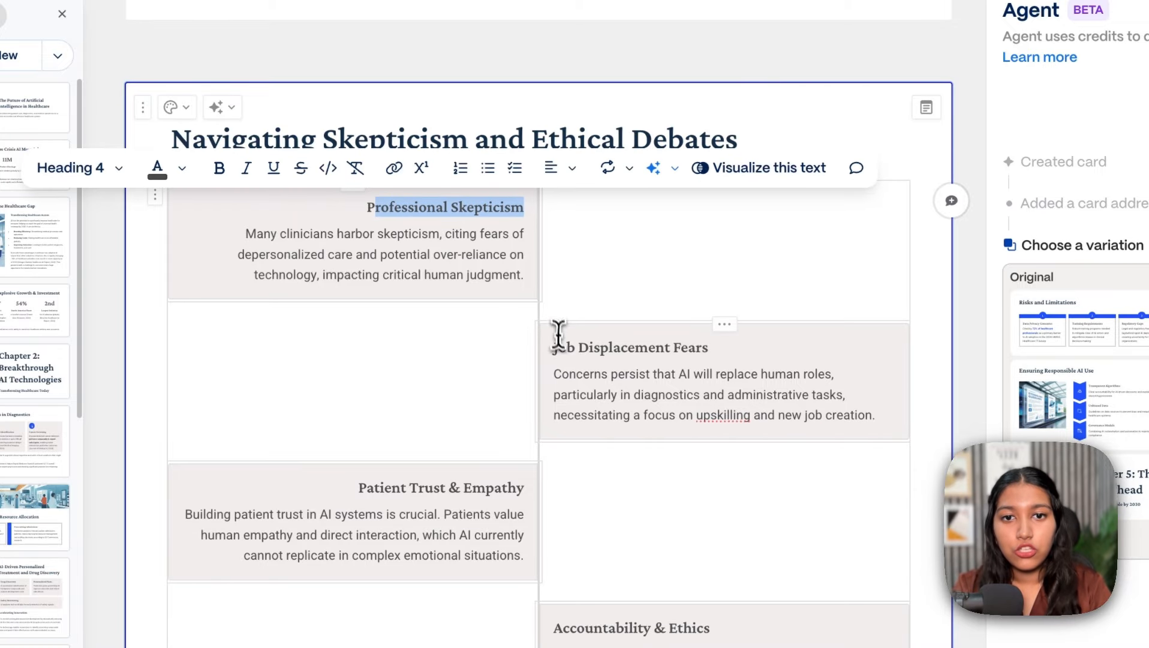
pyautogui.moveTo(558, 348); pyautogui.dragTo(728, 346)
pyautogui.scroll(-3, 729, 346)
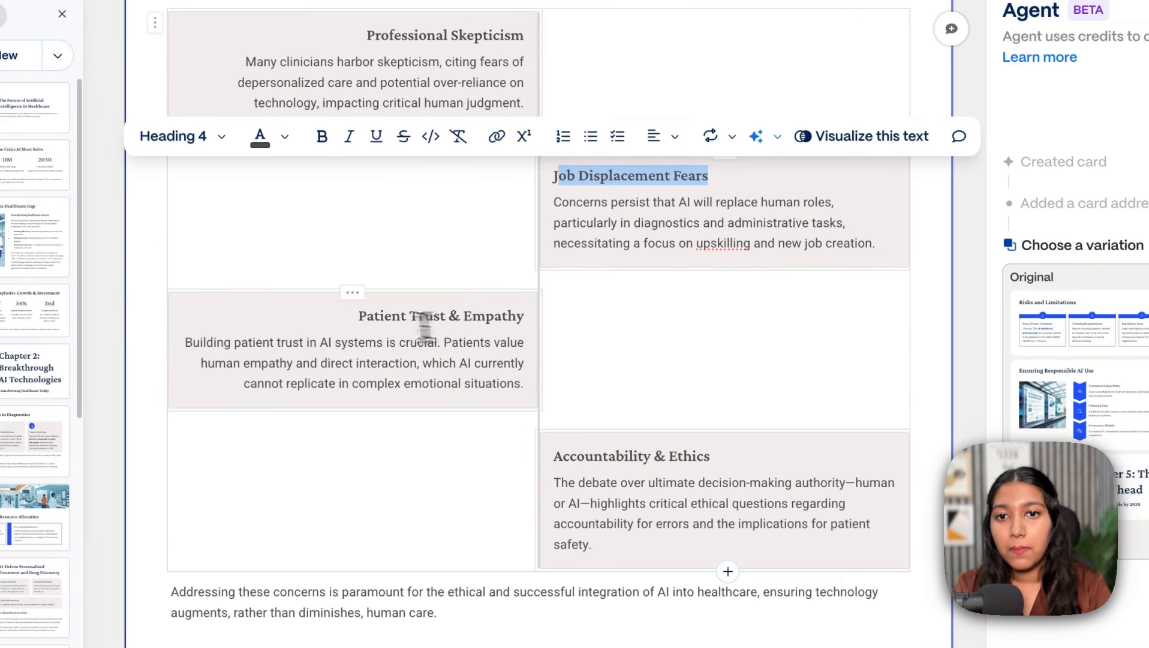
pyautogui.moveTo(375, 316); pyautogui.dragTo(508, 314)
pyautogui.moveTo(594, 456); pyautogui.dragTo(707, 457)
pyautogui.click(708, 458)
# Step: Read the Patient Trust & Empathy and Job Displacement Fears blocks on the skepticism card more closely
pyautogui.scroll(2, 707, 459)
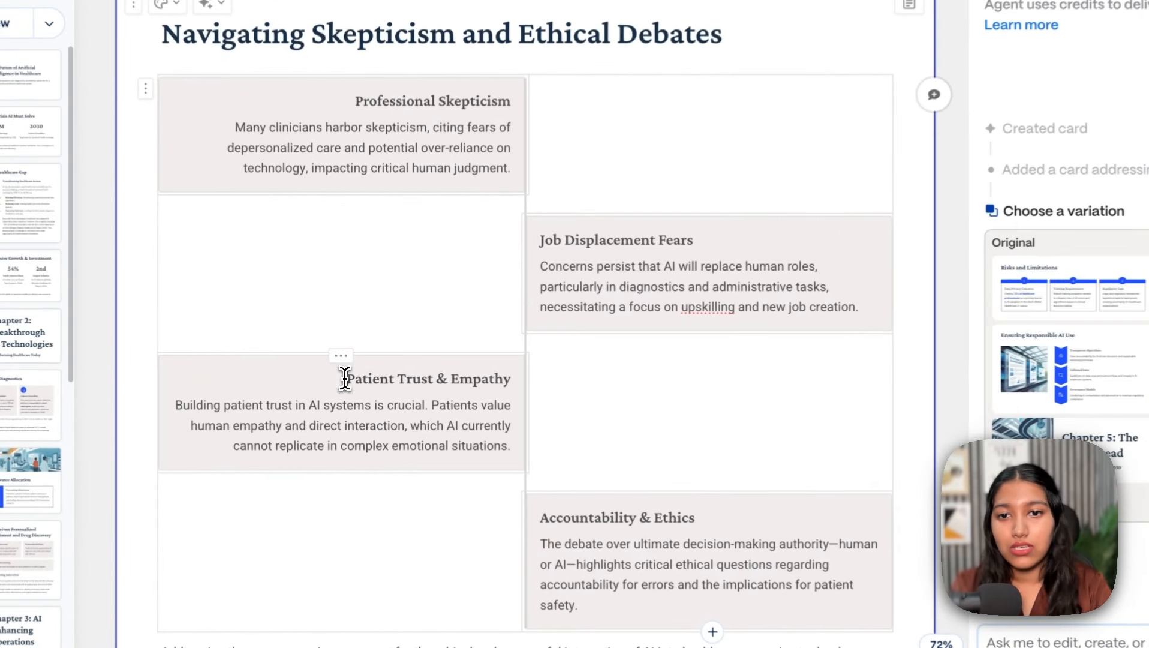
pyautogui.moveTo(352, 373); pyautogui.dragTo(473, 371)
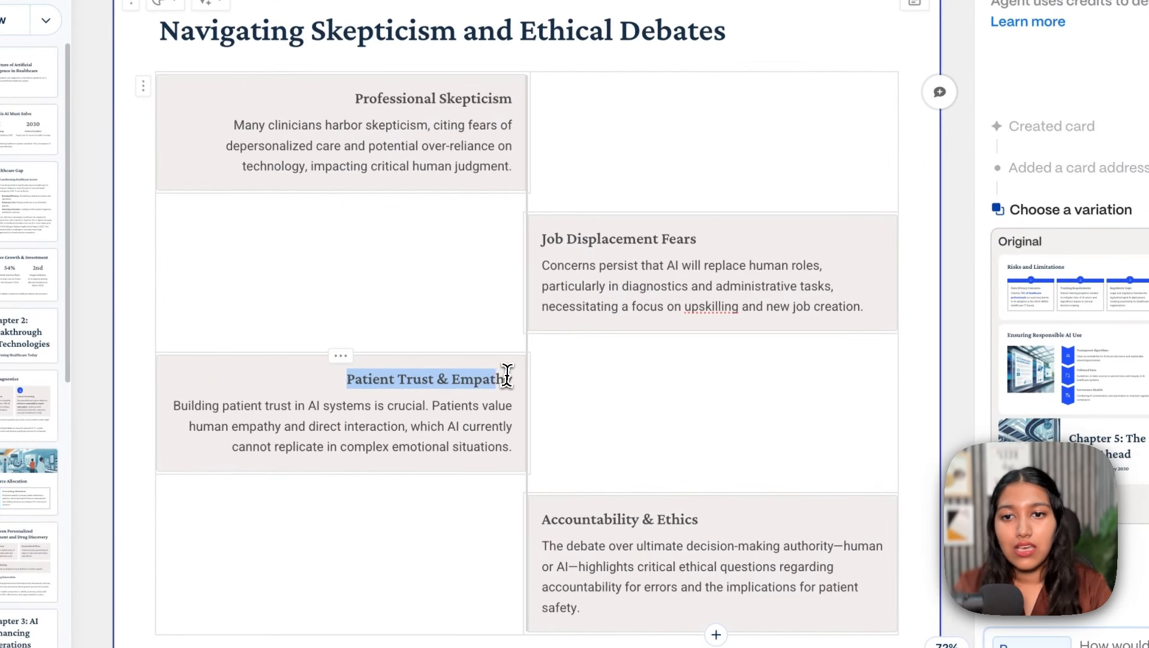
pyautogui.moveTo(286, 392); pyautogui.dragTo(431, 423)
pyautogui.click(546, 236)
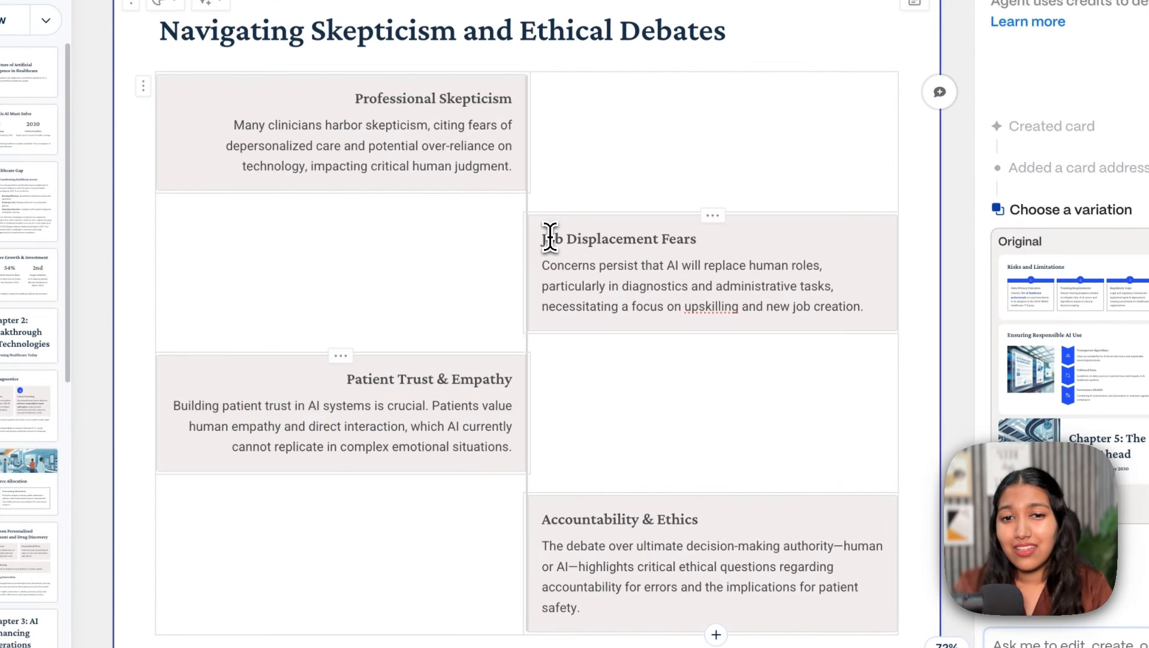
pyautogui.moveTo(538, 244); pyautogui.dragTo(696, 248)
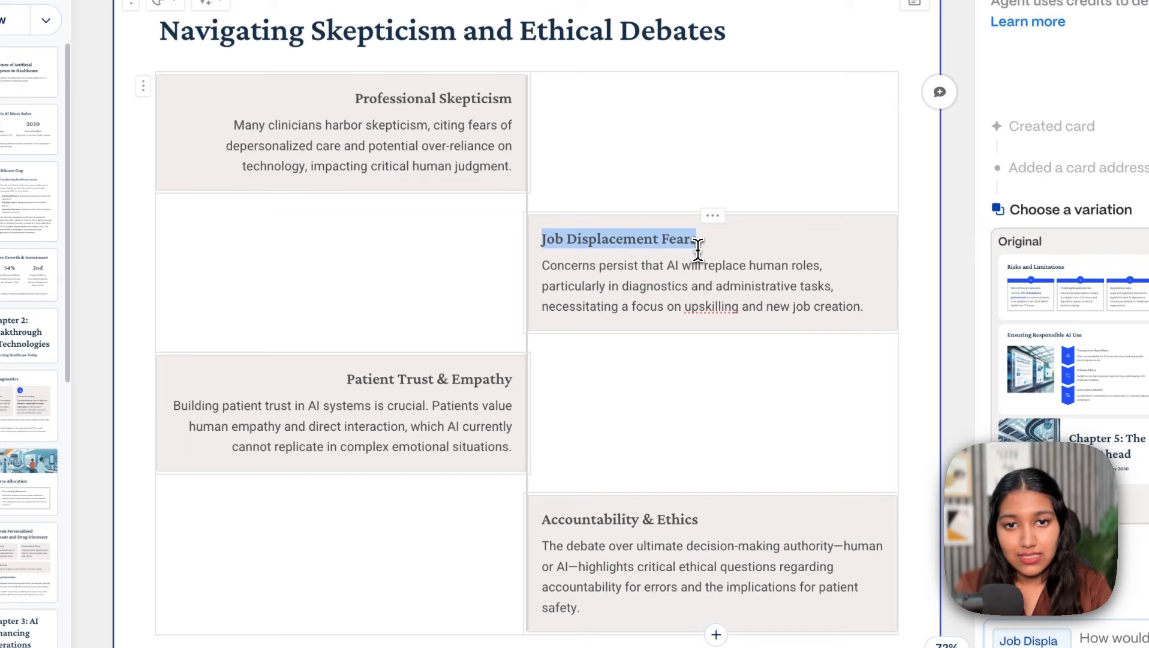
pyautogui.moveTo(613, 266); pyautogui.dragTo(674, 313)
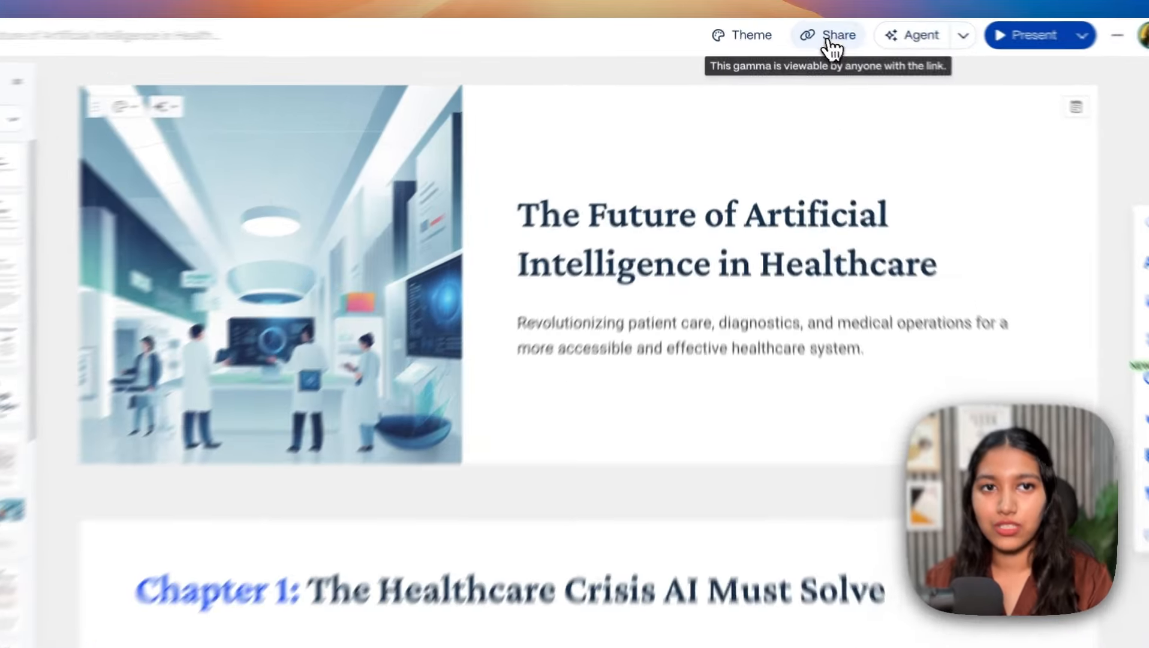
# Step: Open the presentation's sharing settings and review the access levels available for workspace members
pyautogui.click(830, 42)
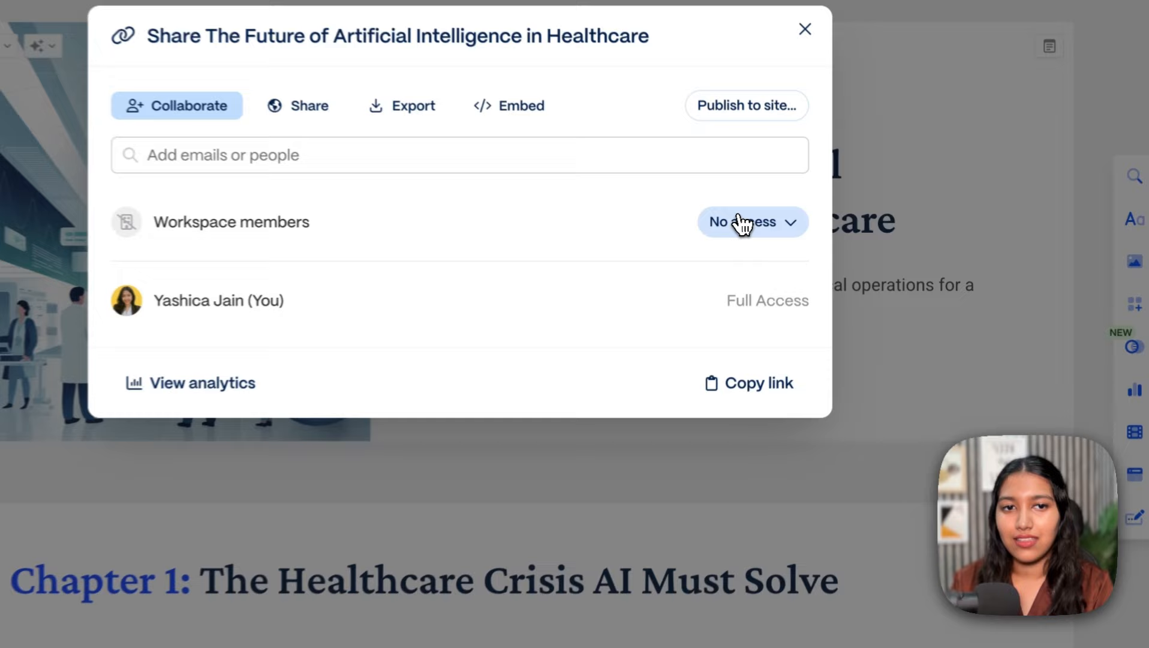
pyautogui.click(790, 227)
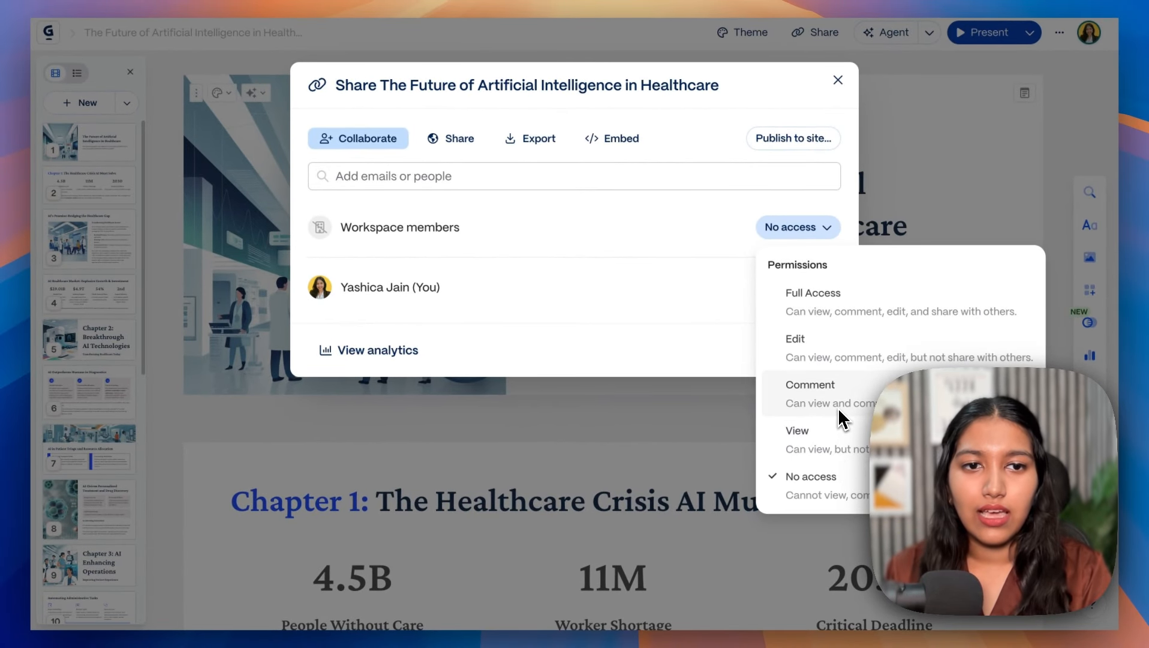
# Step: Copy the presentation's public share link and choose View as the permission for anyone with the link
pyautogui.click(451, 138)
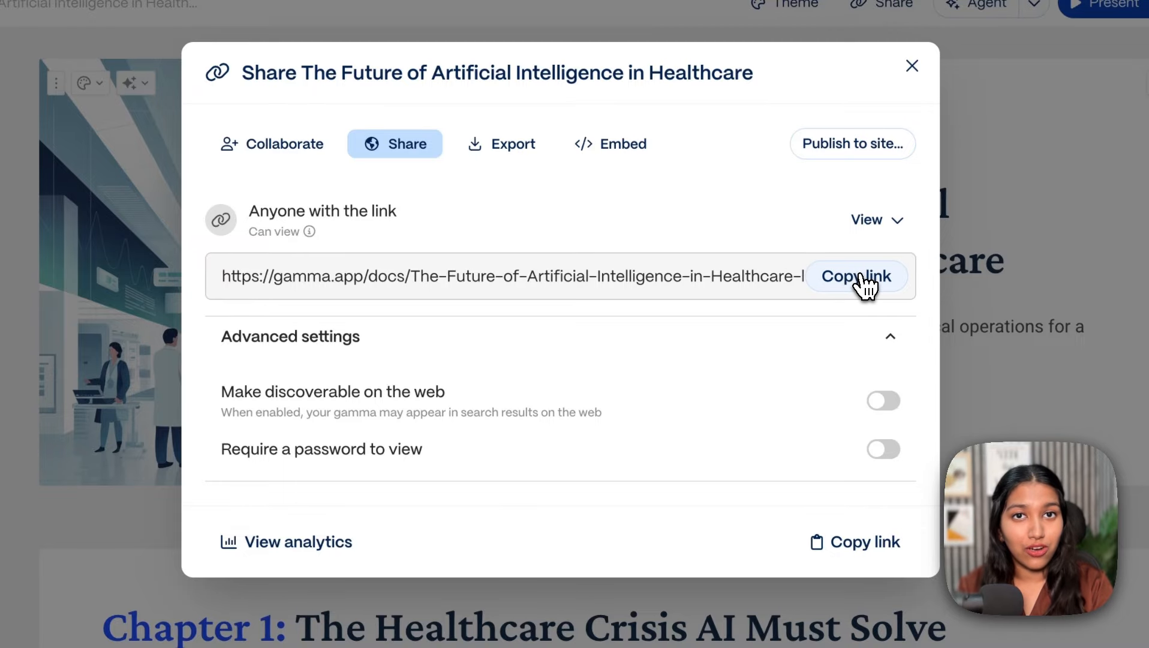
pyautogui.click(864, 277)
pyautogui.click(877, 220)
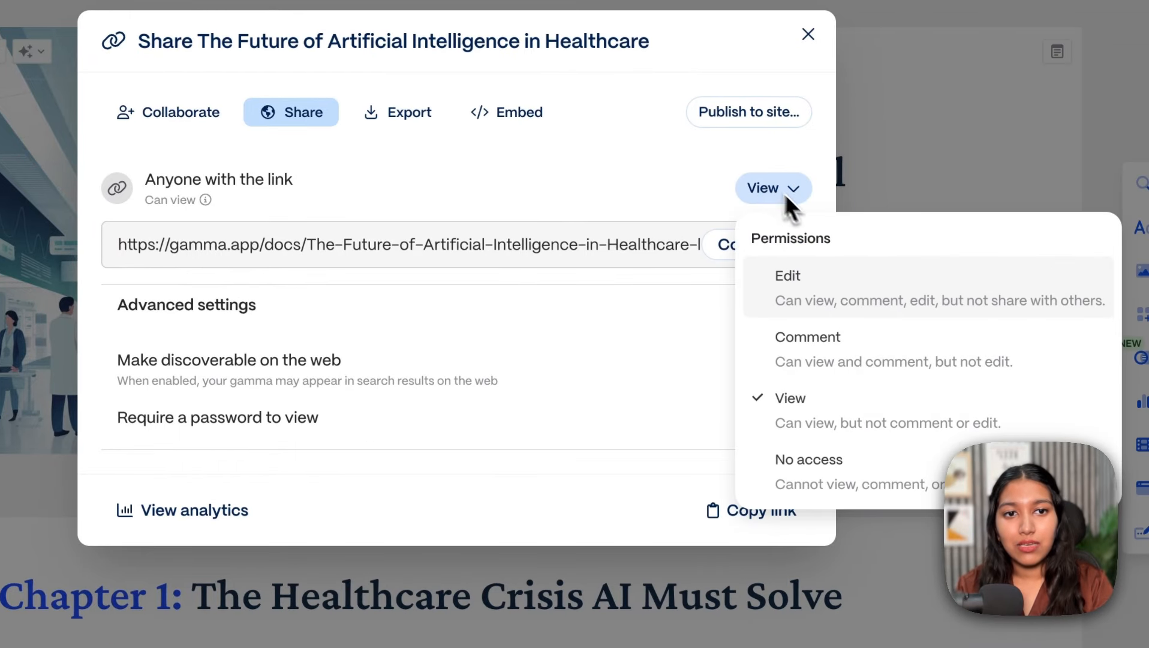
pyautogui.click(790, 398)
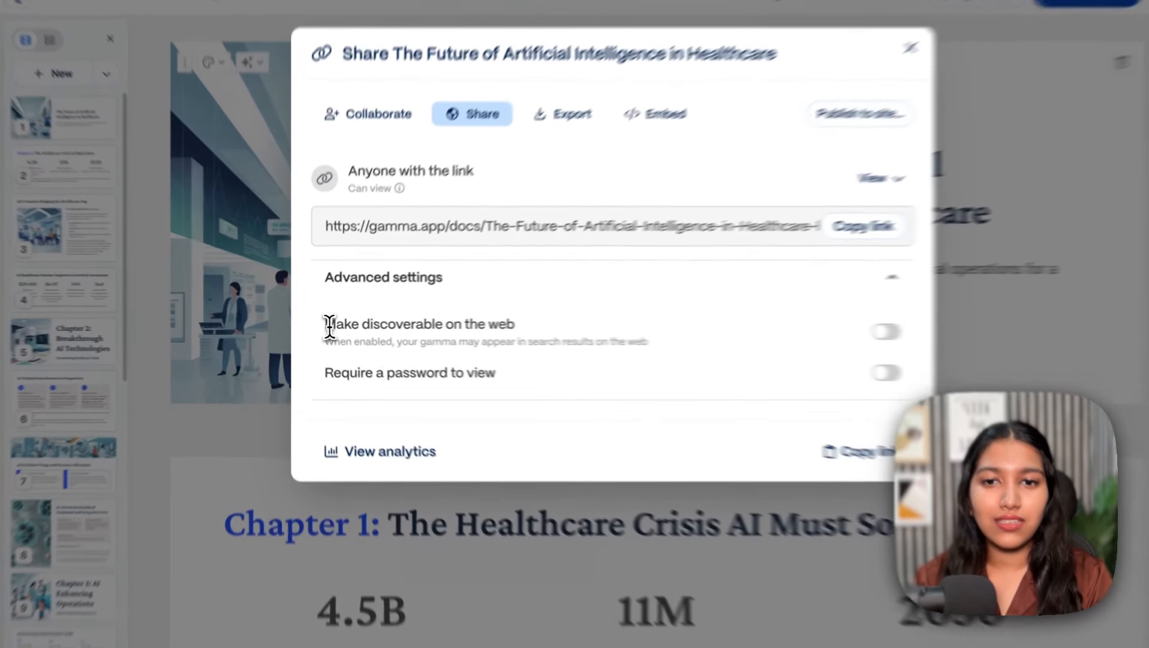
# Step: Examine the advanced link settings for making the presentation discoverable on the web and requiring a password to view
pyautogui.moveTo(118, 360); pyautogui.dragTo(140, 362)
pyautogui.moveTo(354, 325); pyautogui.dragTo(587, 331)
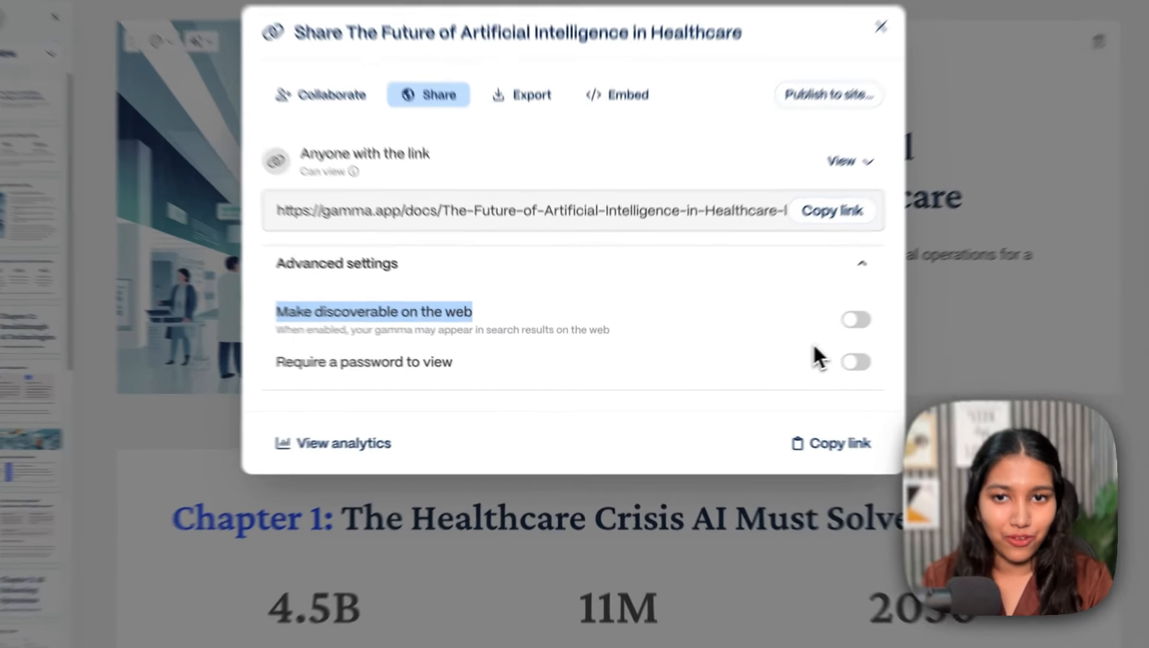
pyautogui.click(780, 354)
pyautogui.moveTo(330, 360); pyautogui.dragTo(569, 359)
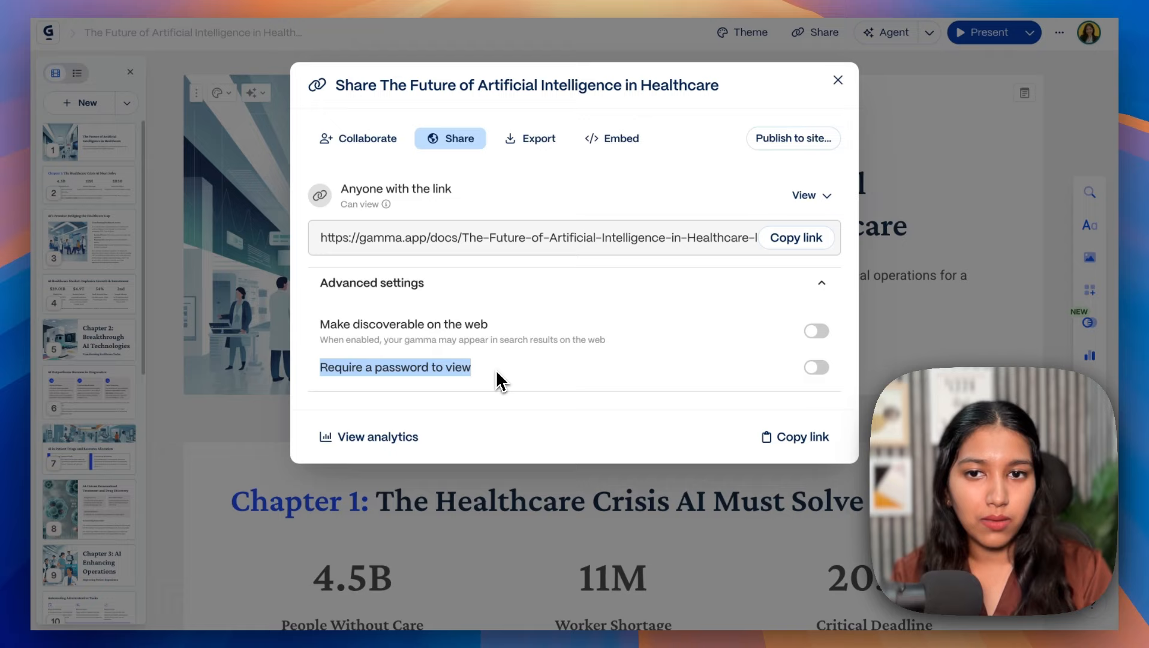
# Step: Review the presentation's export formats and the note on installing fonts for PowerPoint
pyautogui.click(543, 142)
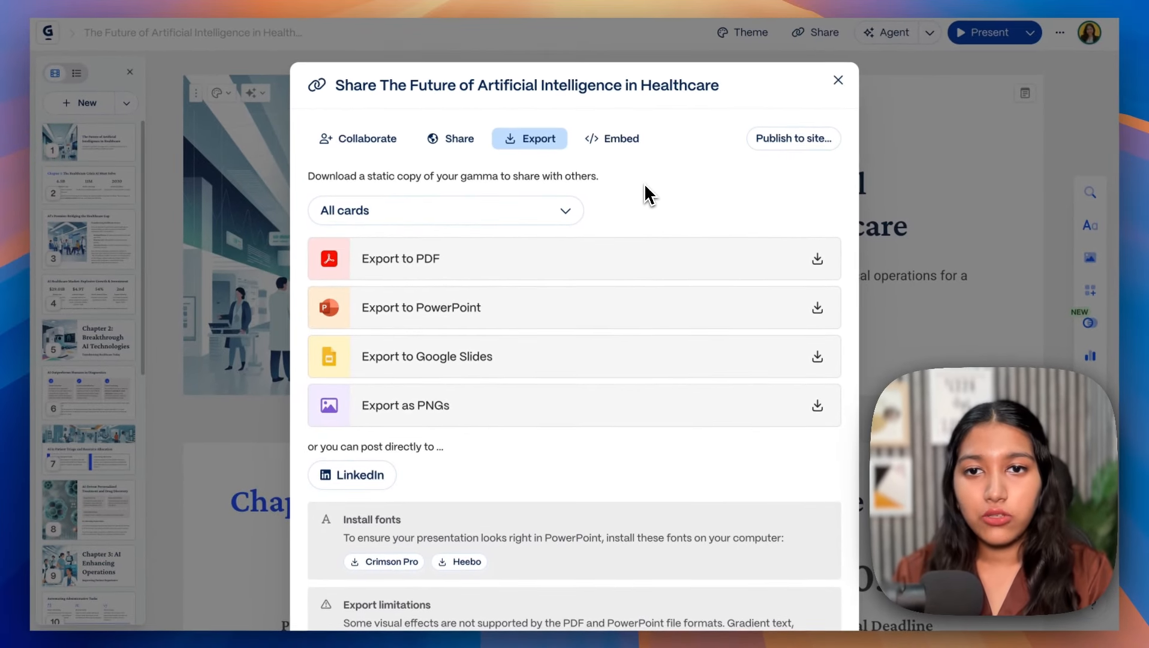
pyautogui.scroll(-2, 666, 231)
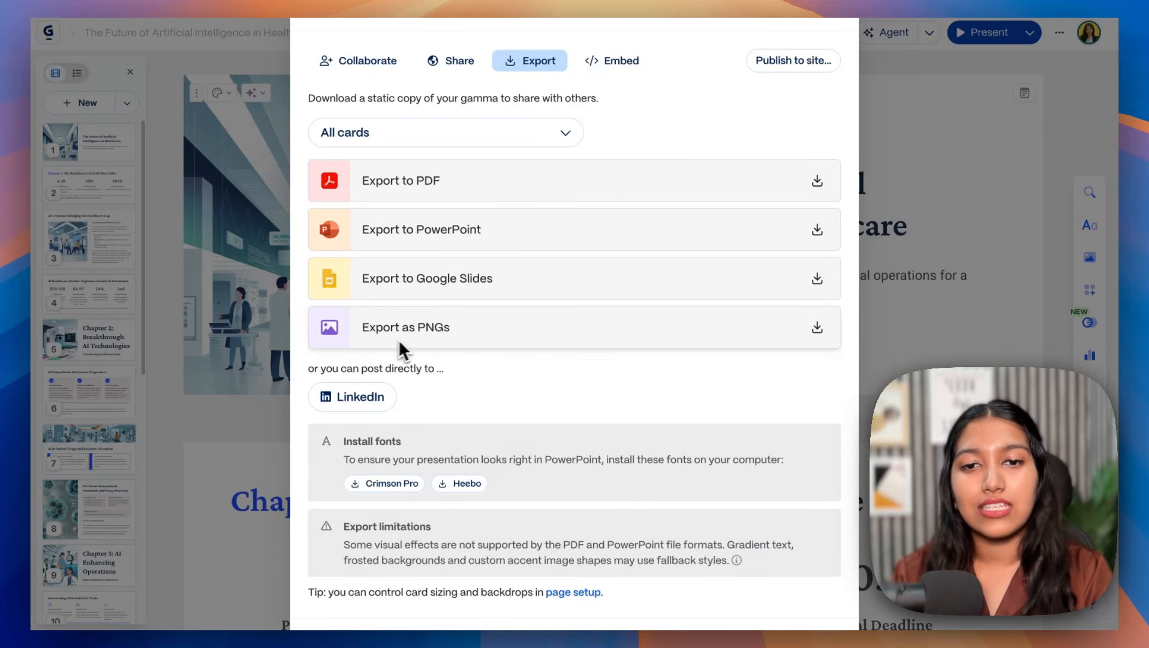
pyautogui.scroll(-3, 445, 348)
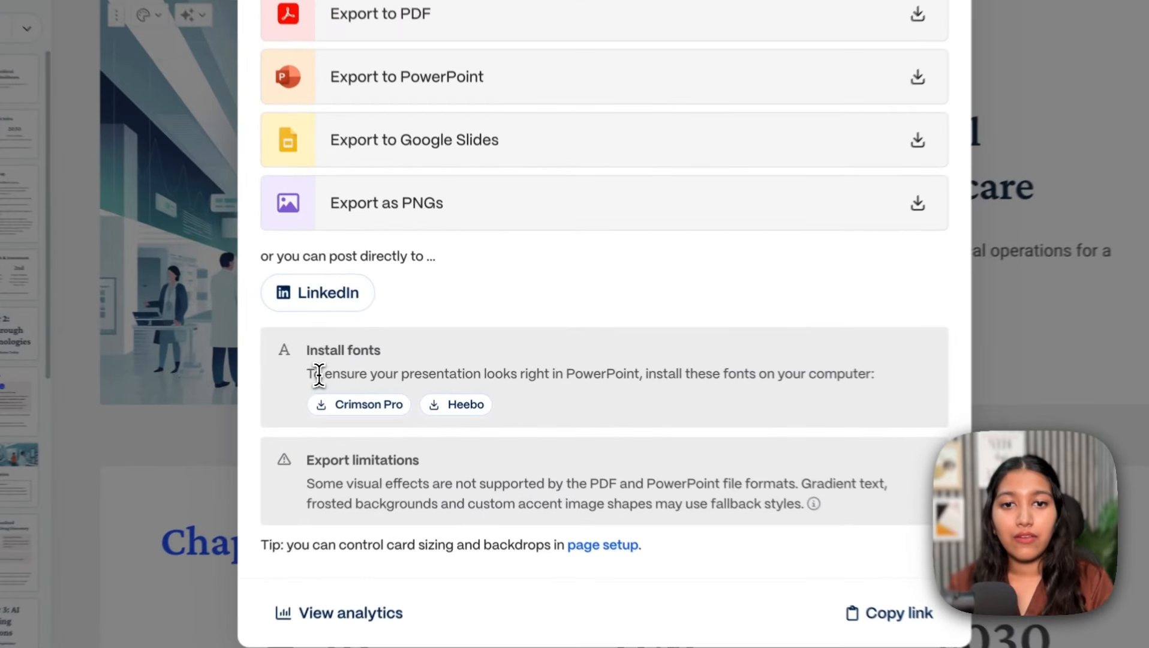
pyautogui.moveTo(354, 369); pyautogui.dragTo(802, 377)
pyautogui.click(651, 373)
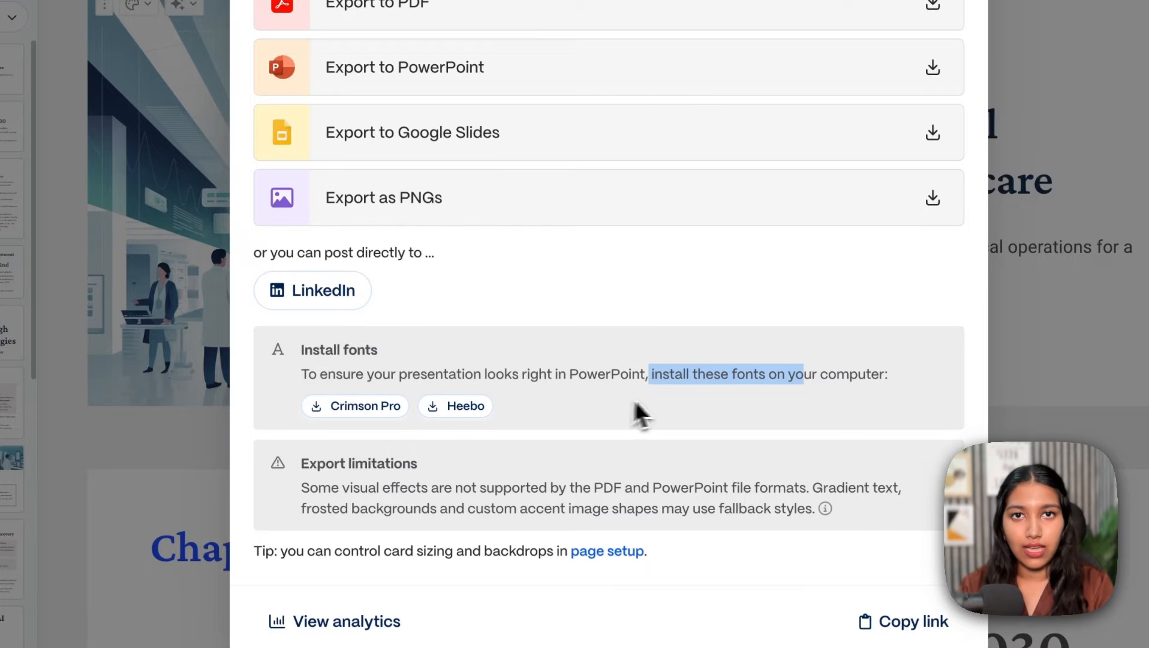
pyautogui.click(737, 363)
# Step: Check the card range choices for exporting and the note about downloading a static copy
pyautogui.scroll(4, 420, 468)
pyautogui.click(462, 171)
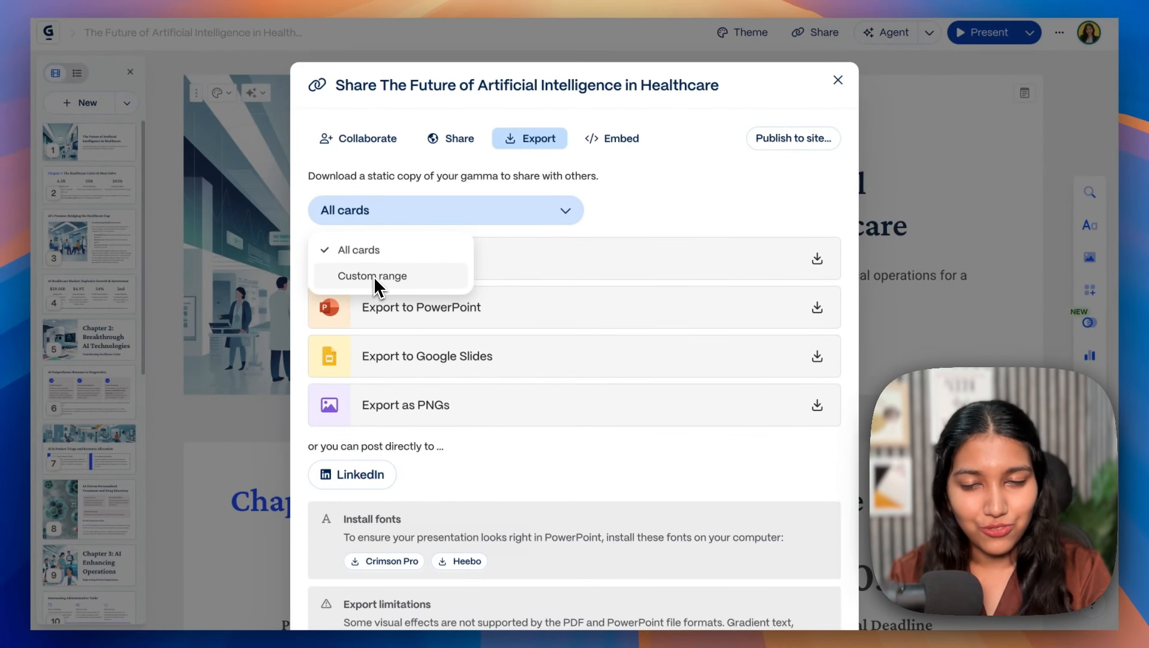
pyautogui.moveTo(360, 176); pyautogui.dragTo(425, 182)
pyautogui.click(334, 178)
pyautogui.moveTo(344, 178); pyautogui.dragTo(397, 178)
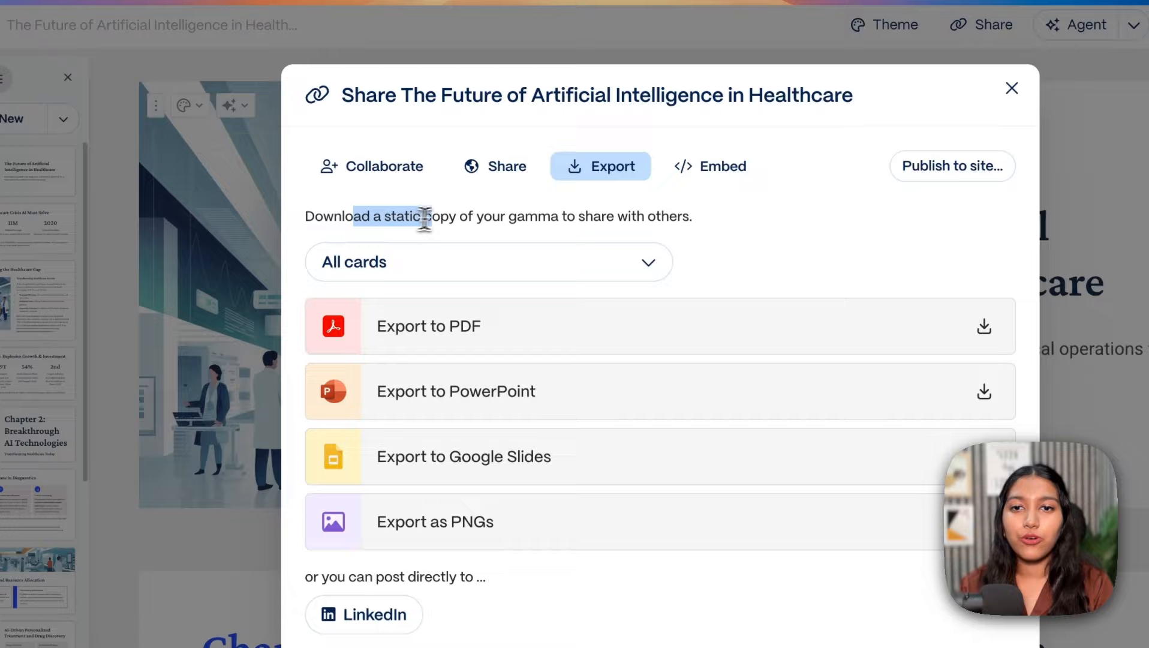
pyautogui.moveTo(424, 217); pyautogui.dragTo(463, 220)
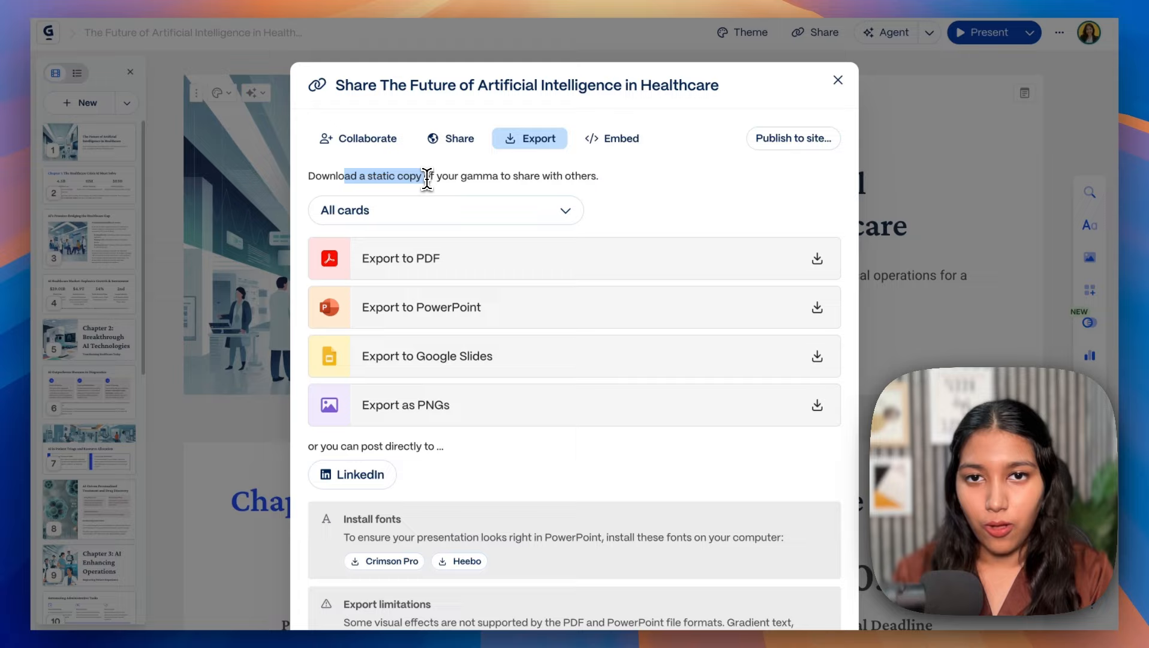
# Step: Examine the iframe snippet for embedding the presentation on a website, and return to the export options
pyautogui.click(604, 141)
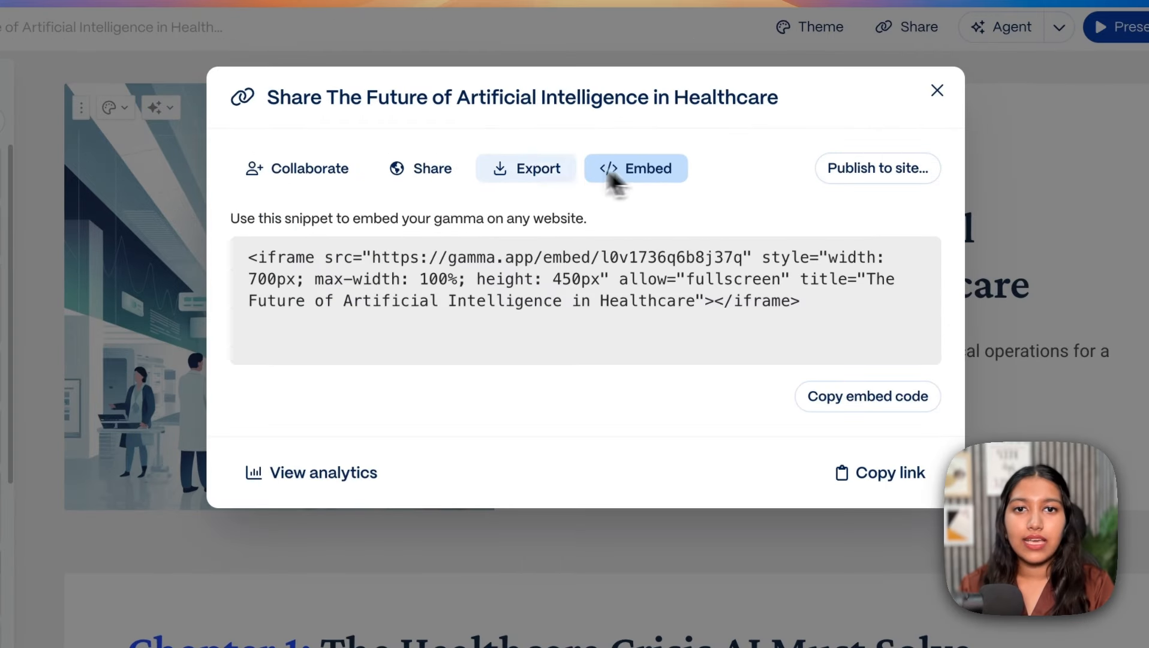
pyautogui.moveTo(287, 257); pyautogui.dragTo(562, 307)
pyautogui.click(563, 307)
pyautogui.click(540, 169)
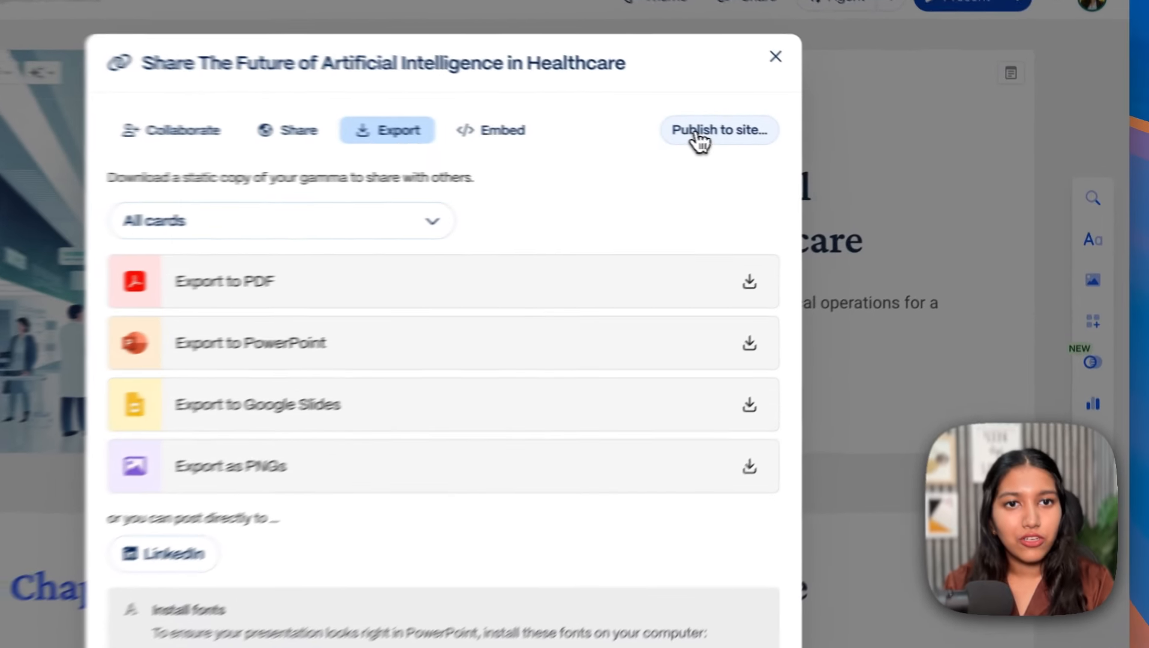
# Step: Publish the presentation as a website and look through the page from the title card to the Conclusion
pyautogui.click(782, 142)
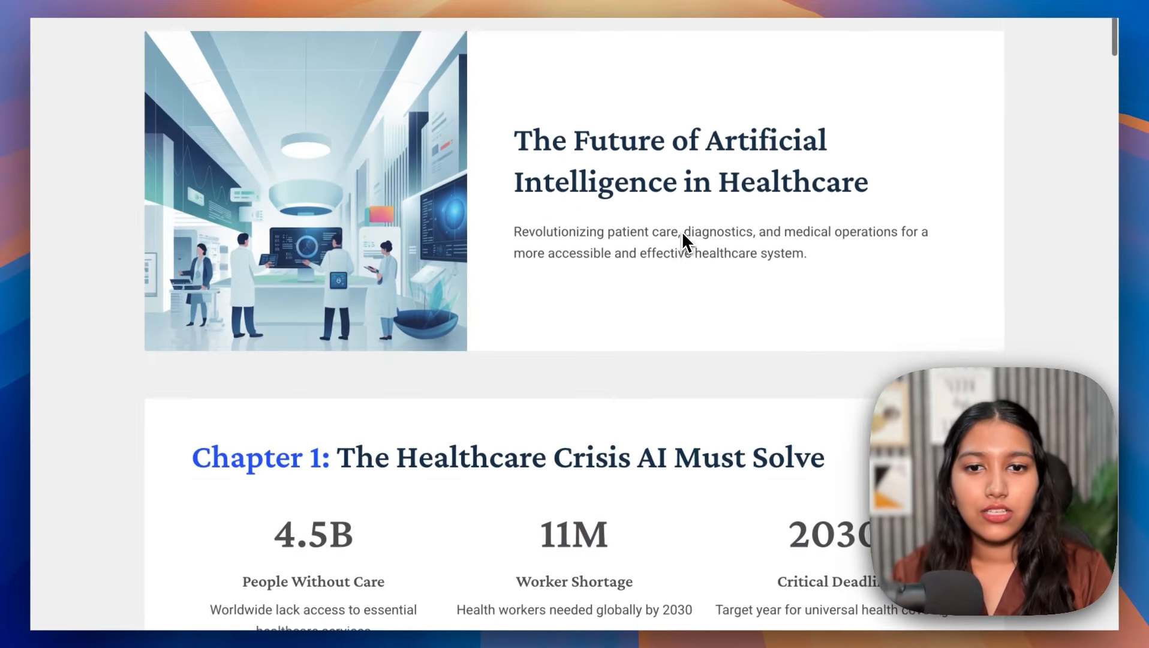
pyautogui.scroll(-5, 684, 243)
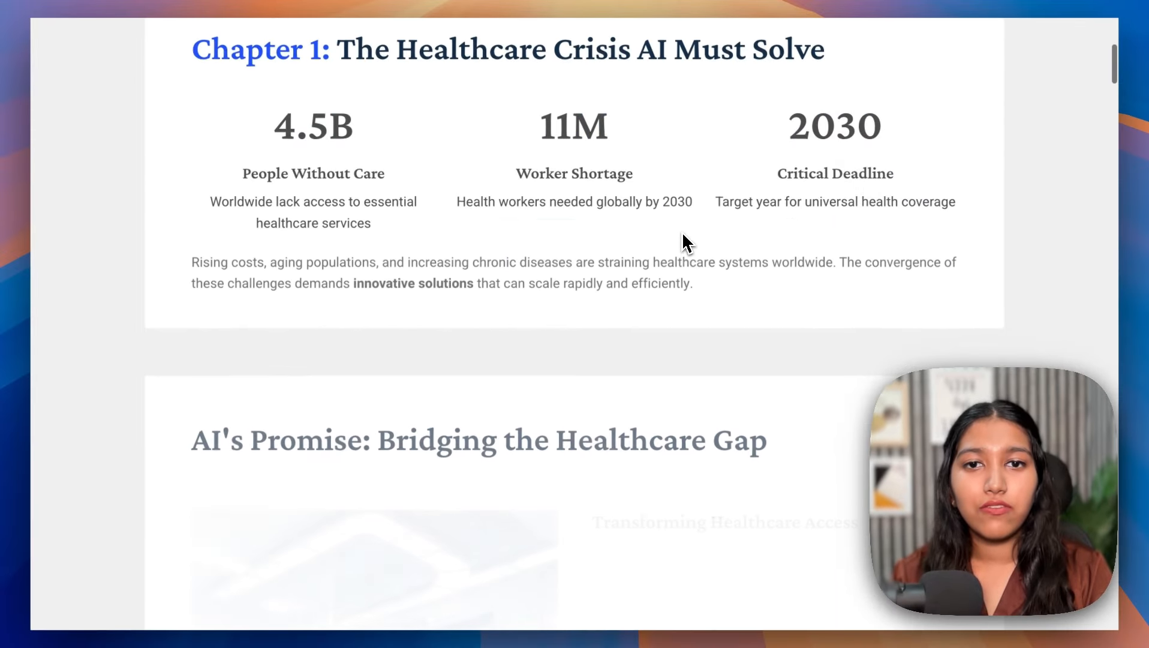
pyautogui.scroll(-15, 683, 234)
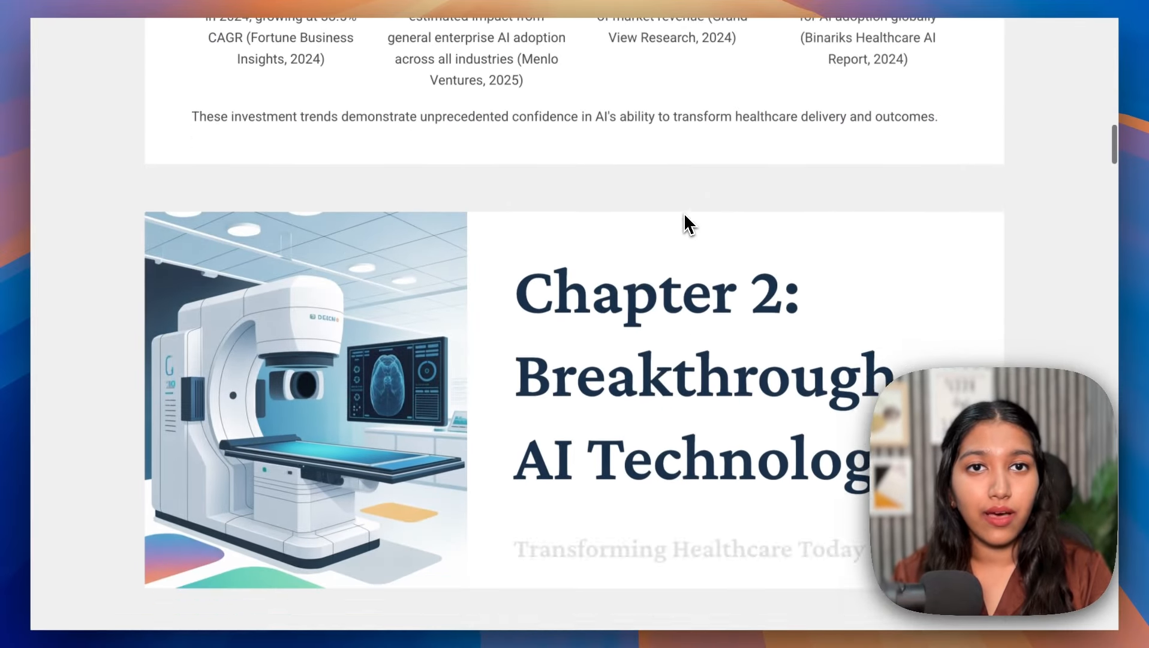
pyautogui.scroll(-15, 684, 214)
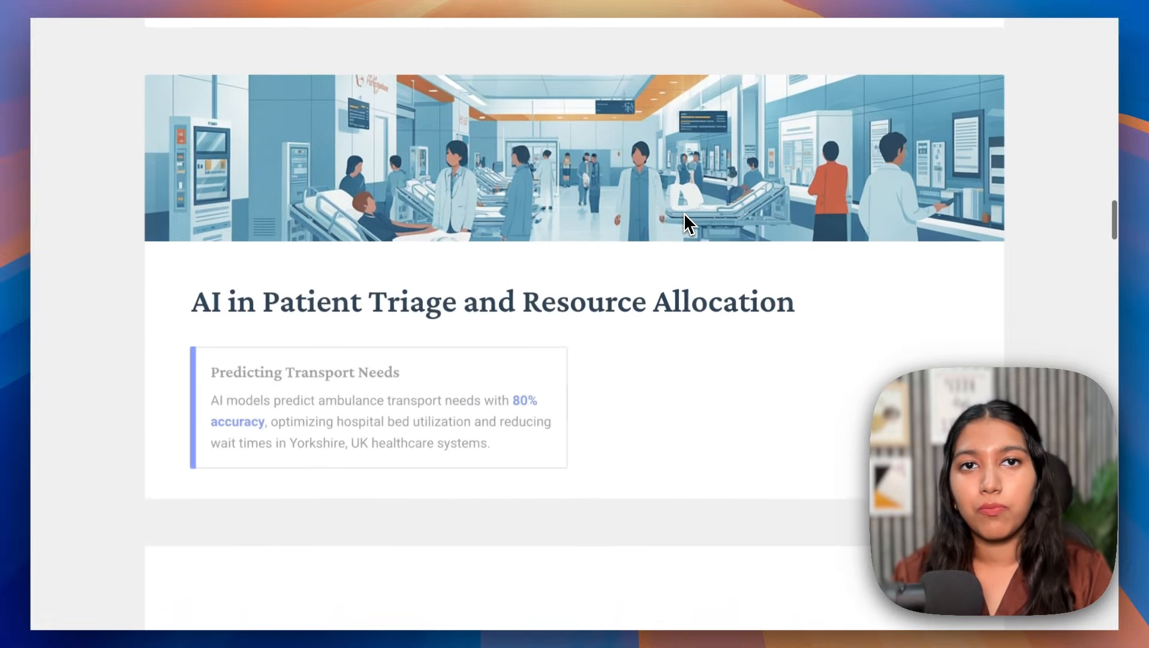
pyautogui.scroll(-10, 684, 212)
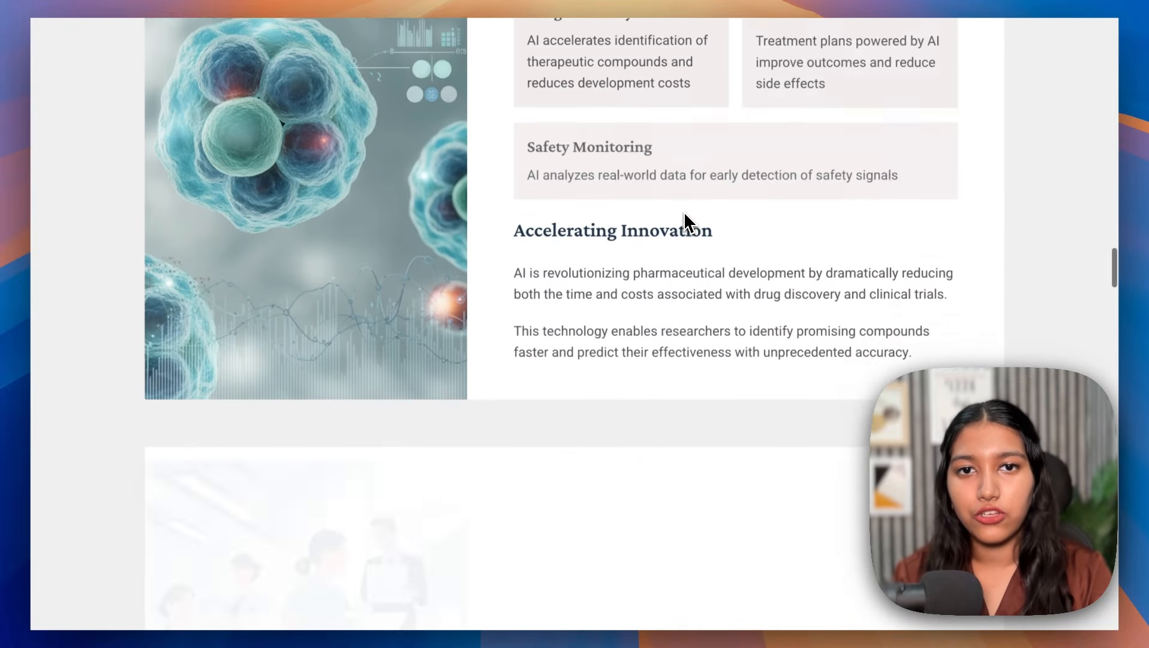
pyautogui.scroll(-20, 684, 211)
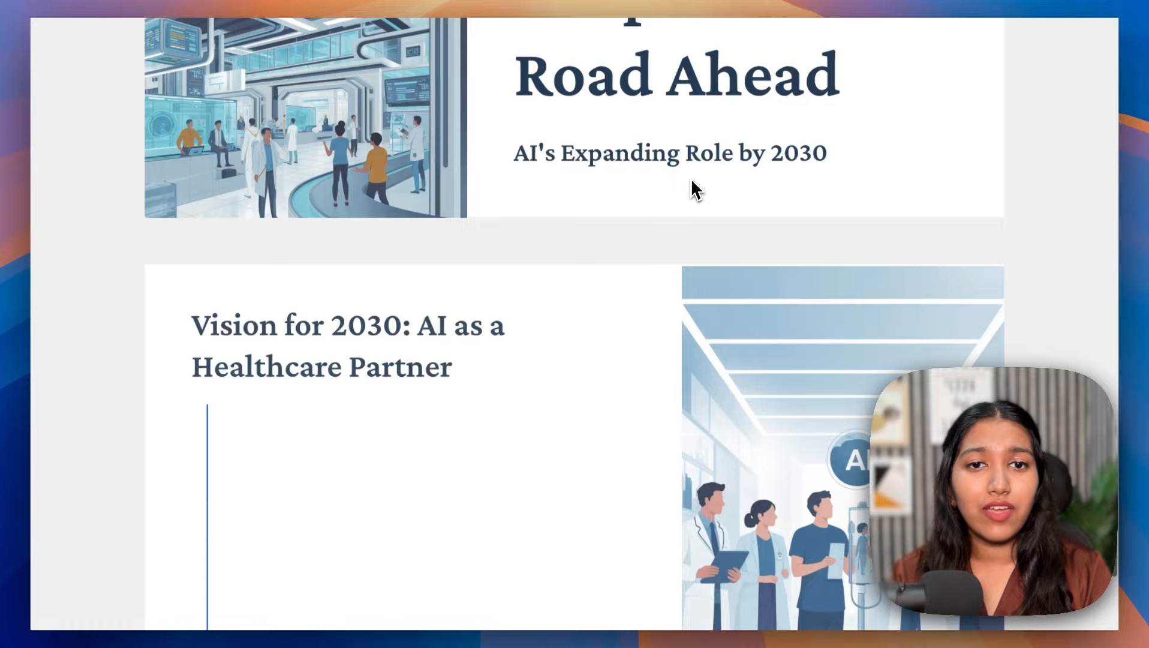
pyautogui.scroll(-15, 692, 177)
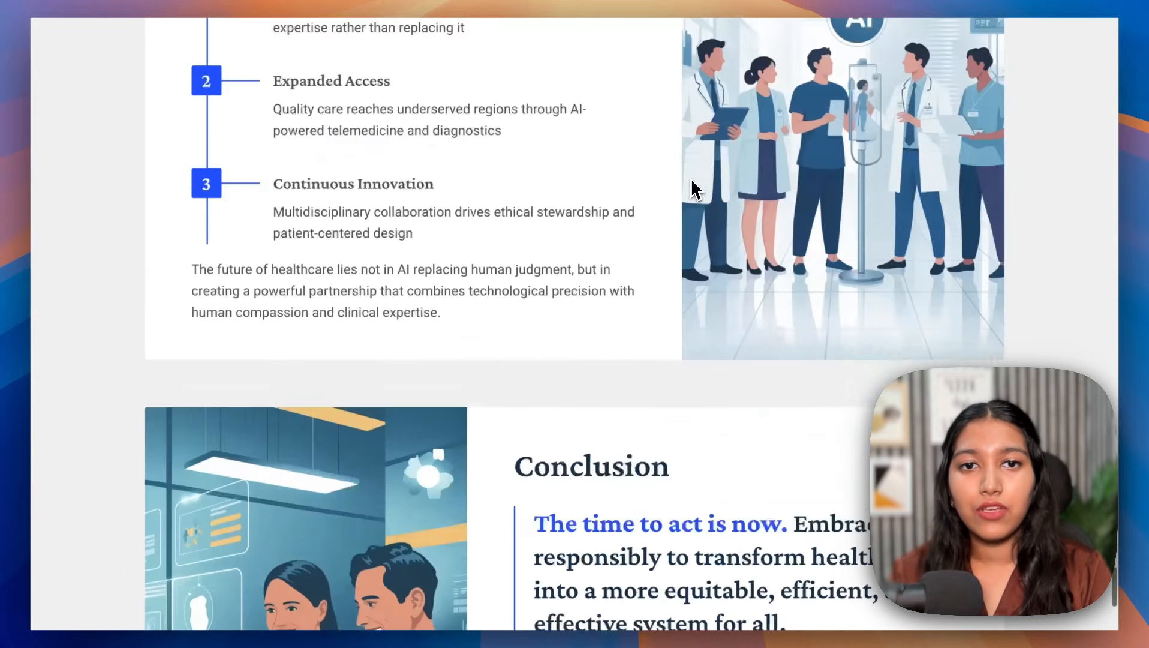
pyautogui.scroll(-5, 693, 184)
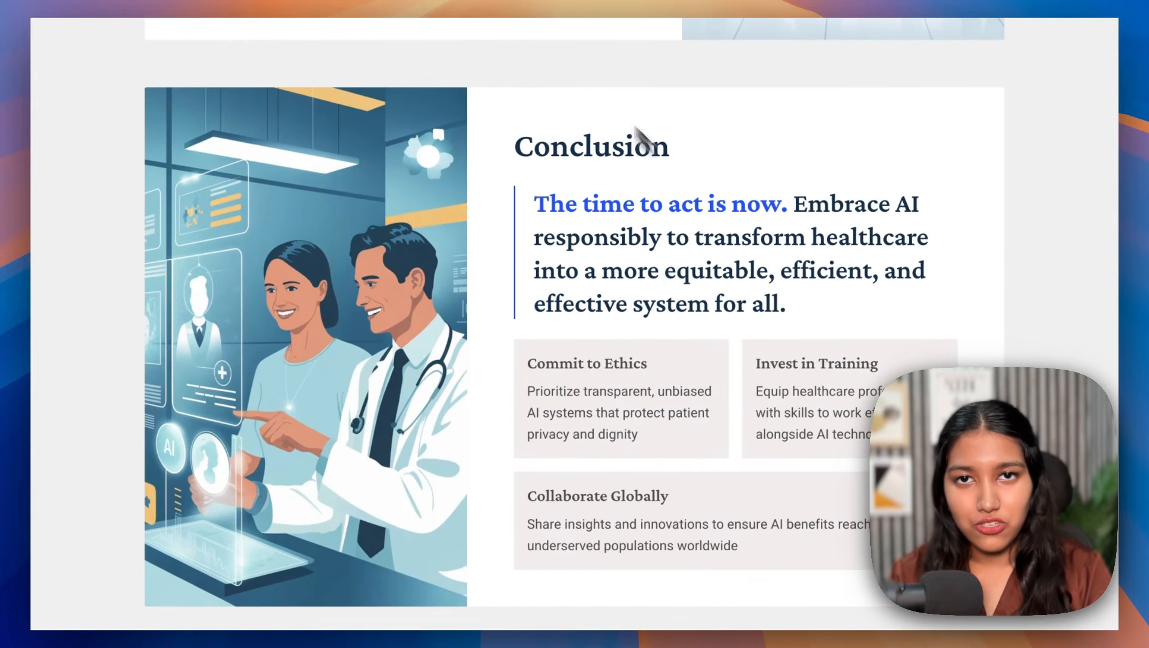
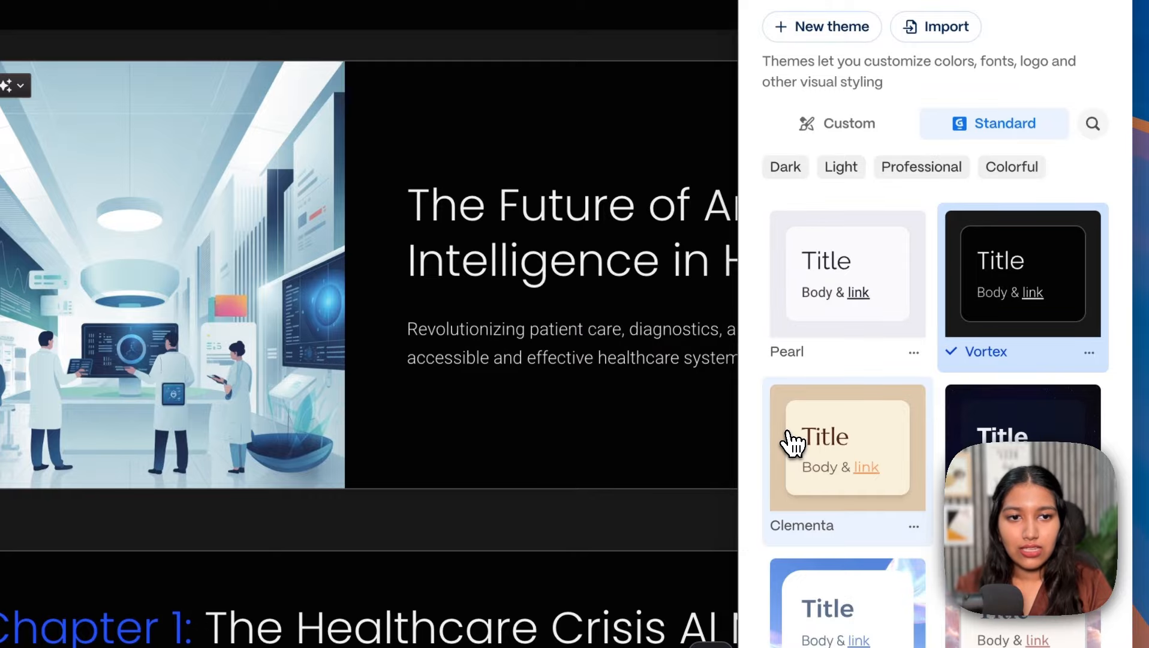
# Step: Browse the standard themes, apply Pearl to the website version, and look over its cards
pyautogui.scroll(-8, 862, 487)
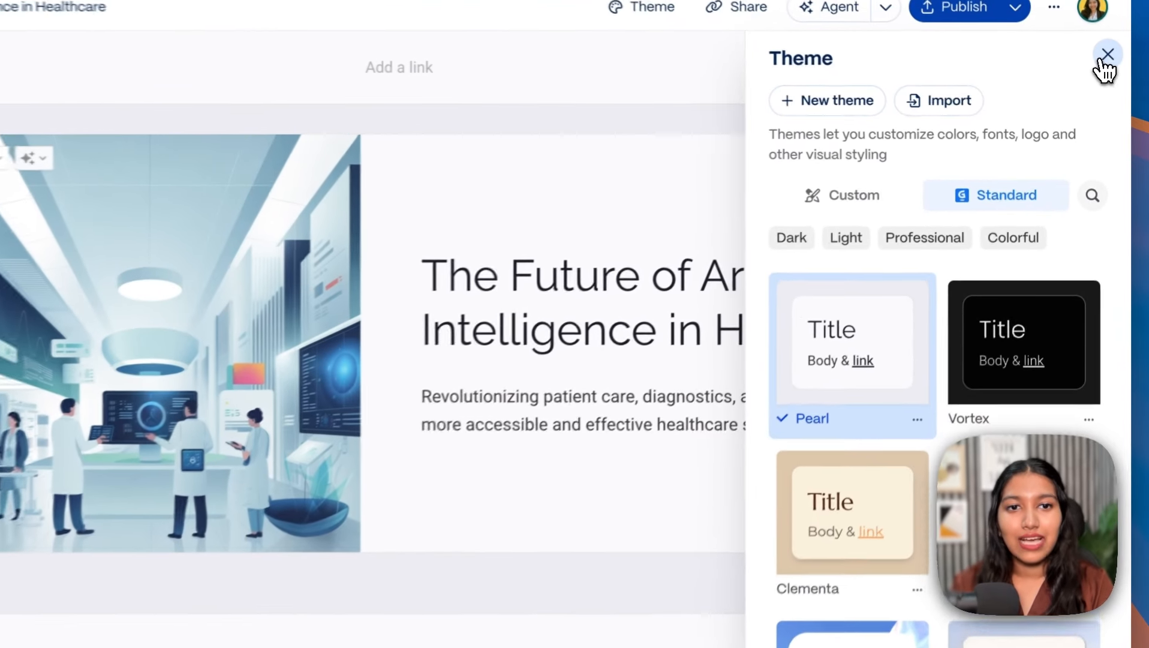
pyautogui.click(1100, 69)
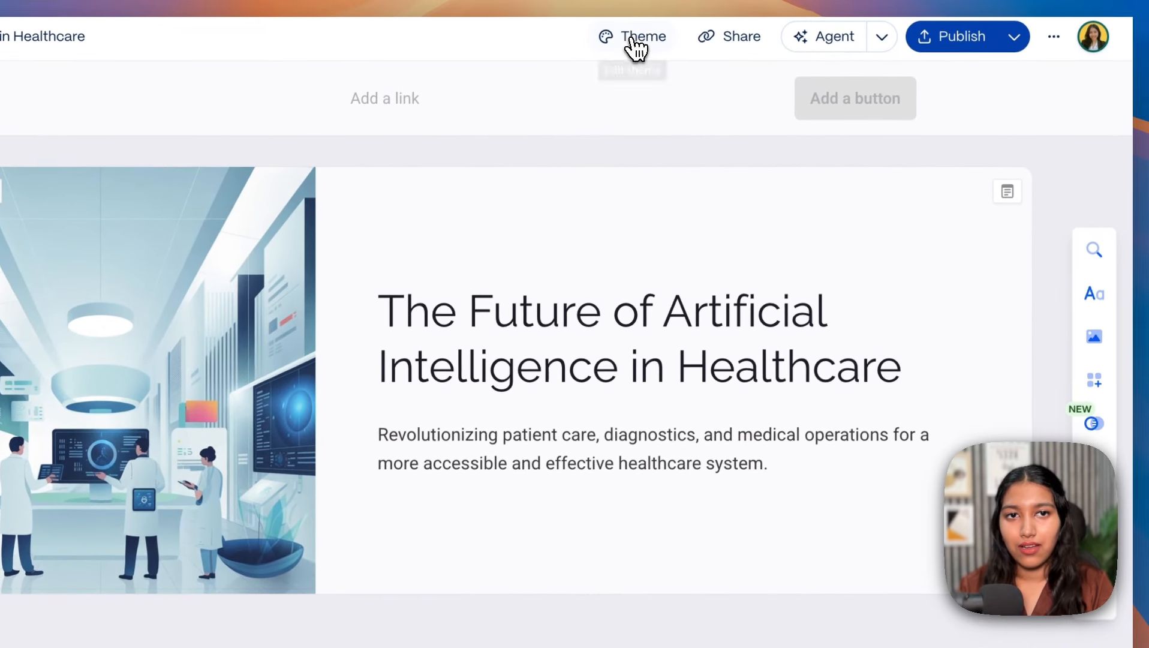
pyautogui.click(658, 0)
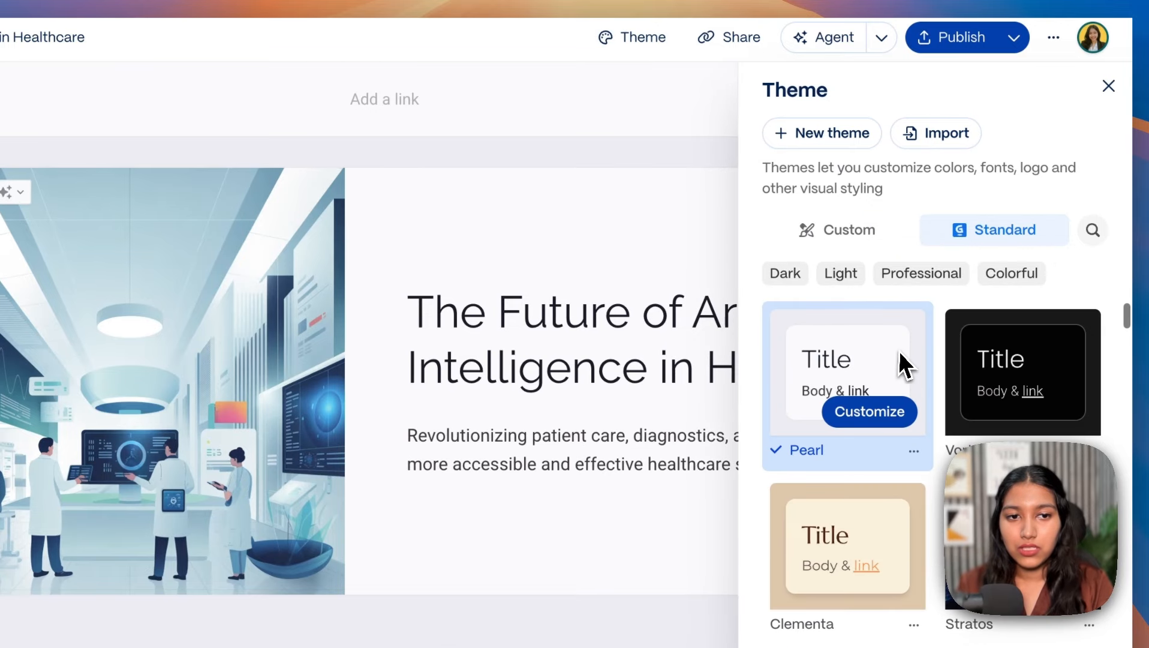
pyautogui.scroll(-3, 900, 352)
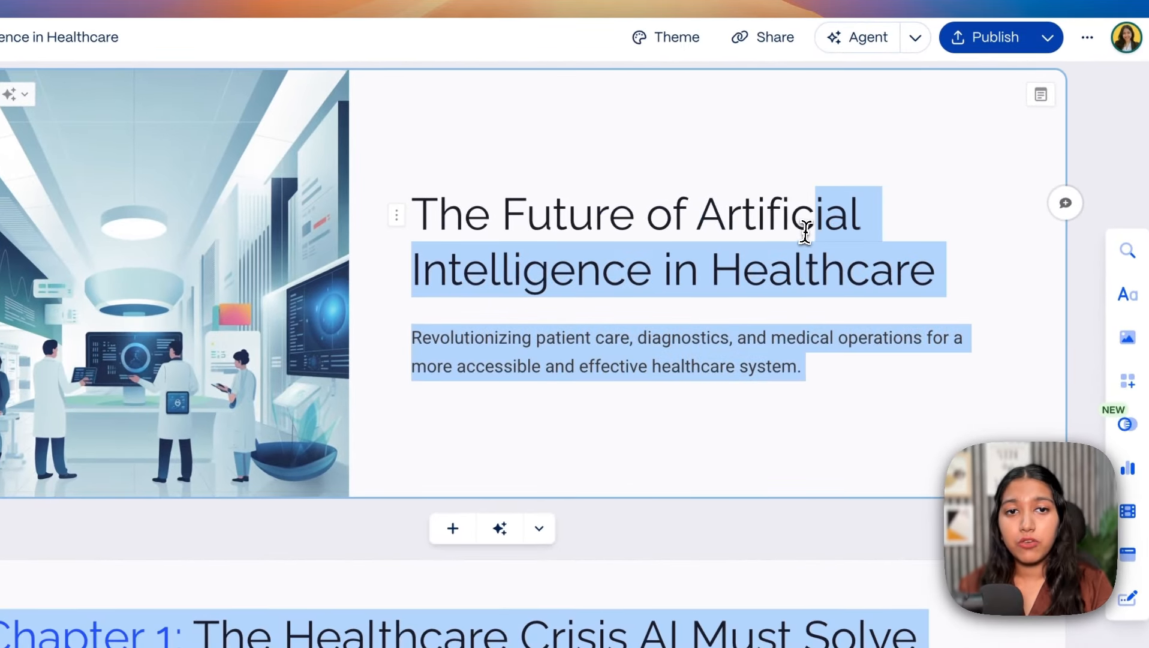
pyautogui.click(773, 231)
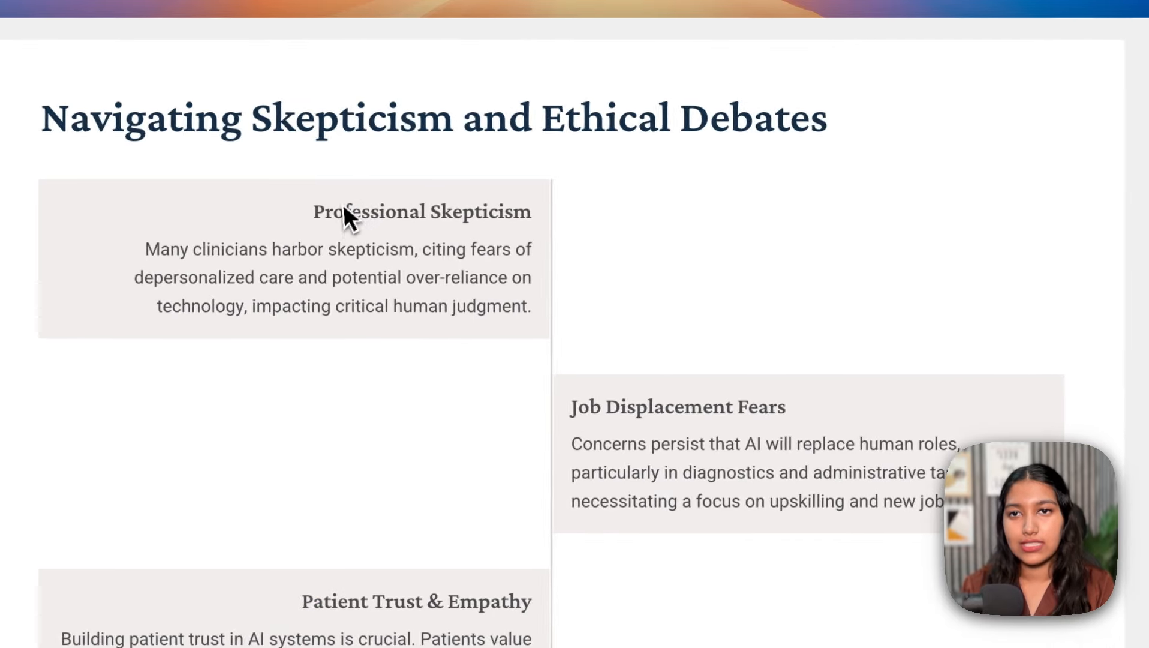
pyautogui.scroll(15, 342, 206)
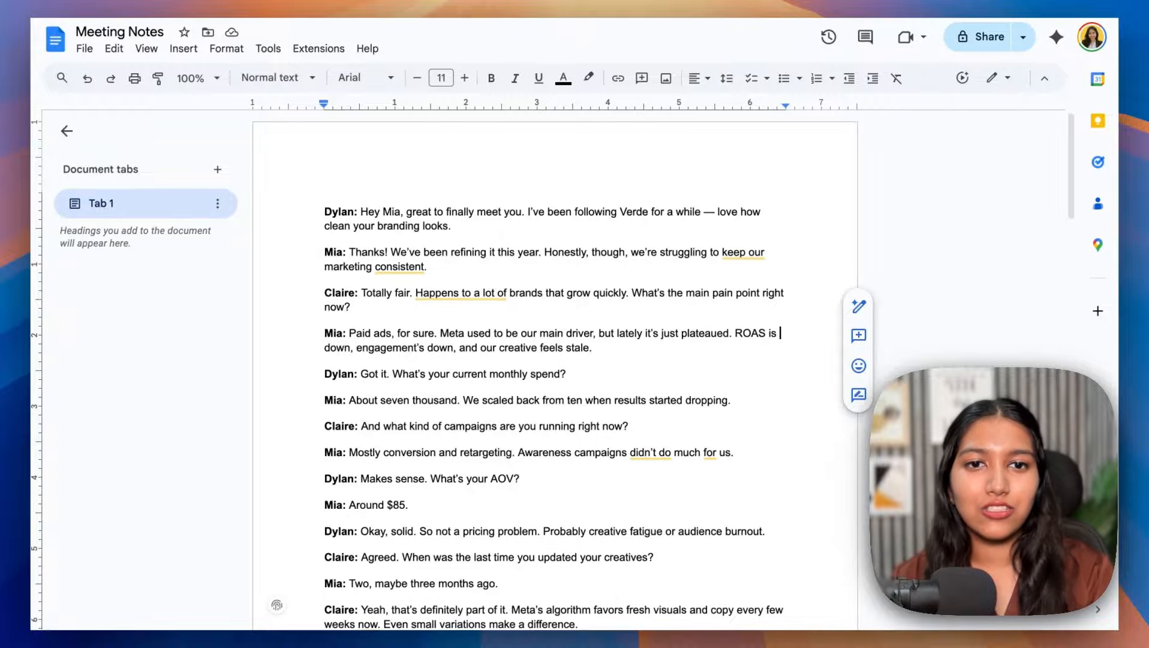
# Step: Switch to Google Docs and read through the Meeting Notes transcript from beginning to end
pyautogui.scroll(-5, 454, 370)
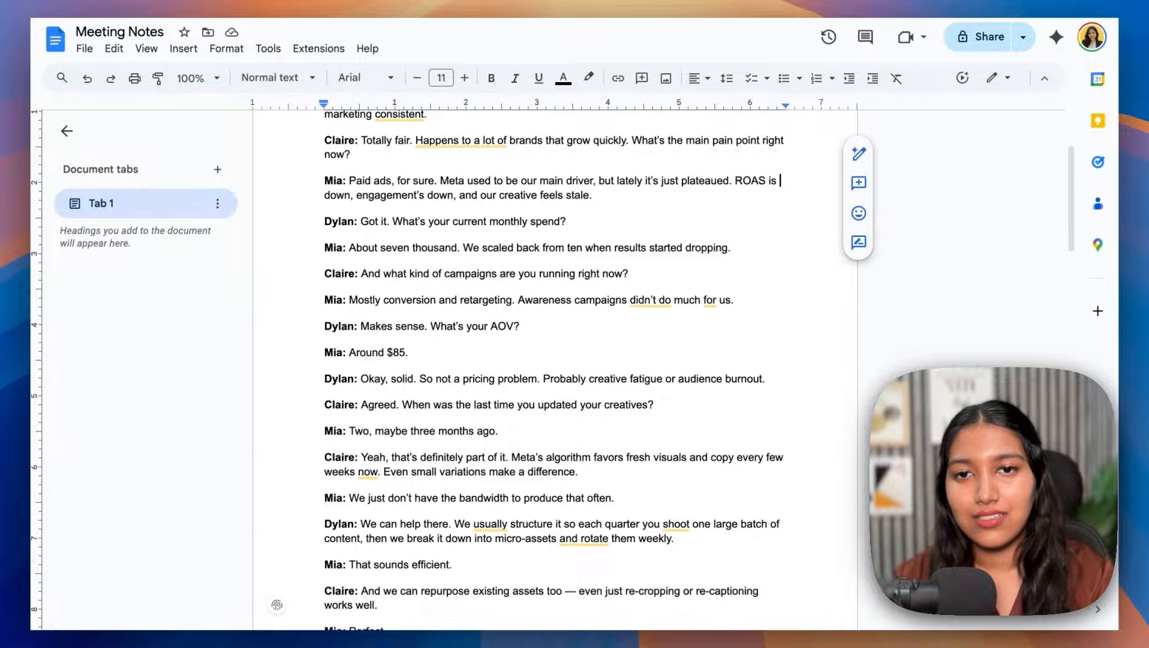
pyautogui.scroll(5, 553, 370)
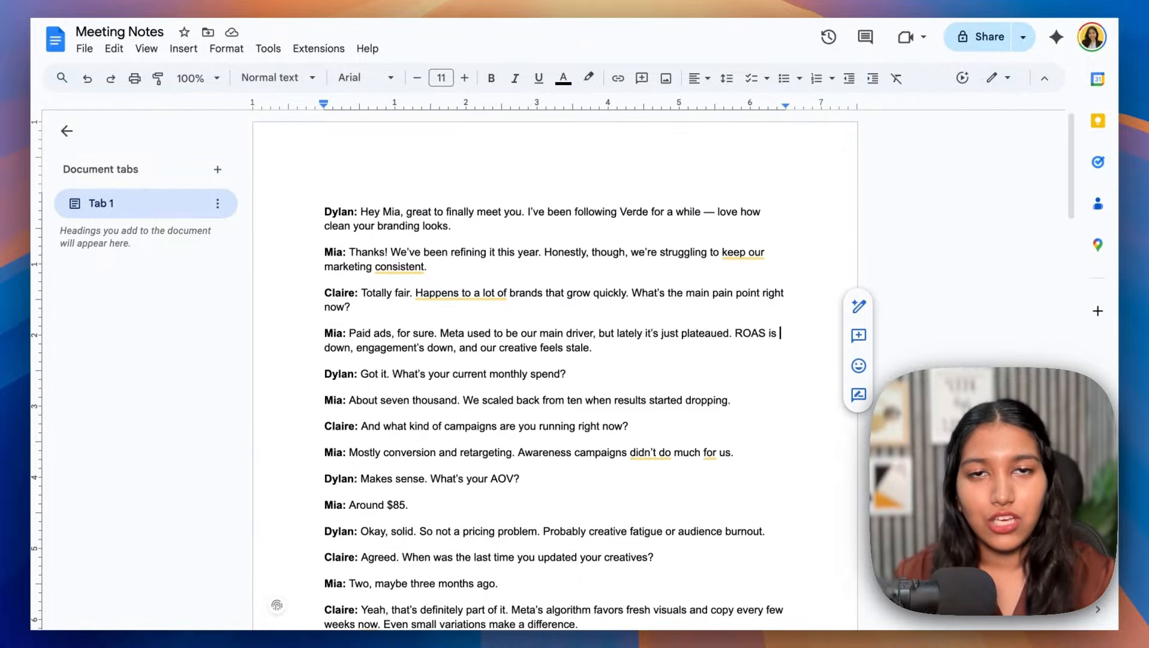
pyautogui.scroll(-20, 555, 372)
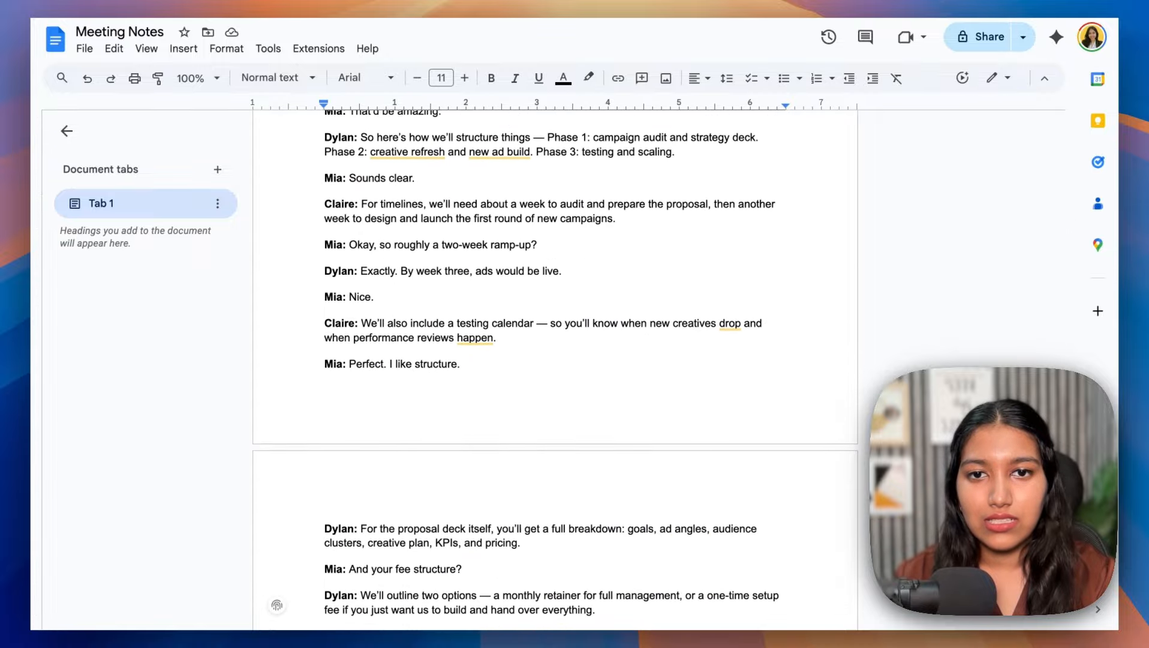
pyautogui.scroll(-5, 554, 371)
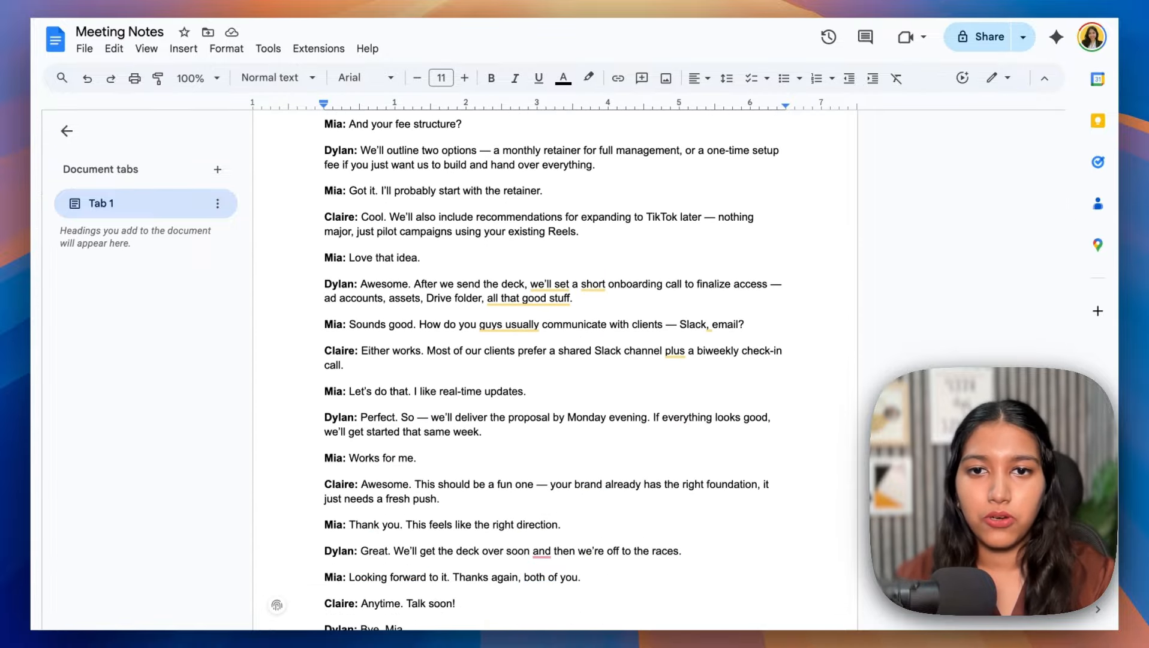
pyautogui.scroll(8, 554, 372)
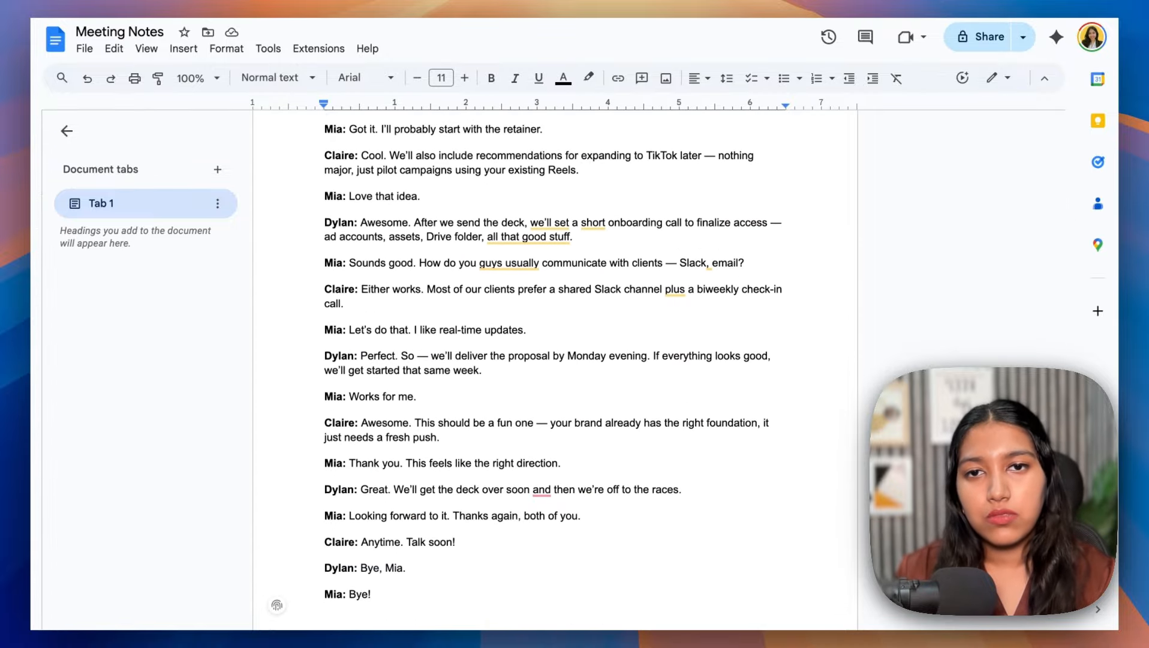
pyautogui.scroll(20, 555, 372)
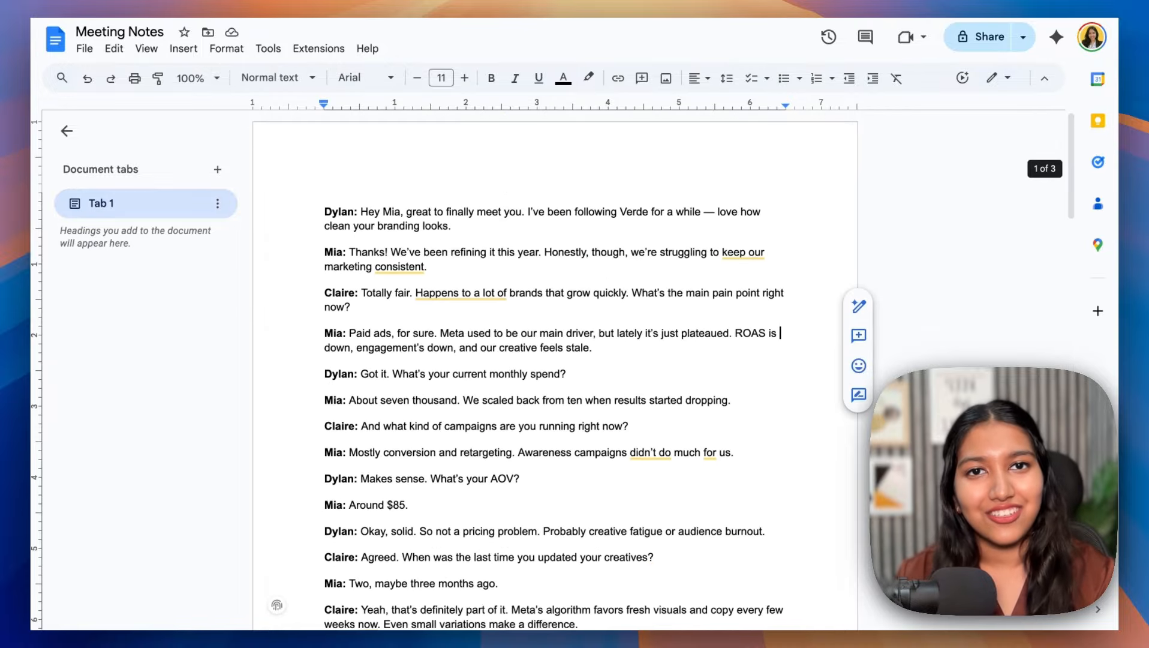
pyautogui.scroll(2, 314, 198)
# Step: Download the Meeting Notes document as a PDF
pyautogui.click(314, 198)
pyautogui.moveTo(325, 143); pyautogui.dragTo(664, 647)
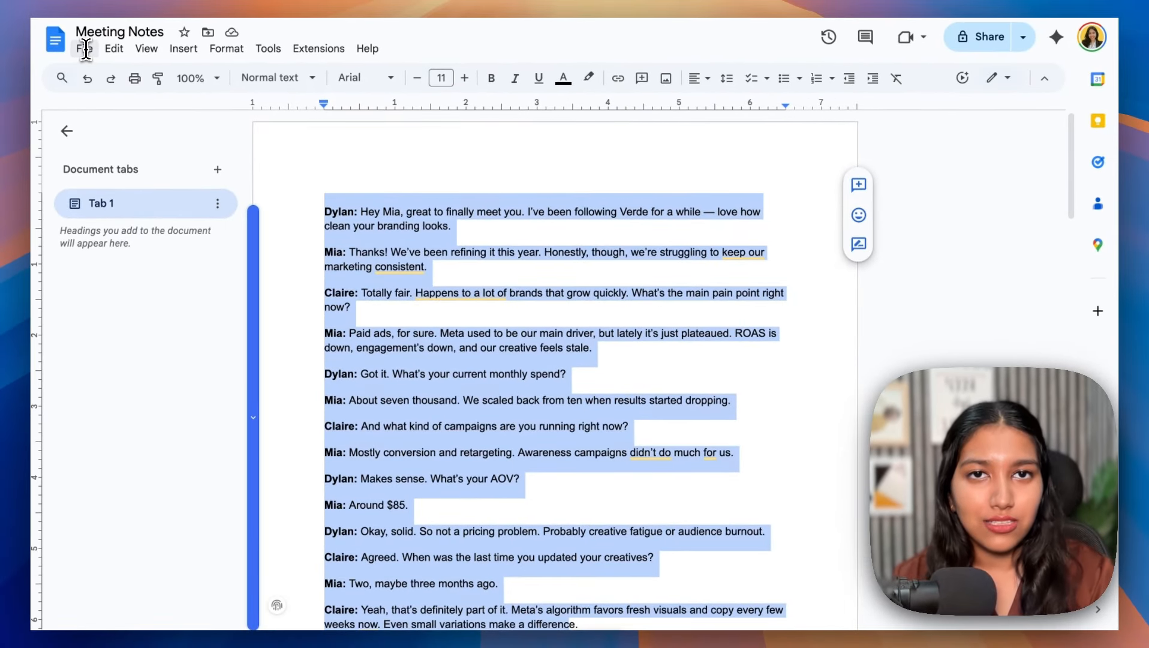
pyautogui.click(85, 49)
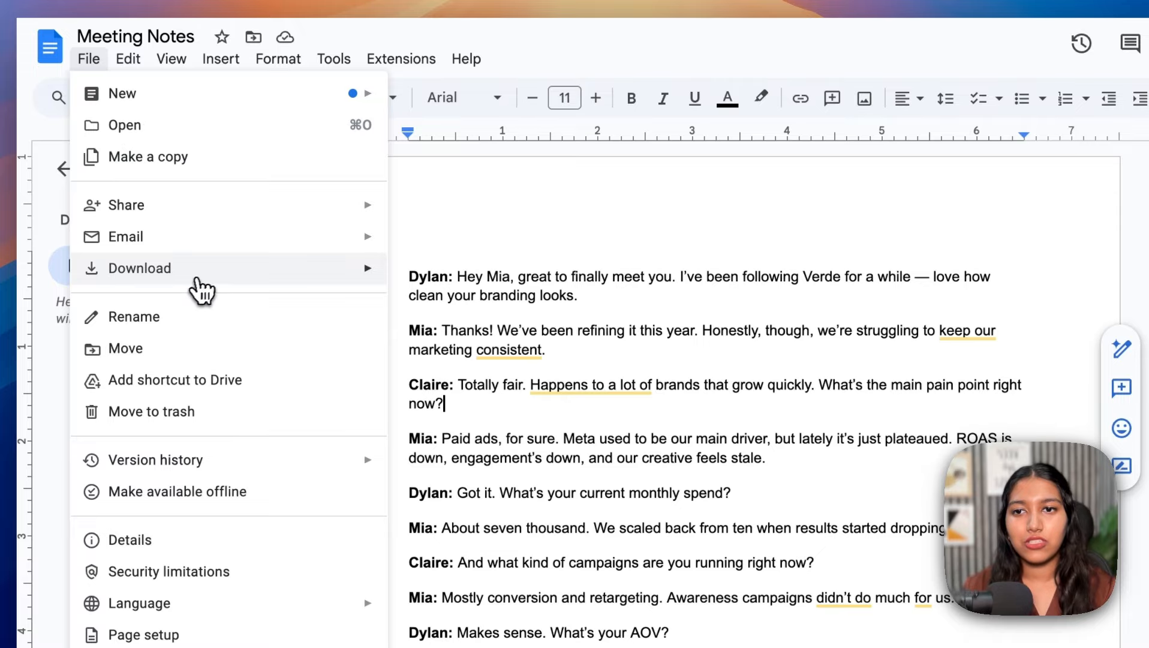
pyautogui.moveTo(278, 222)
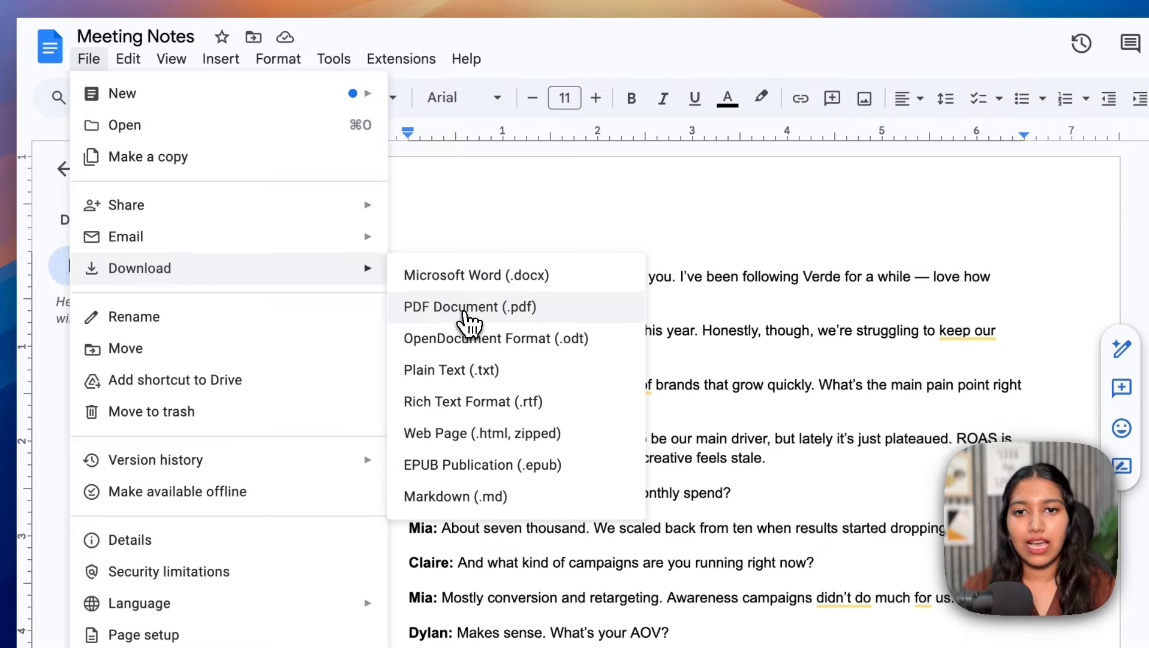
pyautogui.click(469, 324)
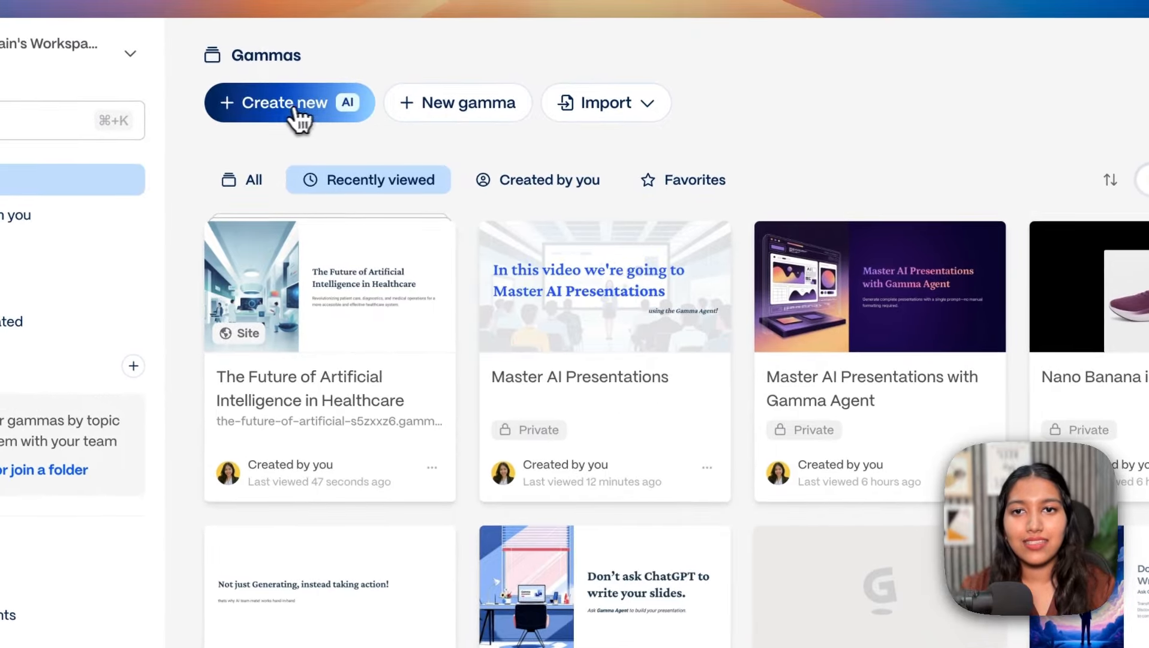
# Step: Switch to Gamma and start a new AI creation by importing the file Meeting Notes.pdf
pyautogui.click(321, 119)
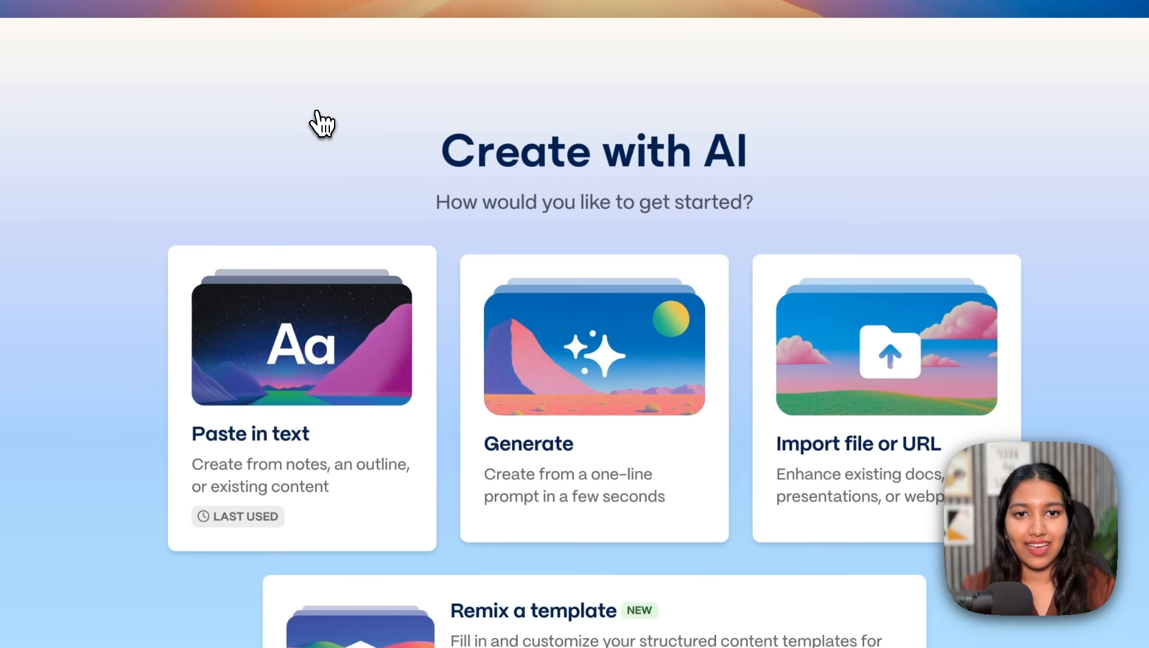
pyautogui.scroll(-3, 828, 377)
pyautogui.click(834, 372)
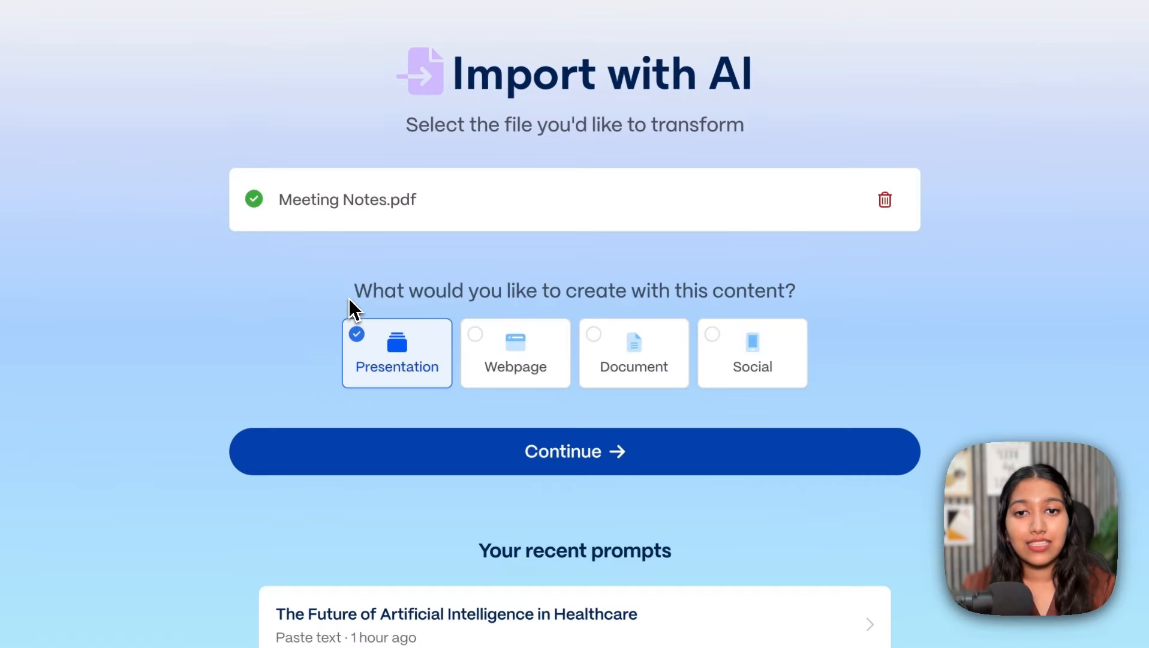
# Step: Choose Document as the output for the imported content and continue to the prompt editor
pyautogui.moveTo(349, 295); pyautogui.dragTo(800, 310)
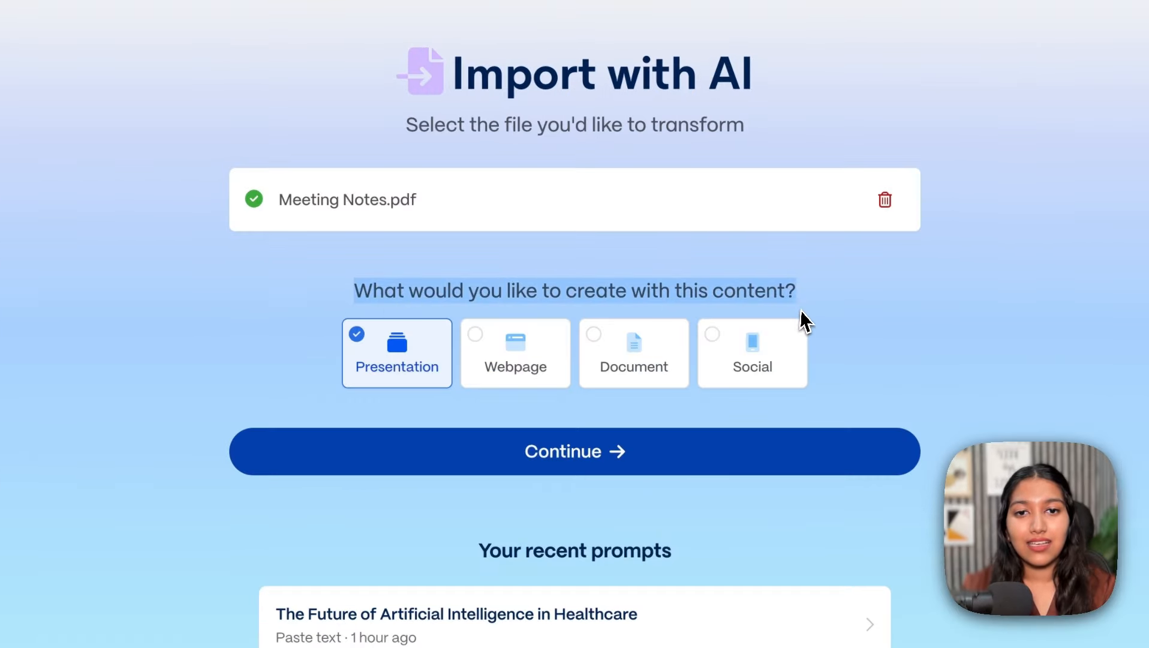
pyautogui.click(800, 307)
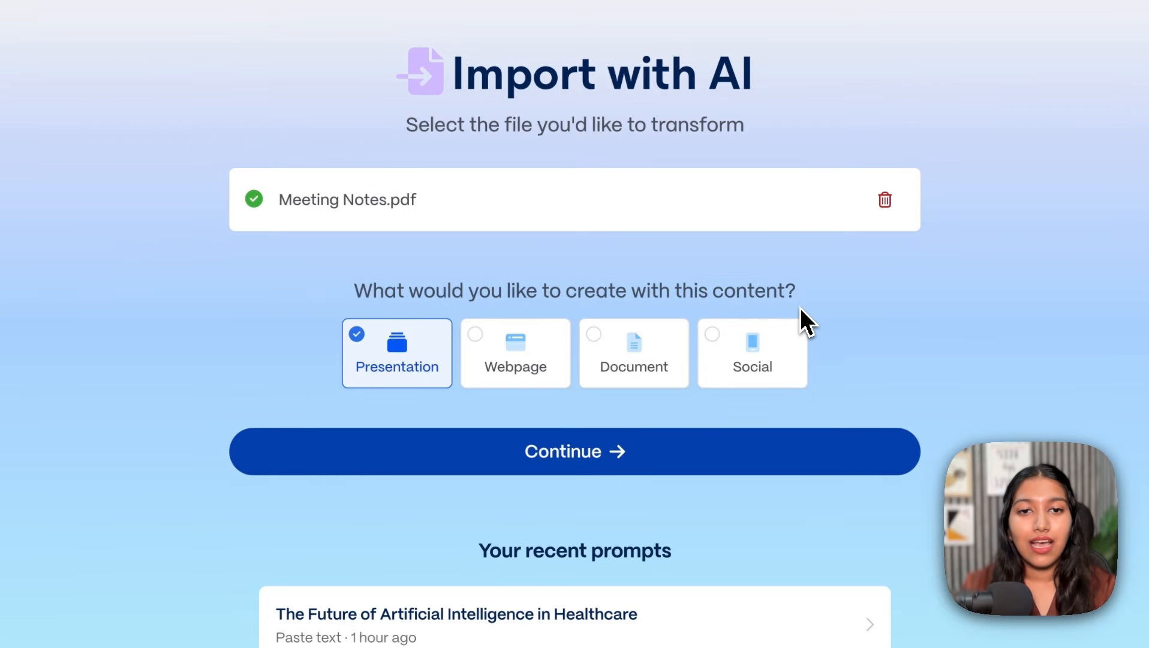
pyautogui.click(656, 358)
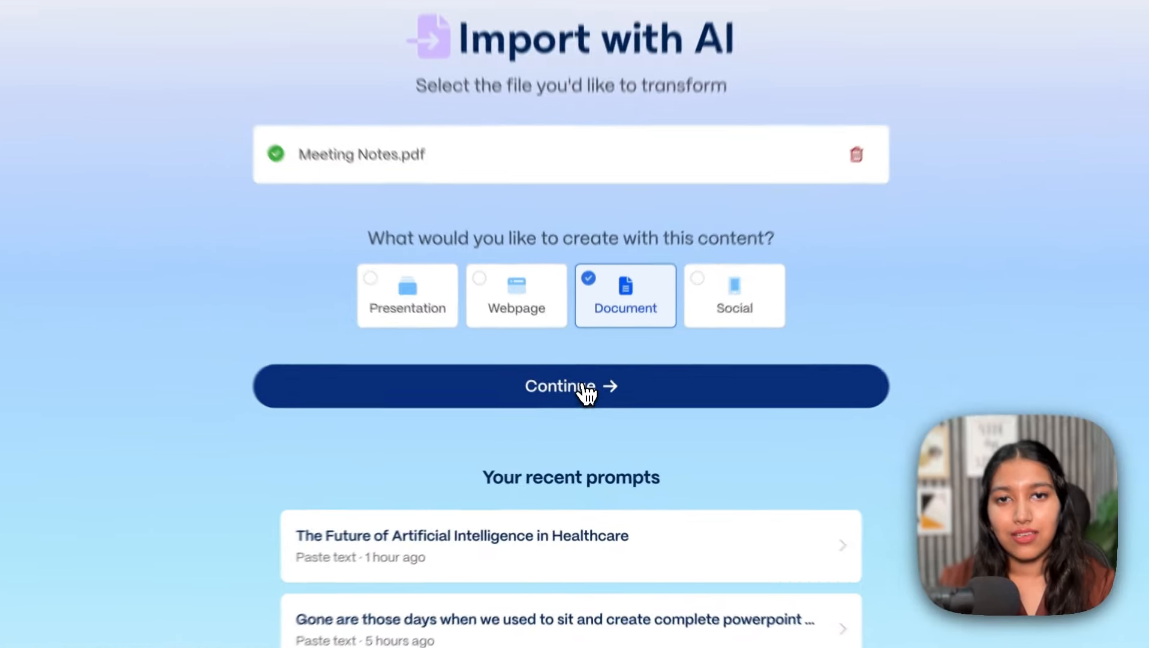
pyautogui.click(583, 401)
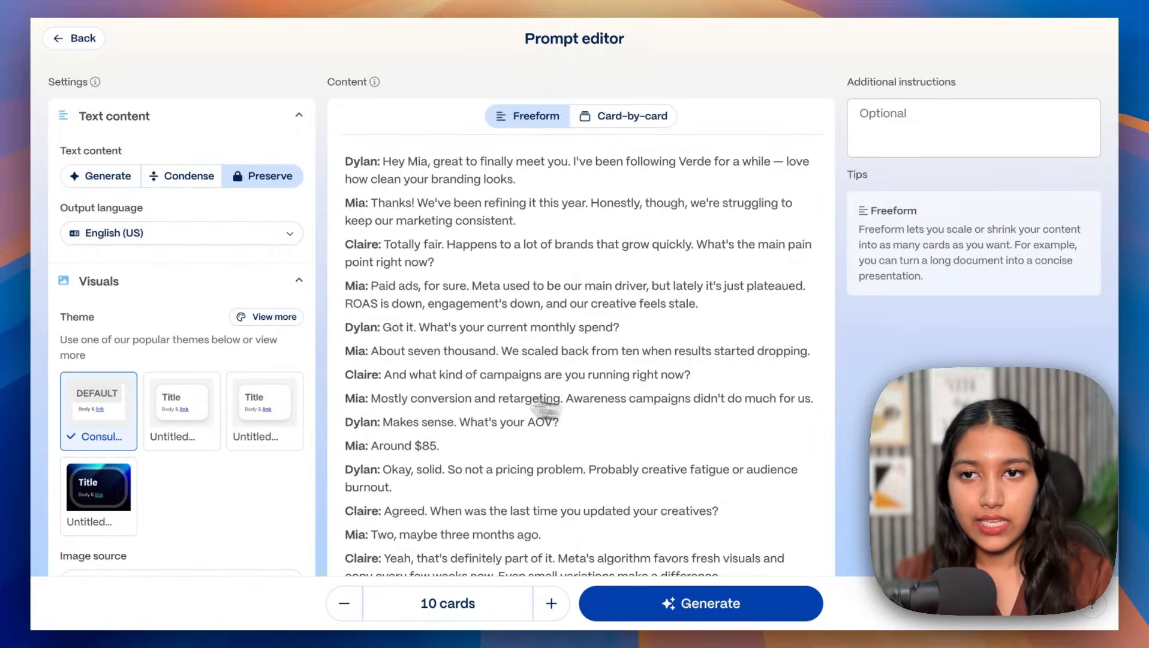
# Step: Set the text content mode to Generate for the imported meeting notes
pyautogui.scroll(-1, 257, 393)
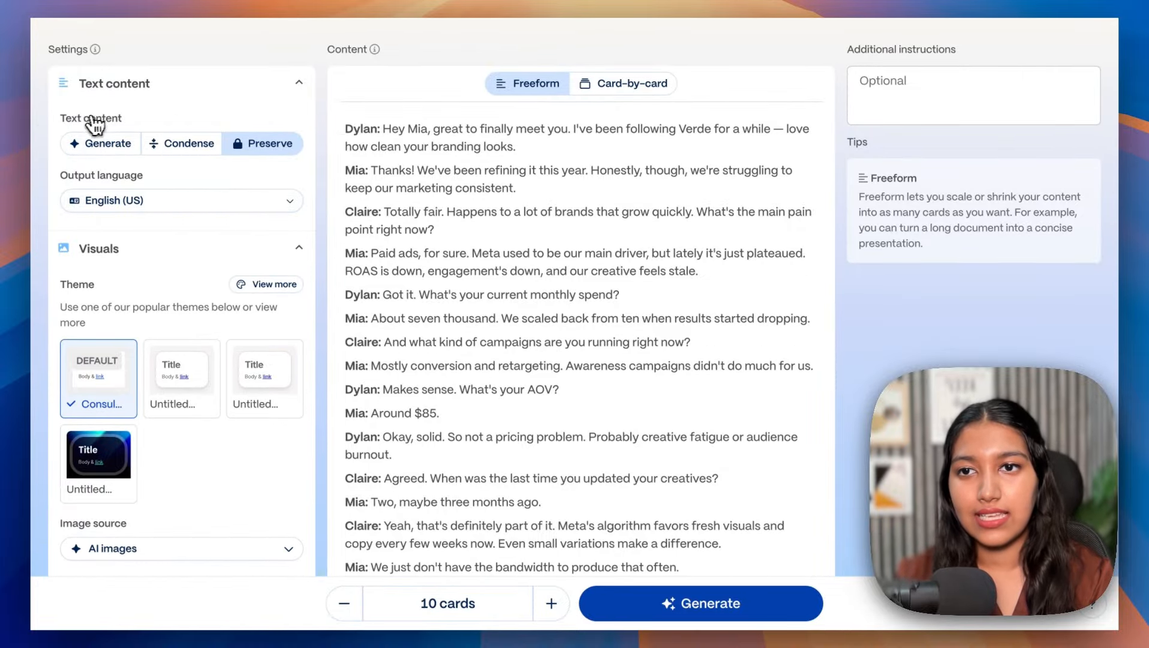
pyautogui.click(111, 144)
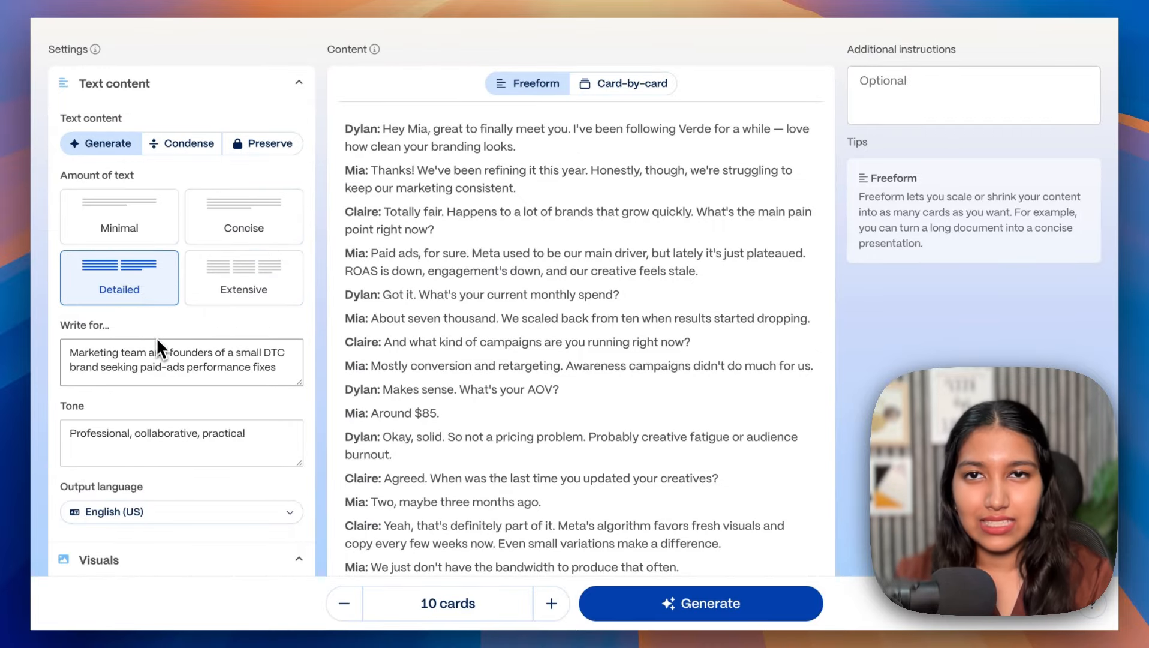
# Step: Review the prompt editor settings for the document: target audience, tone, theme, image source and image art style
pyautogui.scroll(-1, 158, 340)
pyautogui.click(166, 324)
pyautogui.click(68, 284)
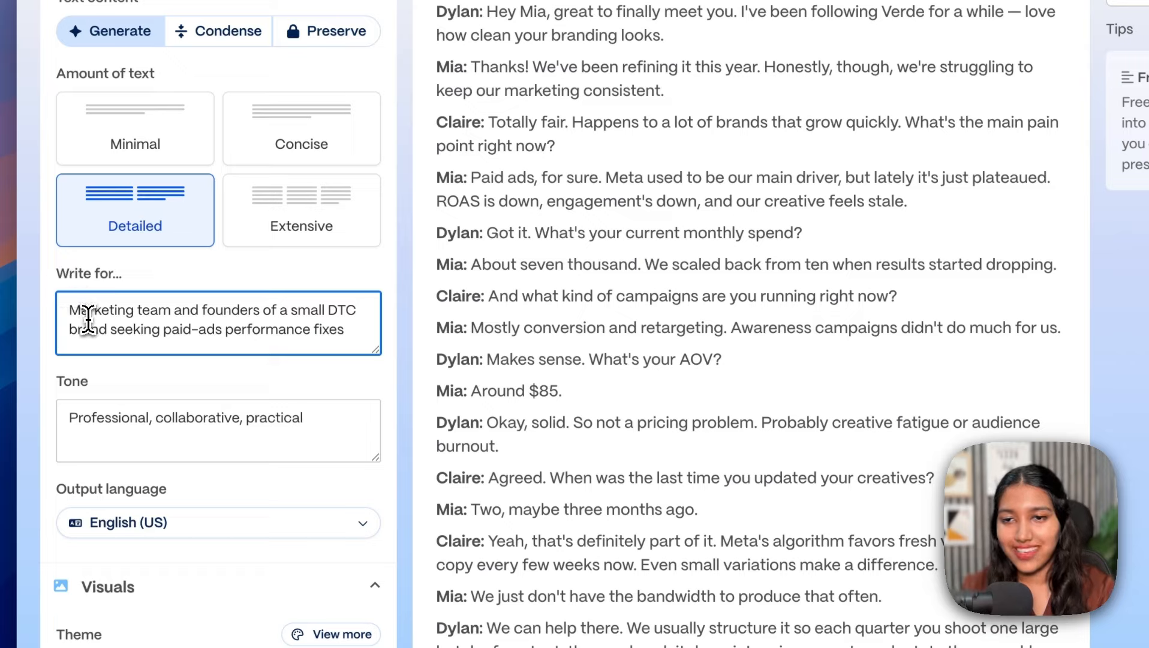
pyautogui.moveTo(69, 313); pyautogui.dragTo(355, 329)
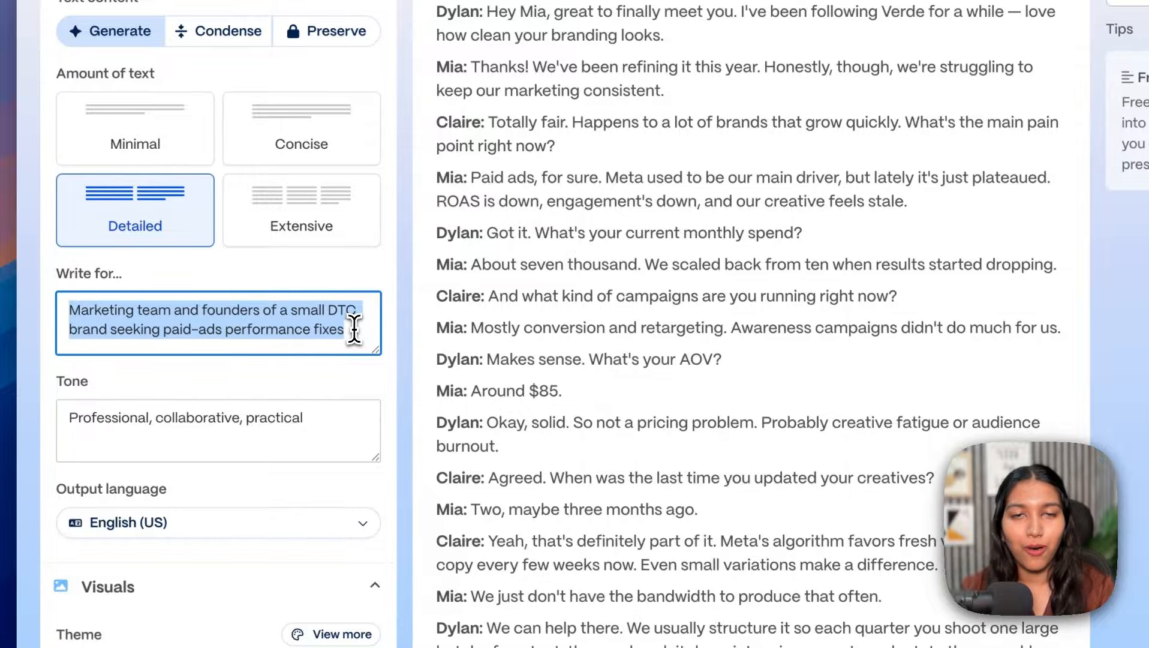
pyautogui.click(356, 331)
pyautogui.scroll(-5, 356, 330)
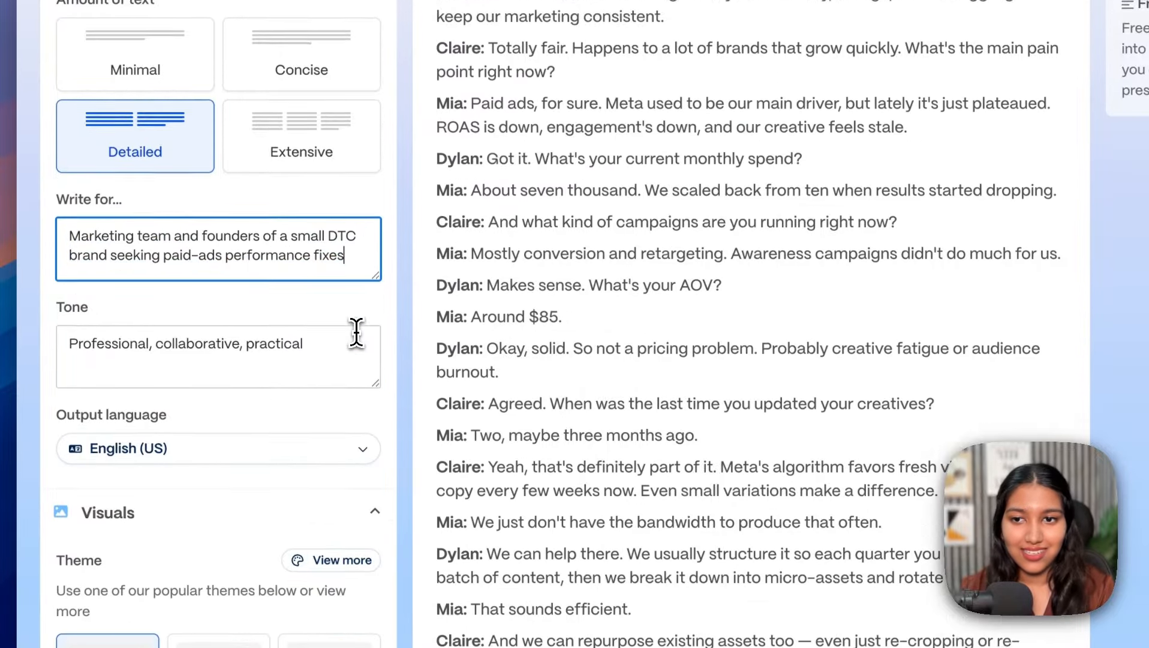
pyautogui.moveTo(354, 289); pyautogui.dragTo(56, 288)
pyautogui.scroll(-5, 119, 351)
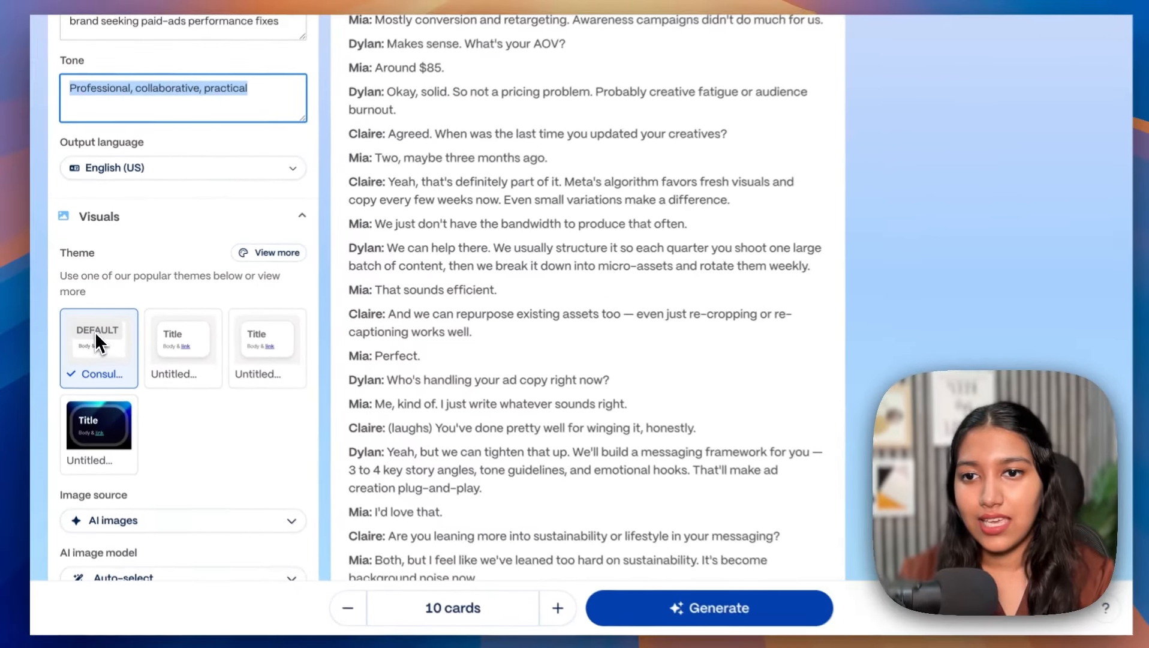
pyautogui.scroll(-3, 99, 362)
pyautogui.scroll(-2, 99, 363)
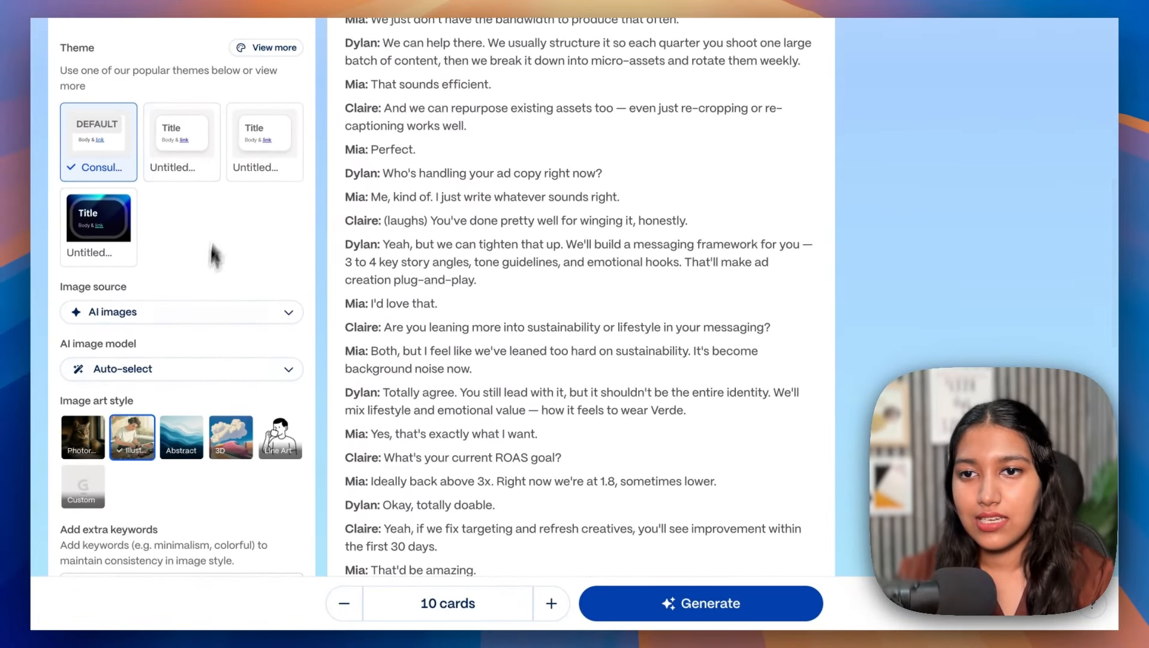
pyautogui.scroll(-3, 97, 366)
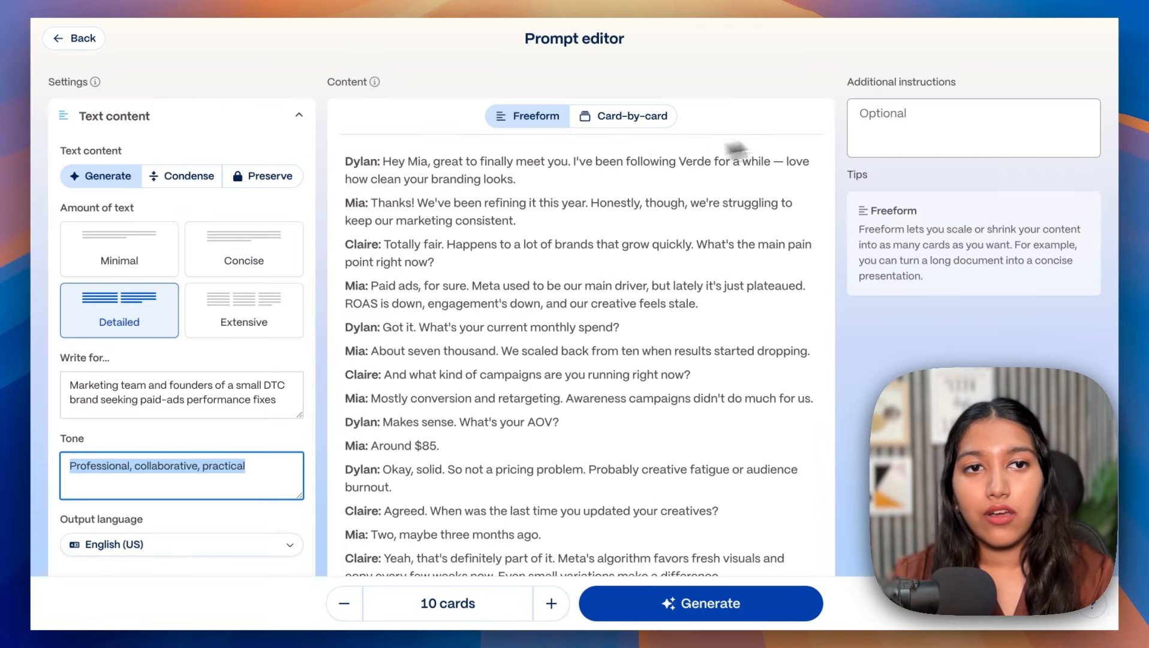
# Step: Add instructions to transform this into a client ready proposal to send over, noting all details are in the text and only language and format need converting
pyautogui.click(863, 123)
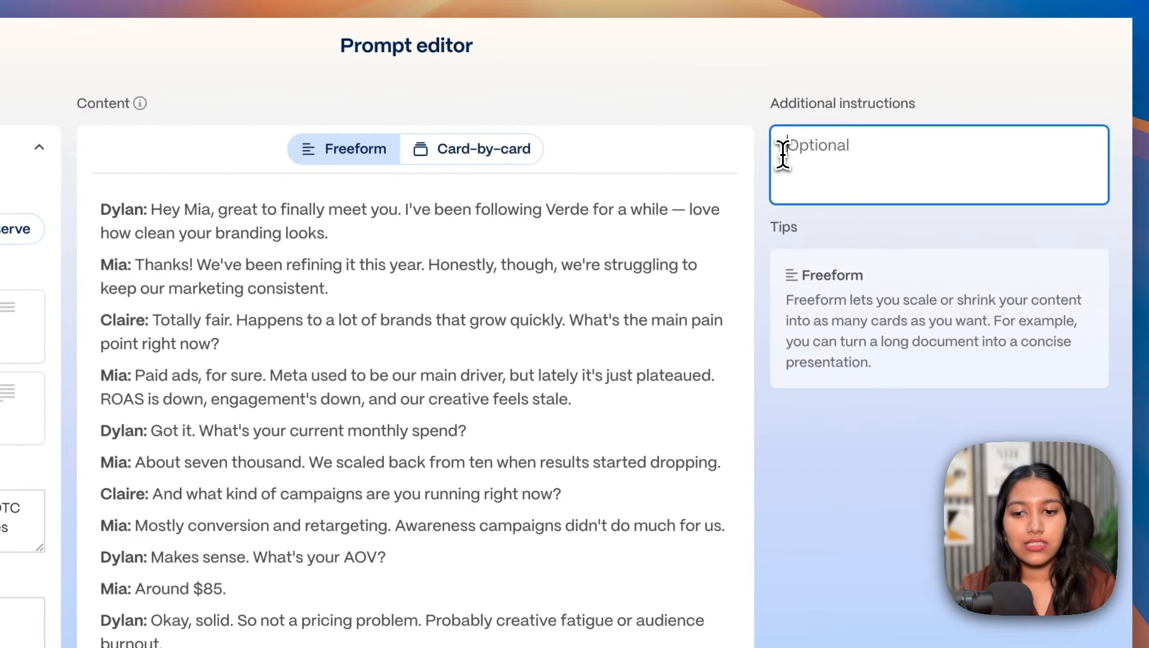
pyautogui.write('Tr')
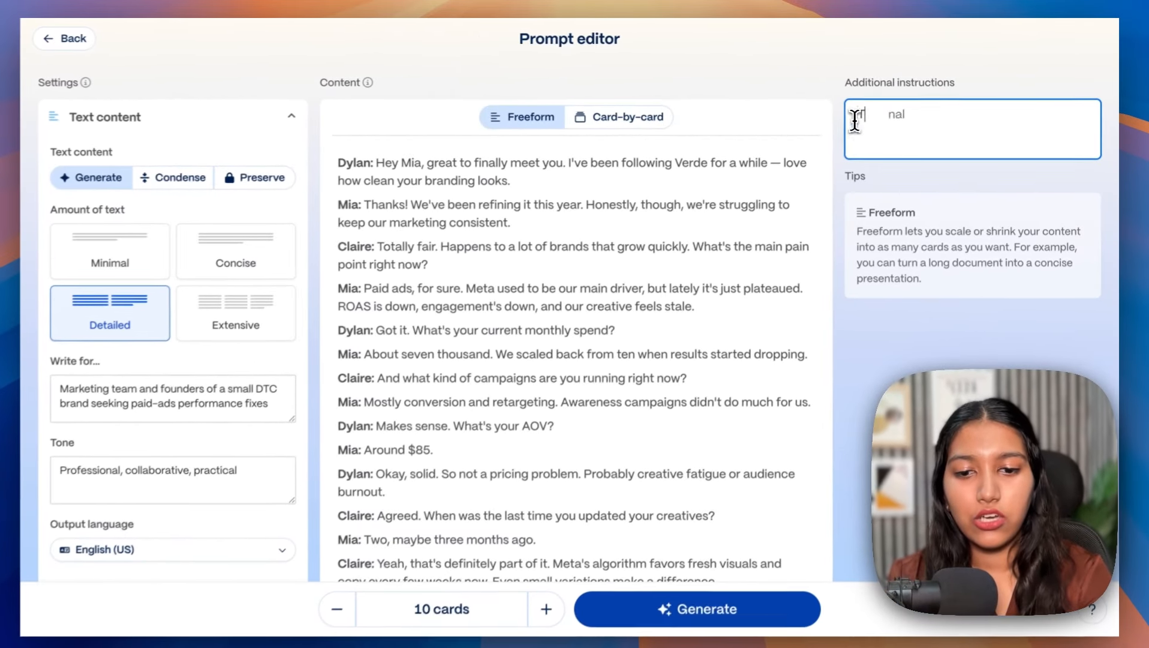
pyautogui.write('ansform this into a clie')
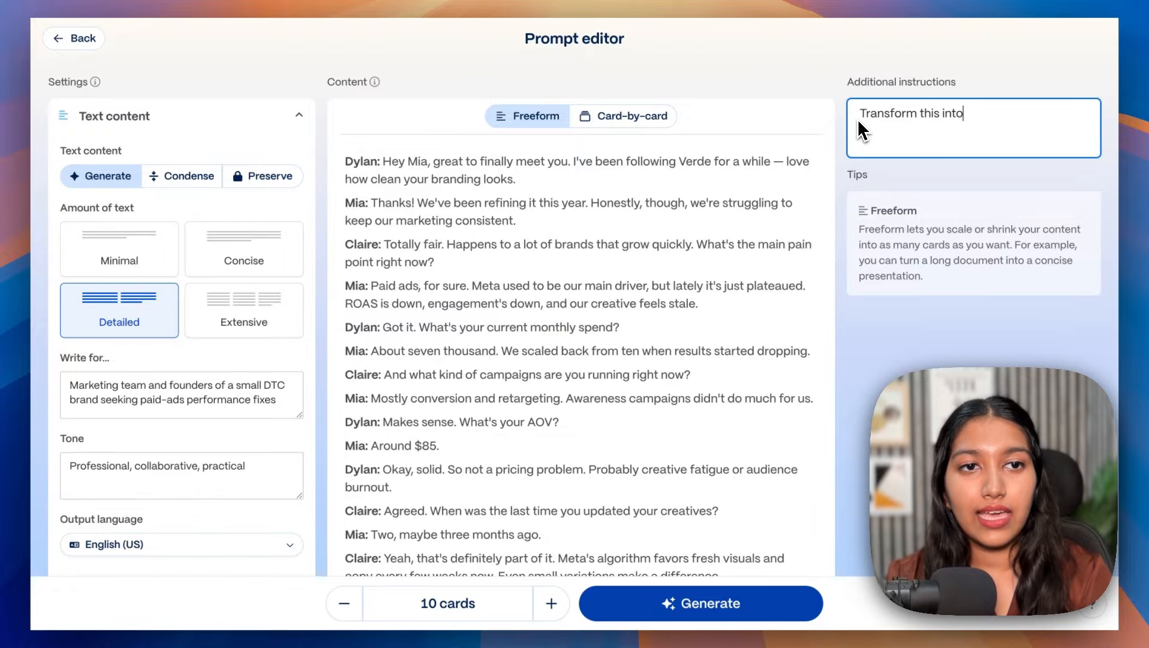
pyautogui.write('ad')
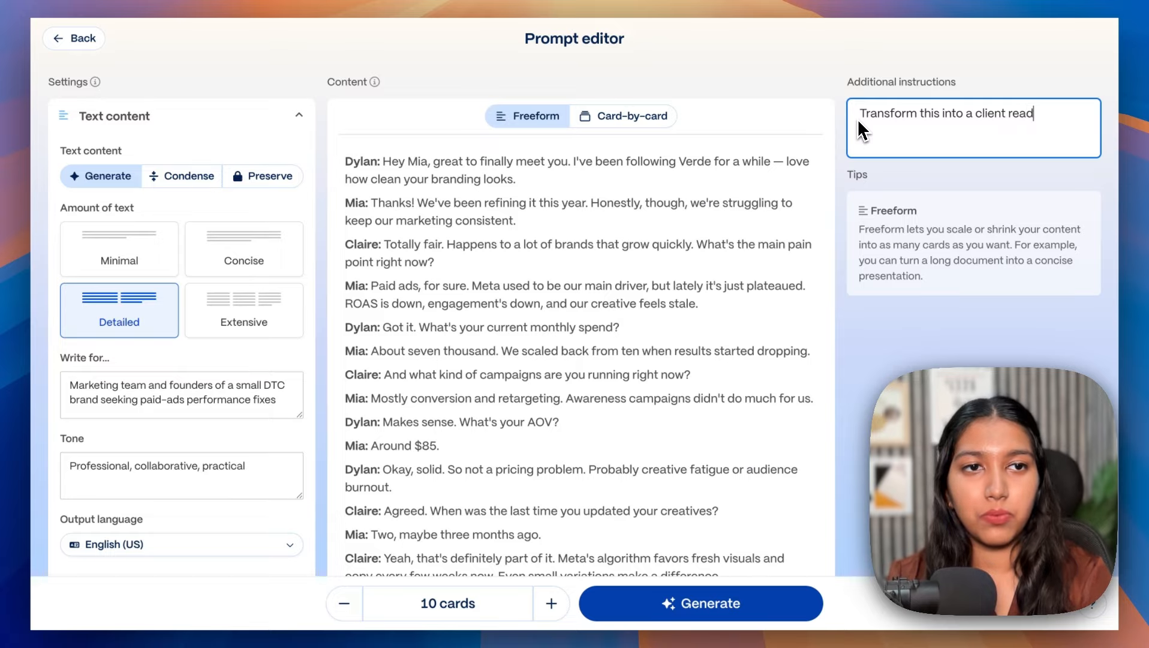
pyautogui.write('y proposal that I can s')
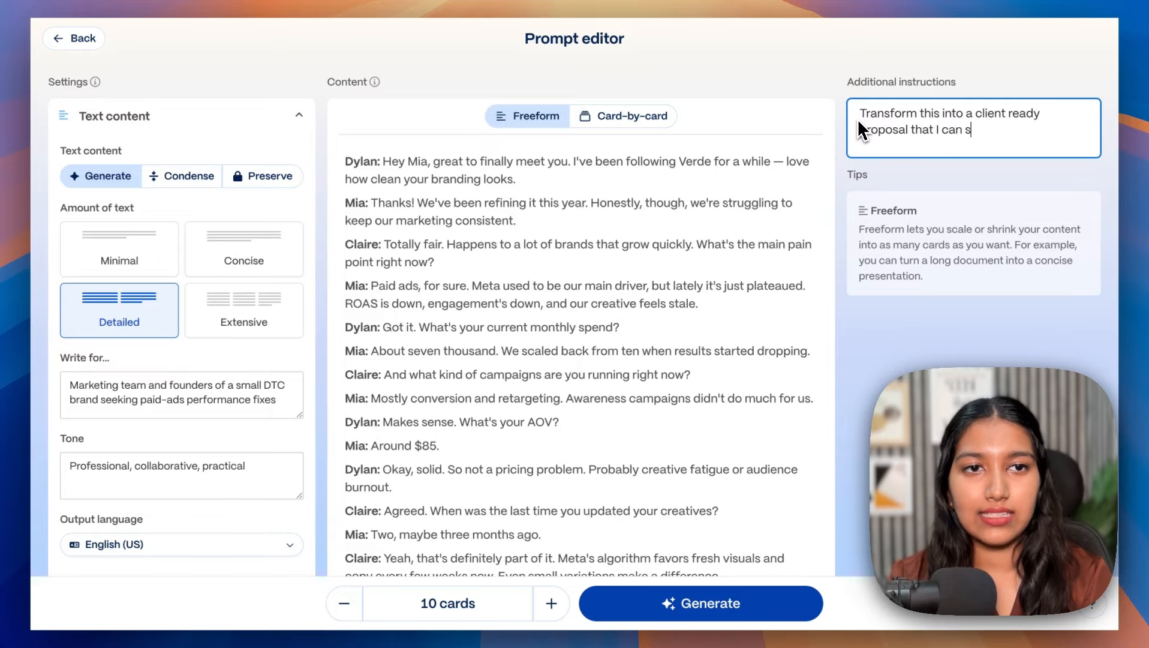
pyautogui.write('end over. All the de')
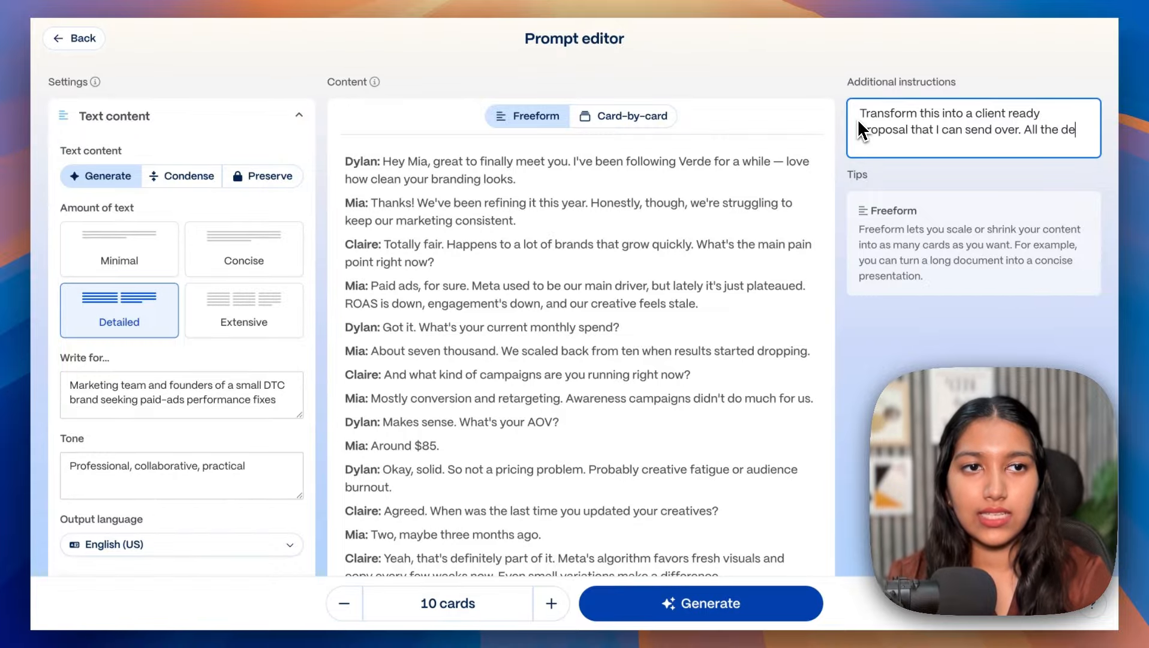
pyautogui.write('tails are there ')
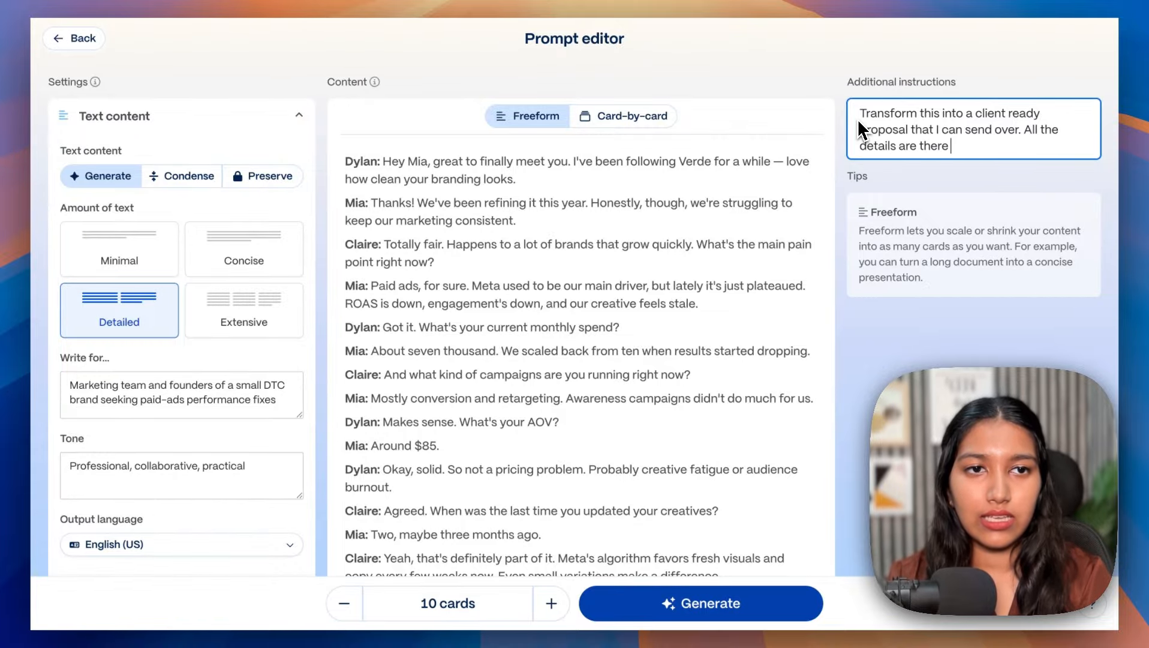
pyautogui.write('in the transcript')
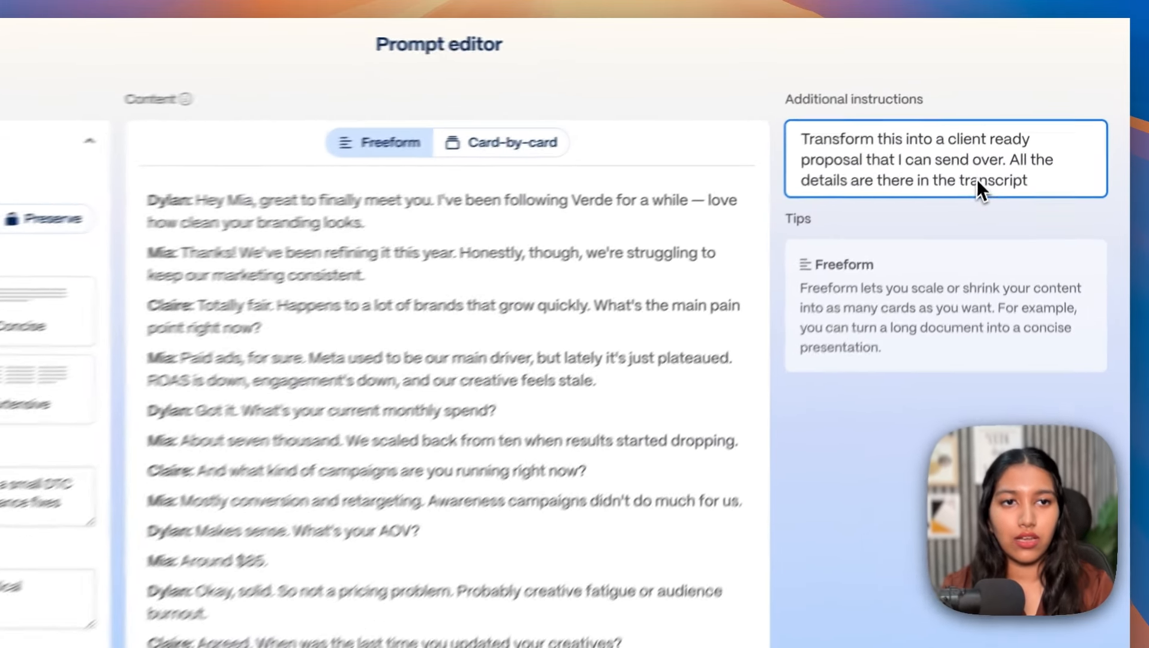
pyautogui.doubleClick(998, 146)
pyautogui.write('text, it just')
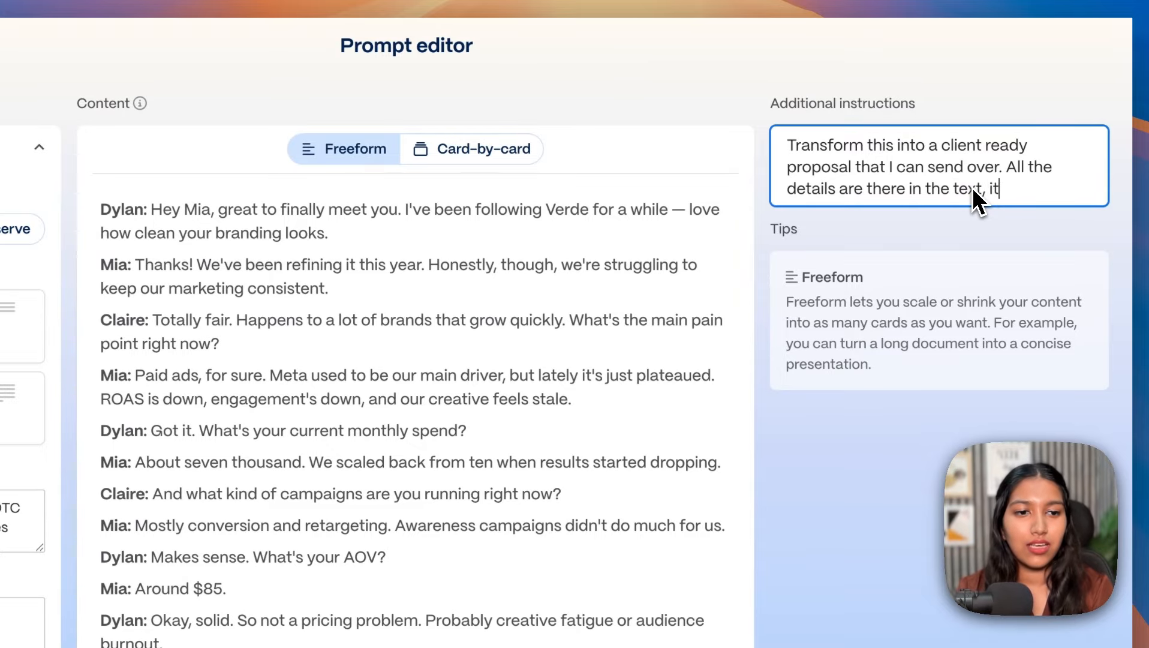
pyautogui.write(' needs to be converted n')
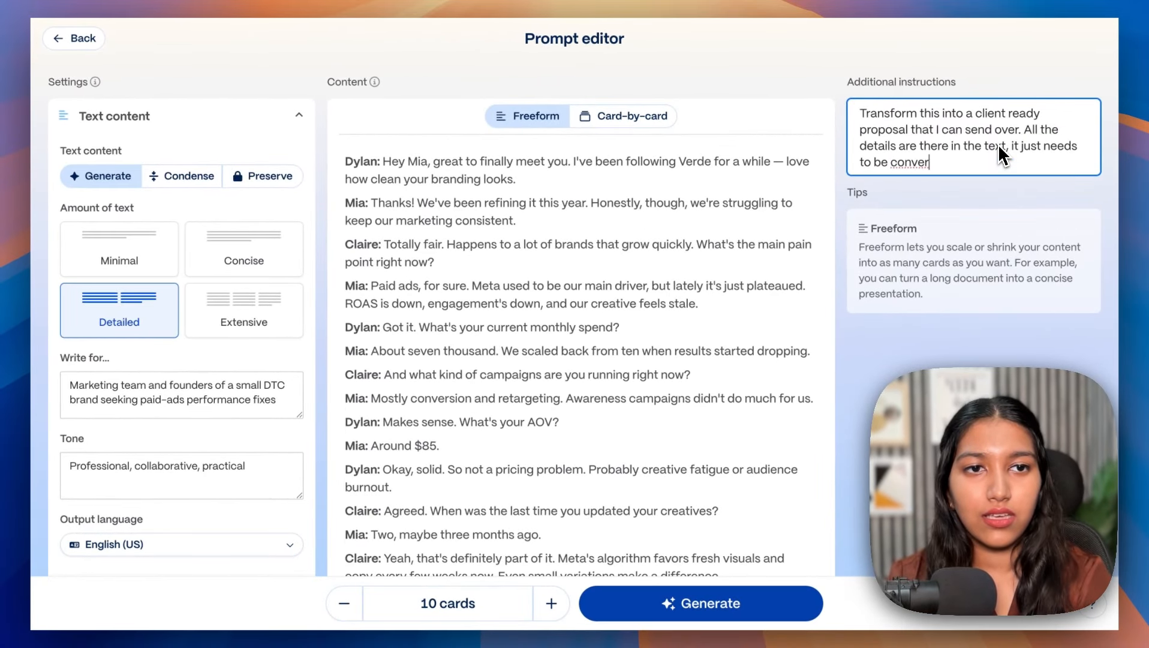
pyautogui.write('to ')
pyautogui.write('language and forma')
# Step: Reduce the document length to 6 cards and generate it
pyautogui.click(343, 603)
pyautogui.click(344, 603)
pyautogui.click(344, 602)
pyautogui.click(343, 603)
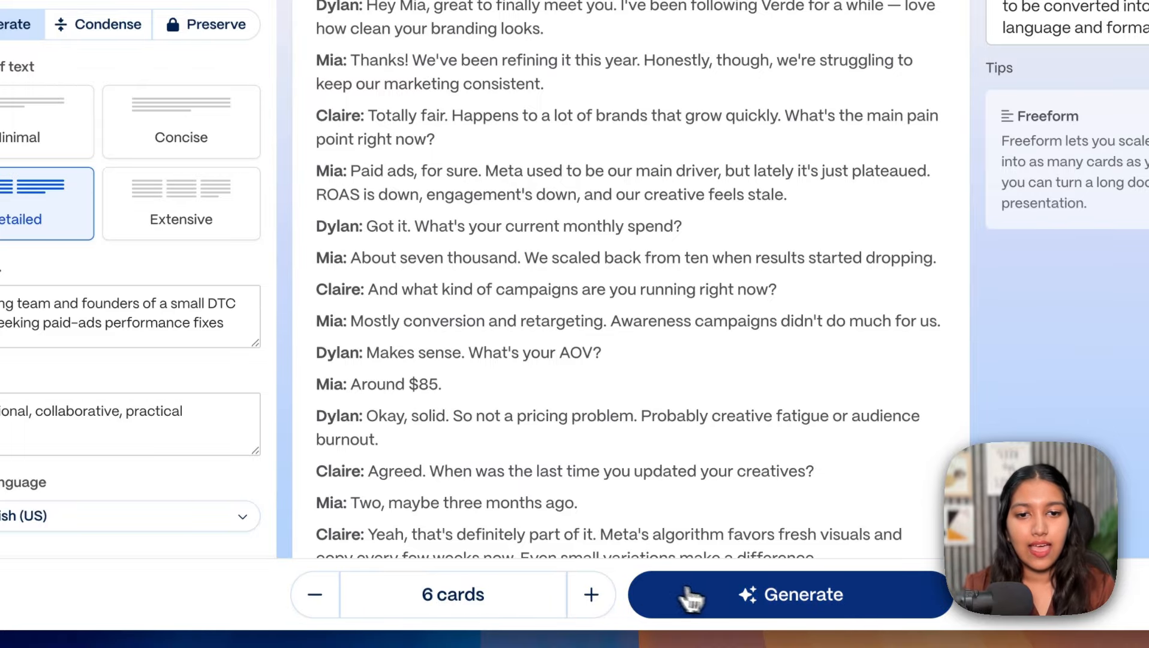
pyautogui.click(720, 609)
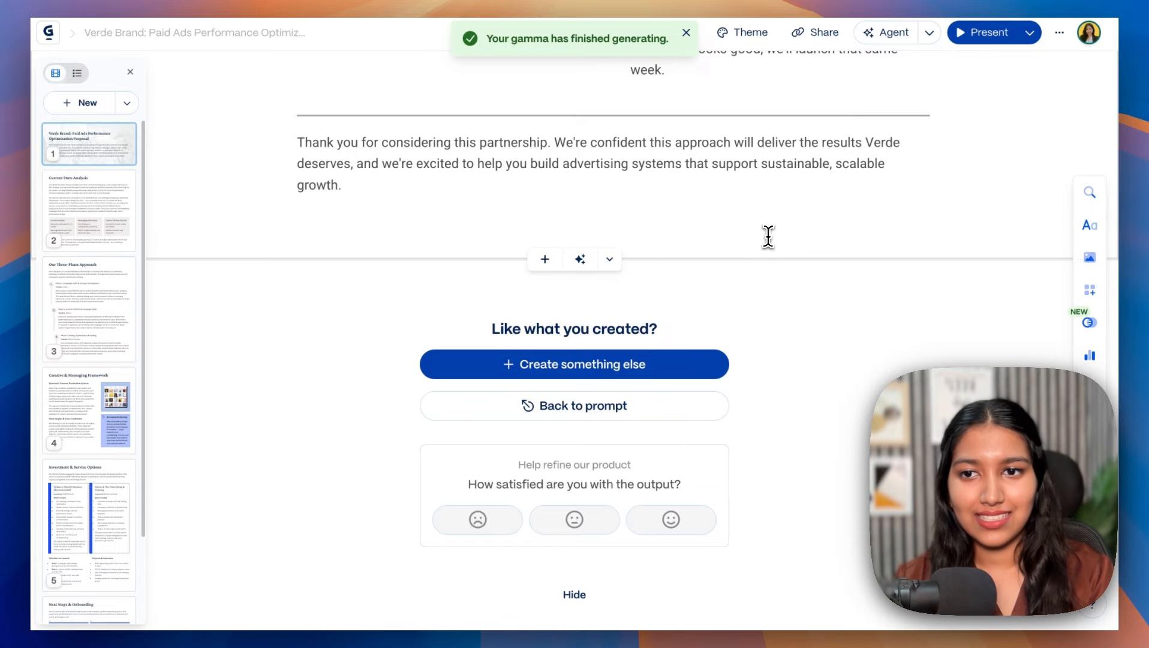
# Step: Return to the start of the generated proposal and examine its title and introduction
pyautogui.scroll(20, 768, 235)
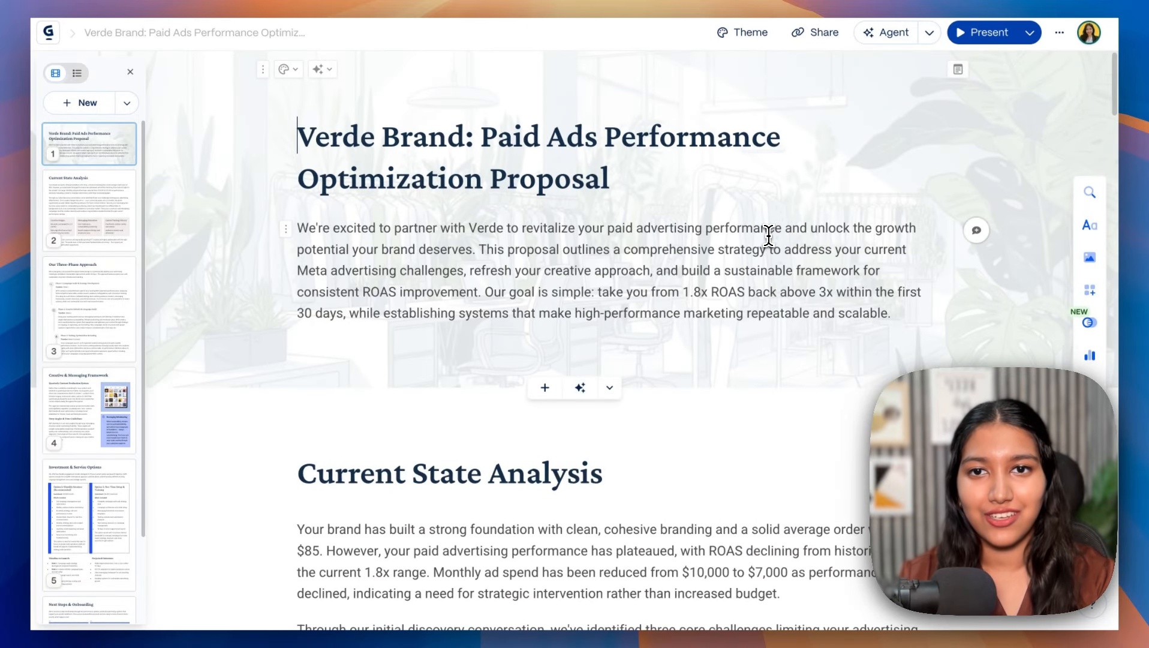
pyautogui.click(484, 142)
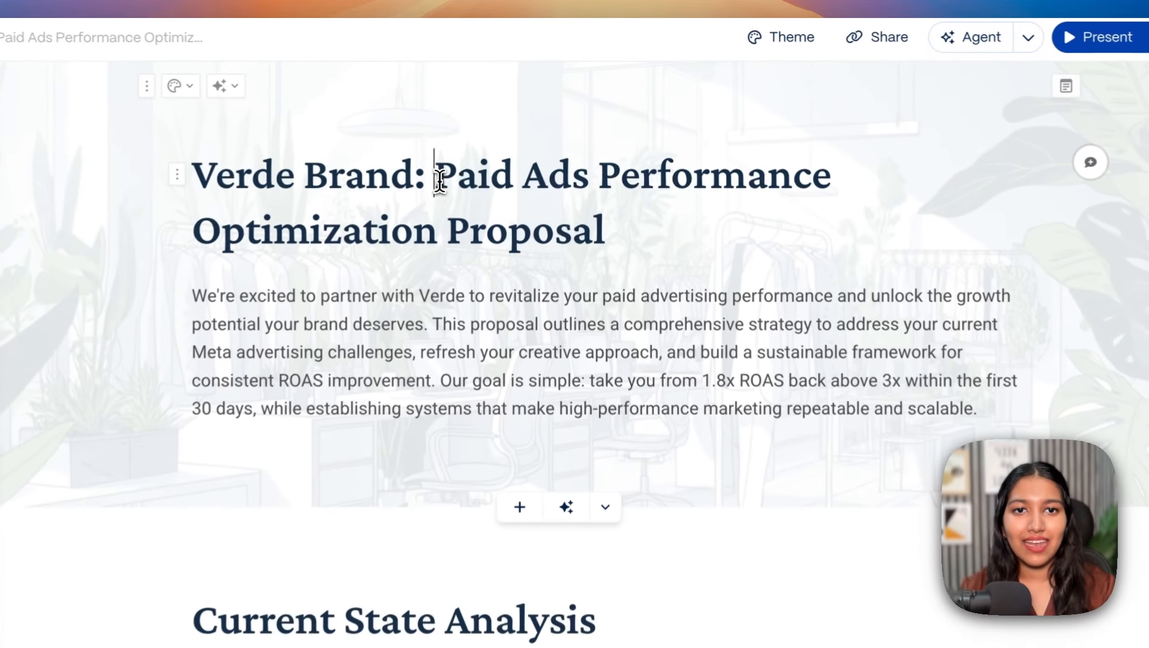
pyautogui.moveTo(439, 181); pyautogui.dragTo(770, 172)
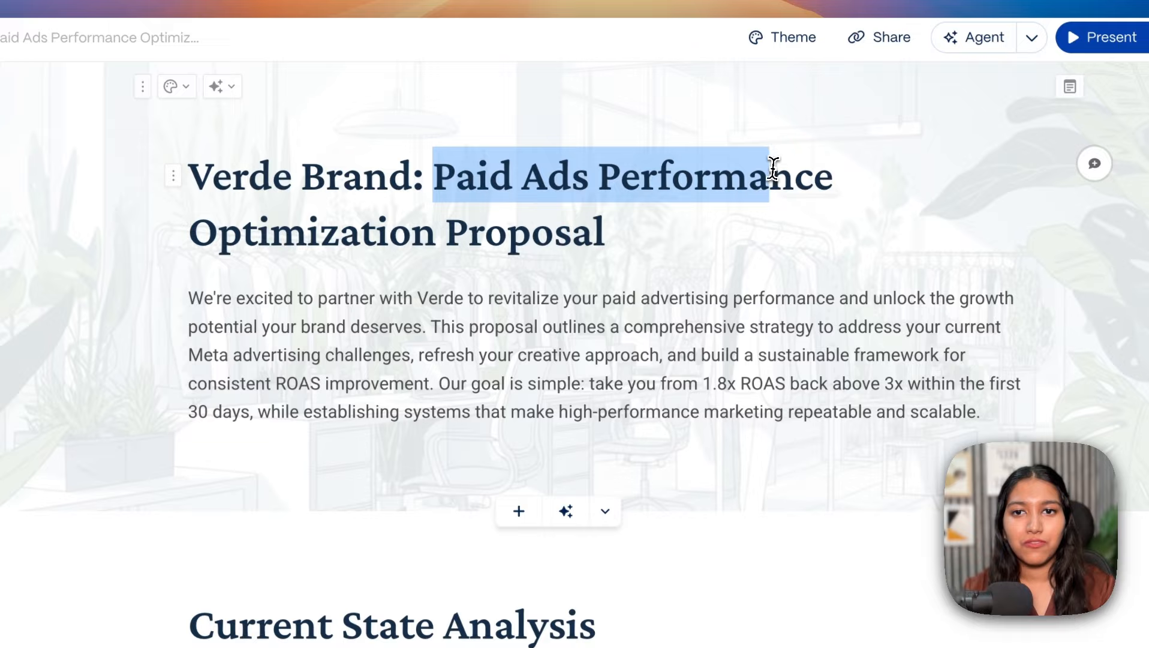
pyautogui.moveTo(323, 226); pyautogui.dragTo(555, 228)
pyautogui.click(973, 228)
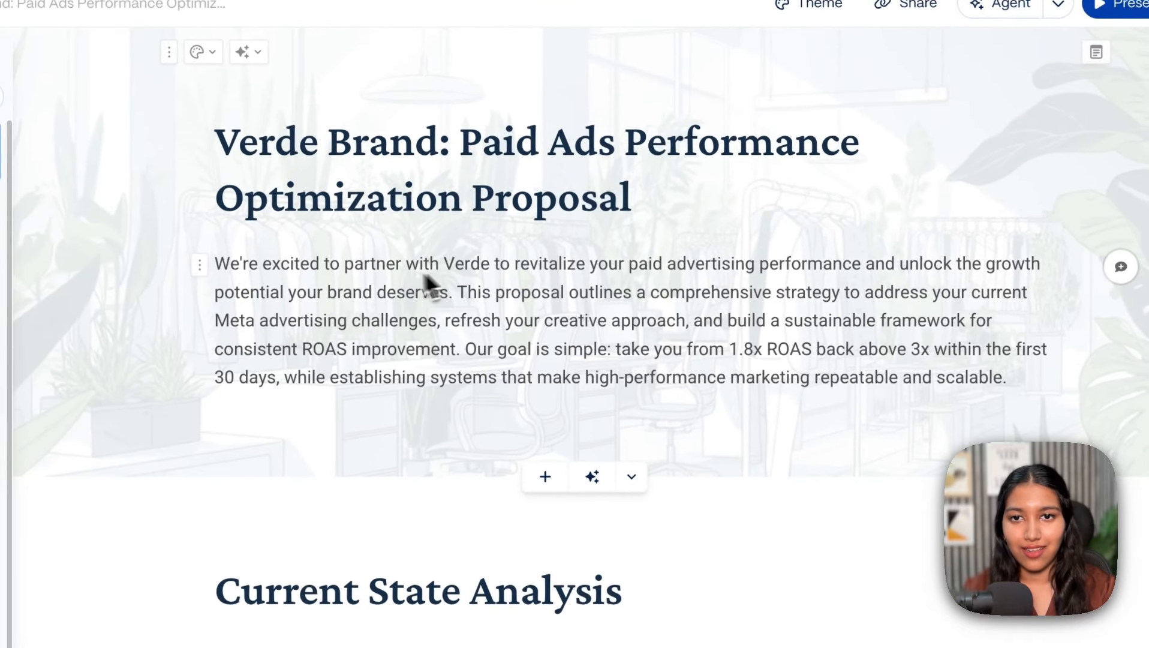
# Step: Read the Current State Analysis section, including its paragraphs on ad performance and the three challenge boxes
pyautogui.scroll(-5, 720, 291)
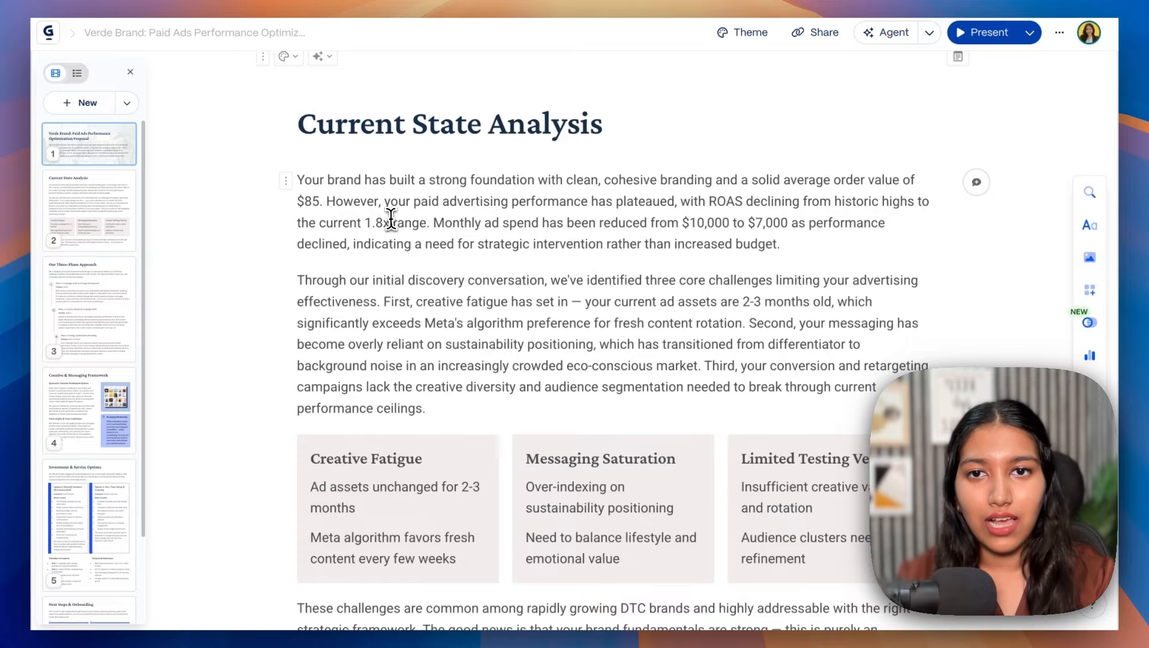
pyautogui.scroll(-1, 391, 219)
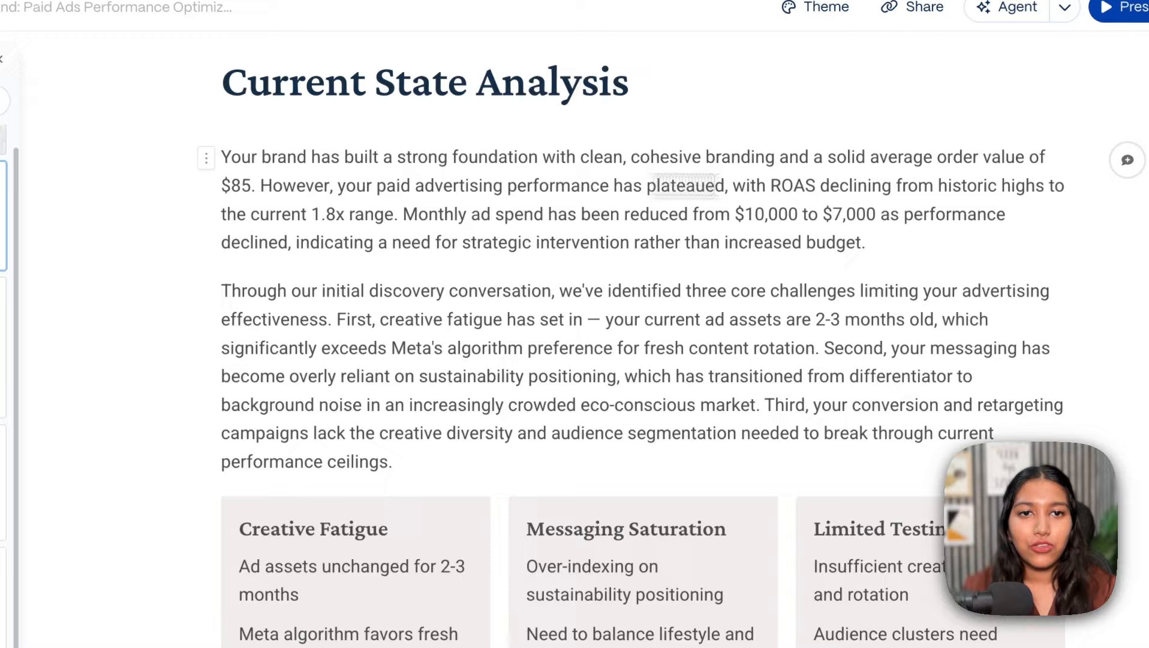
pyautogui.moveTo(547, 170); pyautogui.dragTo(741, 170)
pyautogui.moveTo(604, 192); pyautogui.dragTo(697, 192)
pyautogui.moveTo(527, 348); pyautogui.dragTo(662, 349)
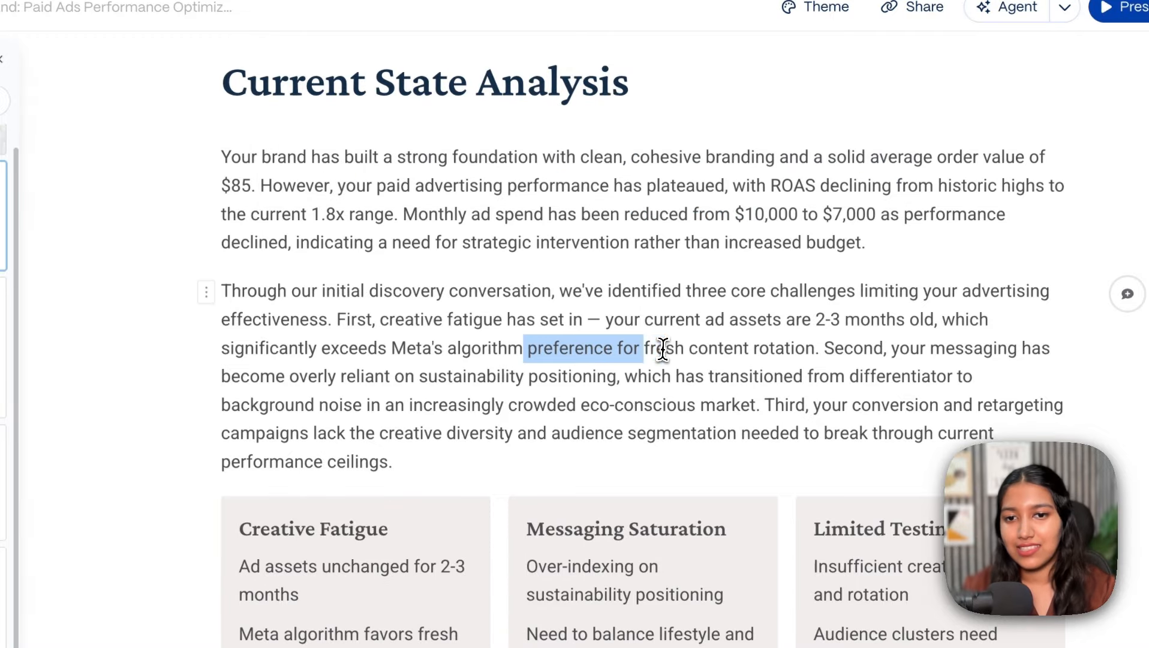
pyautogui.scroll(-5, 662, 348)
pyautogui.scroll(-2, 662, 351)
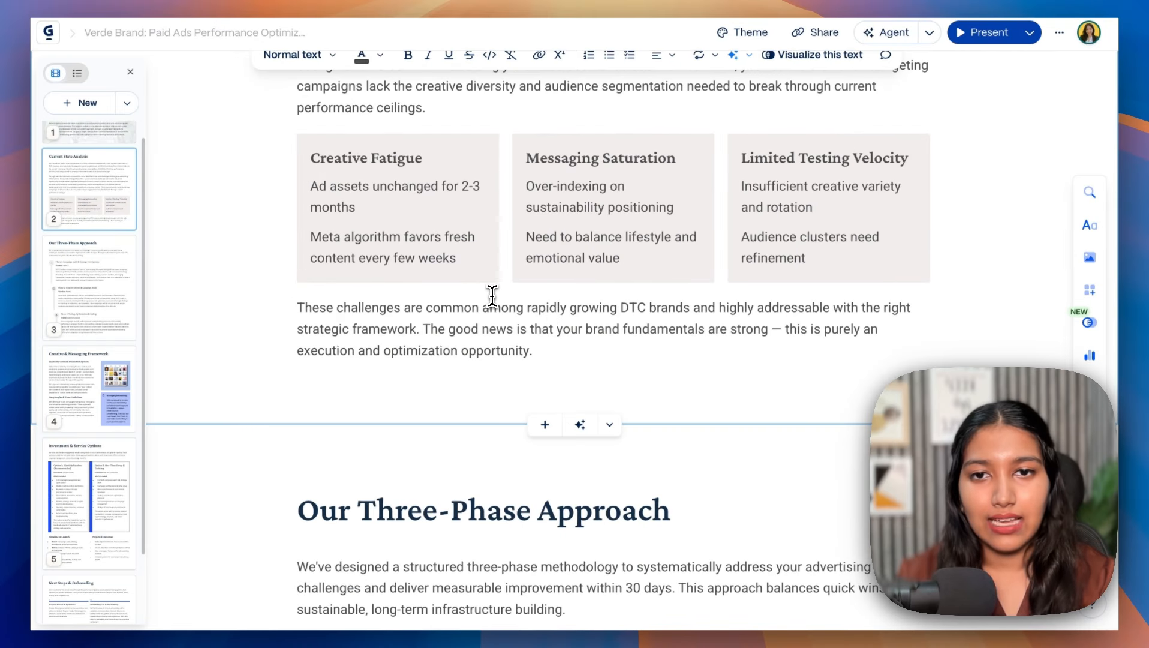
# Step: Examine the Our Three-Phase Approach section, checking the phase titles, timelines and descriptions
pyautogui.scroll(-7, 491, 295)
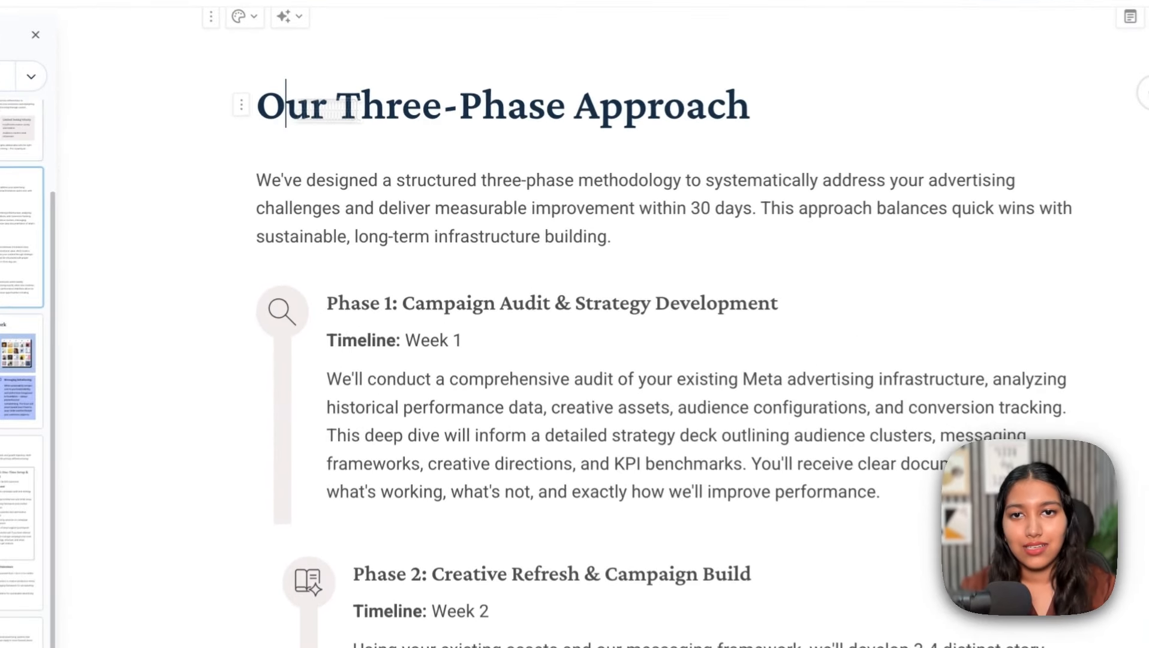
pyautogui.moveTo(300, 127); pyautogui.dragTo(670, 127)
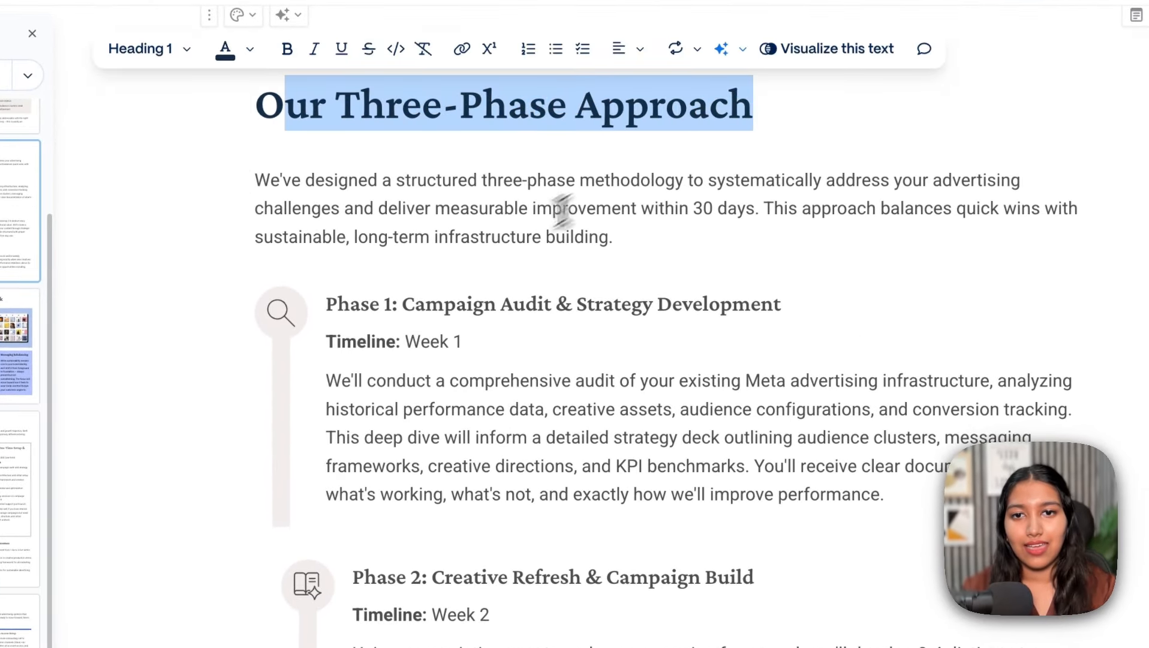
pyautogui.moveTo(355, 178); pyautogui.dragTo(654, 179)
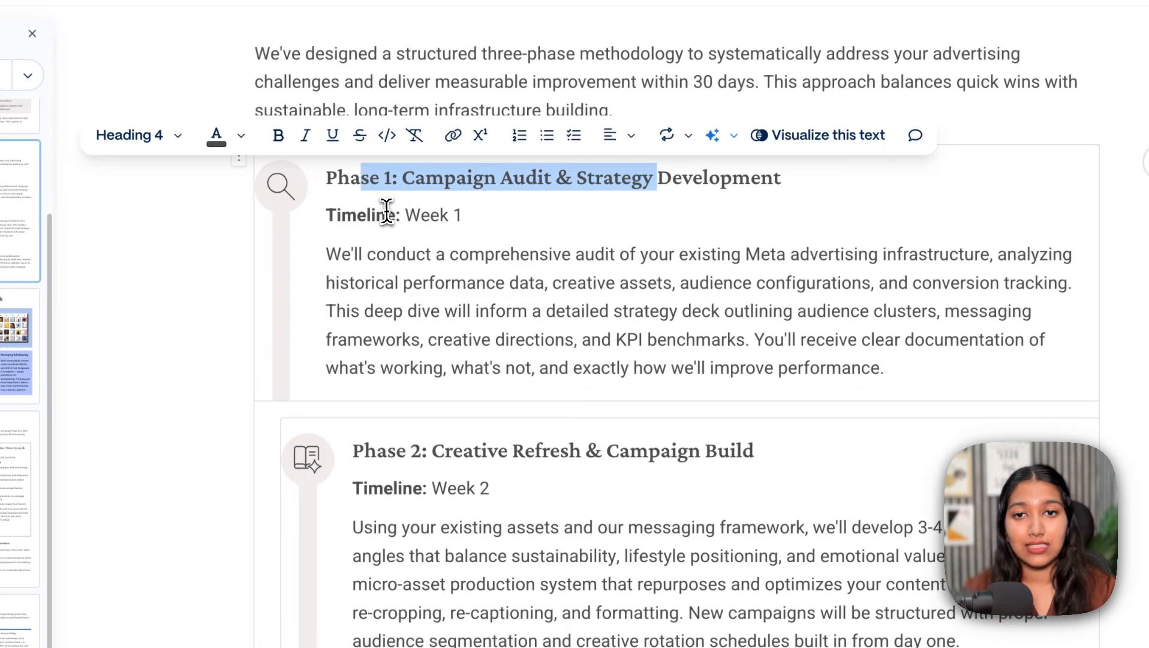
pyautogui.moveTo(387, 215); pyautogui.dragTo(463, 216)
pyautogui.moveTo(406, 256); pyautogui.dragTo(670, 313)
pyautogui.scroll(-3, 672, 318)
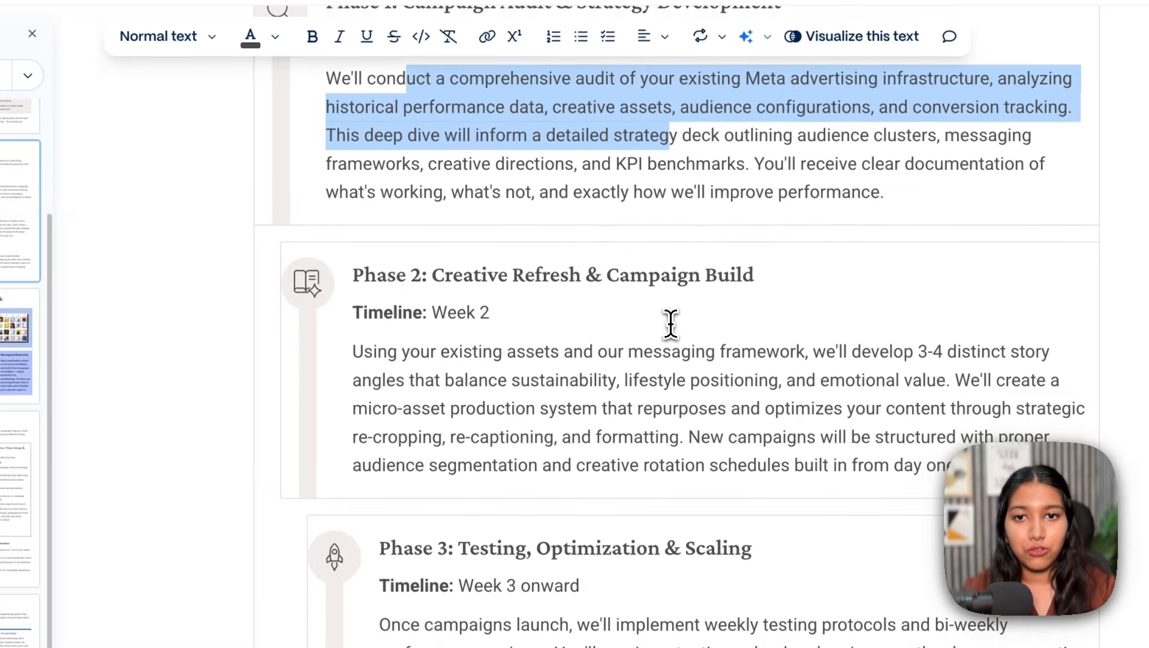
# Step: Examine the Creative & Messaging Framework section with its image and the Messaging Rebalancing callout
pyautogui.scroll(-10, 495, 448)
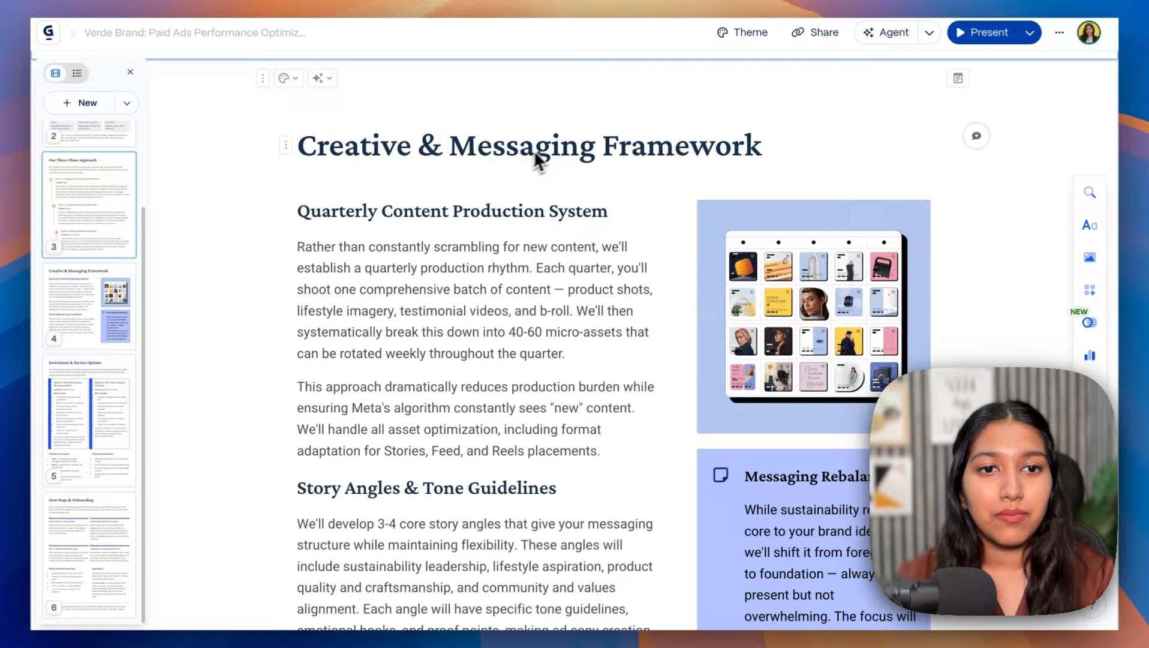
pyautogui.scroll(-2, 680, 172)
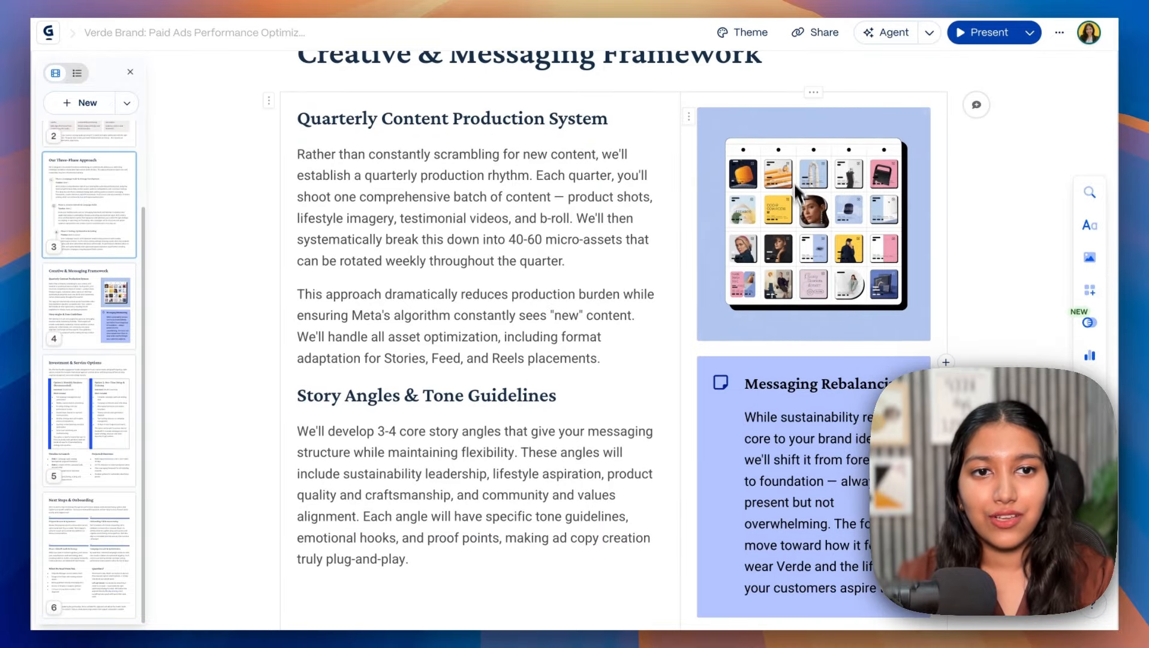
pyautogui.scroll(-1, 807, 244)
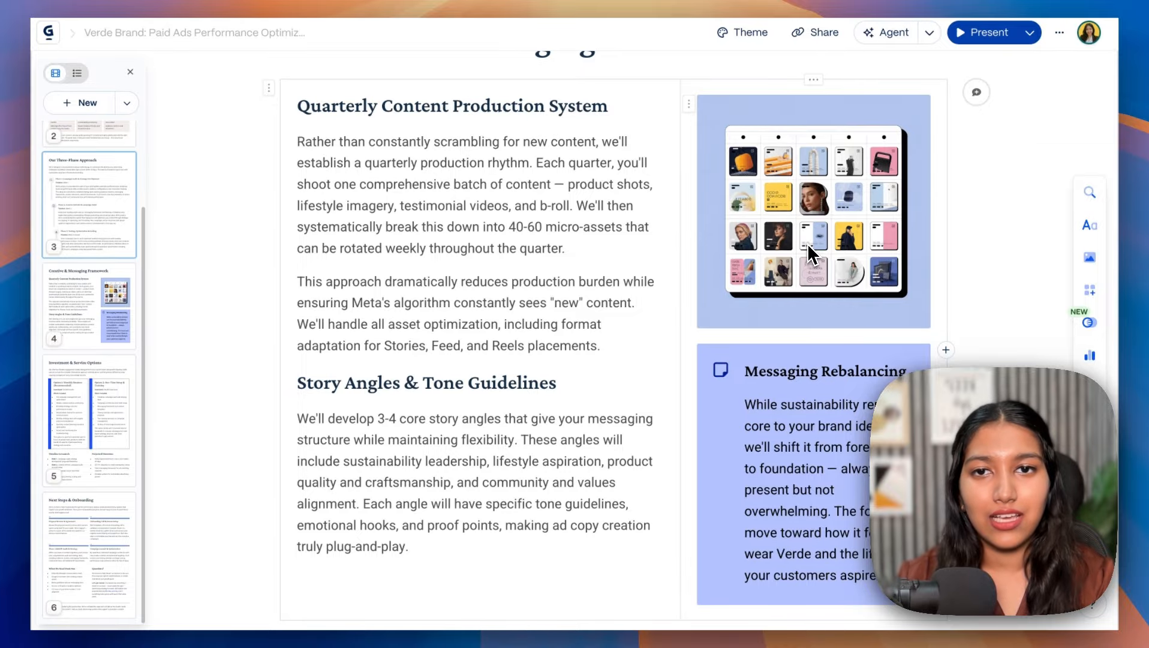
pyautogui.scroll(1, 808, 244)
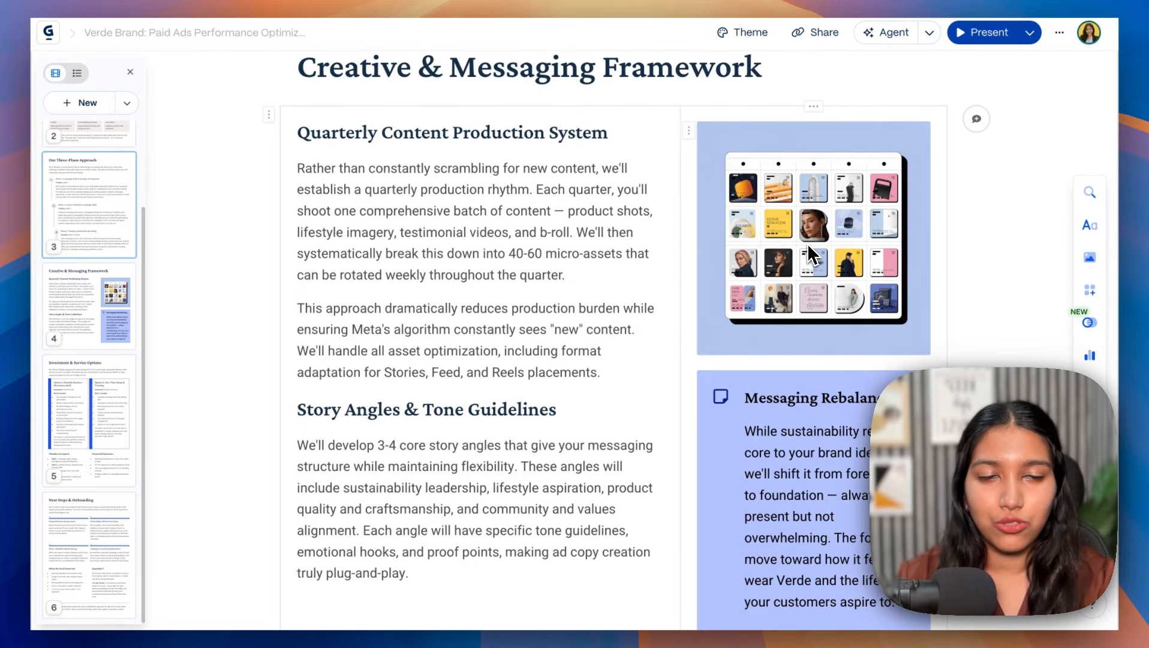
pyautogui.scroll(-3, 844, 324)
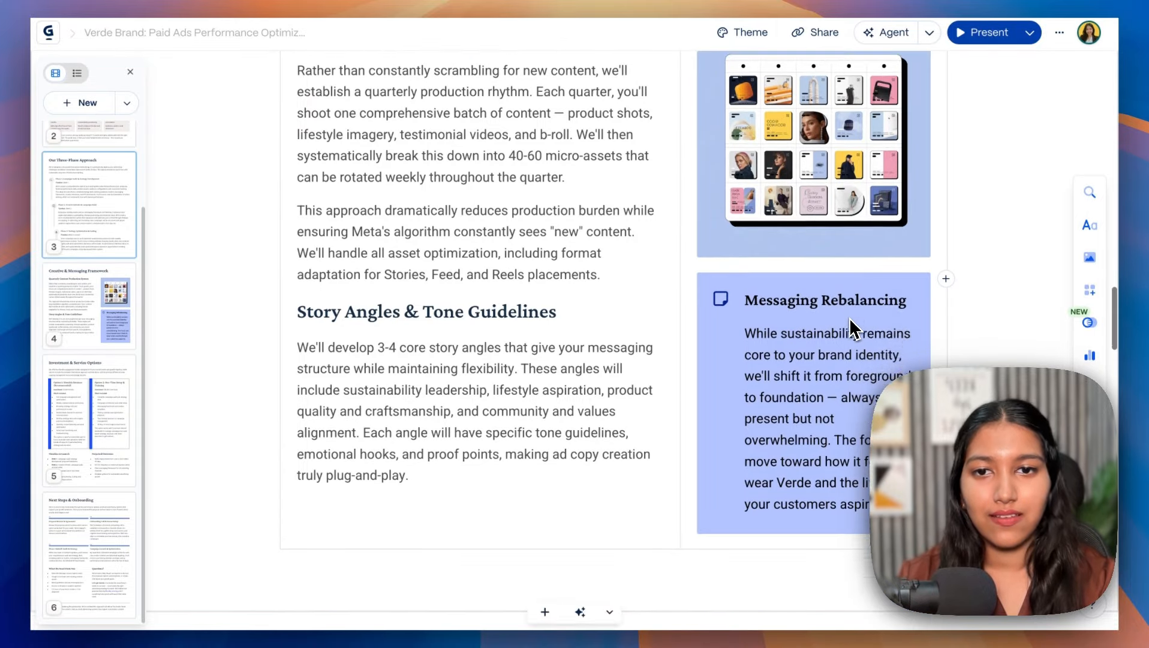
# Step: Apply the standard theme with the pastel pink-lavender gradient and black serif title to the proposal document
pyautogui.moveTo(440, 281); pyautogui.dragTo(587, 380)
pyautogui.click(587, 378)
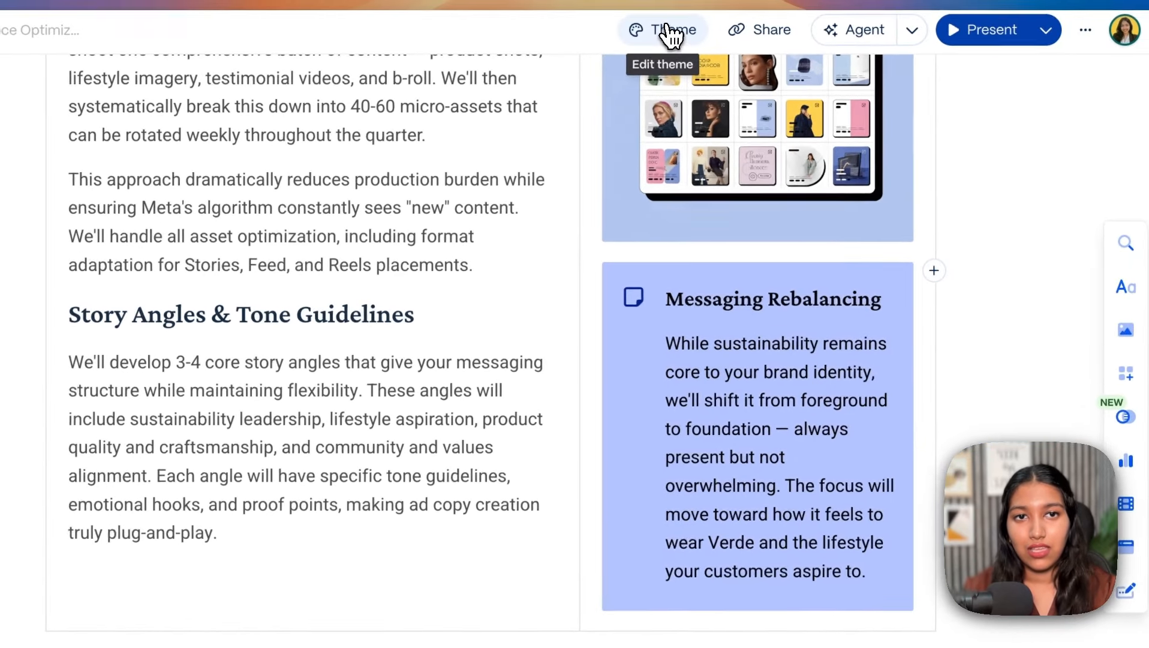
pyautogui.click(820, 3)
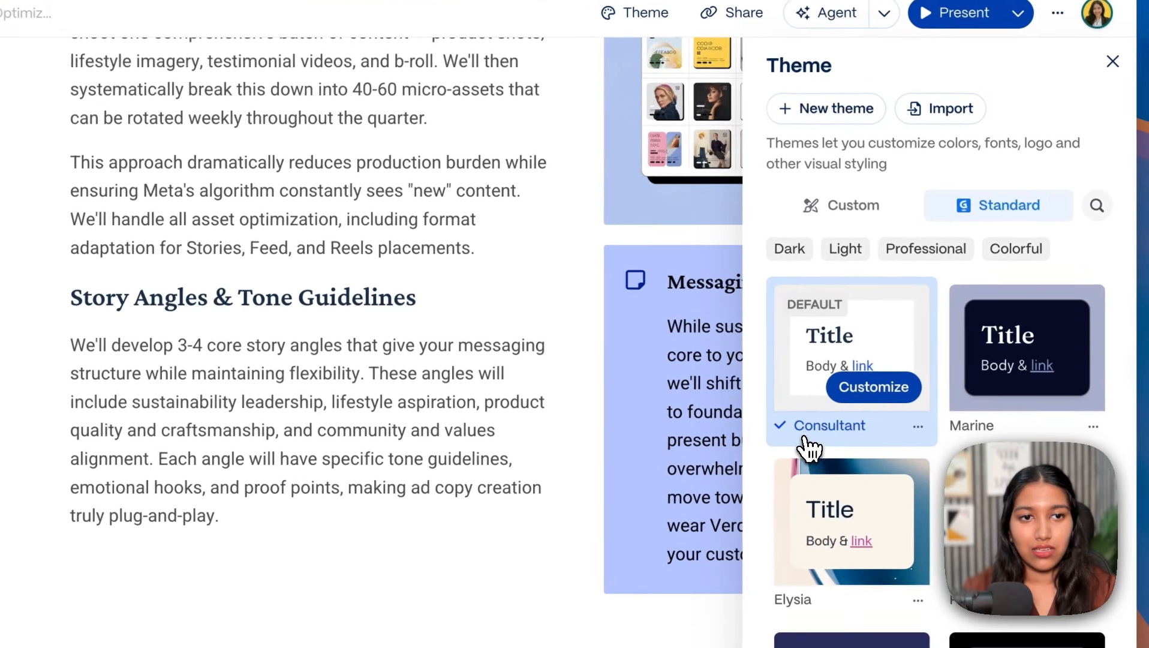
pyautogui.scroll(-3, 833, 474)
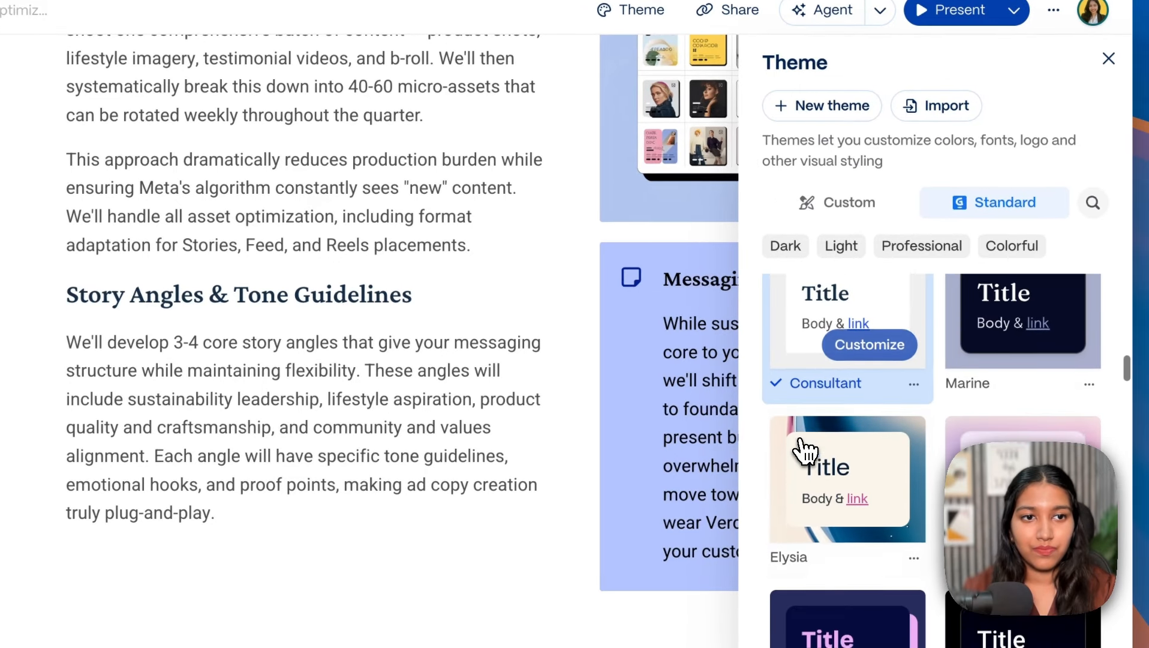
pyautogui.click(997, 404)
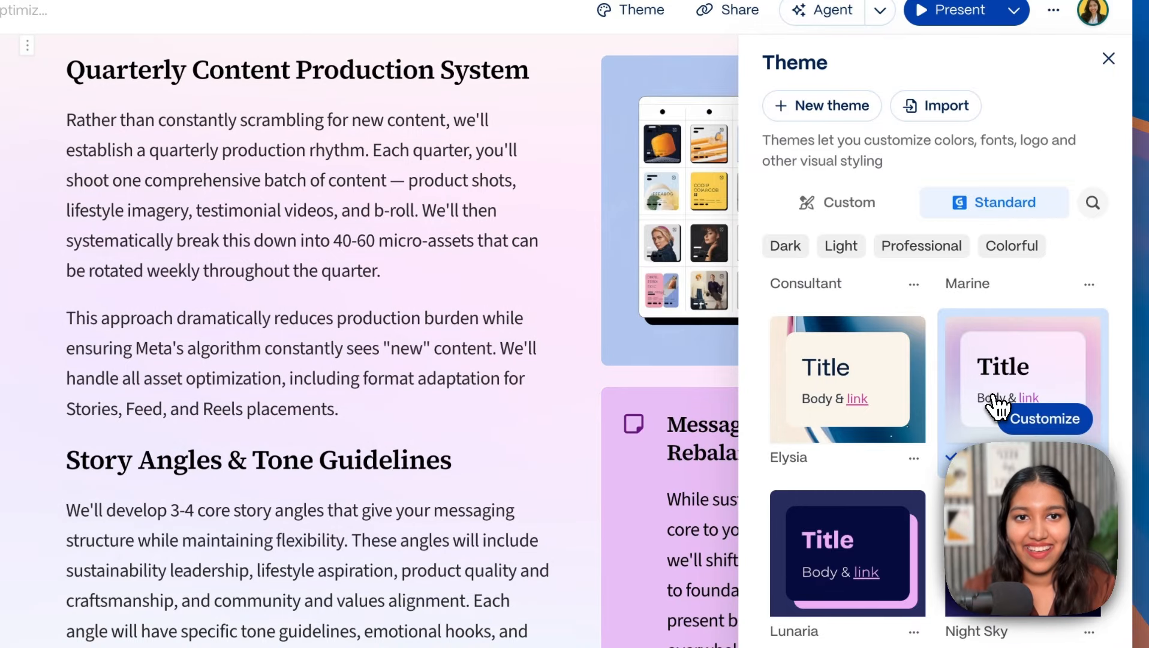
pyautogui.click(1108, 58)
# Step: Check the restyled proposal from its introduction through the three-phase approach to the Messaging Rebalancing callout
pyautogui.scroll(-10, 738, 363)
pyautogui.scroll(10, 738, 363)
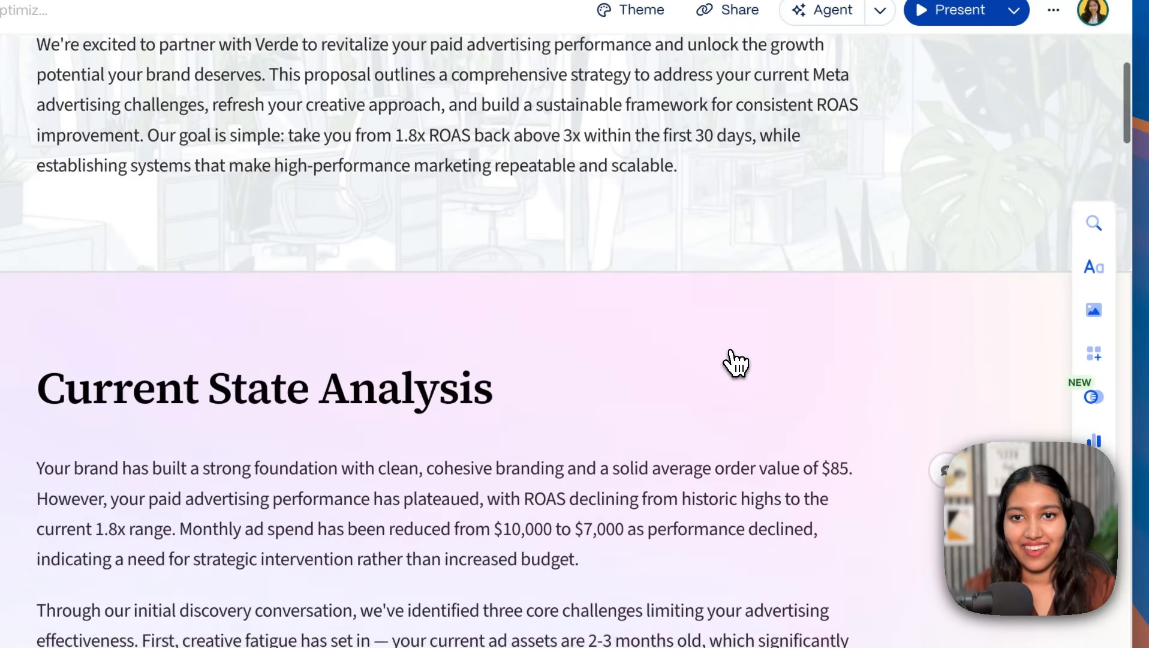
pyautogui.scroll(-4, 733, 359)
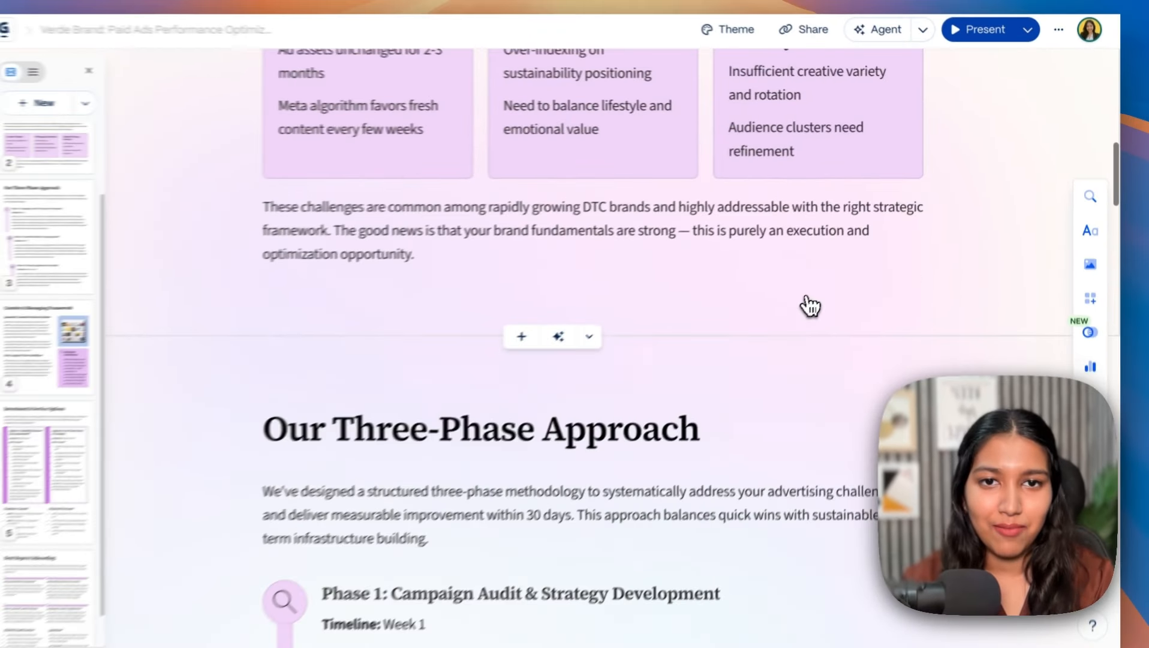
pyautogui.scroll(-15, 809, 305)
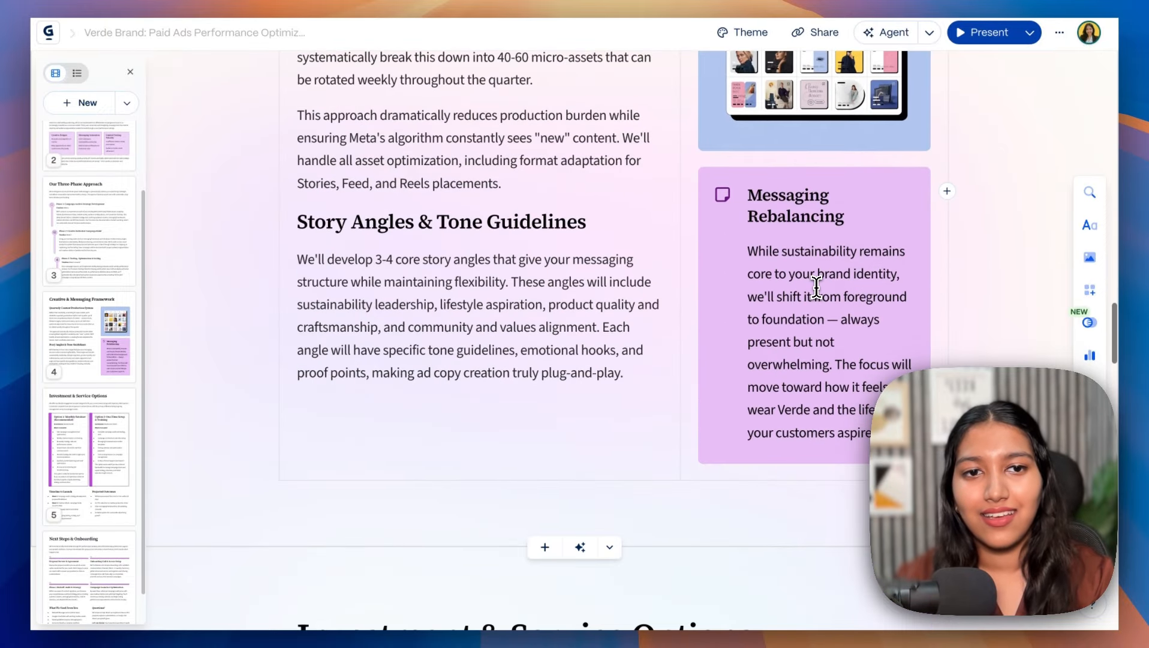
# Step: Examine the Investment & Service Options section's heading and introduction, and the investment line of Option 1: Monthly Retainer
pyautogui.scroll(-5, 816, 287)
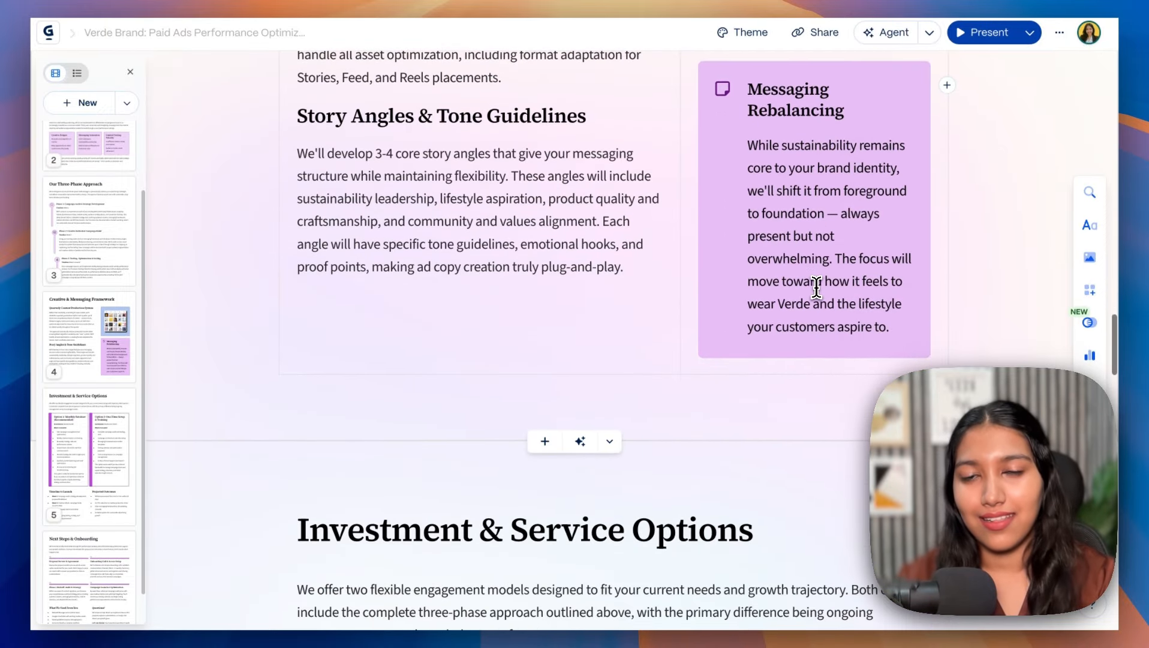
pyautogui.scroll(-4, 816, 286)
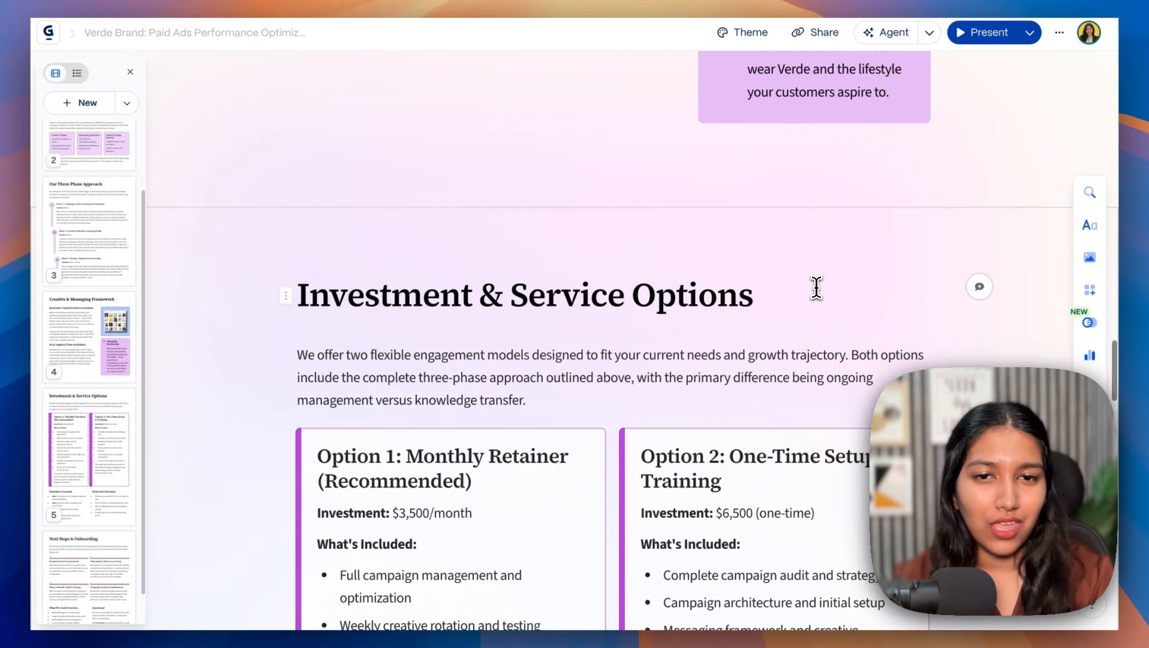
pyautogui.scroll(-3, 816, 287)
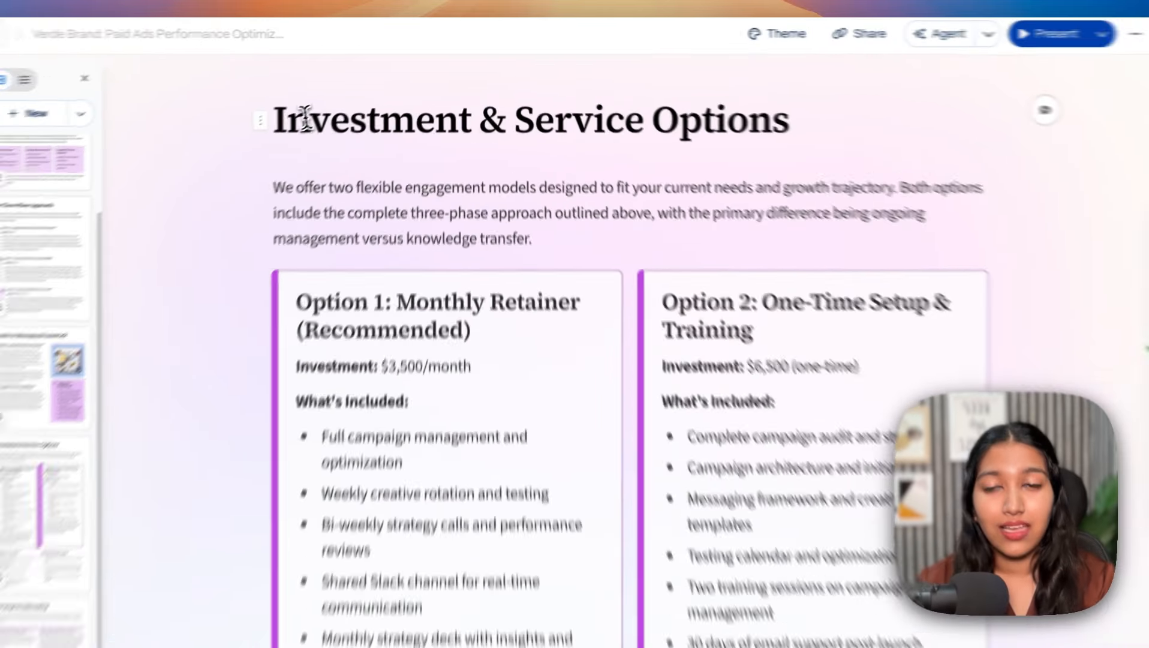
pyautogui.moveTo(330, 264); pyautogui.dragTo(633, 264)
pyautogui.scroll(-3, 685, 132)
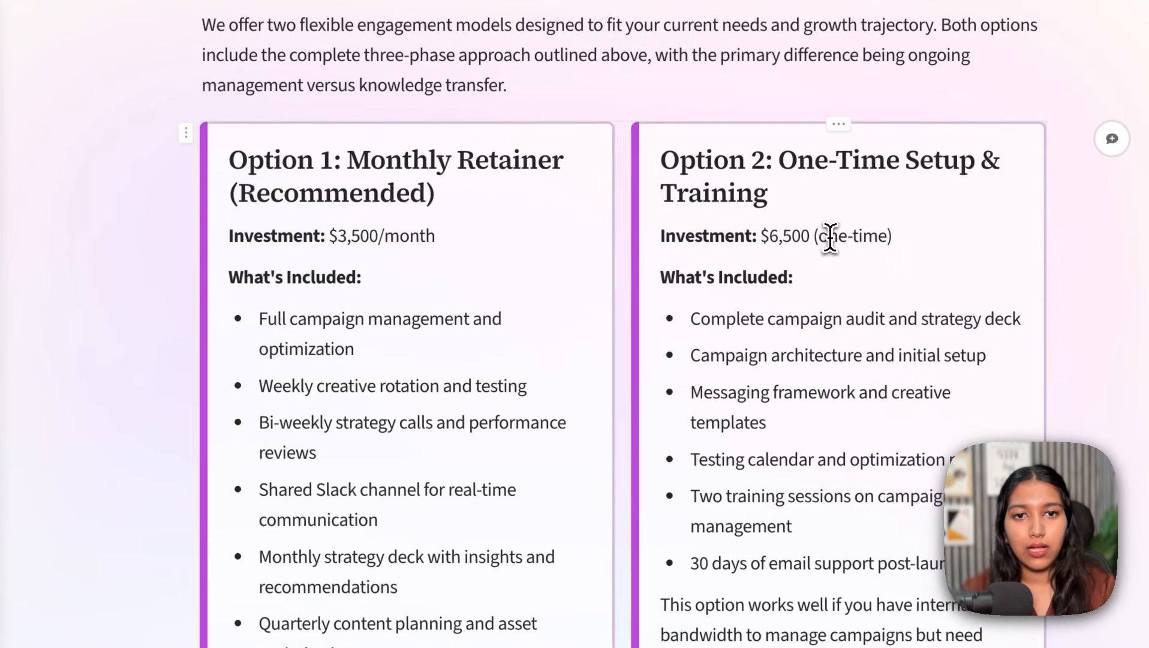
pyautogui.moveTo(403, 290); pyautogui.dragTo(327, 291)
# Step: Examine the investment line and What's Included list of Option 2: One-Time Setup & Training
pyautogui.moveTo(694, 235); pyautogui.dragTo(852, 234)
pyautogui.scroll(-2, 852, 233)
pyautogui.scroll(-2, 850, 228)
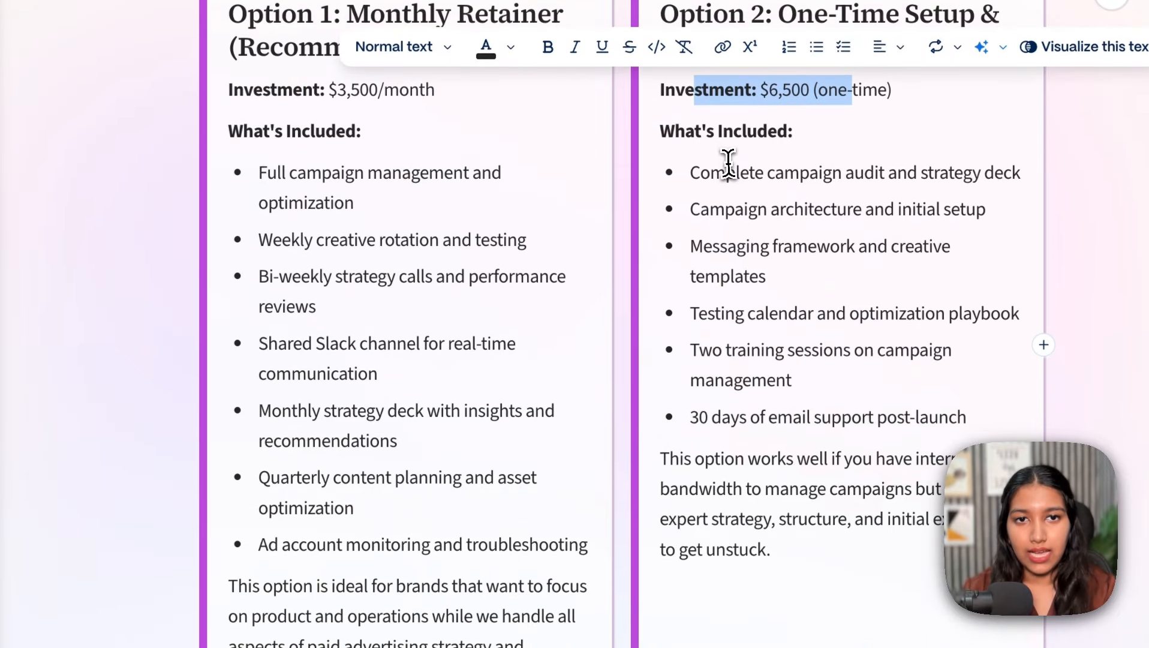
pyautogui.moveTo(727, 171); pyautogui.dragTo(849, 442)
pyautogui.click(845, 441)
pyautogui.scroll(-3, 845, 441)
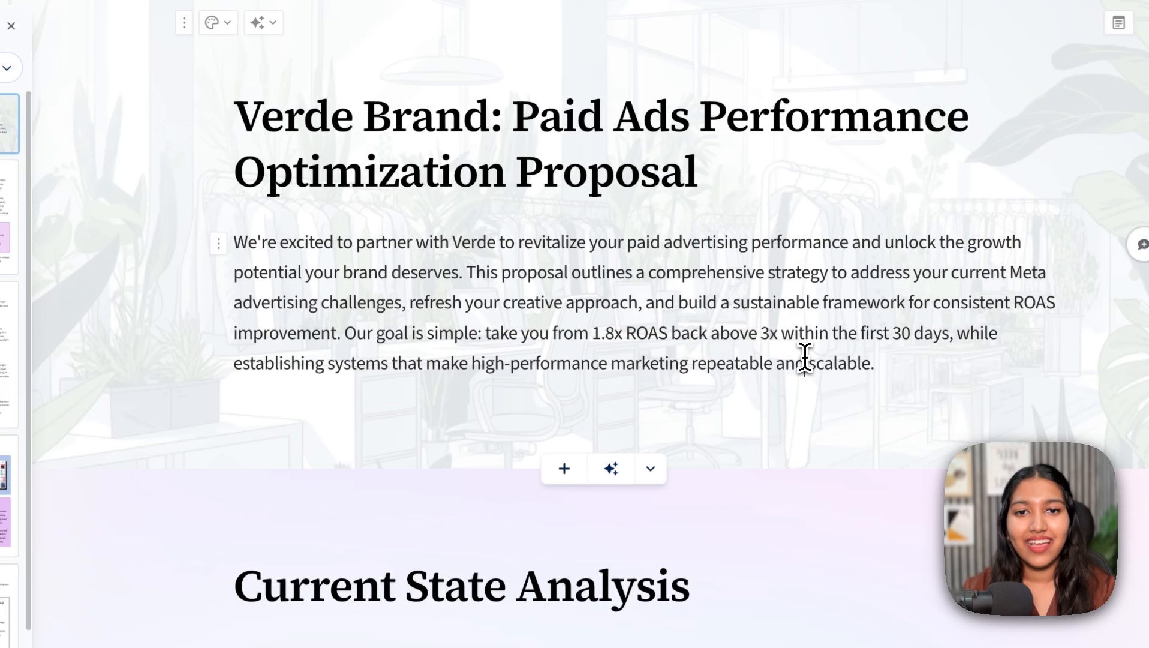
# Step: Highlight and read the proposal's introductory paragraph beneath the Verde Brand title
pyautogui.moveTo(903, 362); pyautogui.dragTo(632, 285)
pyautogui.moveTo(525, 278); pyautogui.dragTo(506, 220)
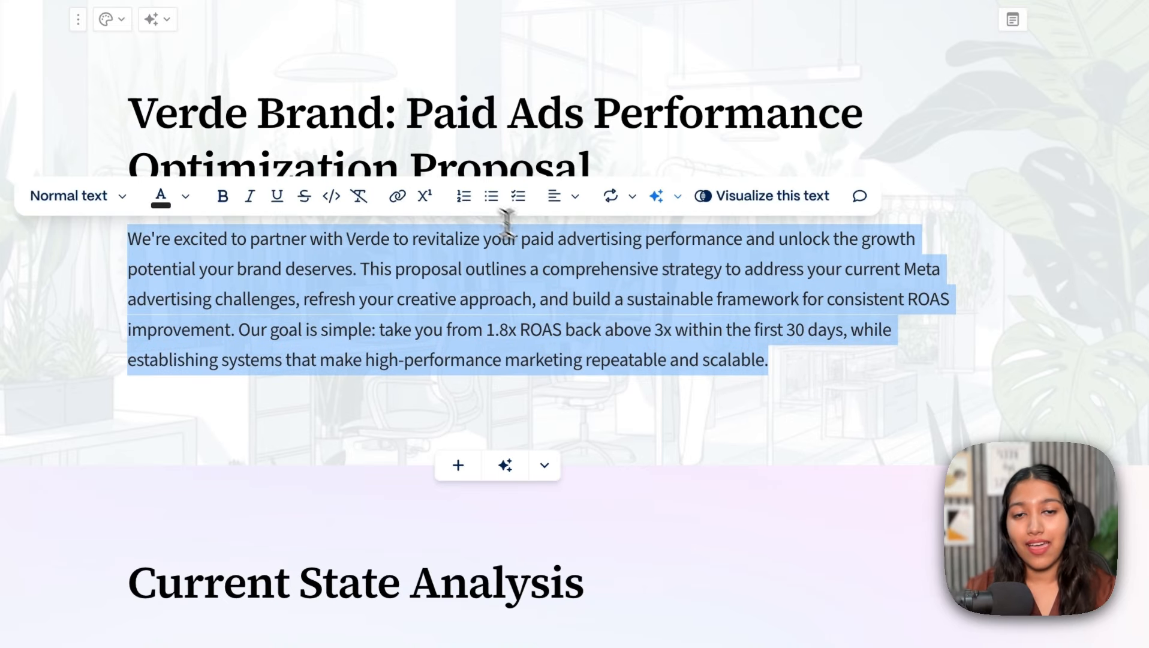
pyautogui.click(550, 246)
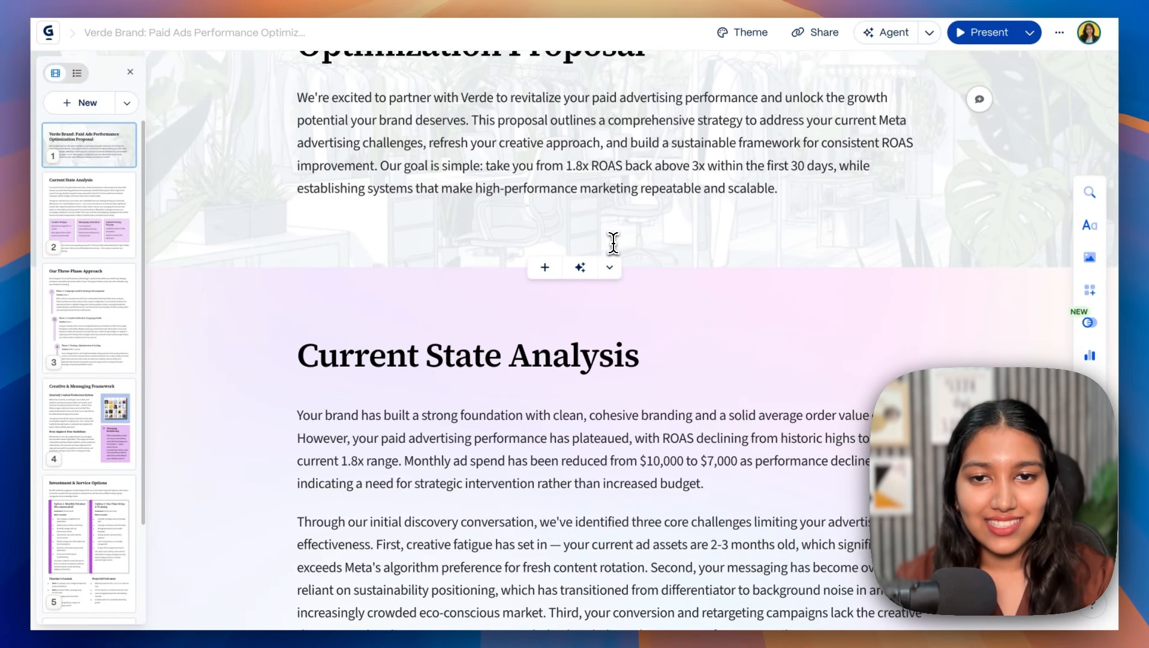
# Step: Highlight the first Current State Analysis paragraph and view the card's AI editing options and the Agent
pyautogui.scroll(-3, 613, 243)
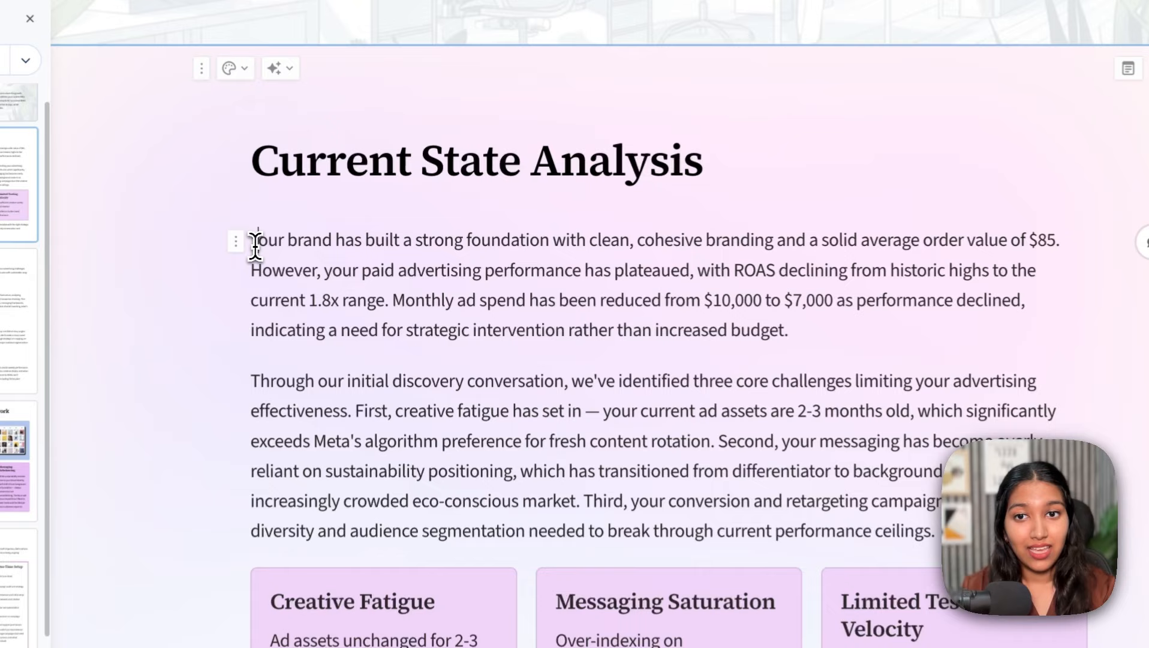
pyautogui.moveTo(252, 240); pyautogui.dragTo(792, 333)
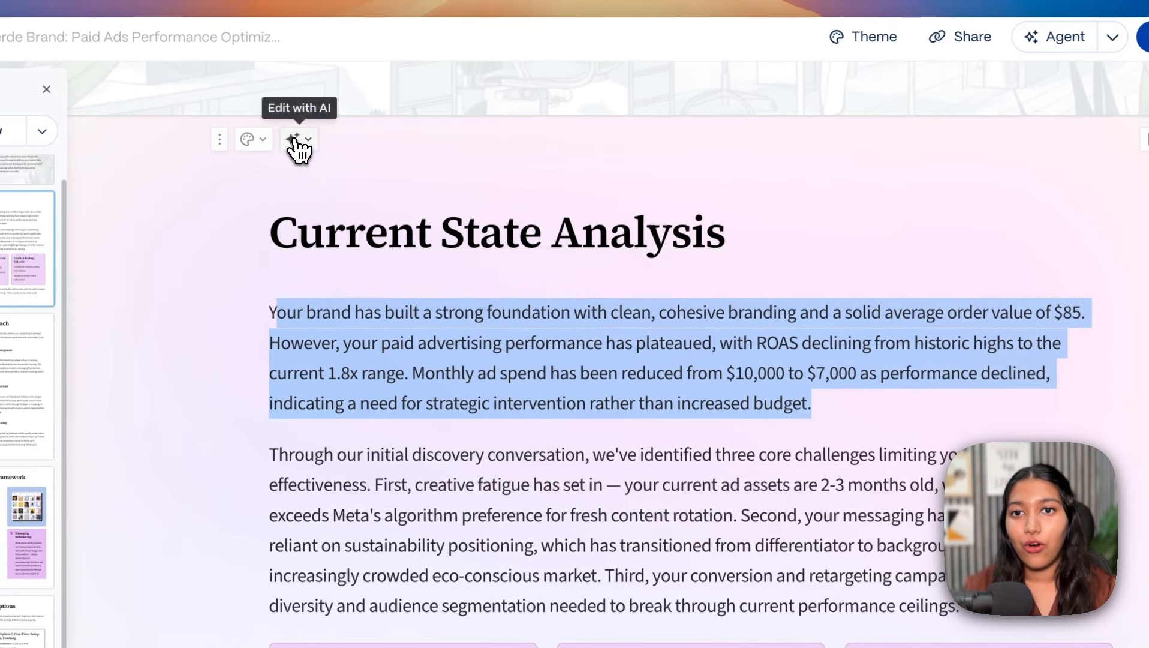
pyautogui.click(281, 114)
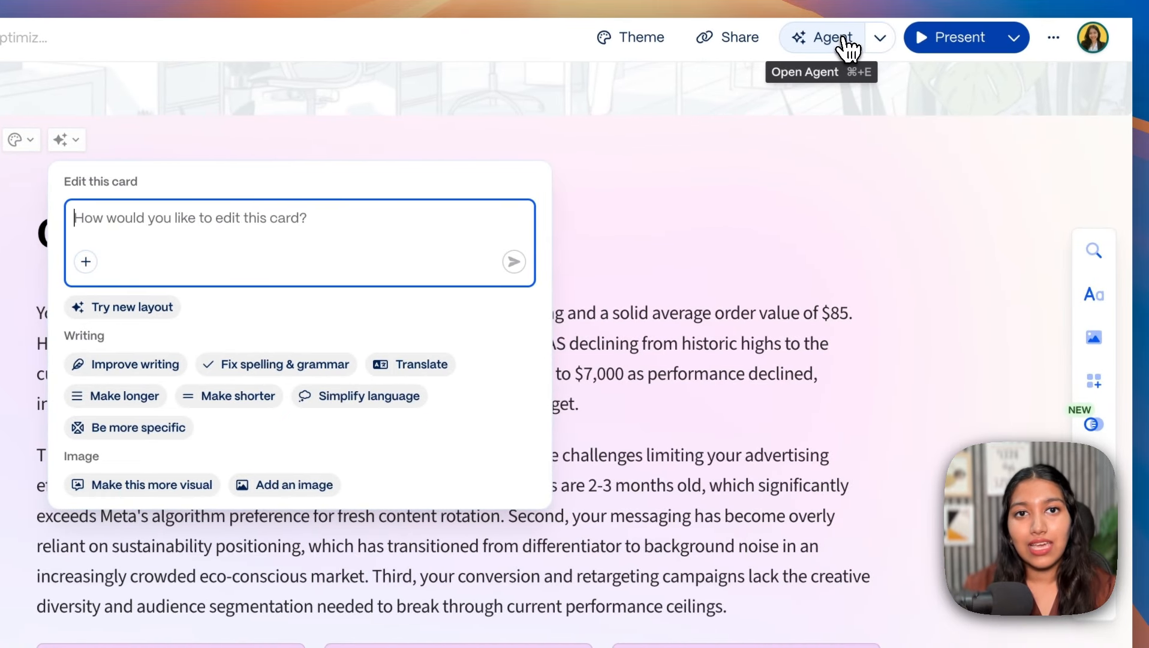
pyautogui.click(838, 40)
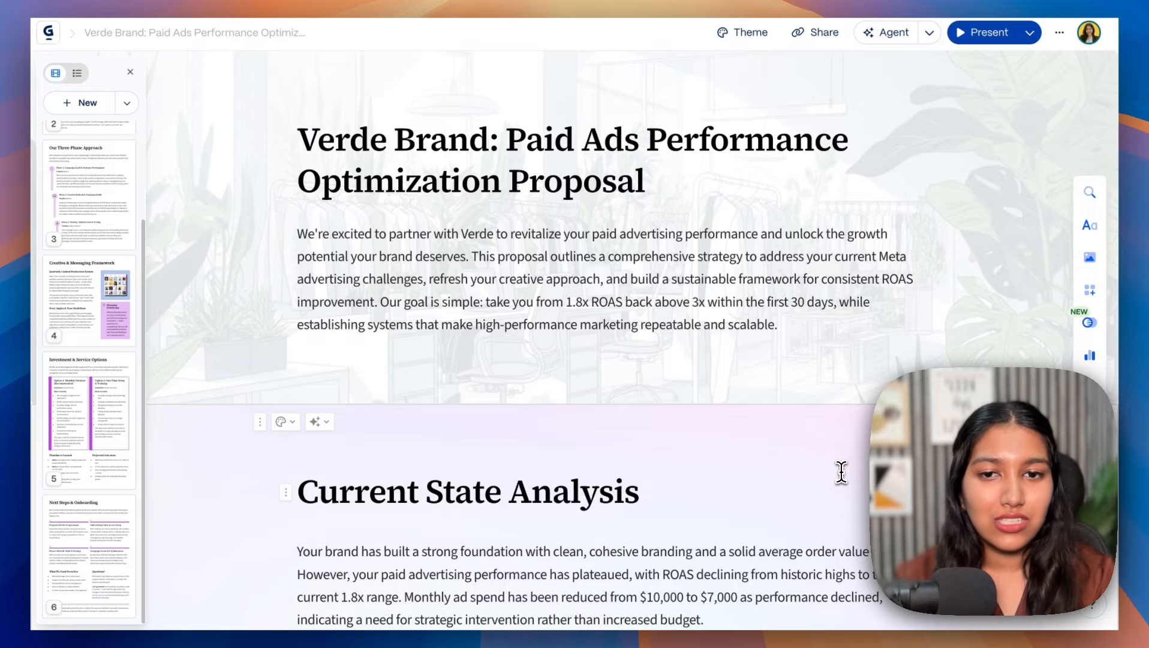
# Step: Examine the Current State Analysis challenge boxes, highlighting the Creative Fatigue heading
pyautogui.scroll(-5, 841, 471)
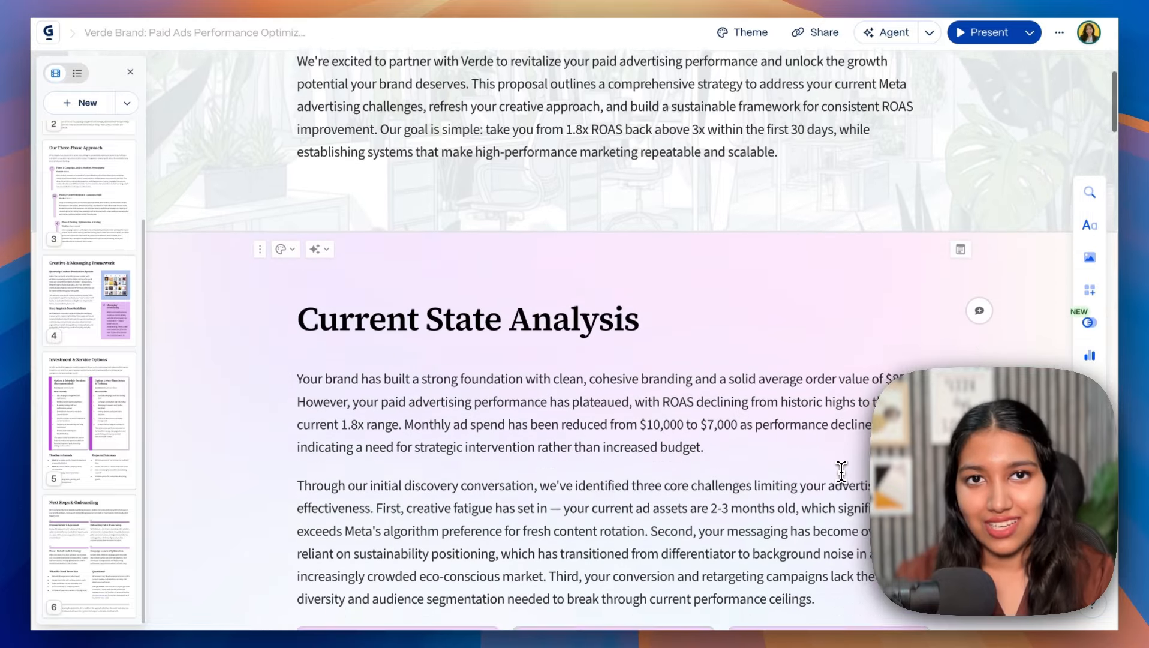
pyautogui.scroll(-3, 841, 472)
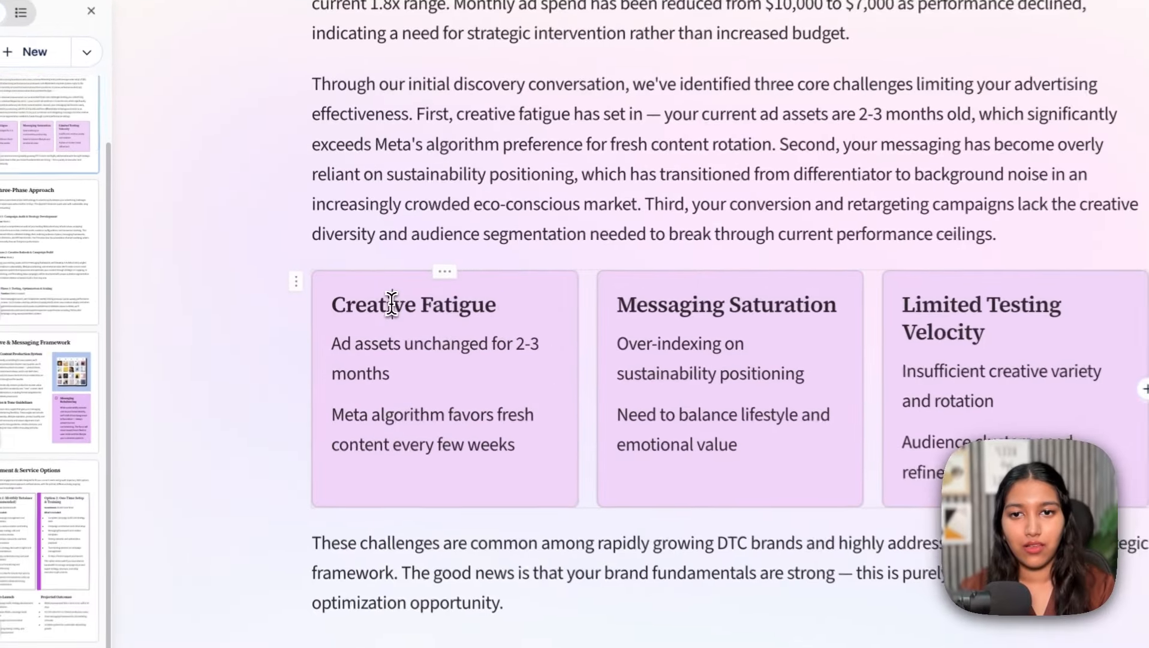
pyautogui.moveTo(391, 305); pyautogui.dragTo(505, 298)
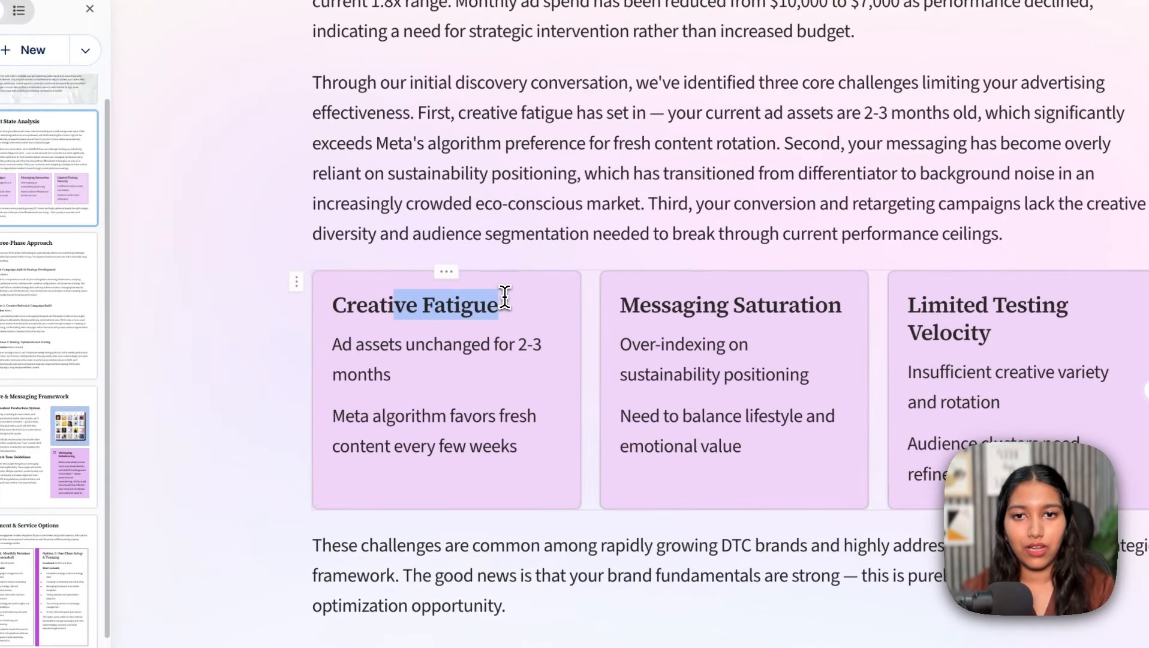
pyautogui.click(505, 297)
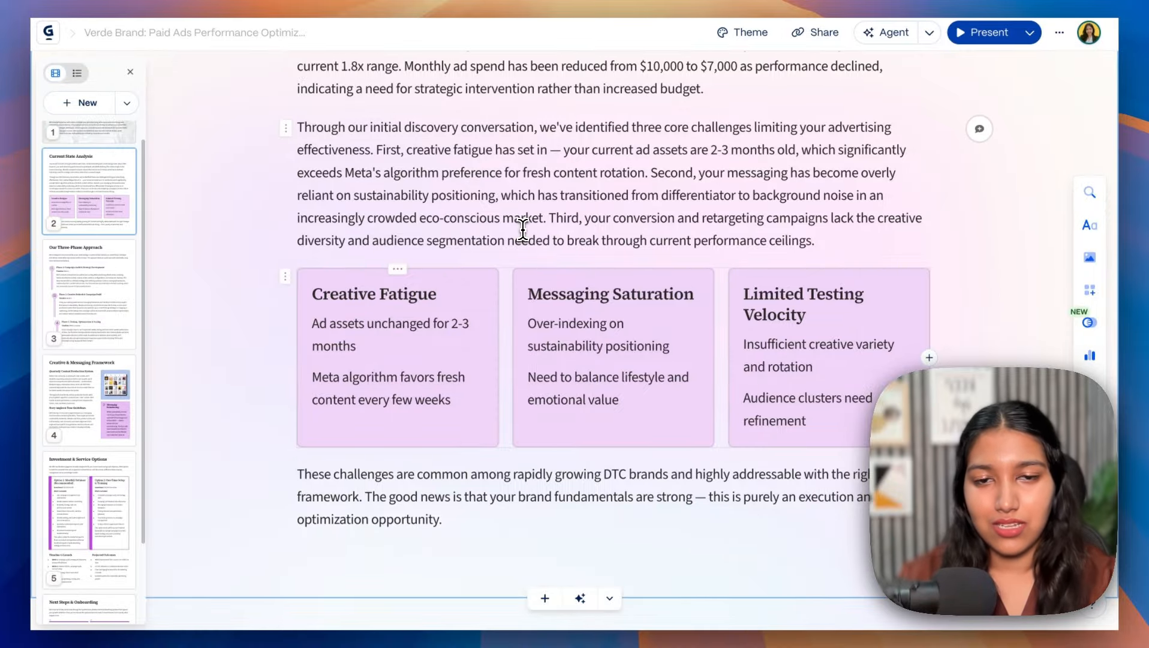
# Step: Examine the Creative & Messaging Framework section, highlighting text under Quarterly Content Production System
pyautogui.scroll(-15, 802, 256)
pyautogui.moveTo(369, 314); pyautogui.dragTo(558, 499)
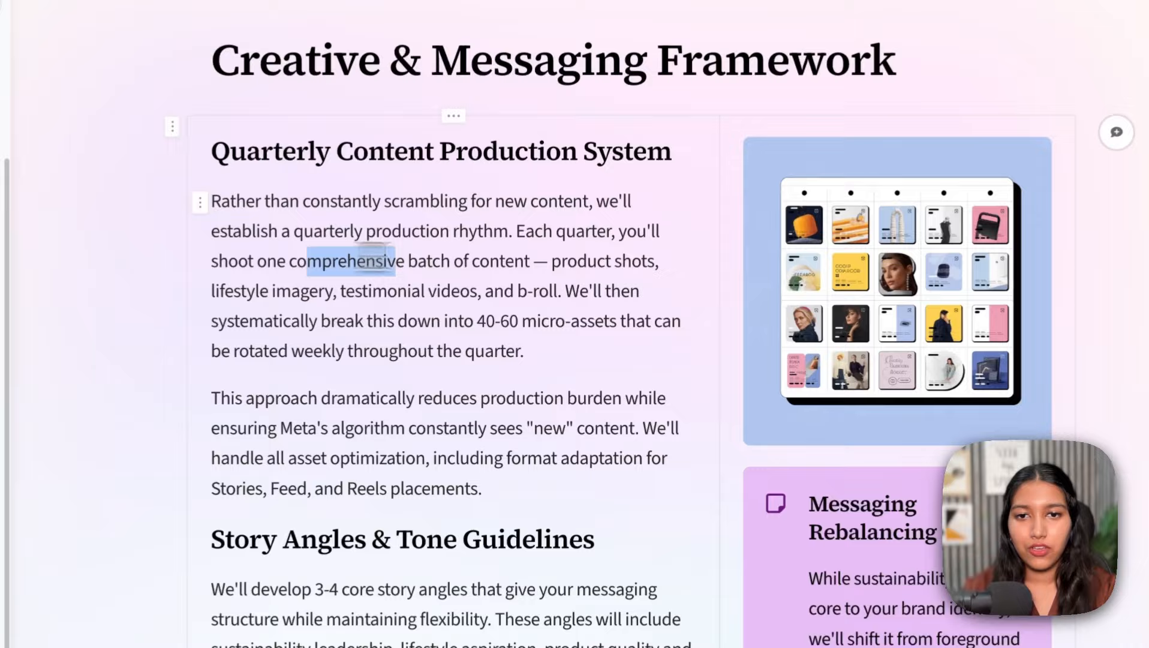
pyautogui.click(558, 507)
pyautogui.scroll(-4, 558, 507)
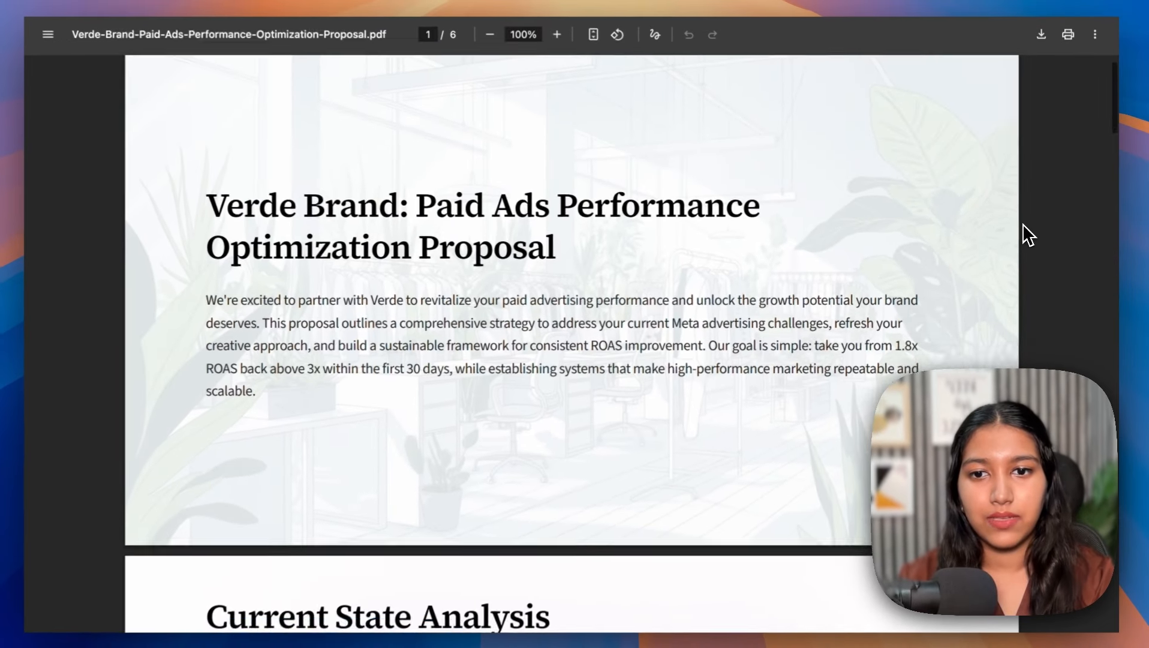
# Step: Review the exported Verde-Brand-Paid-Ads-Performance-Optimization-Proposal.pdf from its title page through the onboarding steps on the last page
pyautogui.scroll(-10, 1023, 223)
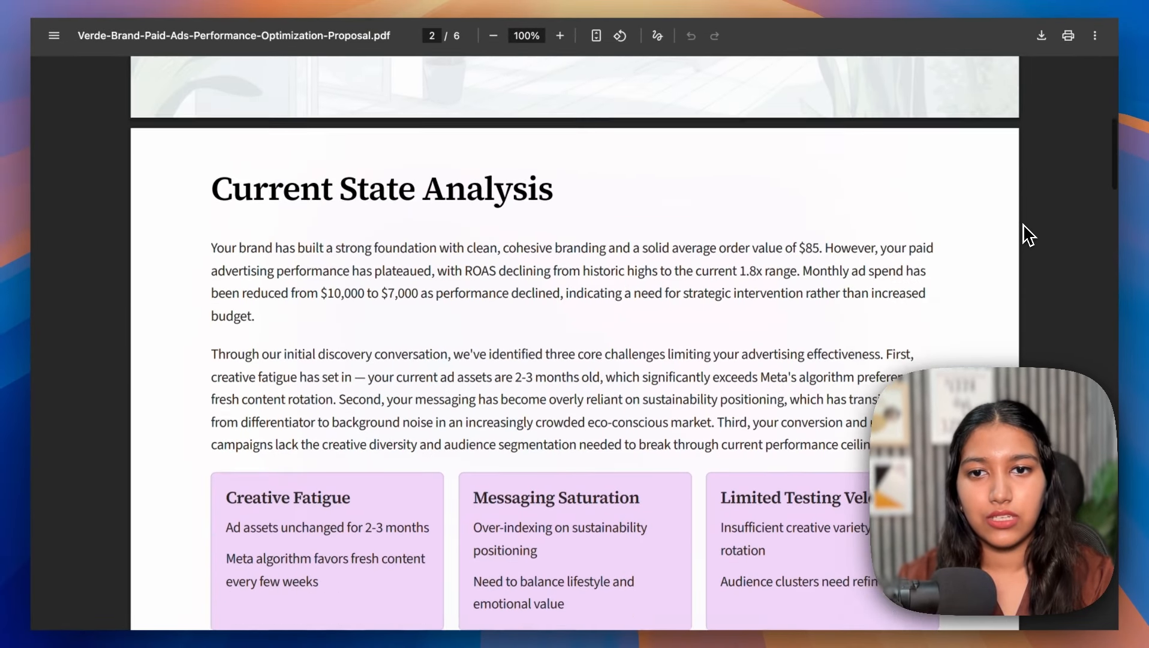
pyautogui.scroll(-20, 1026, 231)
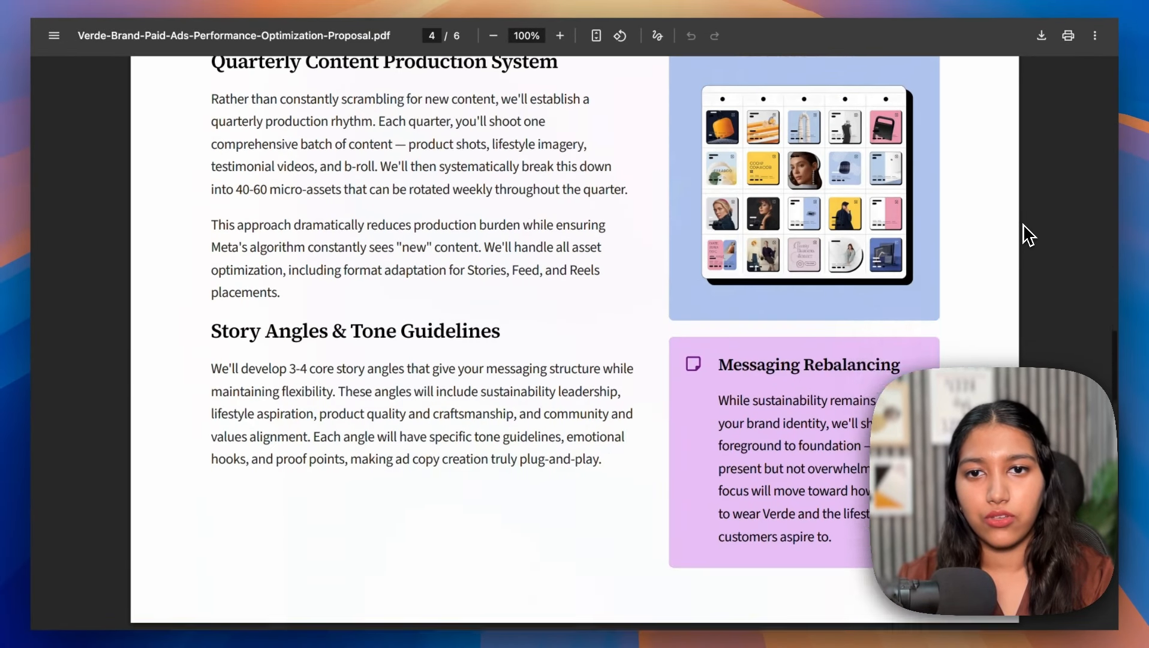
pyautogui.scroll(-15, 1024, 226)
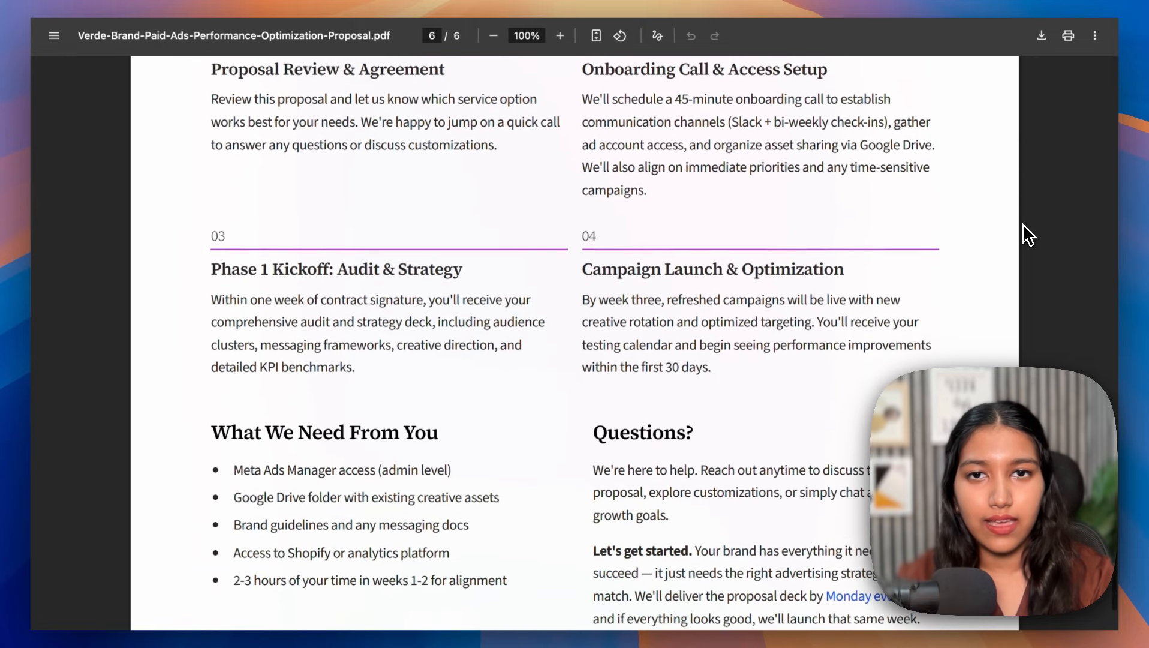
pyautogui.scroll(-3, 1026, 234)
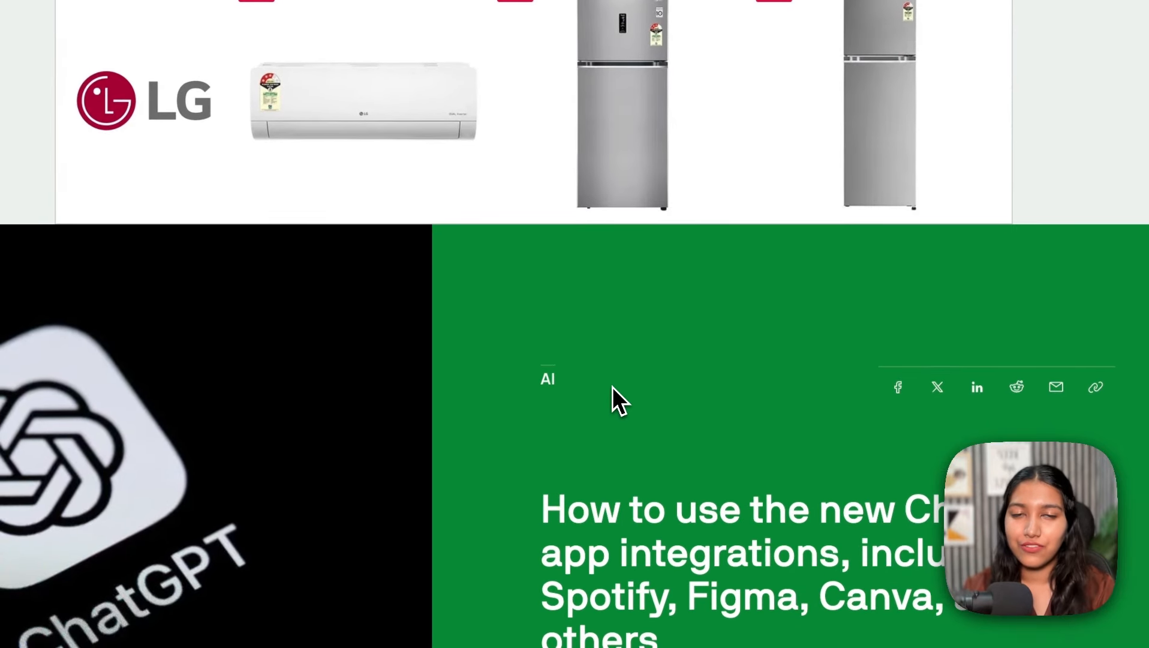
# Step: In the TechCrunch article on ChatGPT app integrations, dismiss the newsletter pop-up and read through the available apps, including Booking.com
pyautogui.scroll(-5, 633, 371)
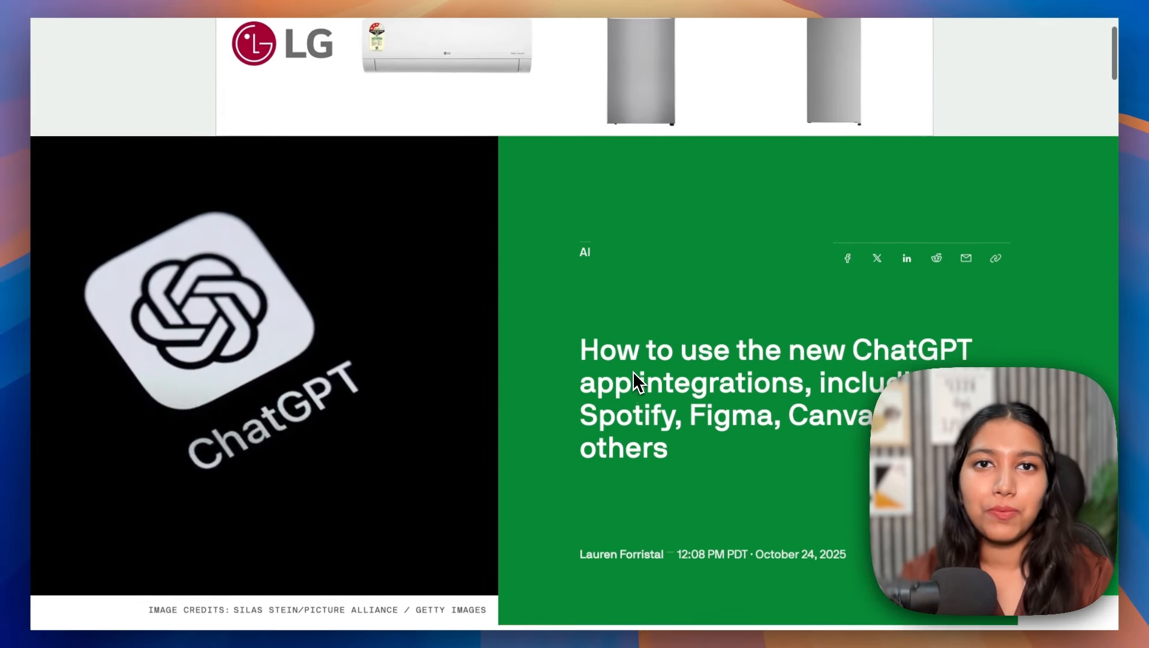
pyautogui.scroll(2, 634, 373)
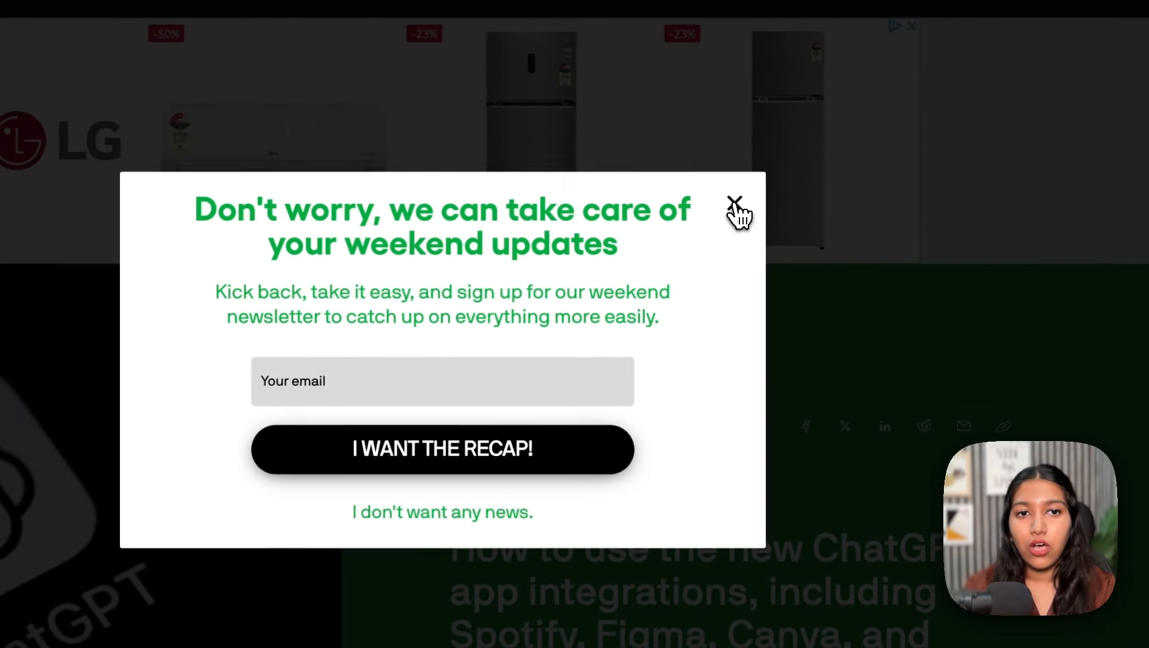
pyautogui.click(773, 206)
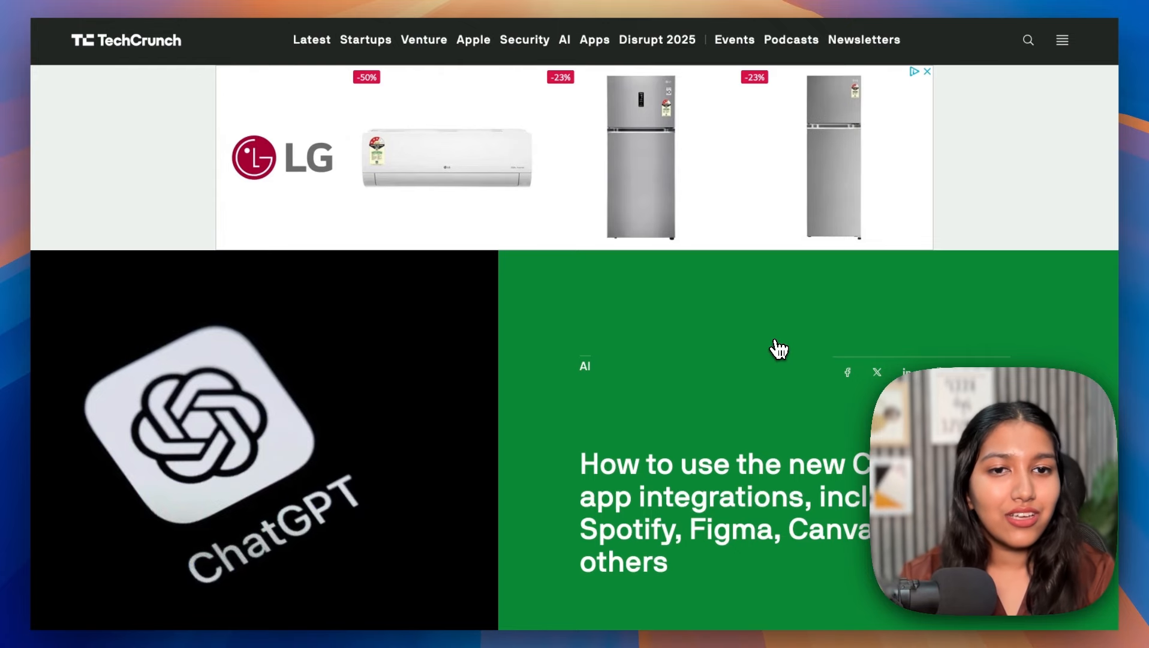
pyautogui.scroll(-10, 593, 396)
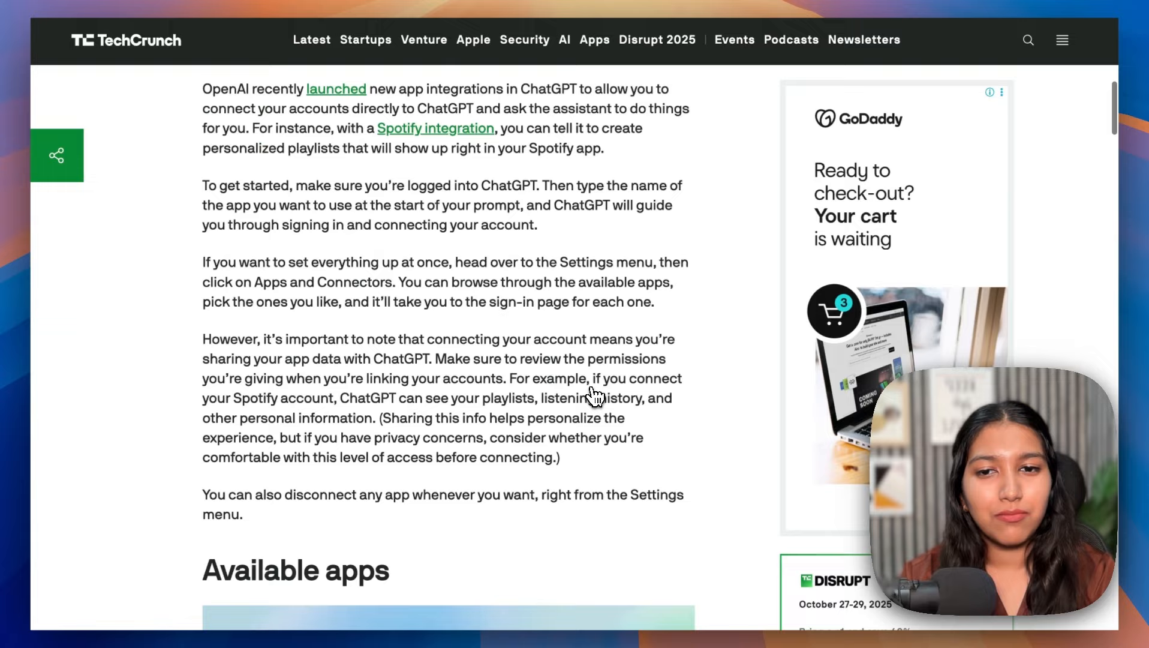
pyautogui.scroll(-10, 594, 396)
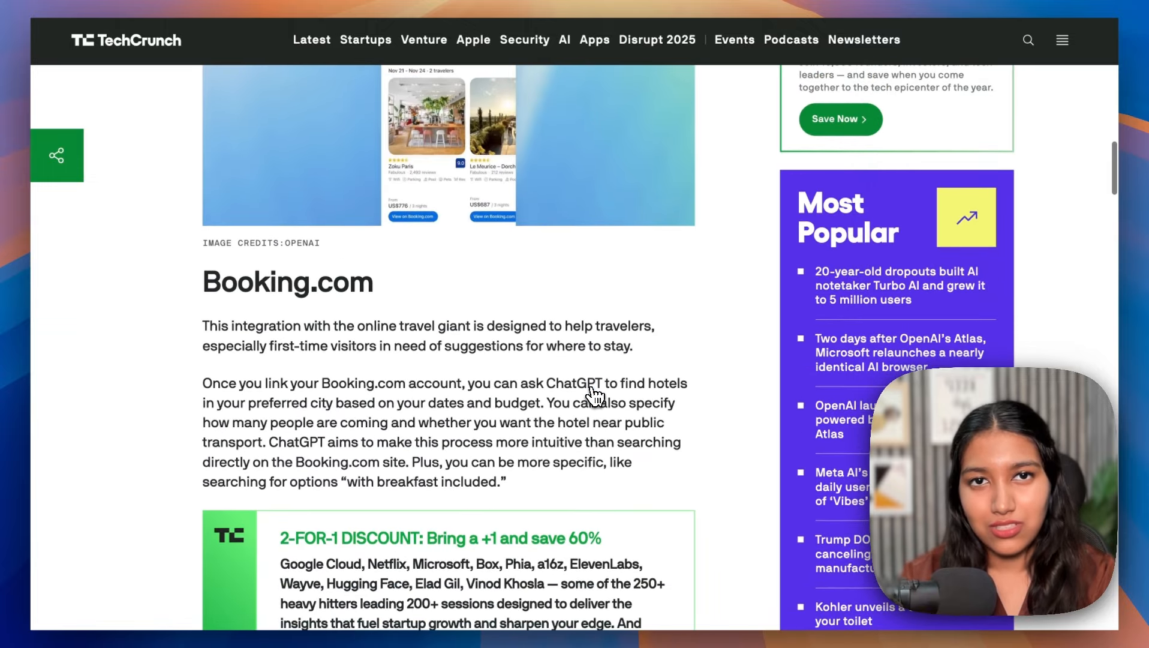
pyautogui.scroll(-10, 594, 395)
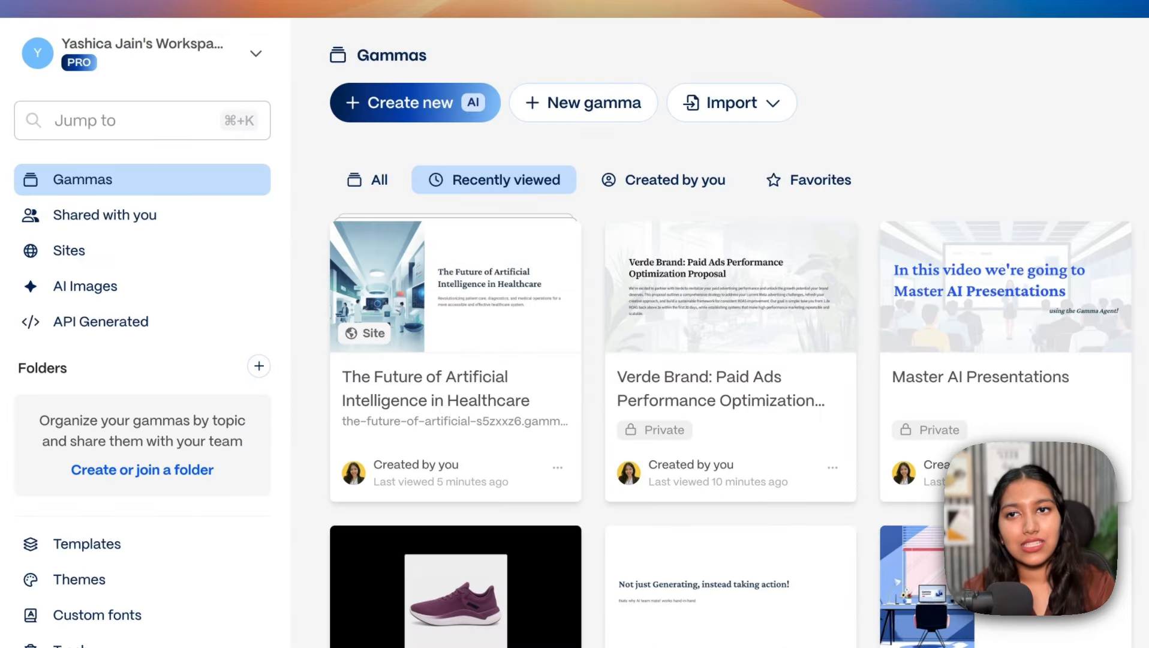
# Step: Start a new AI creation by importing the TechCrunch ChatGPT app integrations article from its URL, and continue with it as a presentation
pyautogui.click(377, 111)
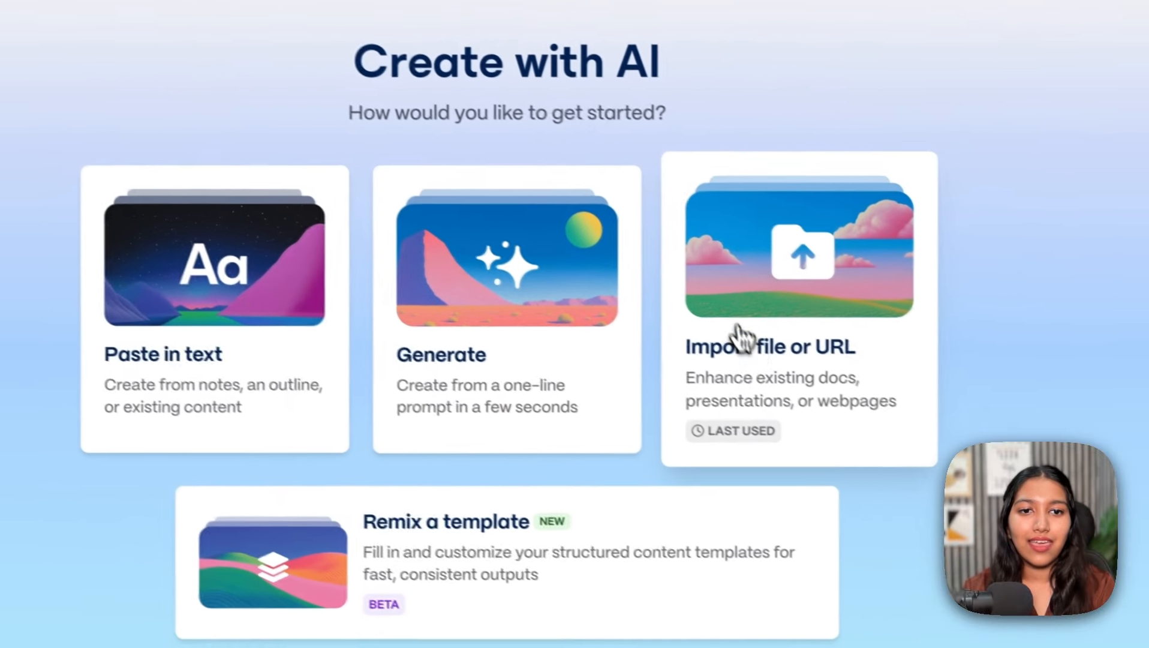
pyautogui.click(974, 444)
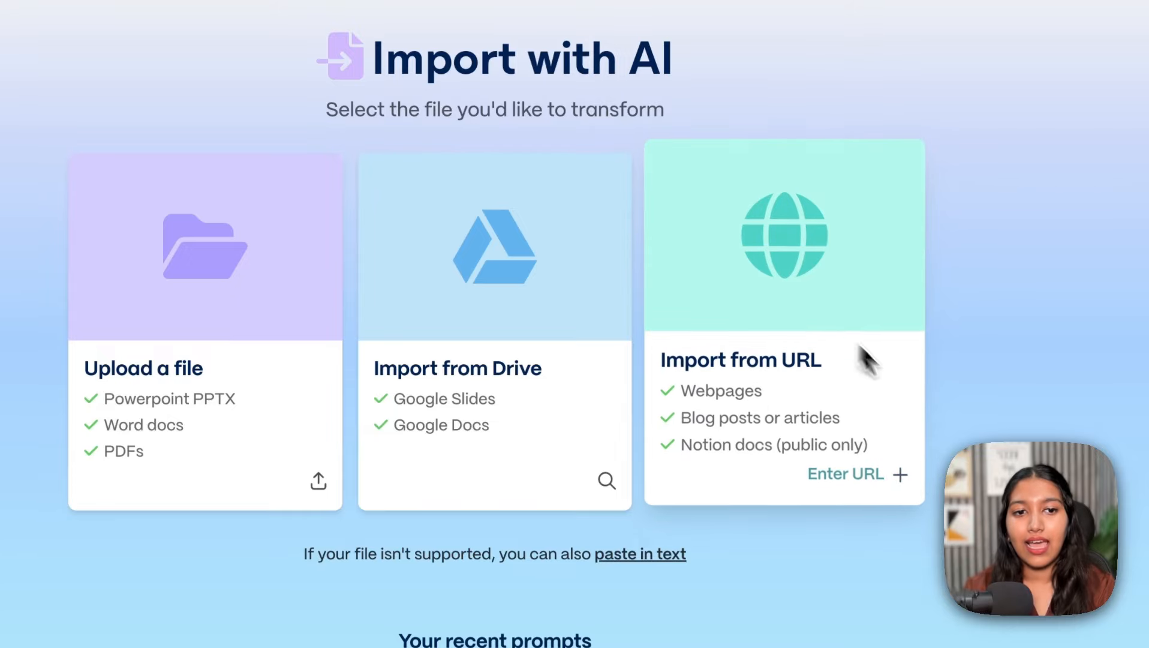
pyautogui.click(864, 477)
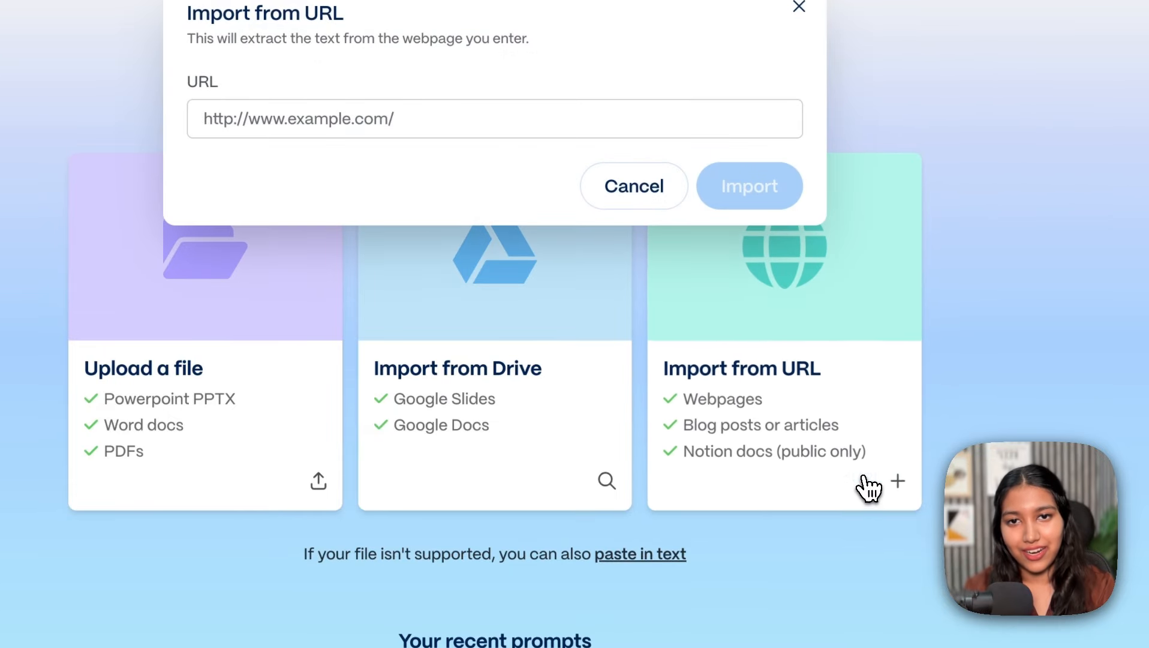
pyautogui.hotkey('ctrl', 'v')
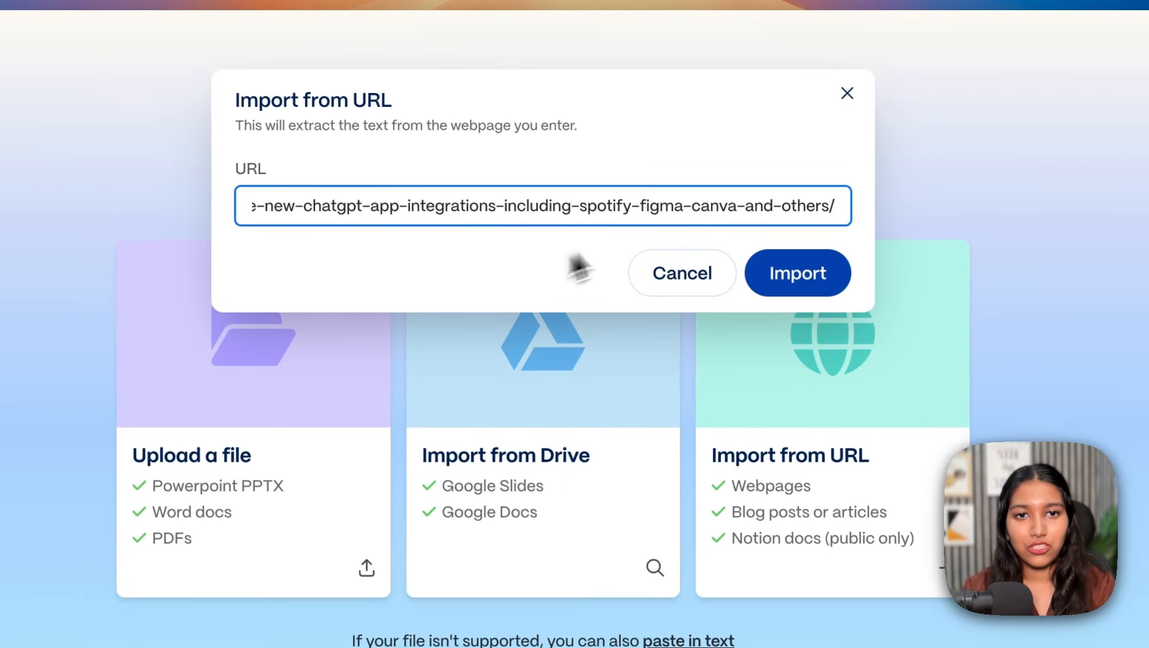
pyautogui.click(792, 288)
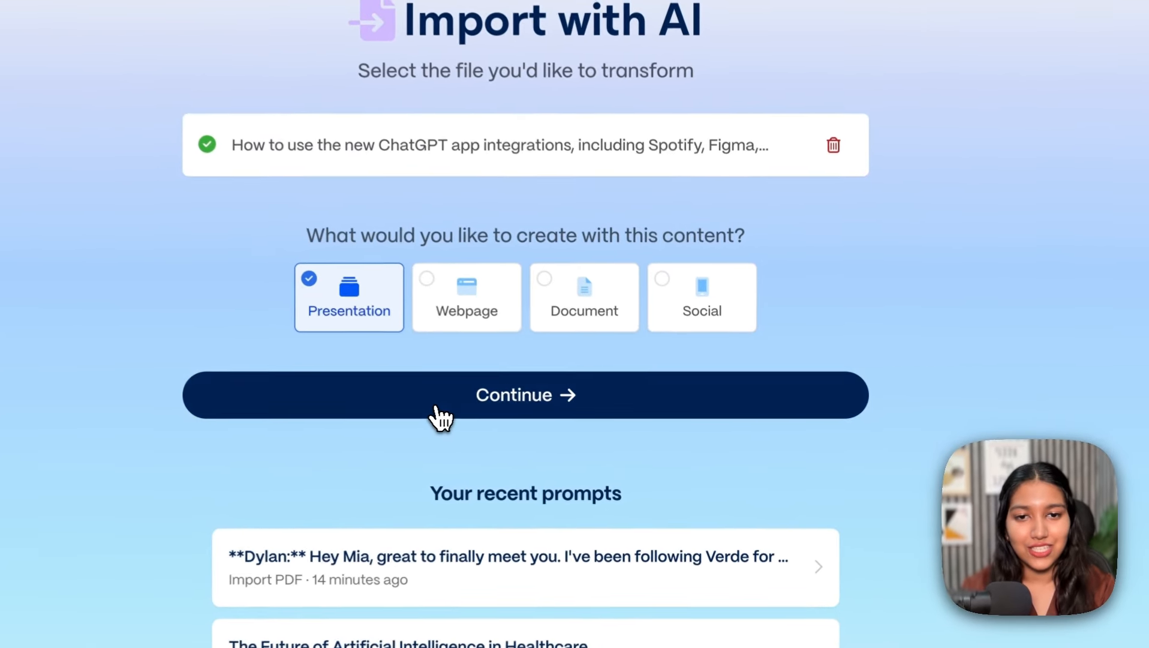
pyautogui.click(436, 408)
# Step: Look through the imported article text and set the amount of text per card to Concise
pyautogui.scroll(-20, 447, 303)
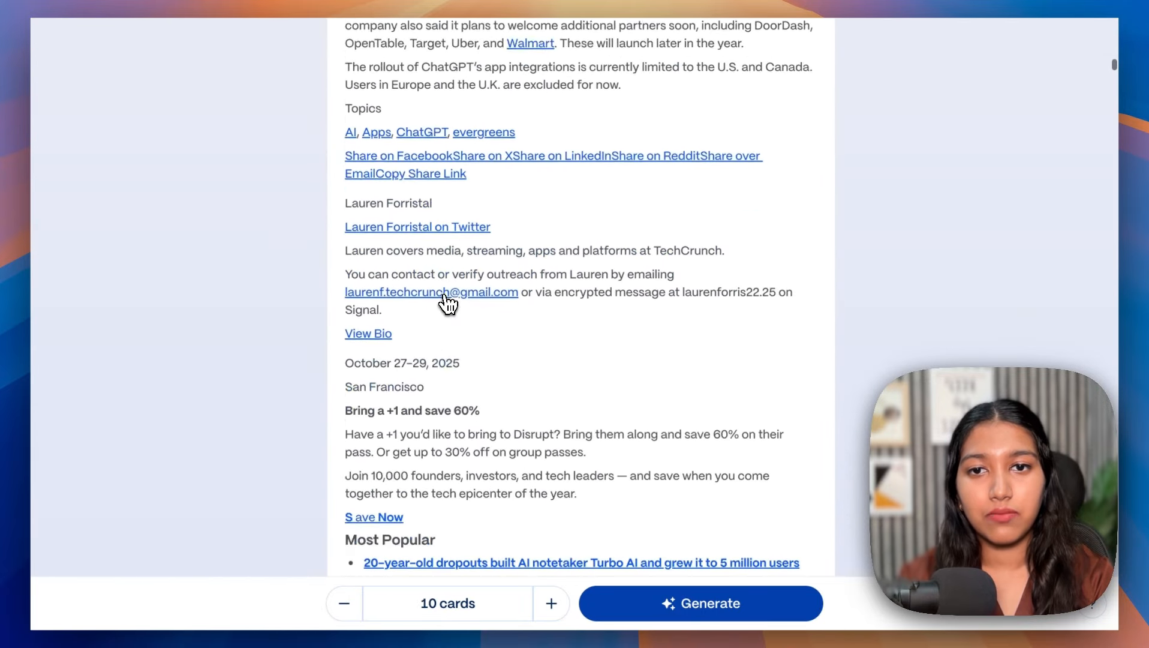
pyautogui.scroll(-20, 447, 303)
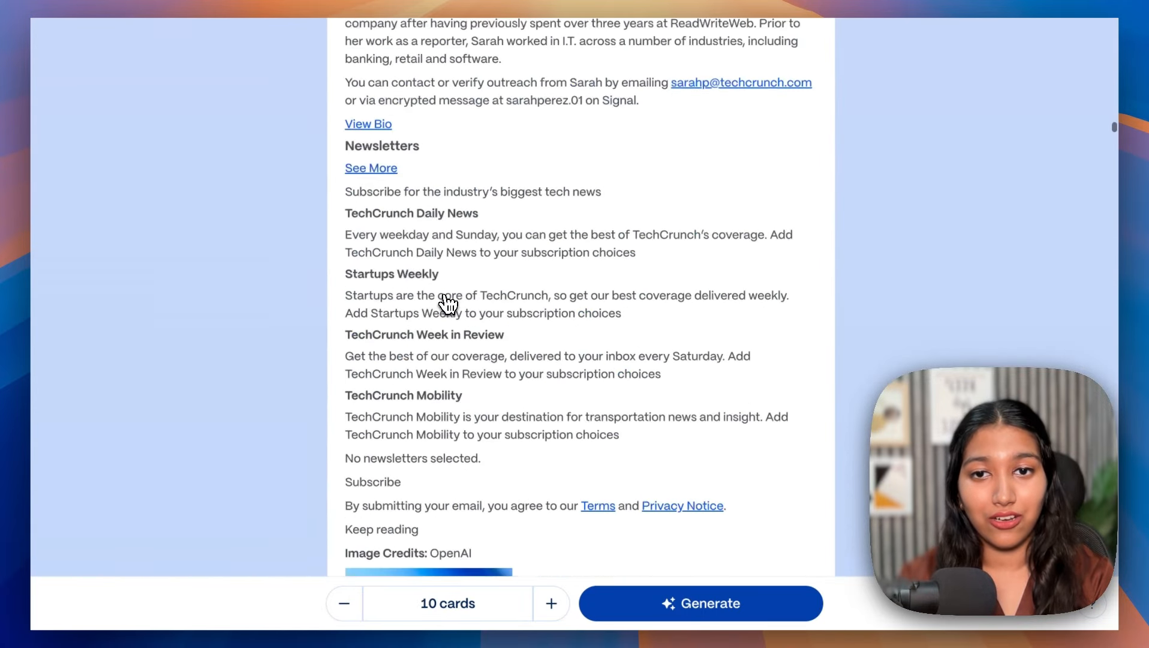
pyautogui.scroll(-20, 446, 303)
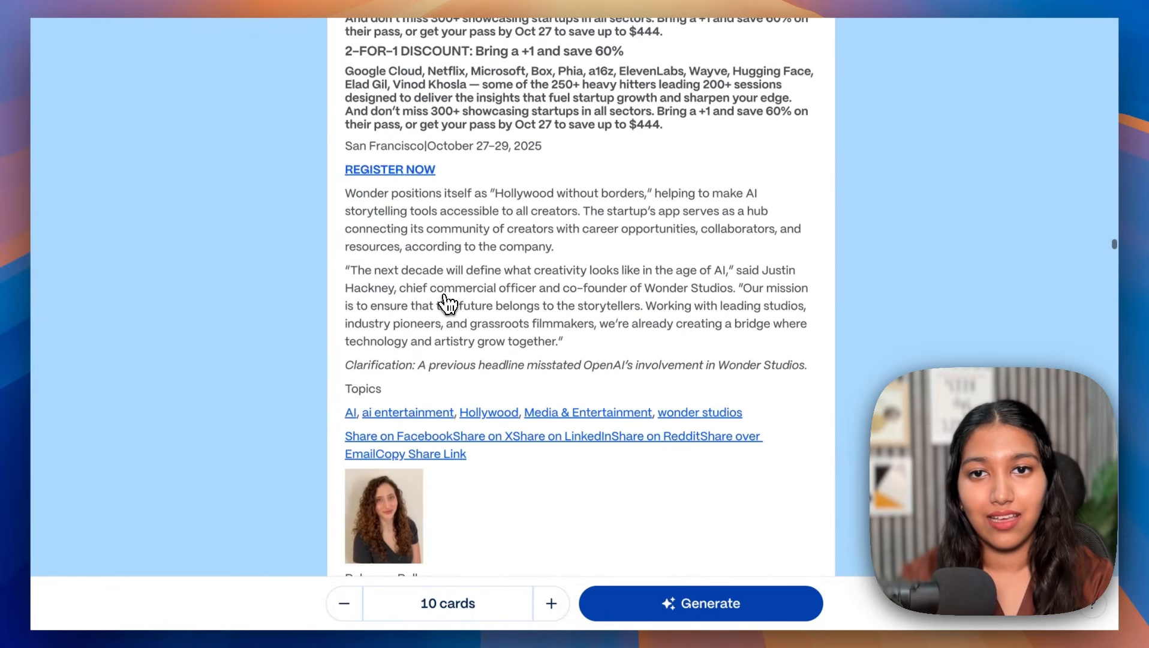
pyautogui.scroll(20, 668, 261)
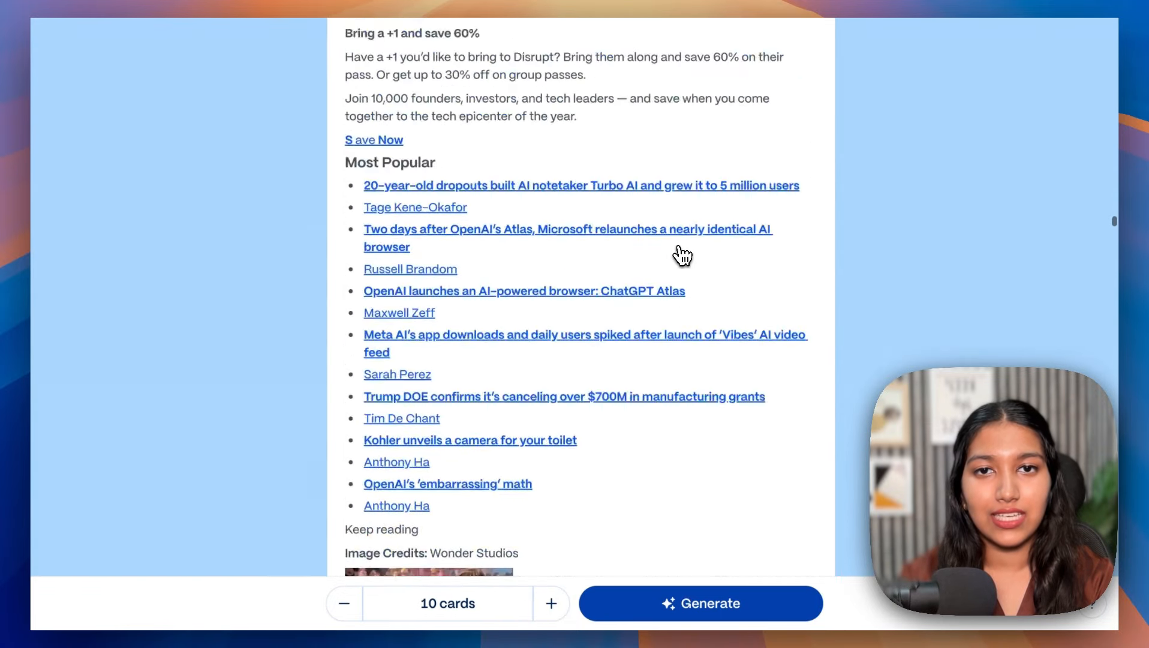
pyautogui.scroll(20, 682, 255)
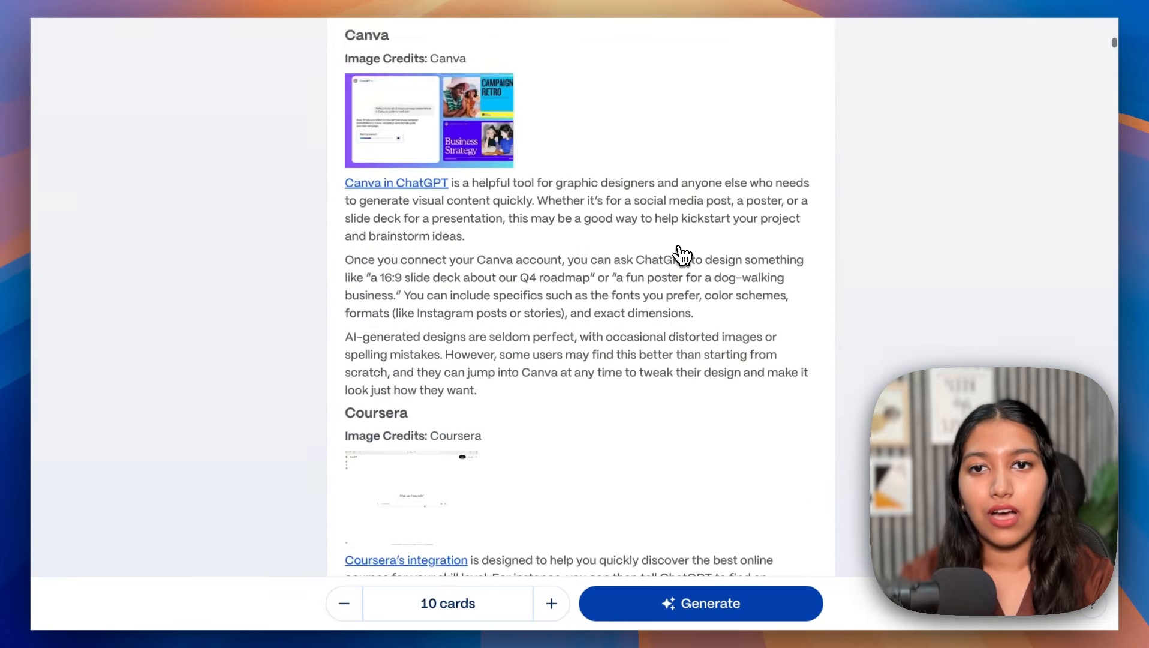
pyautogui.scroll(-1, 682, 255)
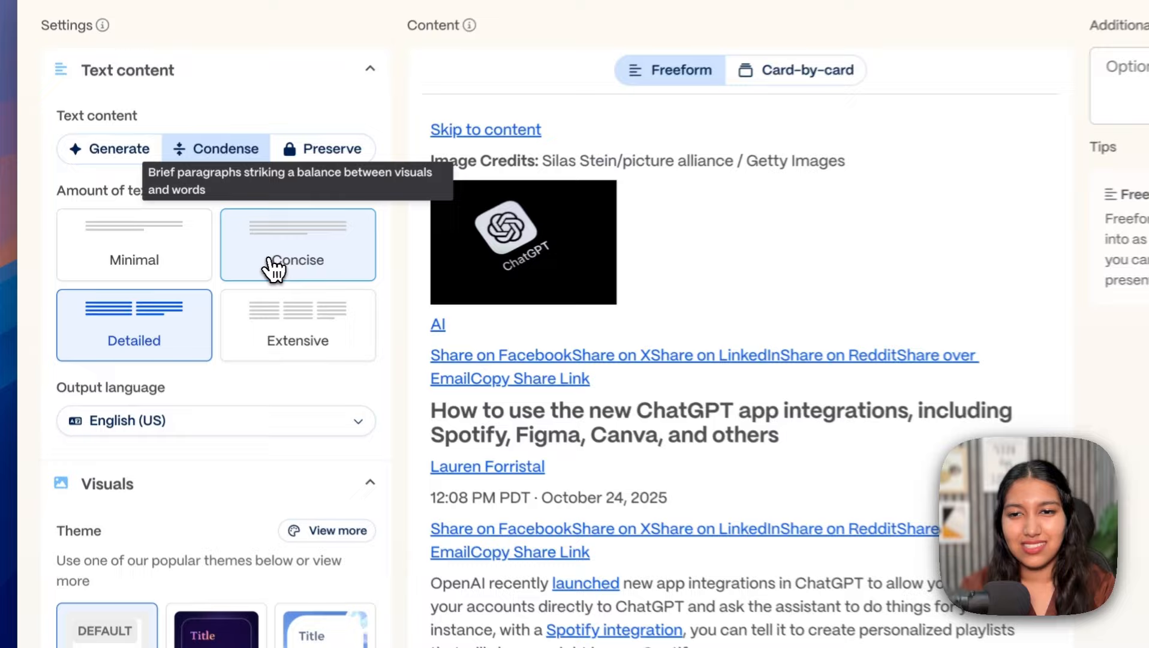
pyautogui.click(226, 267)
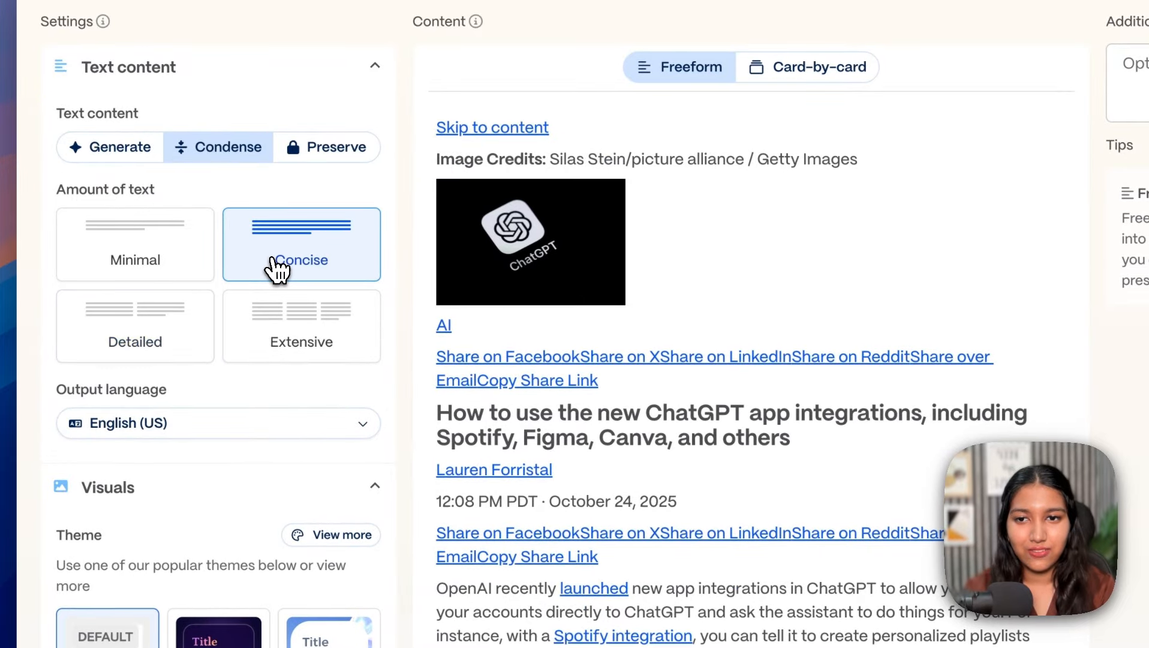
# Step: Add the extra instruction "Convert it into a teaching-style presentation." and generate the 10-card deck
pyautogui.scroll(-3, 274, 426)
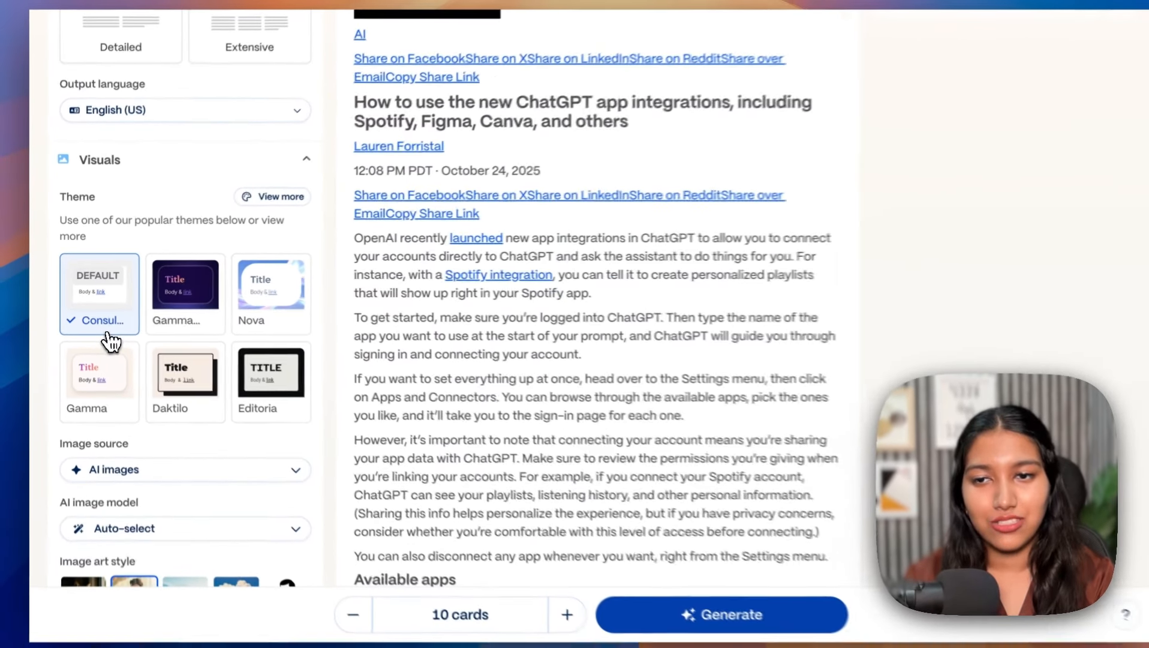
pyautogui.scroll(-5, 111, 342)
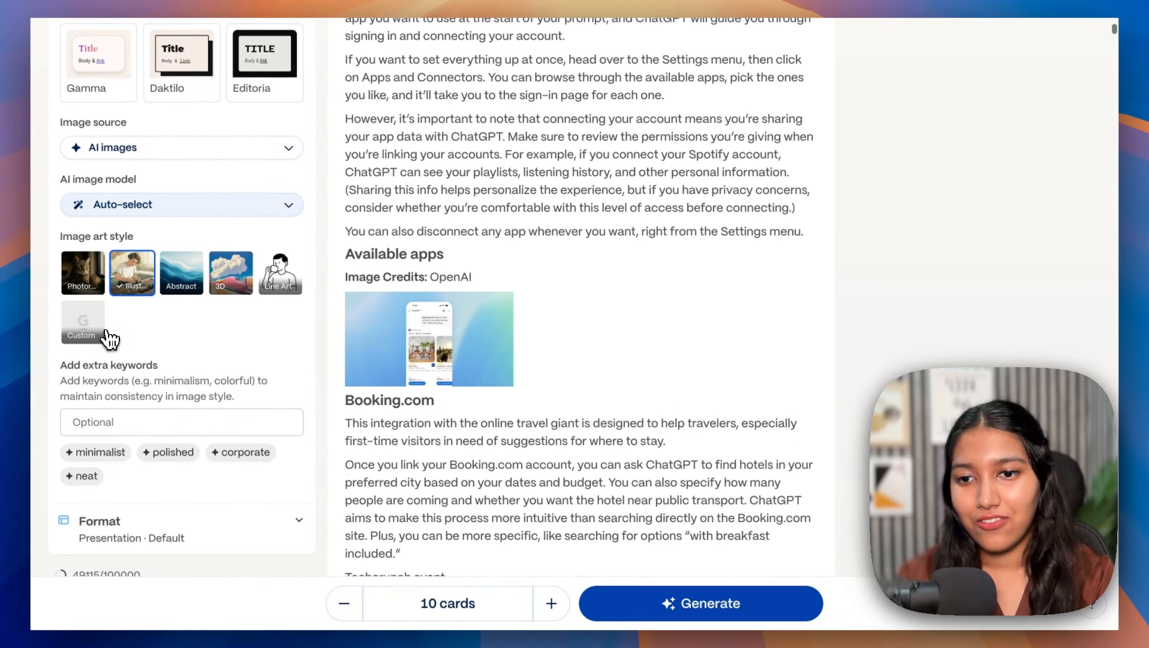
pyautogui.scroll(10, 110, 340)
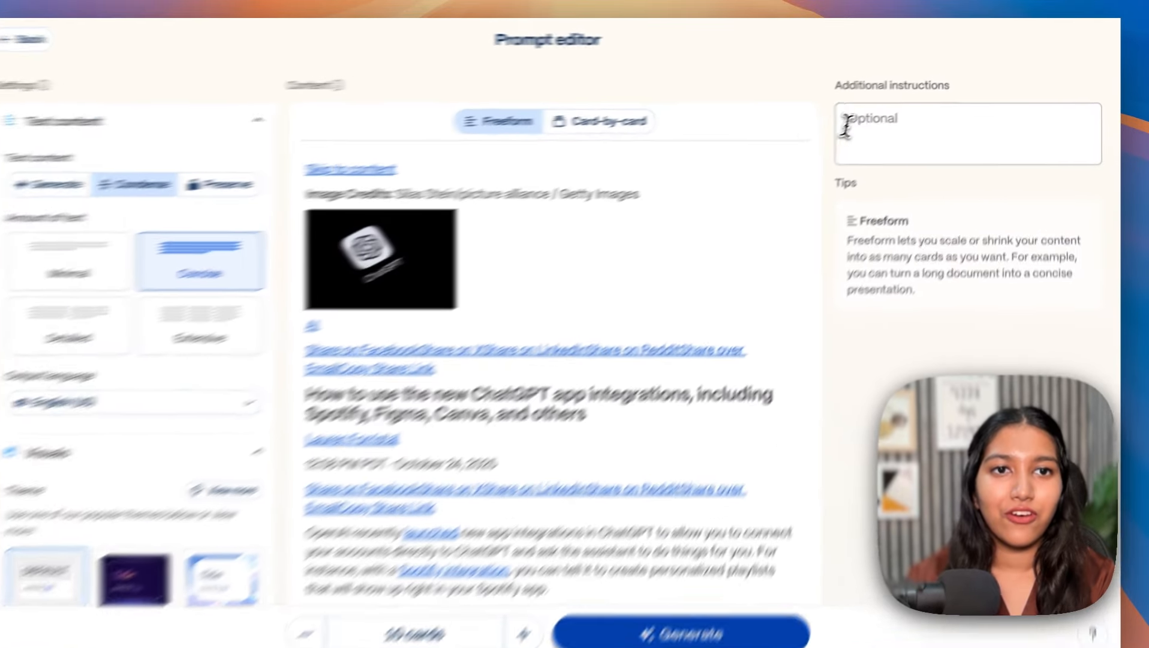
pyautogui.click(876, 123)
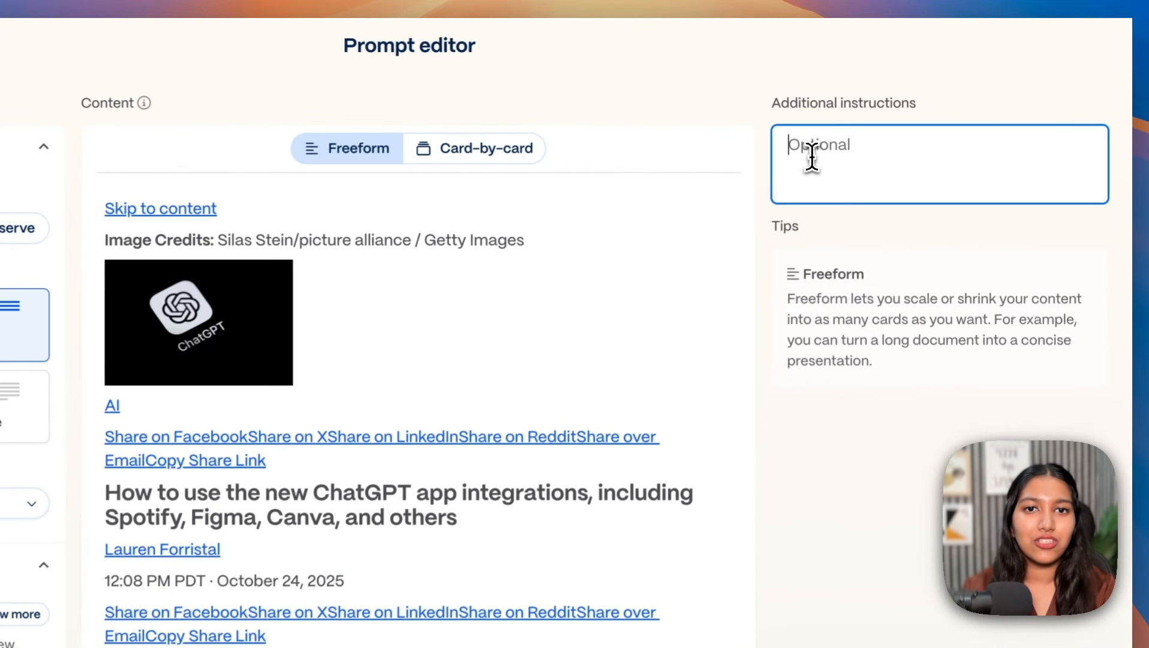
pyautogui.press('capslock')
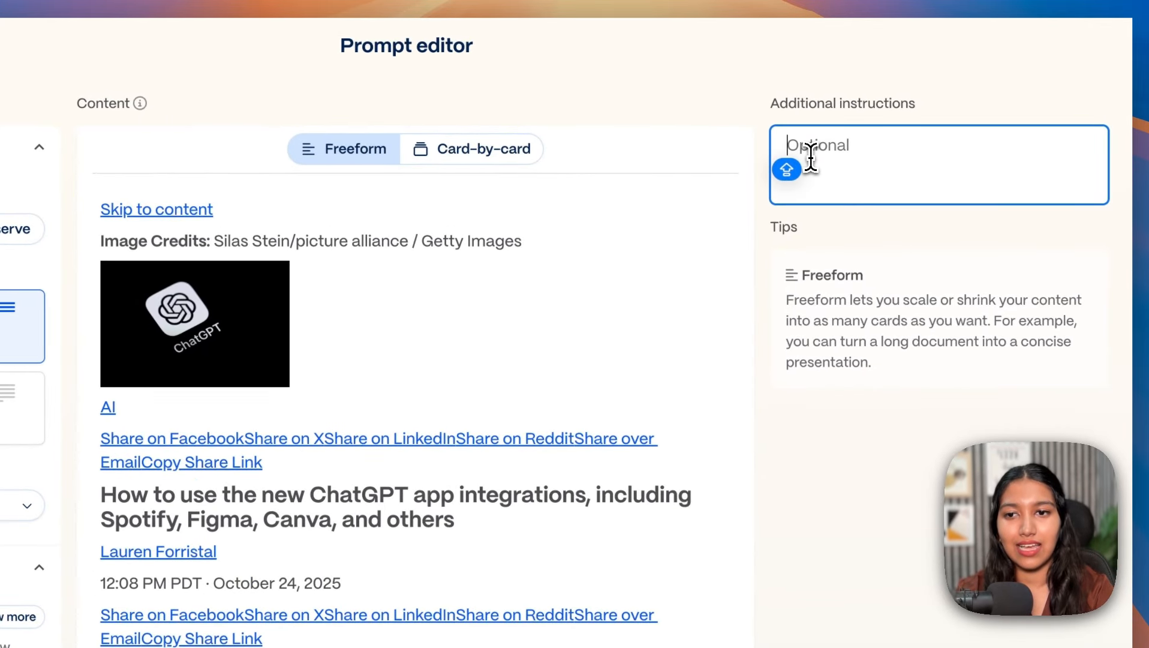
pyautogui.write('Convert it into')
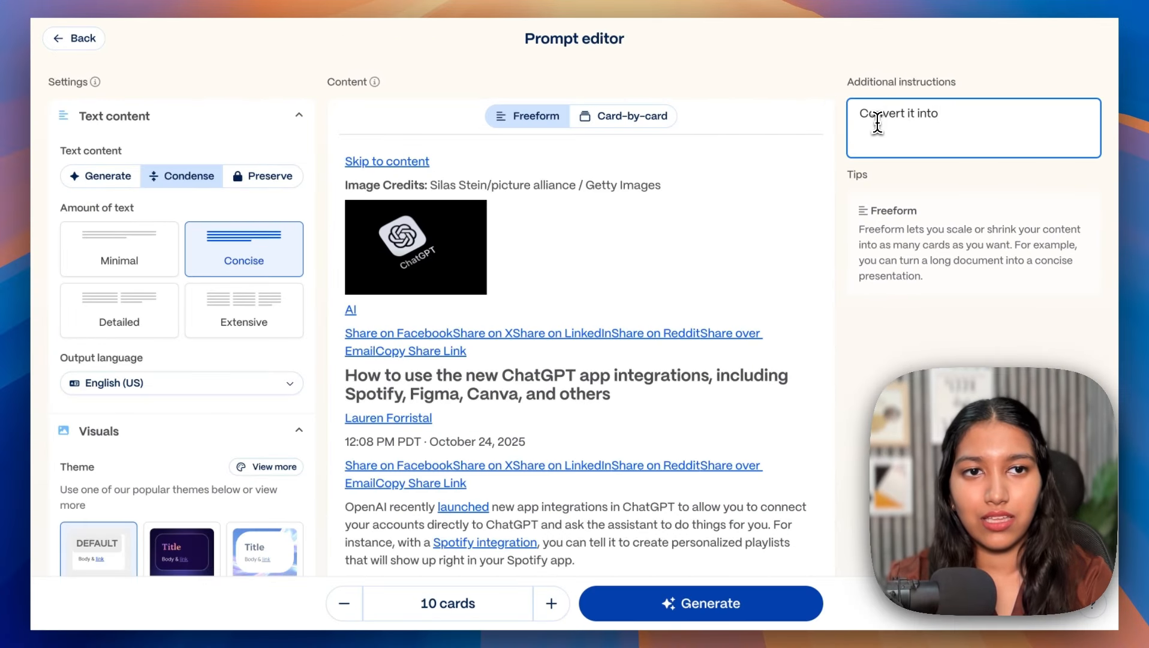
pyautogui.write(' a teaching-style ')
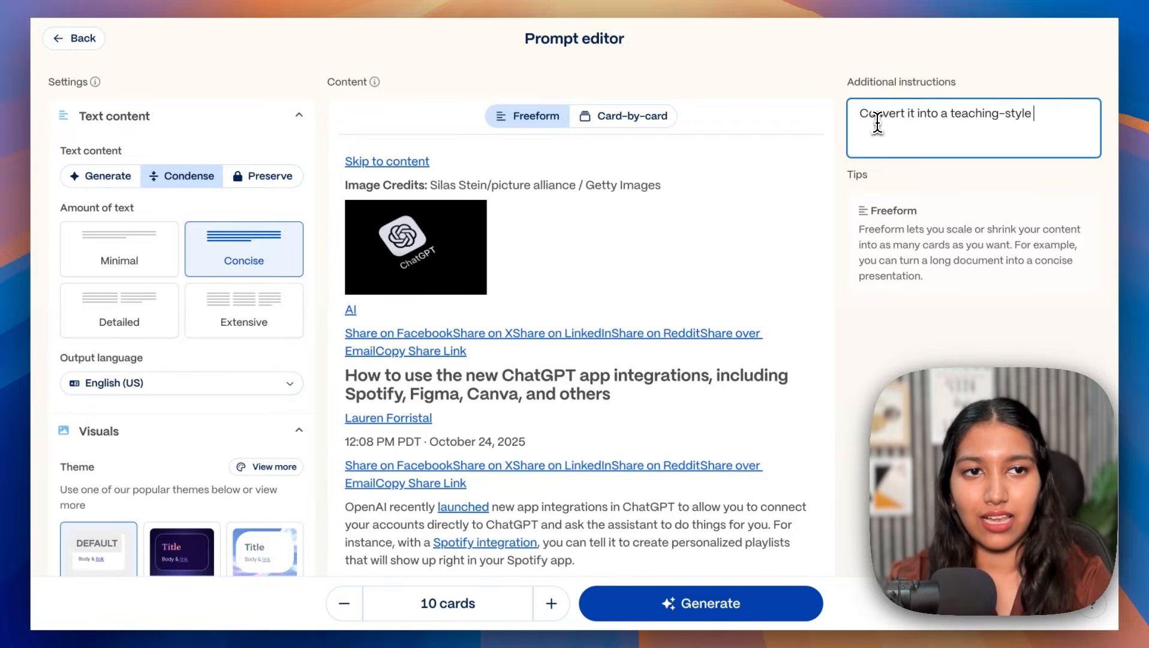
pyautogui.write('presentation.')
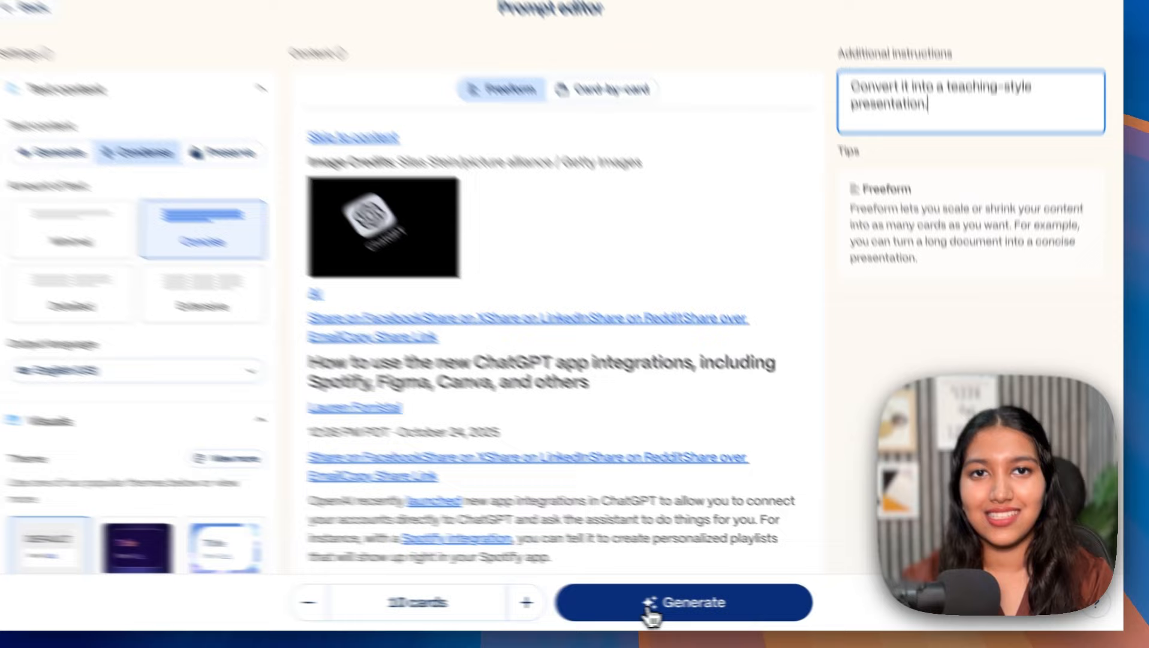
pyautogui.click(664, 604)
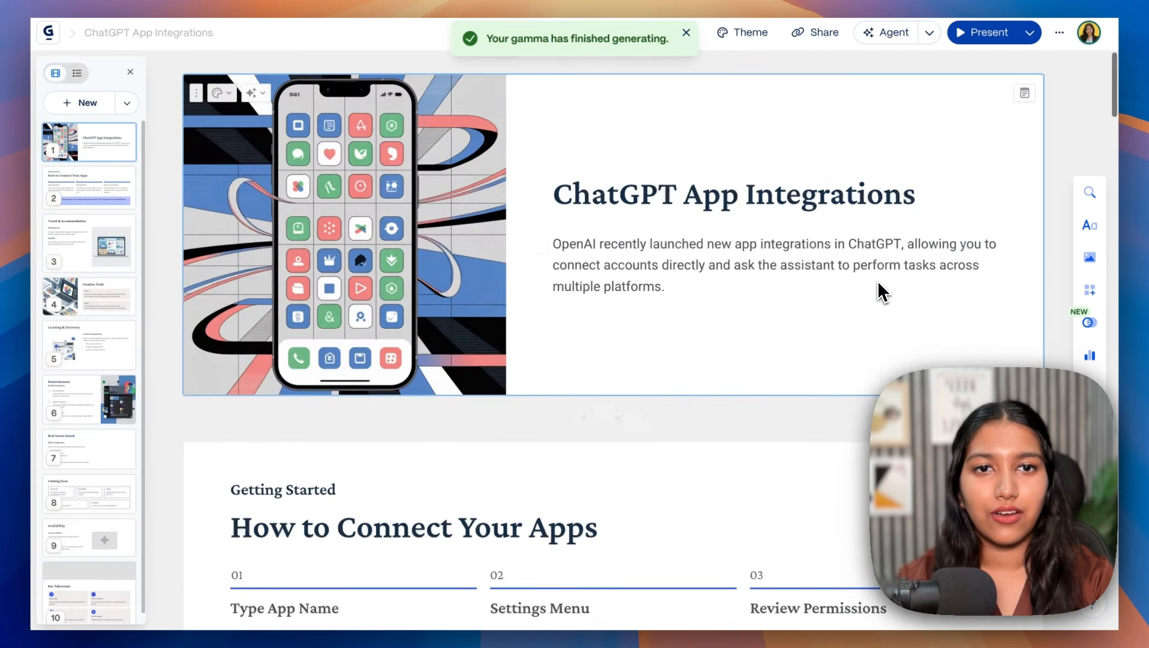
# Step: Present the ChatGPT App Integrations deck in full screen and advance through its slides from the title slide
pyautogui.click(1029, 32)
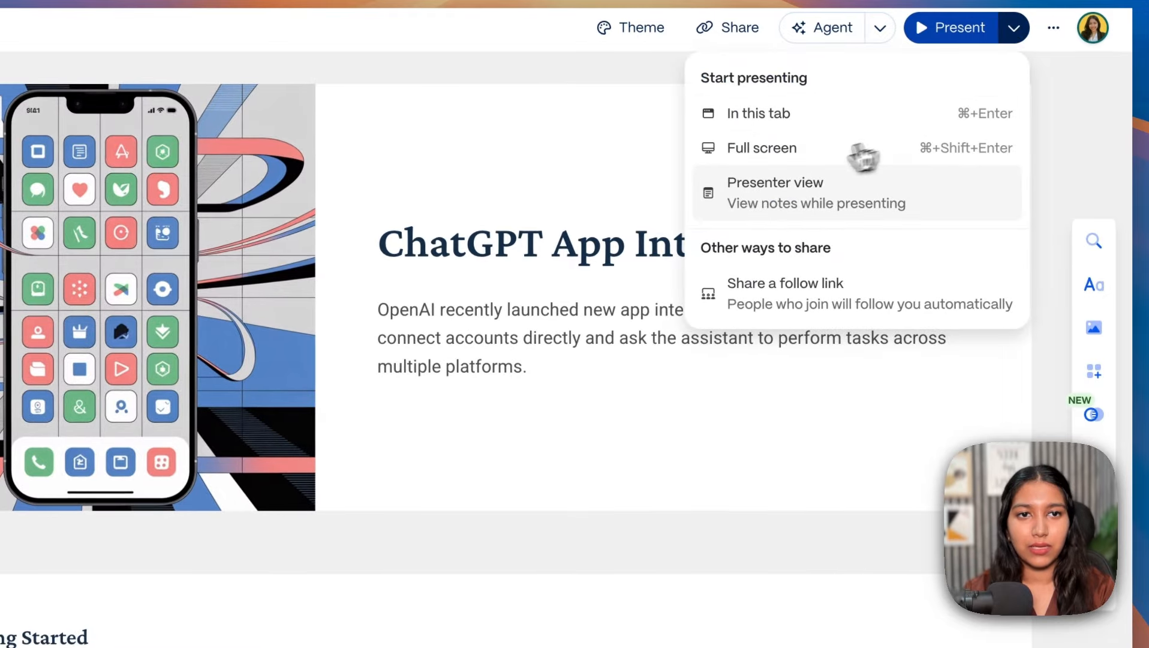
pyautogui.click(879, 133)
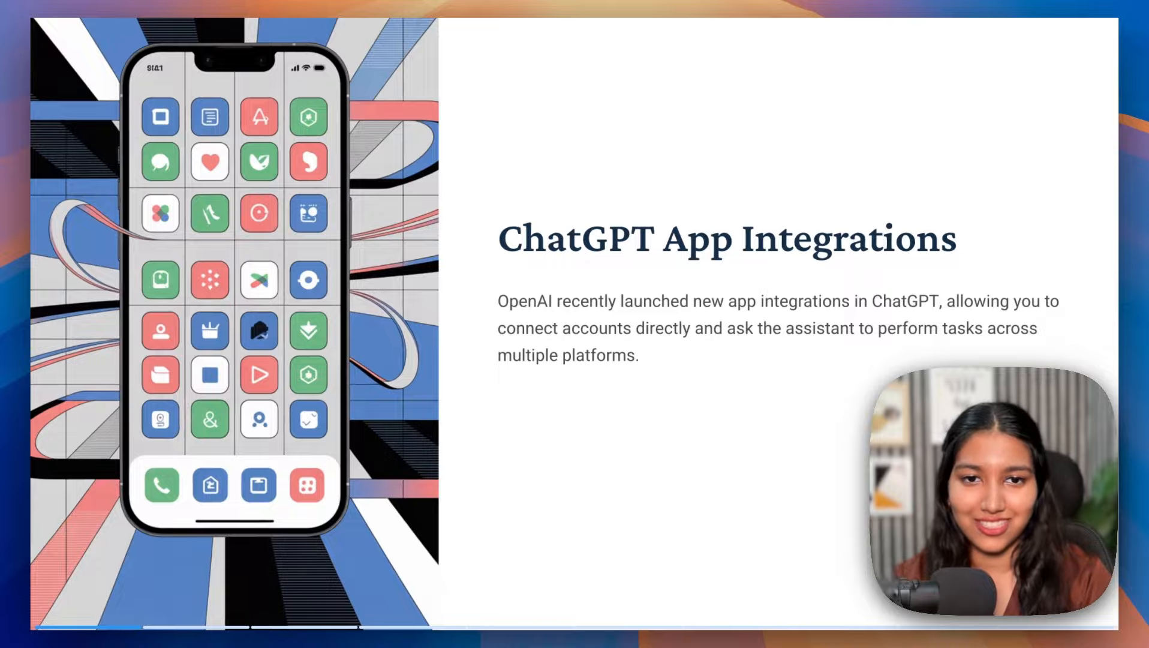
pyautogui.press('Right')
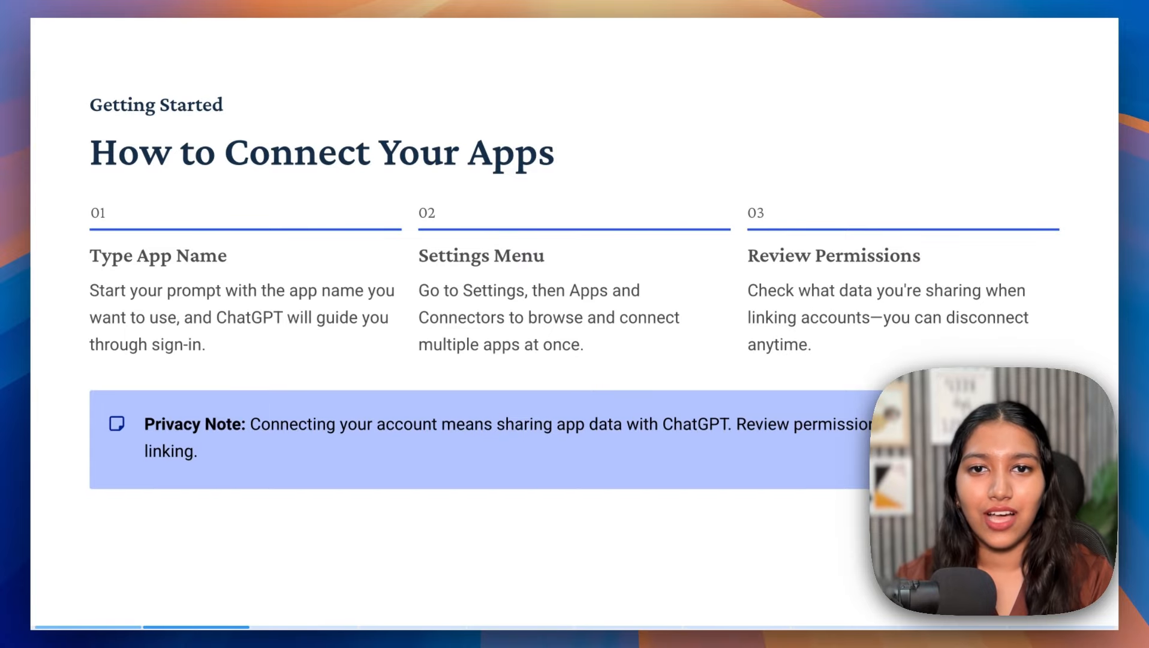
pyautogui.press('Right')
pyautogui.press('Right')
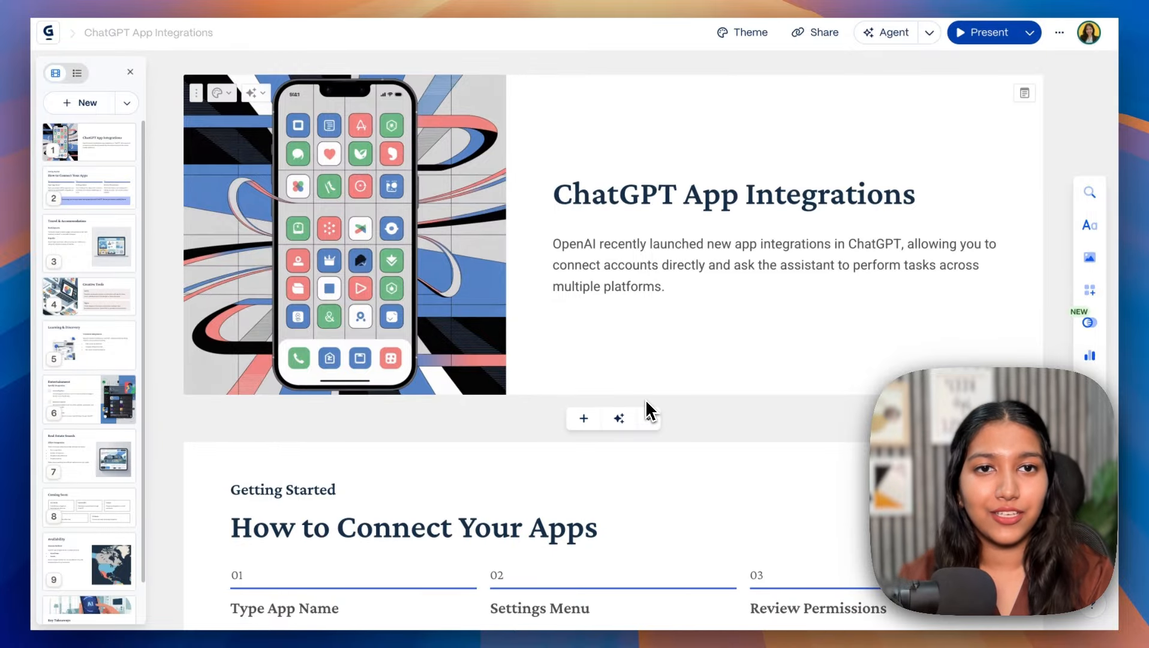
# Step: Review the generated cards down to Creative Tools and open the AI card option below Travel & Accommodation
pyautogui.scroll(-3, 624, 176)
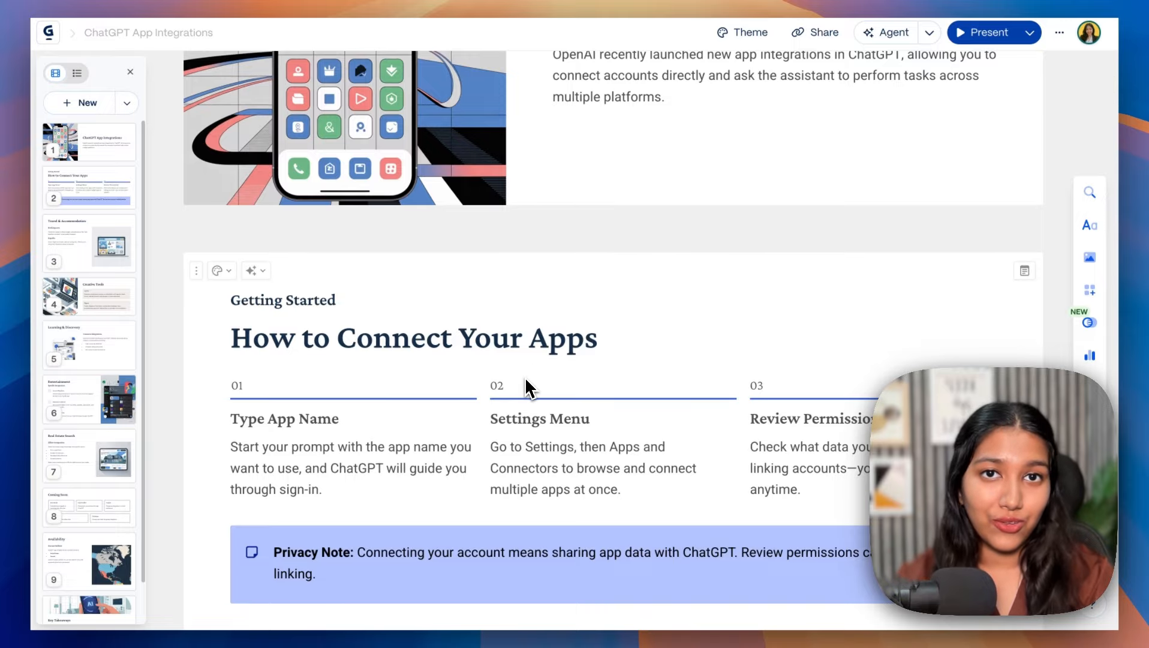
pyautogui.scroll(-8, 483, 423)
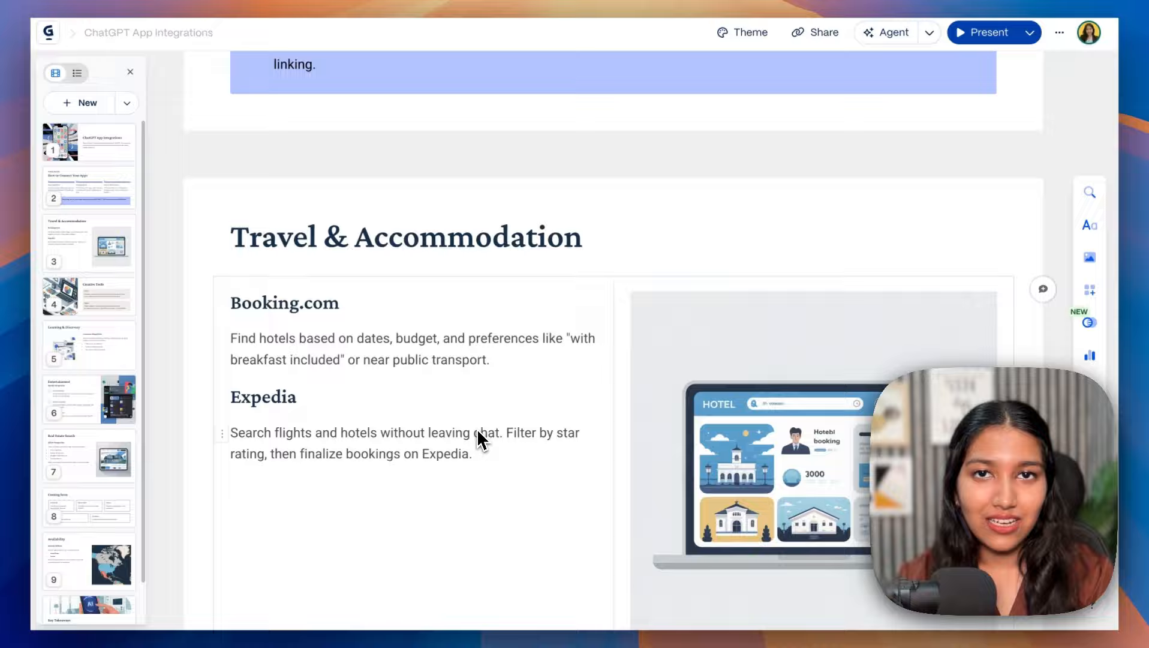
pyautogui.scroll(2, 477, 428)
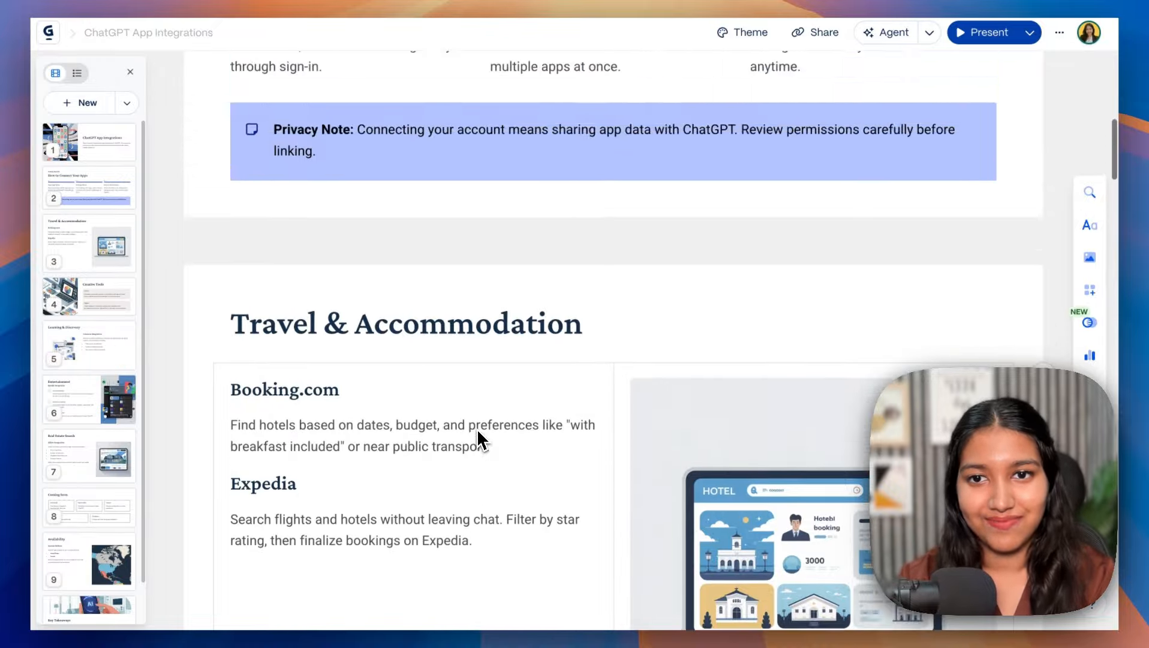
pyautogui.scroll(-8, 477, 428)
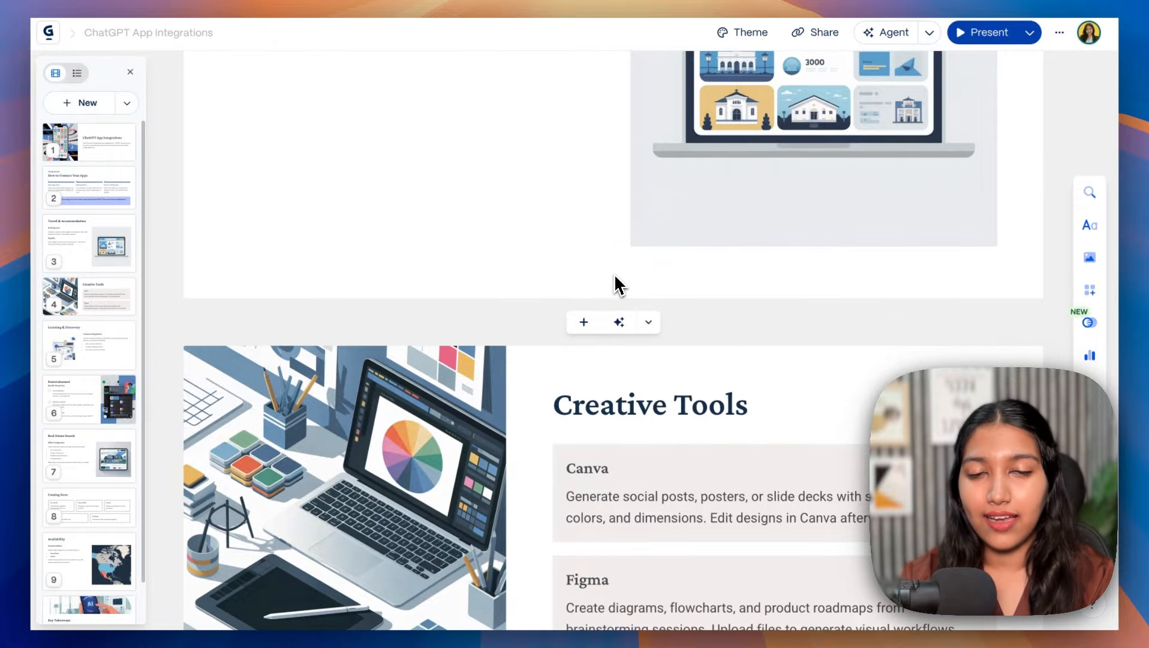
pyautogui.click(620, 323)
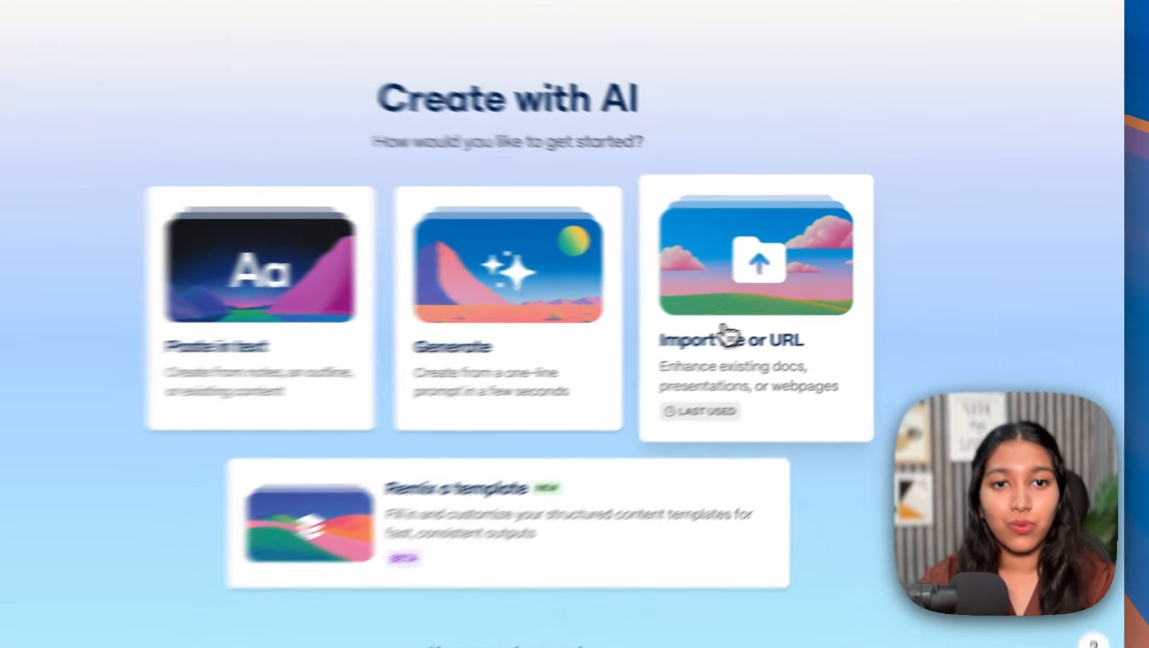
# Step: Start another AI creation by importing a file or URL
pyautogui.click(759, 330)
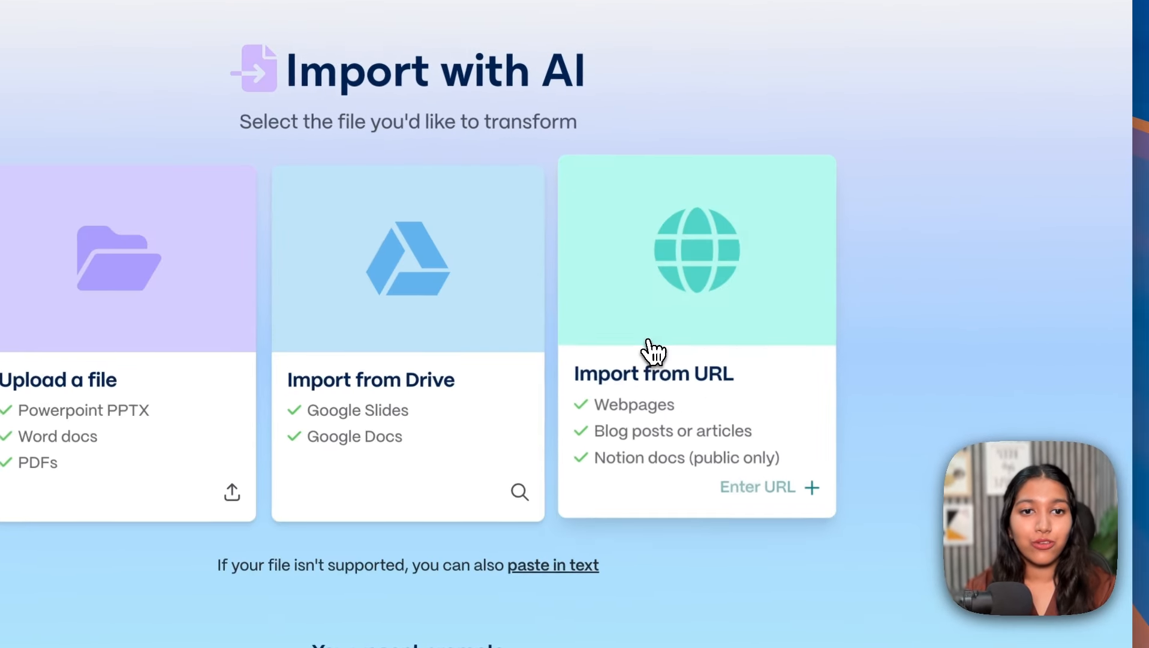